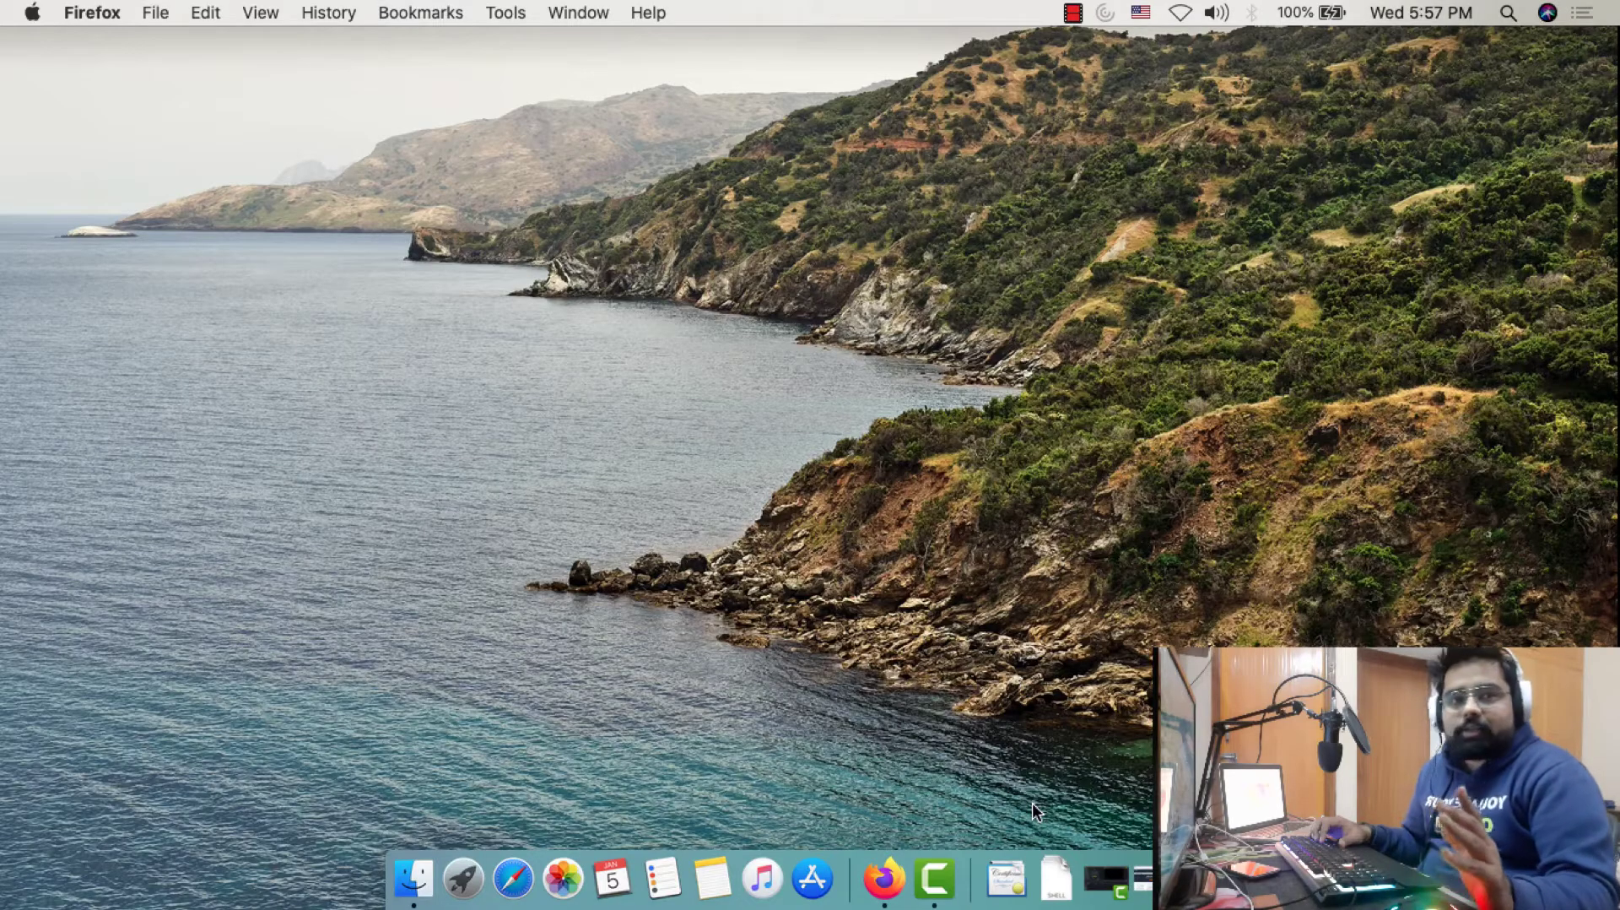
Bring Firefox forward and go to the AWS console sign-in page
left_click(901, 867)
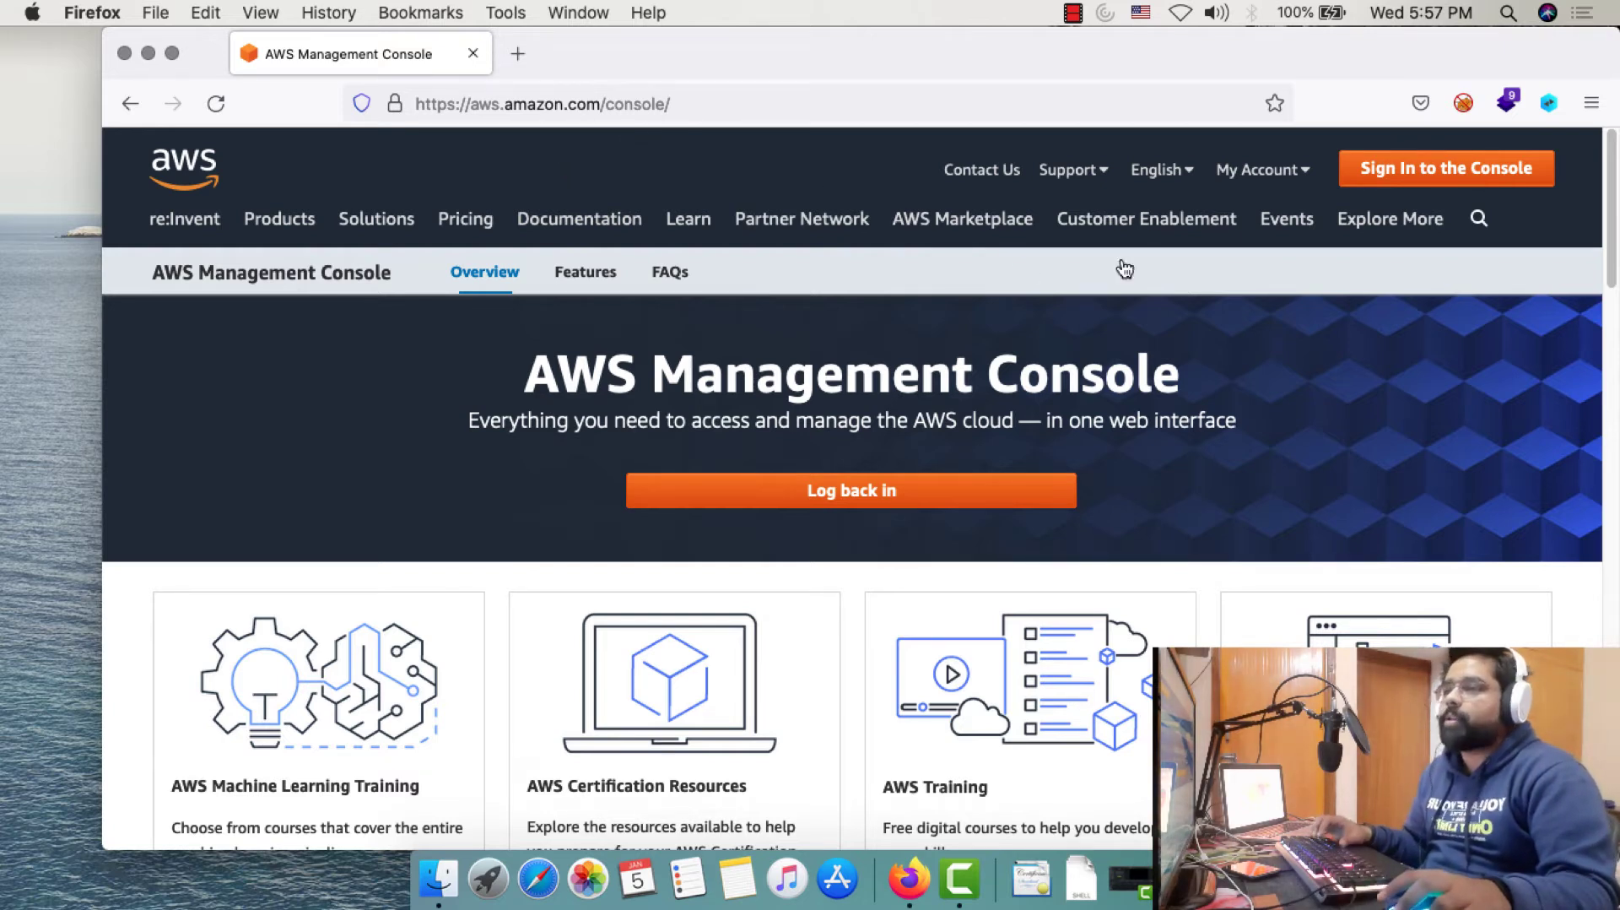
left_click(1468, 174)
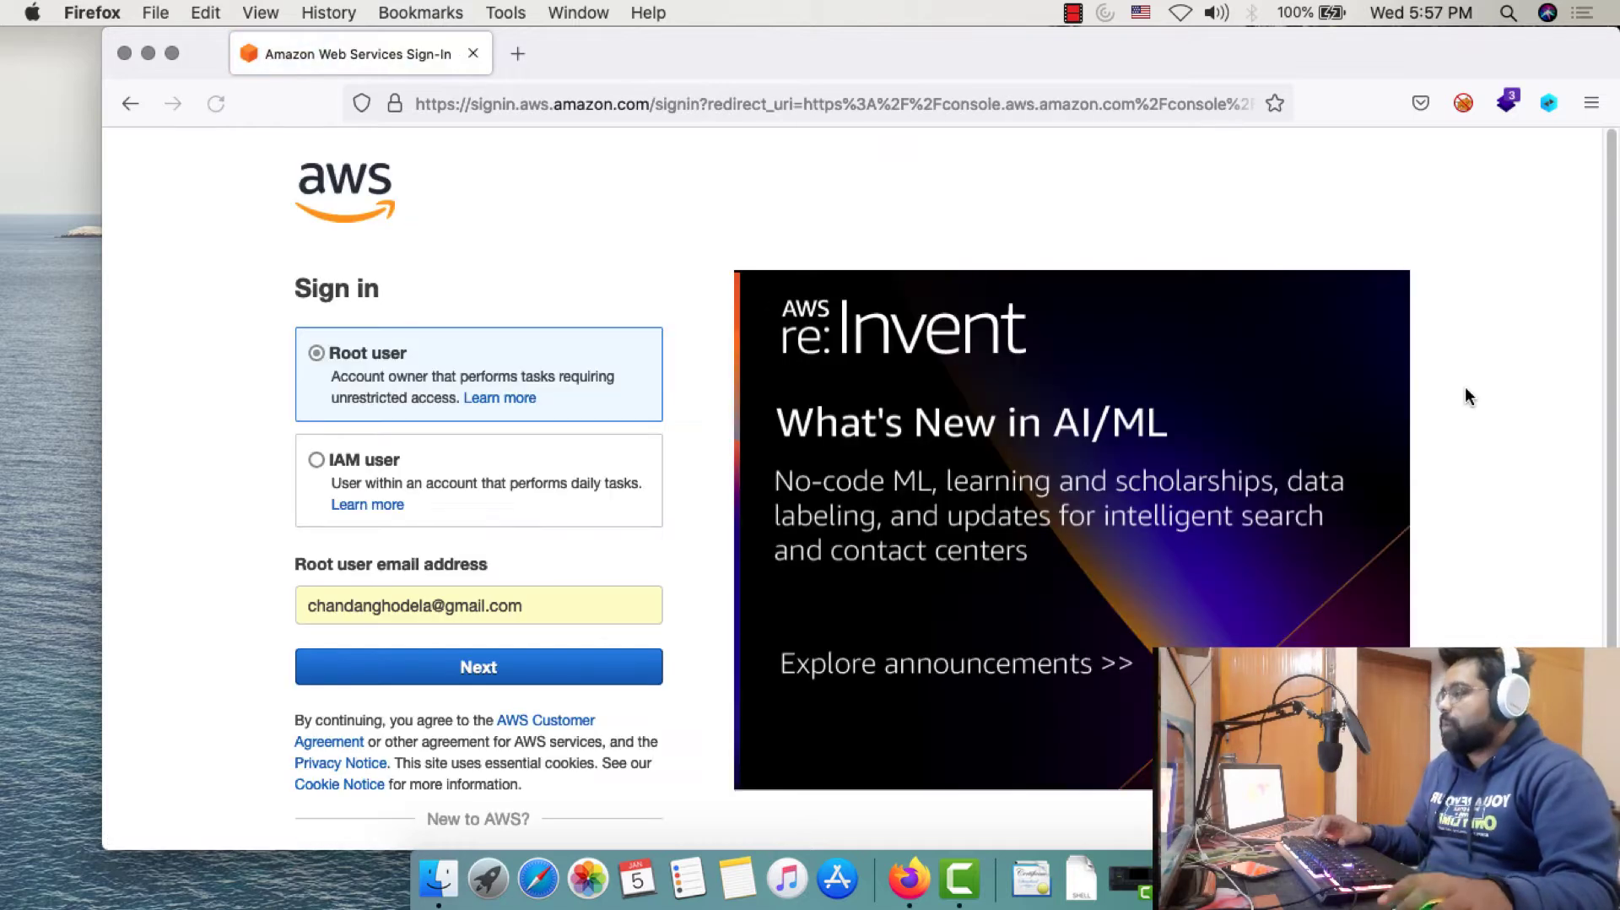
scroll(167, 533, "down", 4)
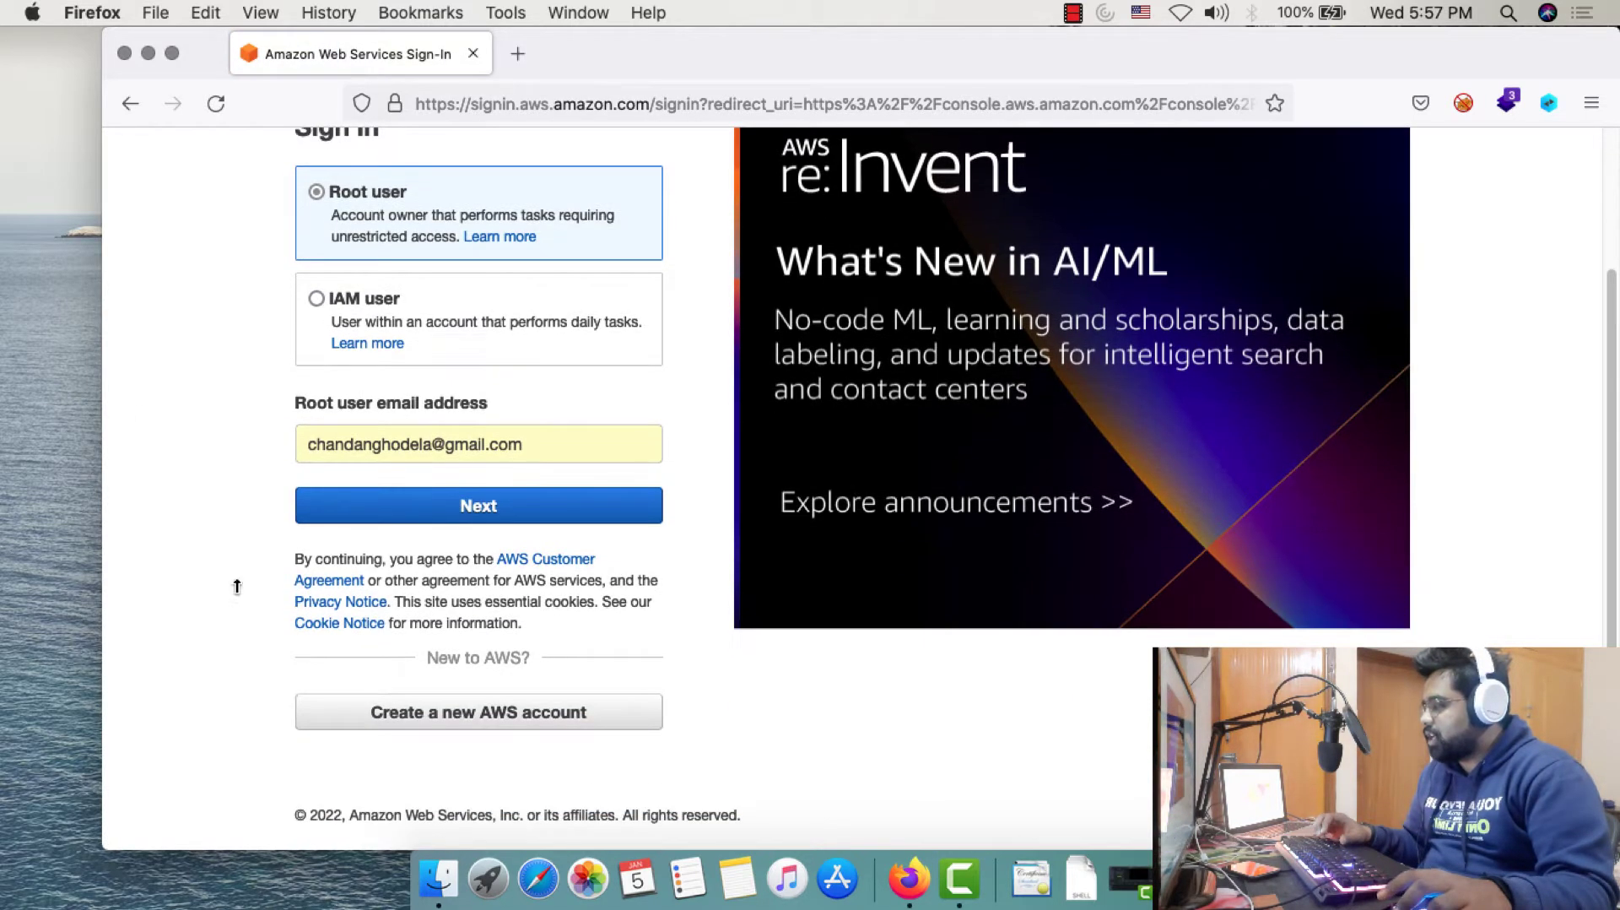
Start a new AWS account signup and scroll the form down to its Continue button
left_click(507, 712)
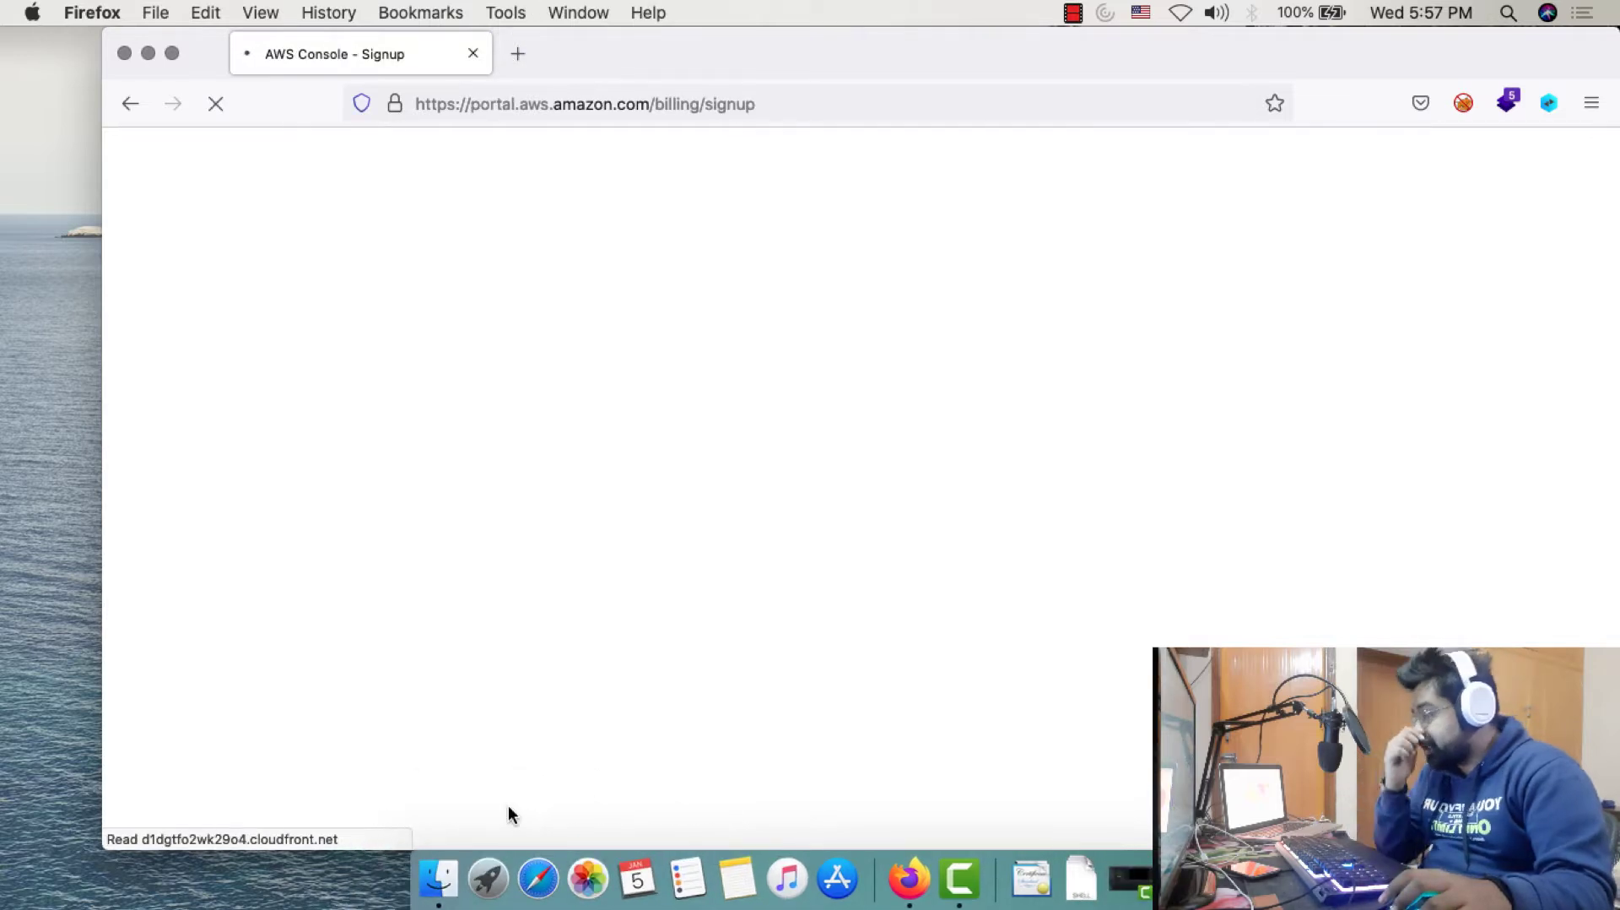
scroll(1373, 383, "down", 1)
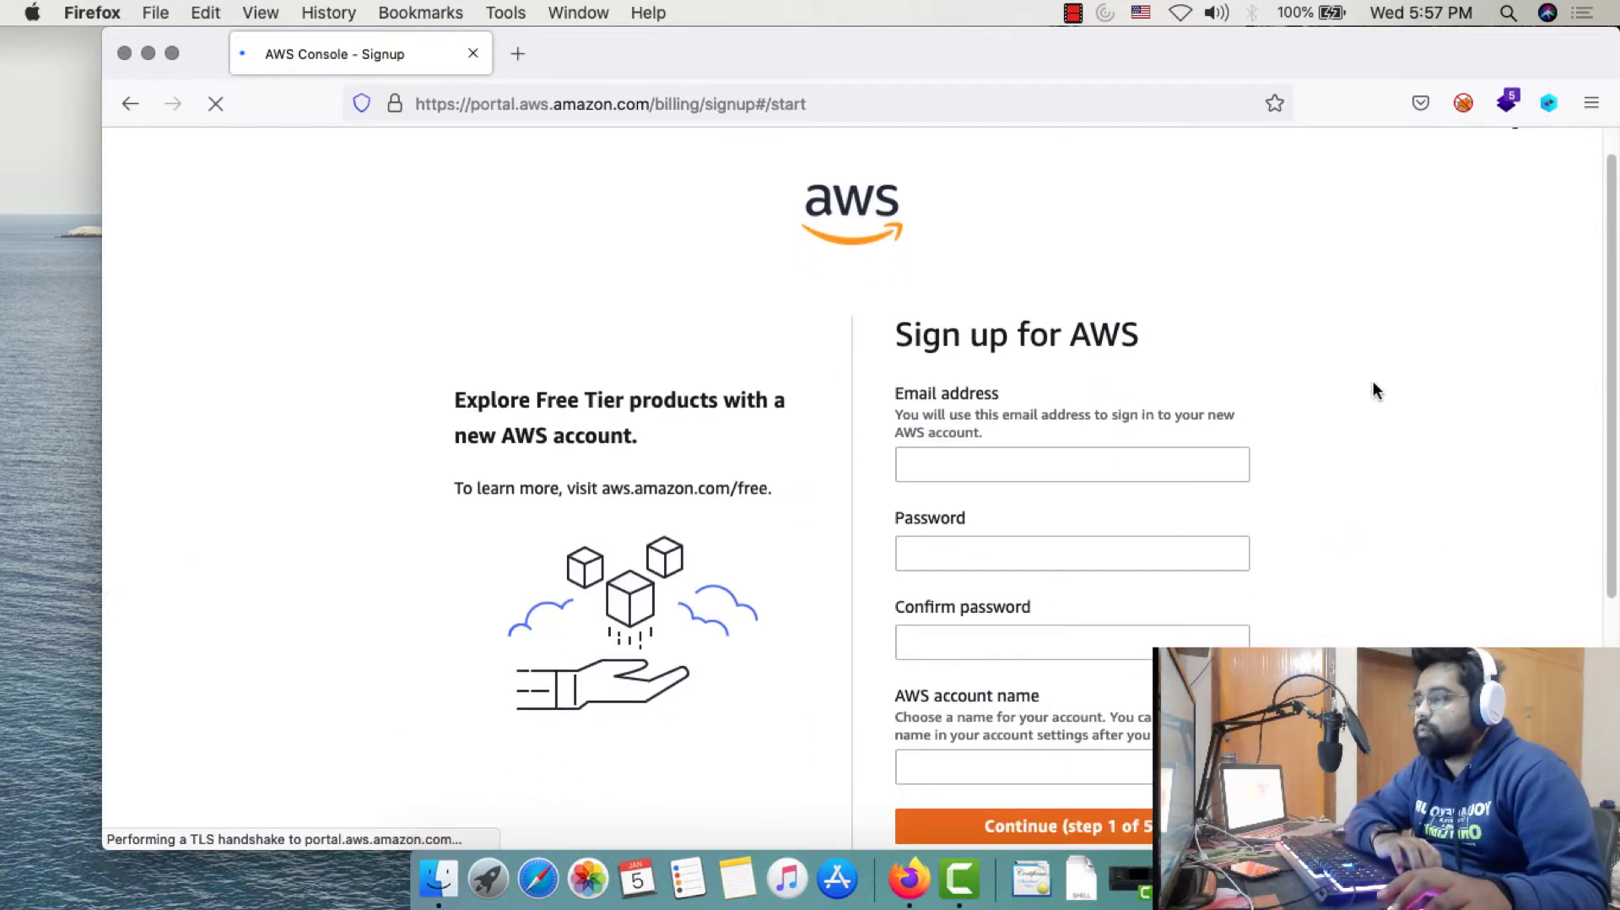
scroll(994, 568, "down", 1)
scroll(994, 573, "down", 2)
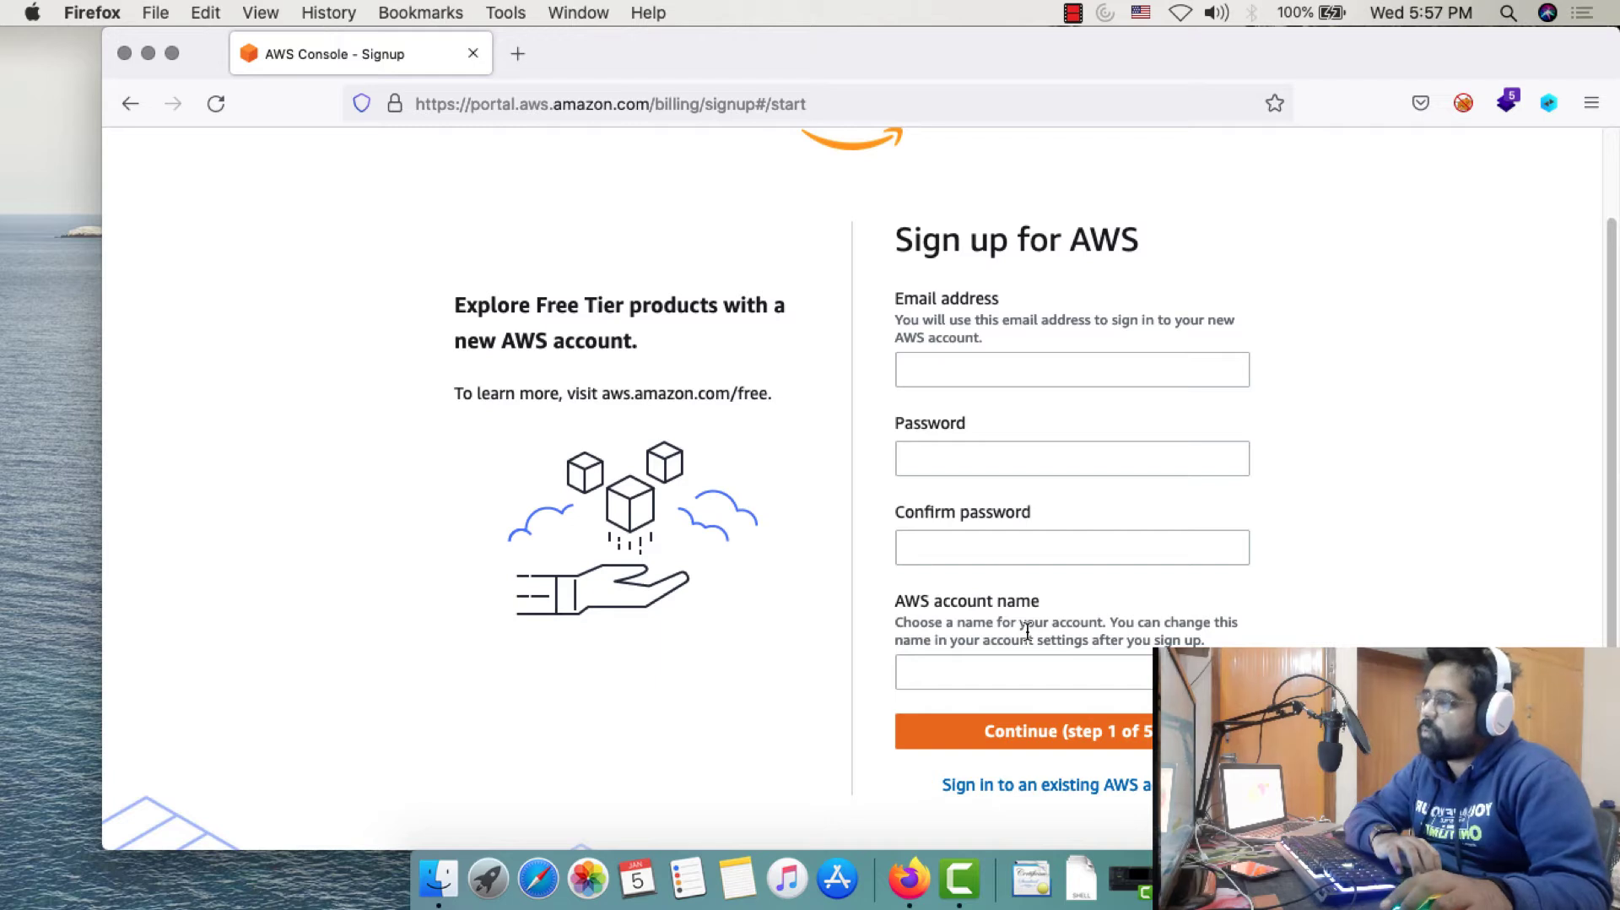
scroll(1025, 633, "down", 1)
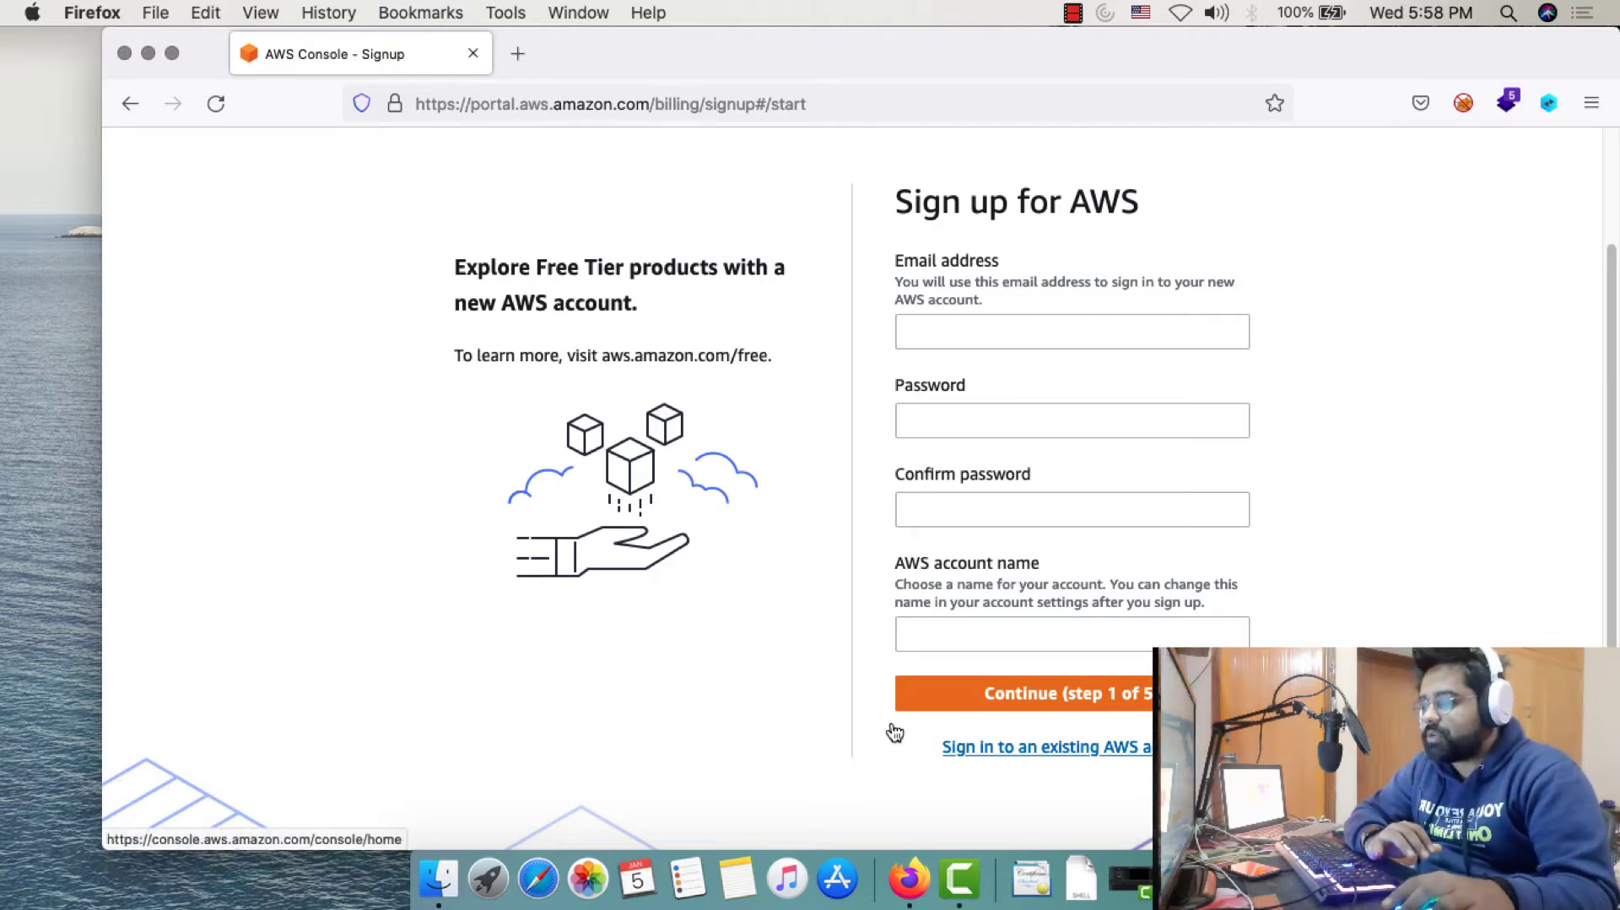
Return to signing in with the existing account as root user and answer the security check
left_click(1080, 747)
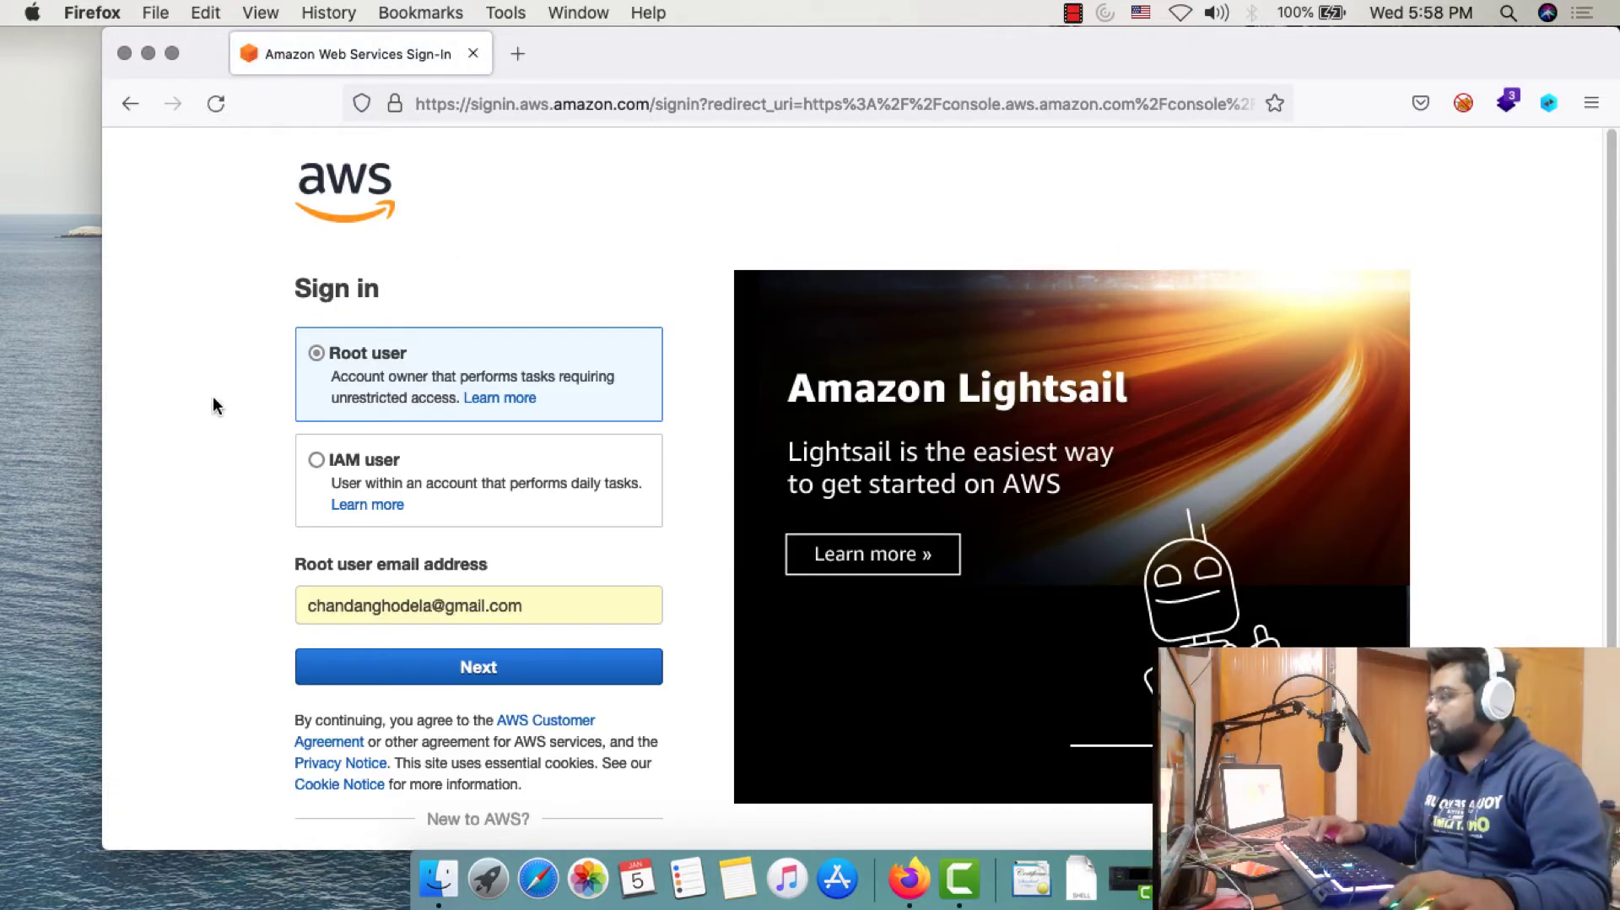
scroll(213, 398, "down", 2)
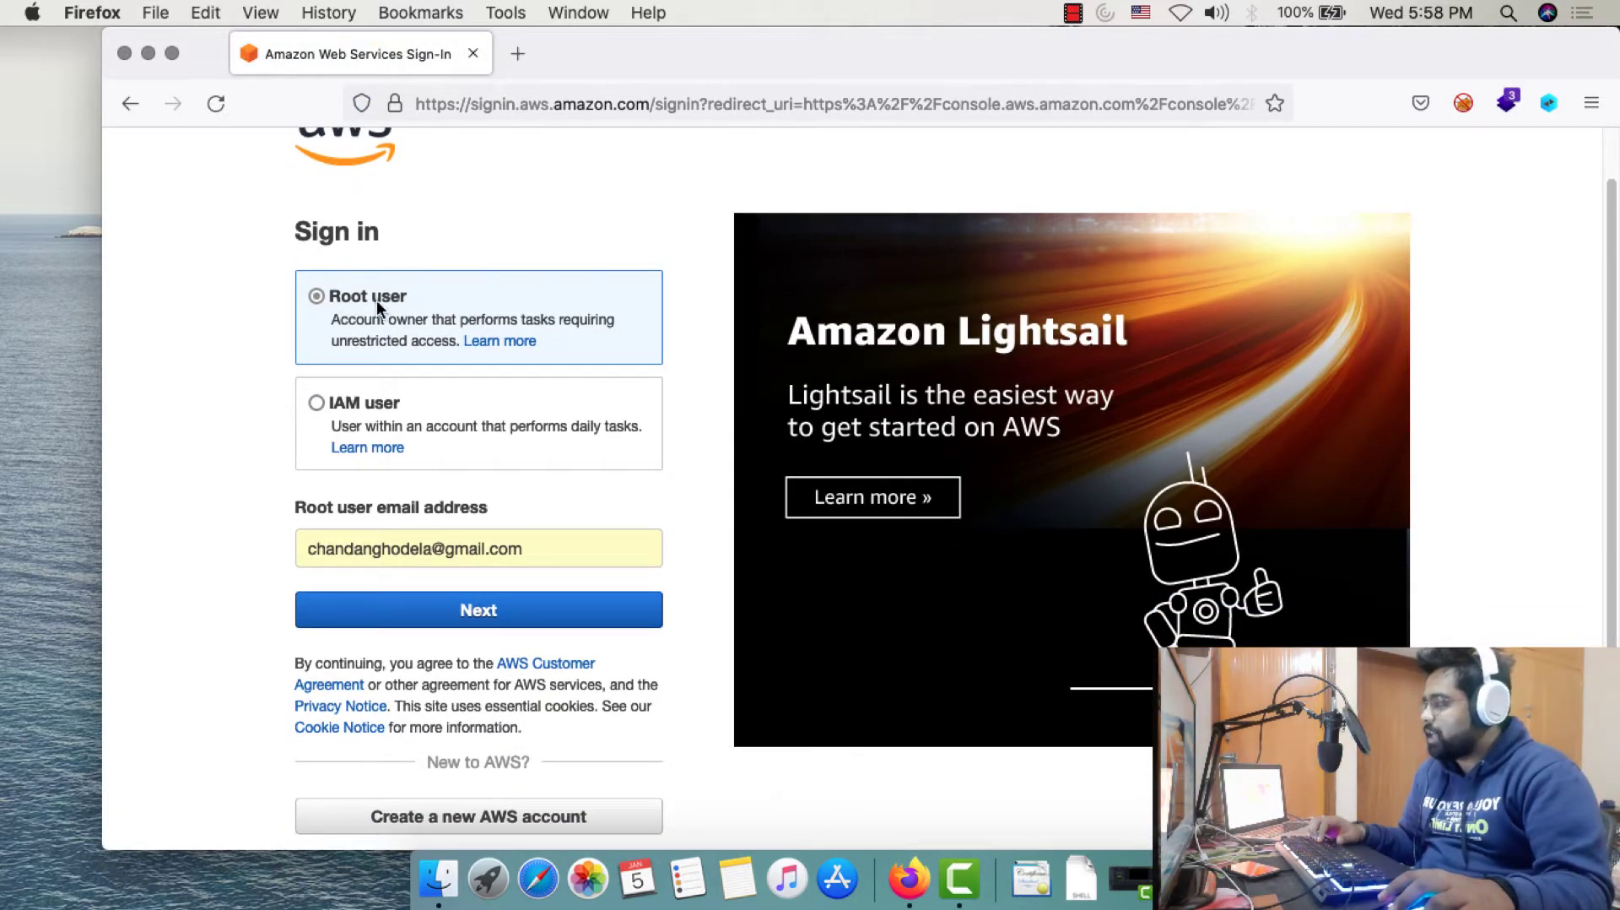
left_click(503, 607)
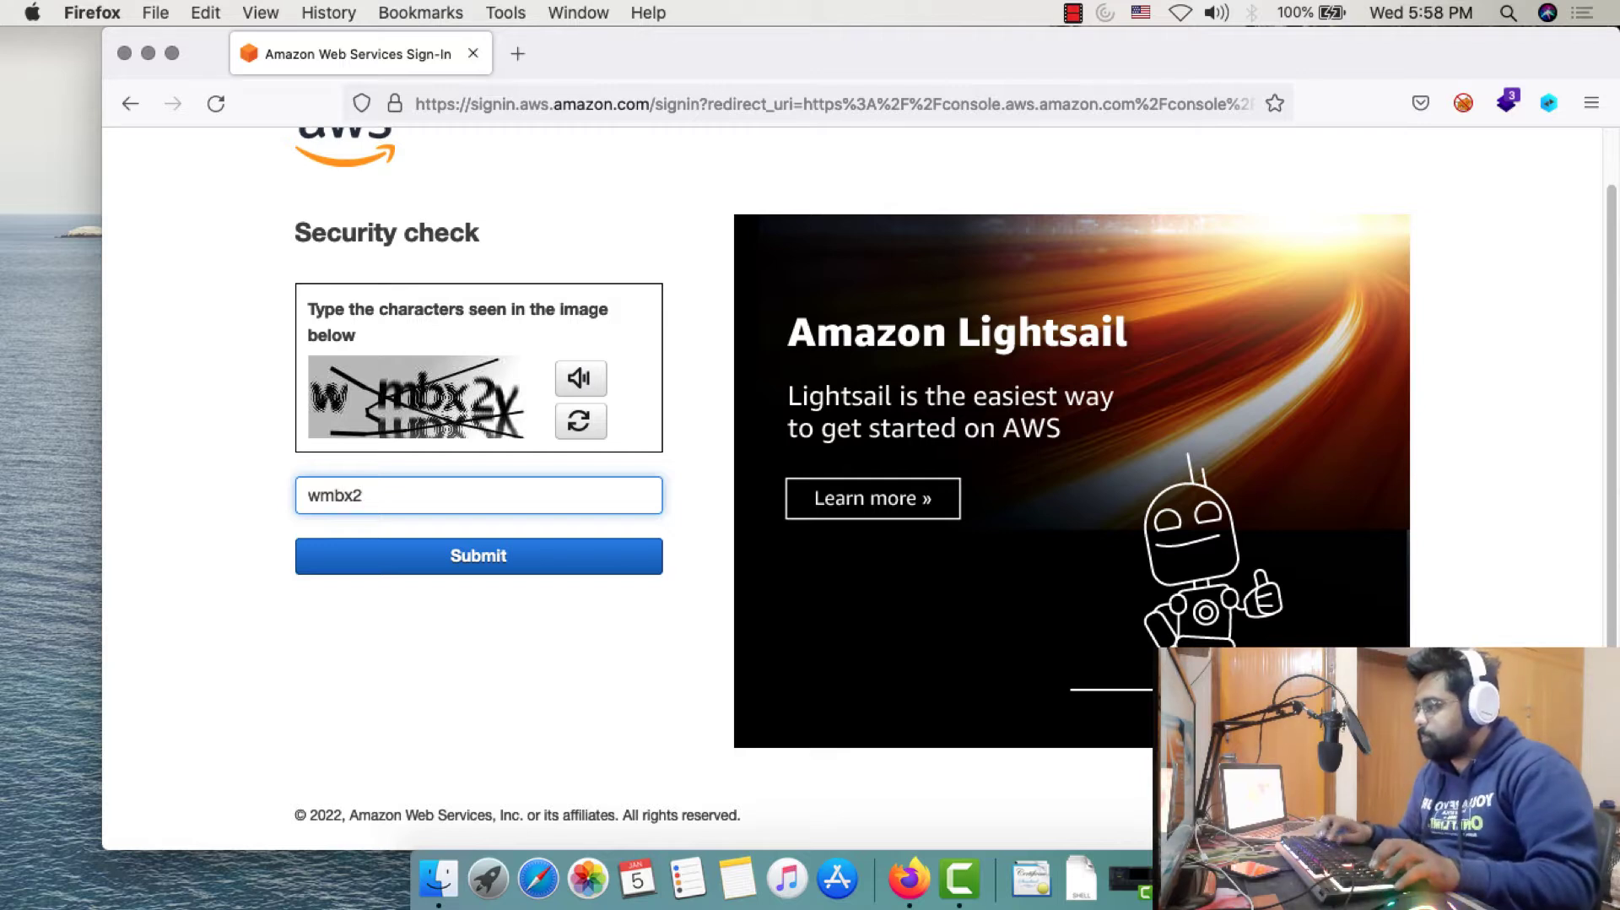
type("wmbx2X")
left_click(317, 559)
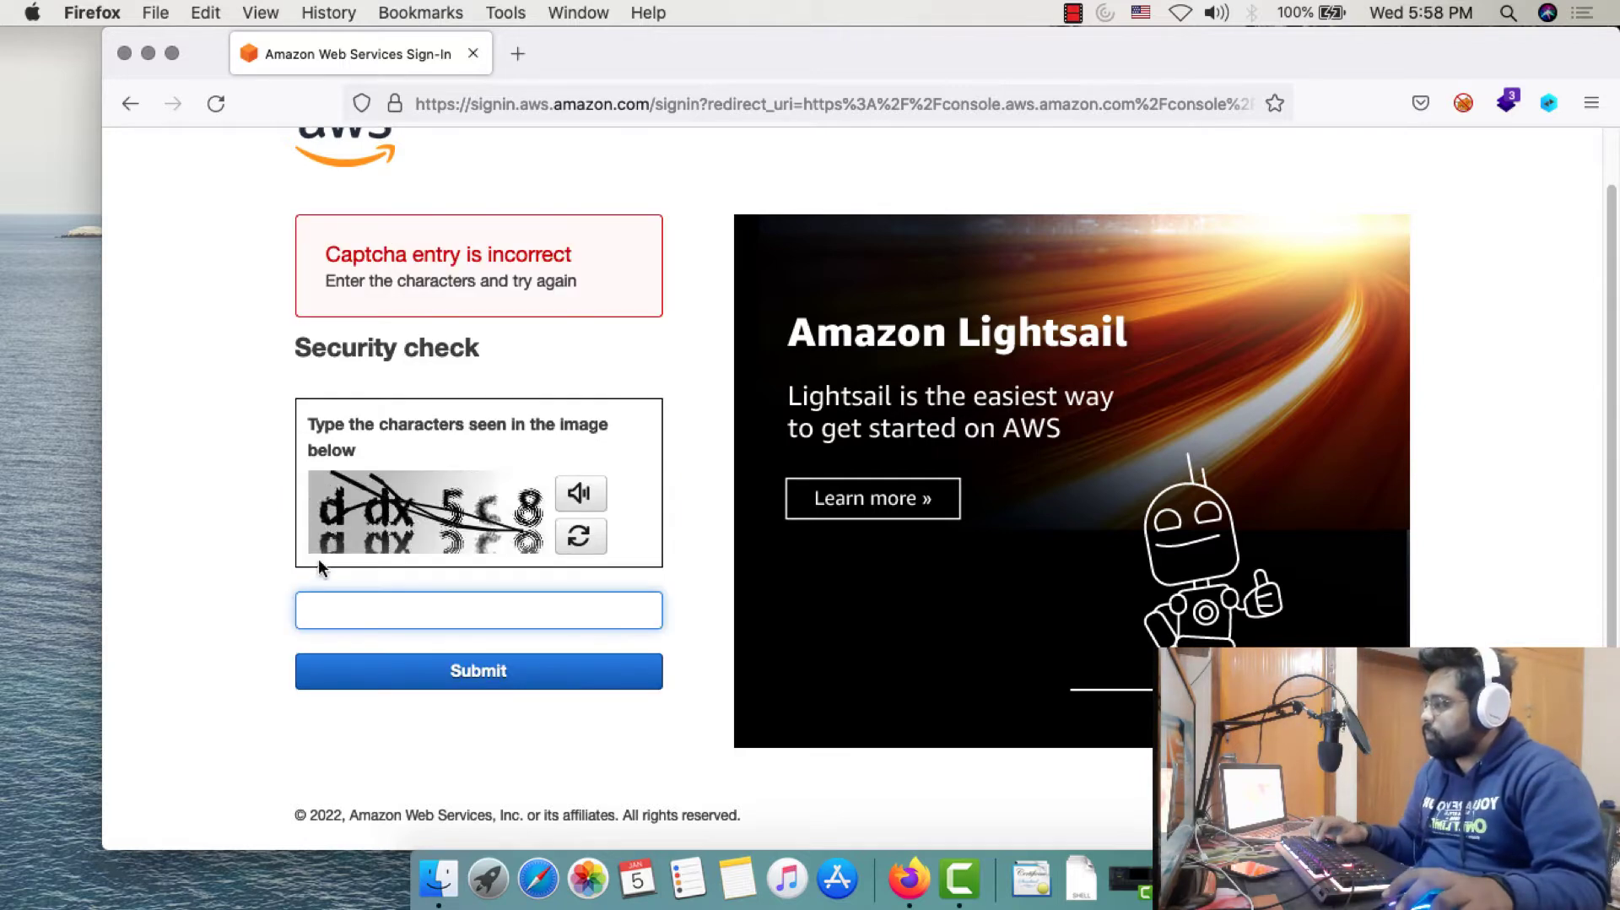
Retry the security check code, then sign in with the saved root password
type("ddx")
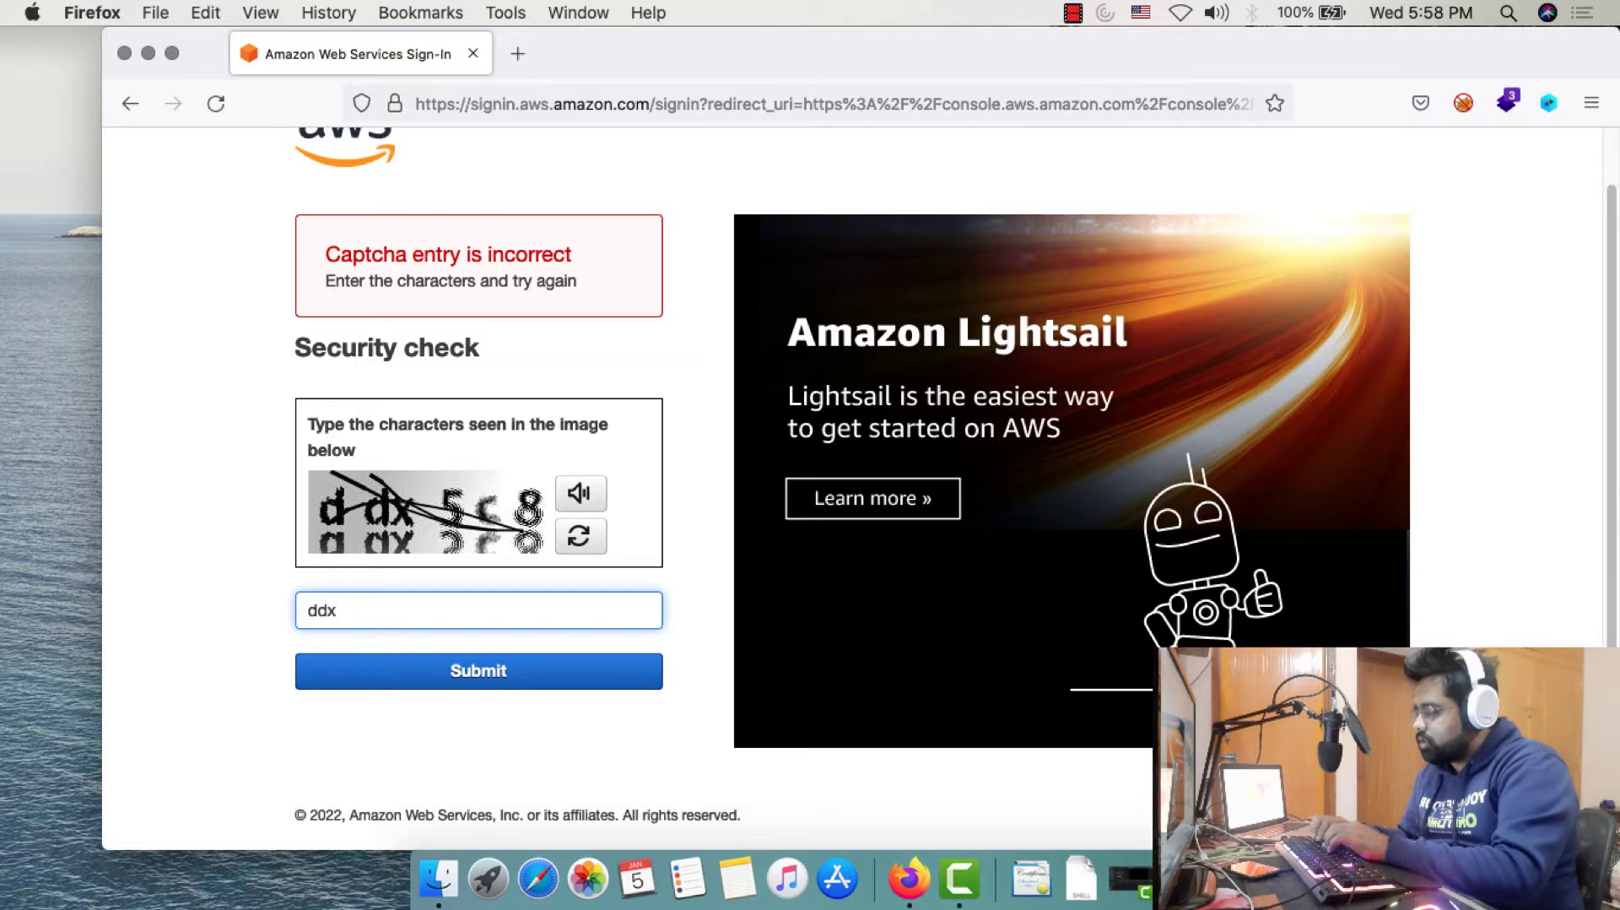
type("5c8")
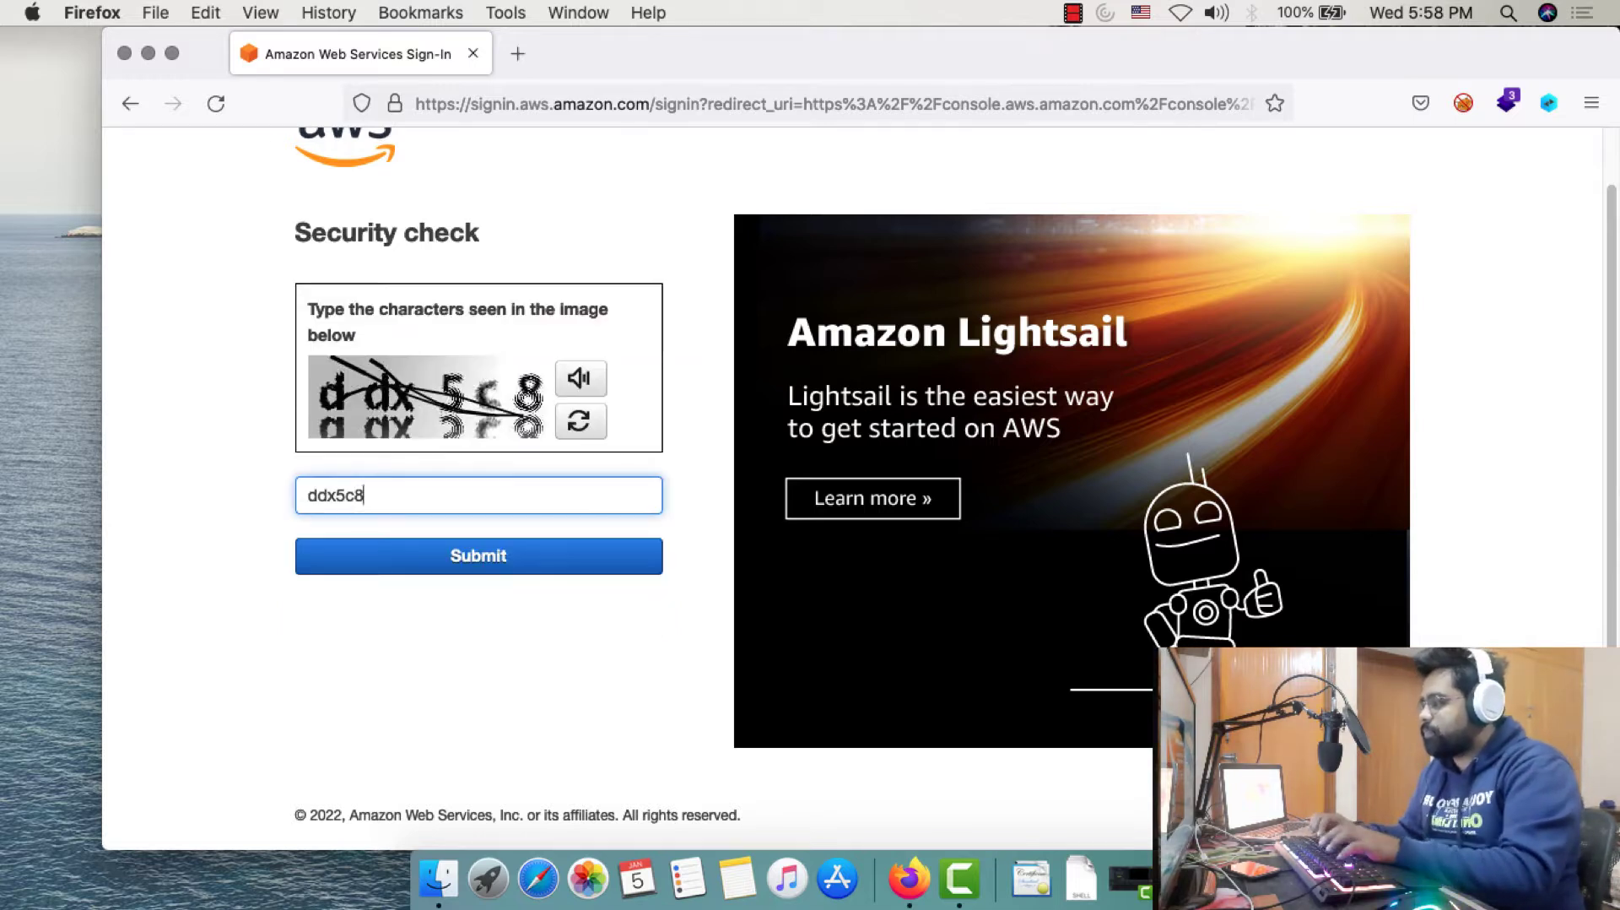
key("Return")
left_click(311, 410)
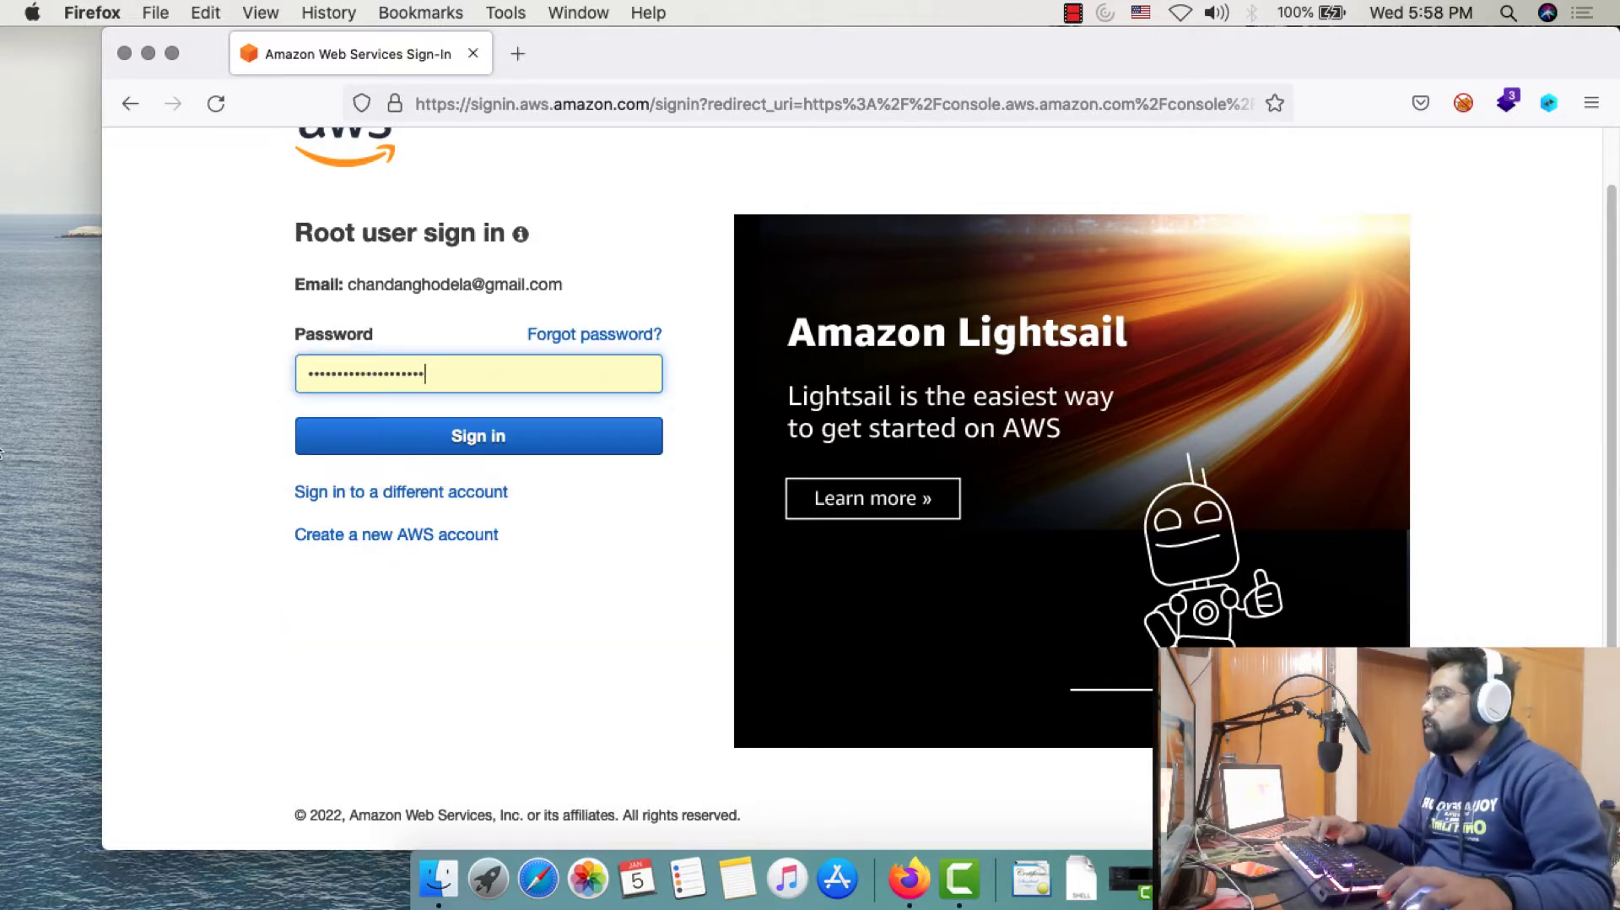
left_click(511, 441)
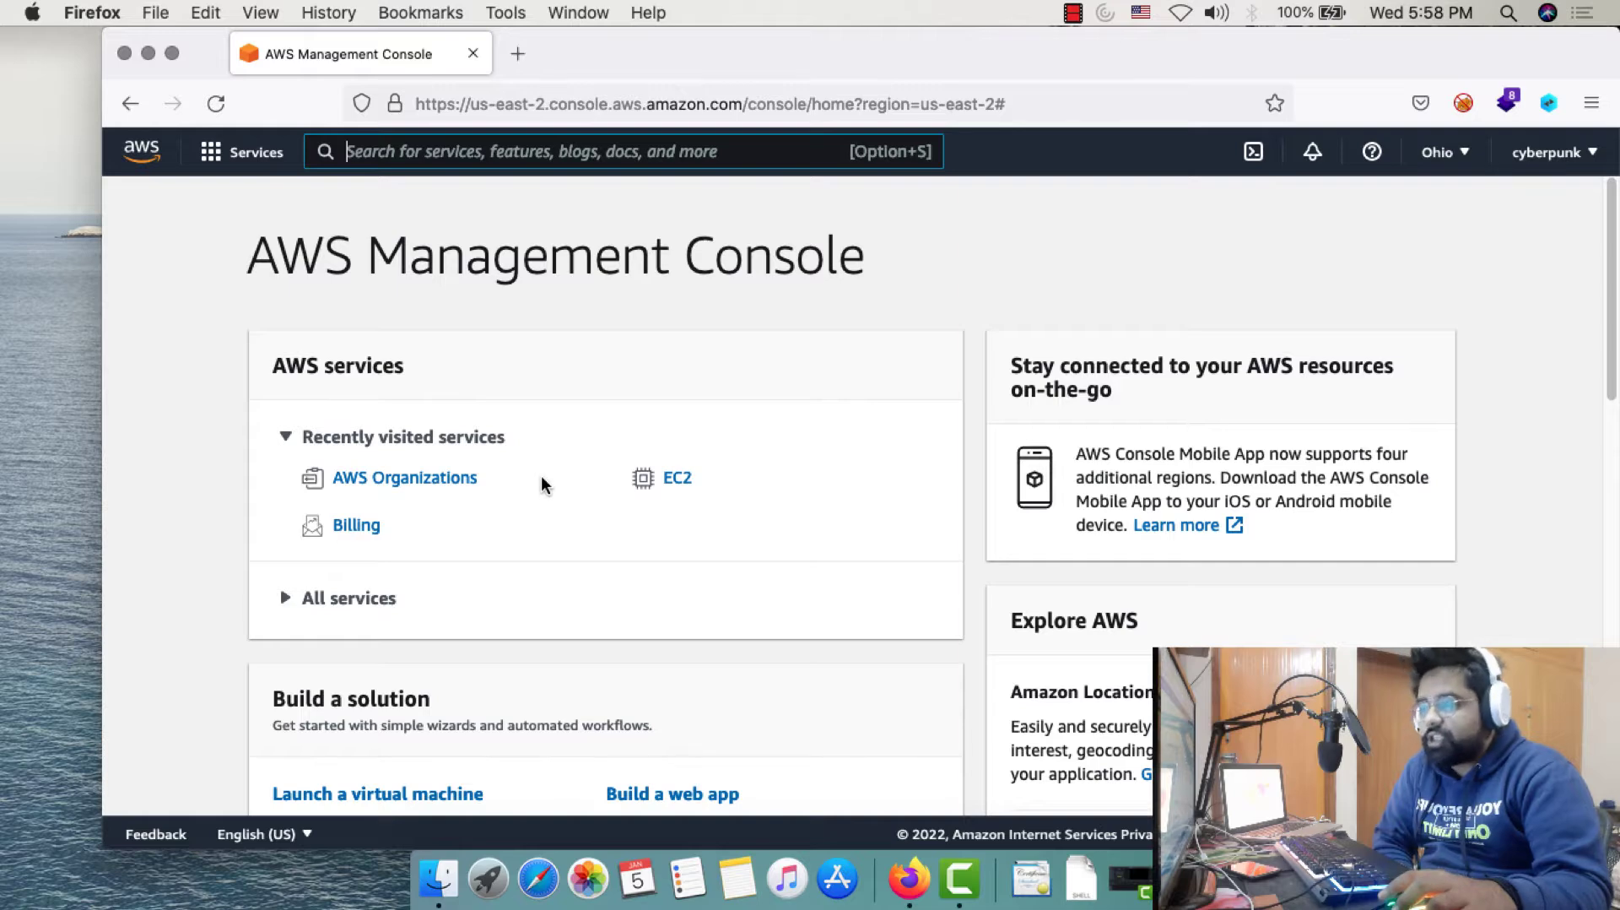
Browse the console home page, then open the account name dropdown at top right
scroll(541, 483, "down", 4)
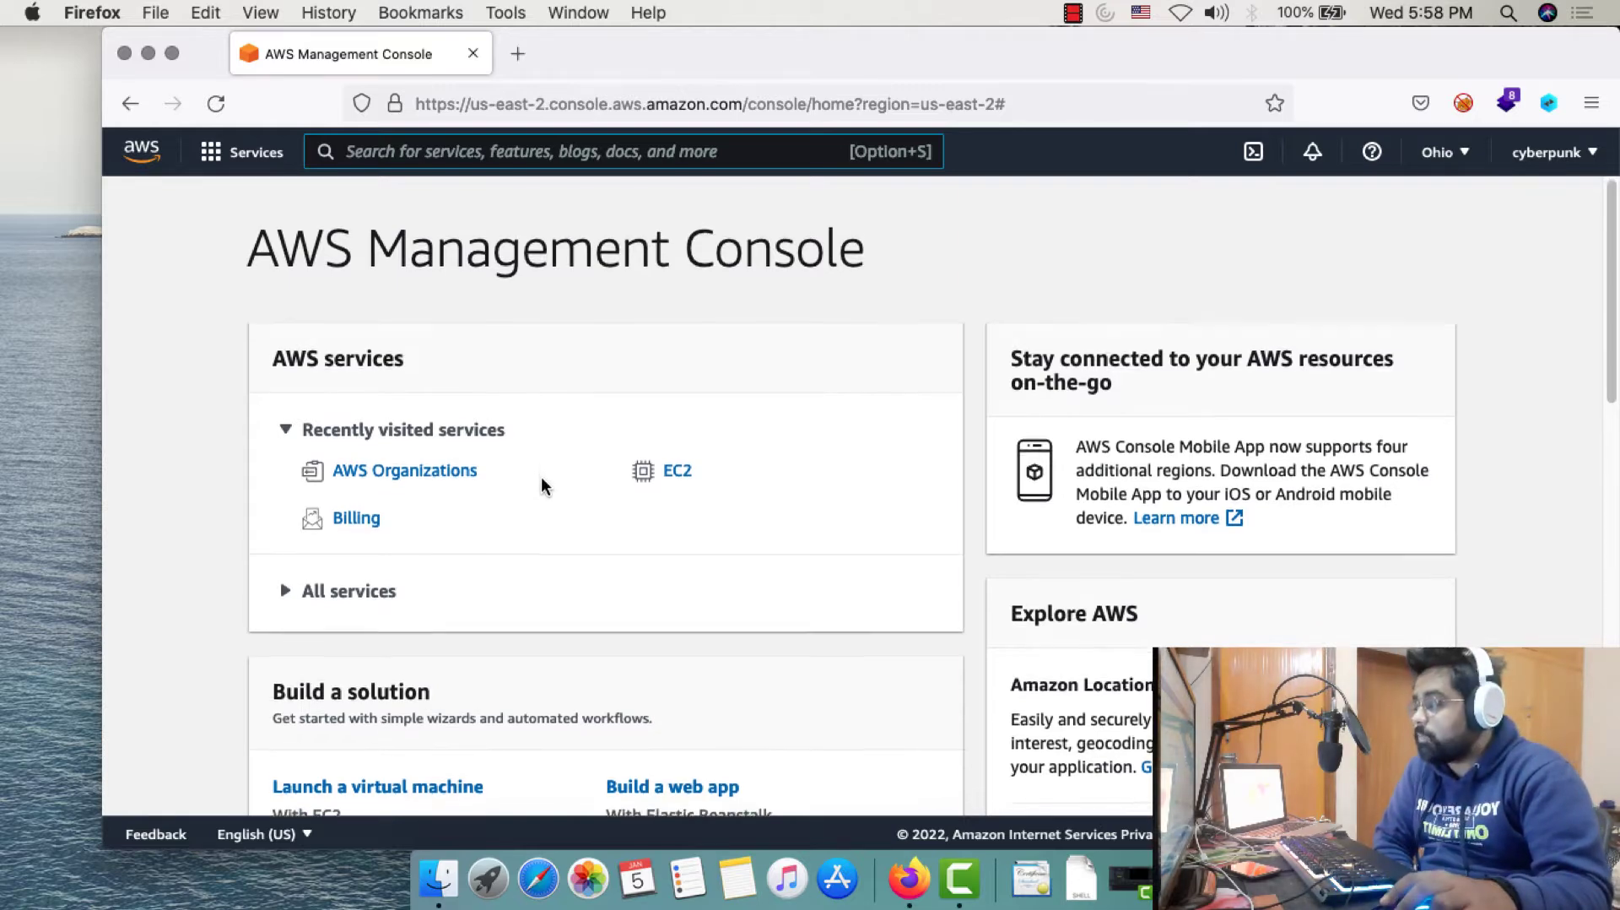
scroll(537, 494, "down", 1)
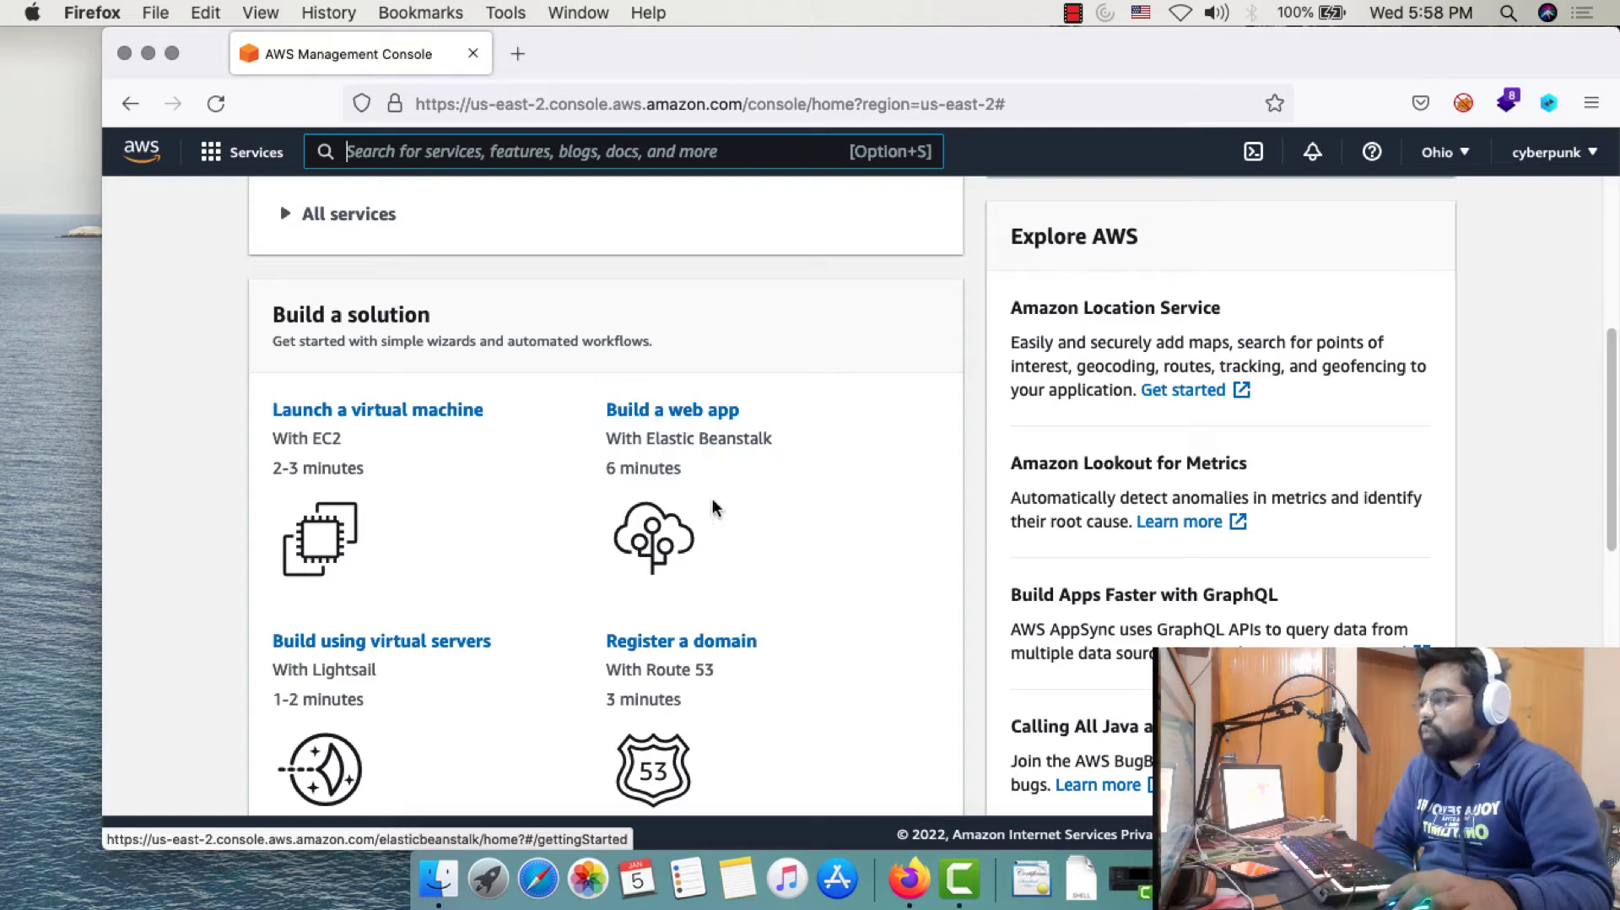
scroll(692, 523, "down", 1)
scroll(690, 523, "down", 1)
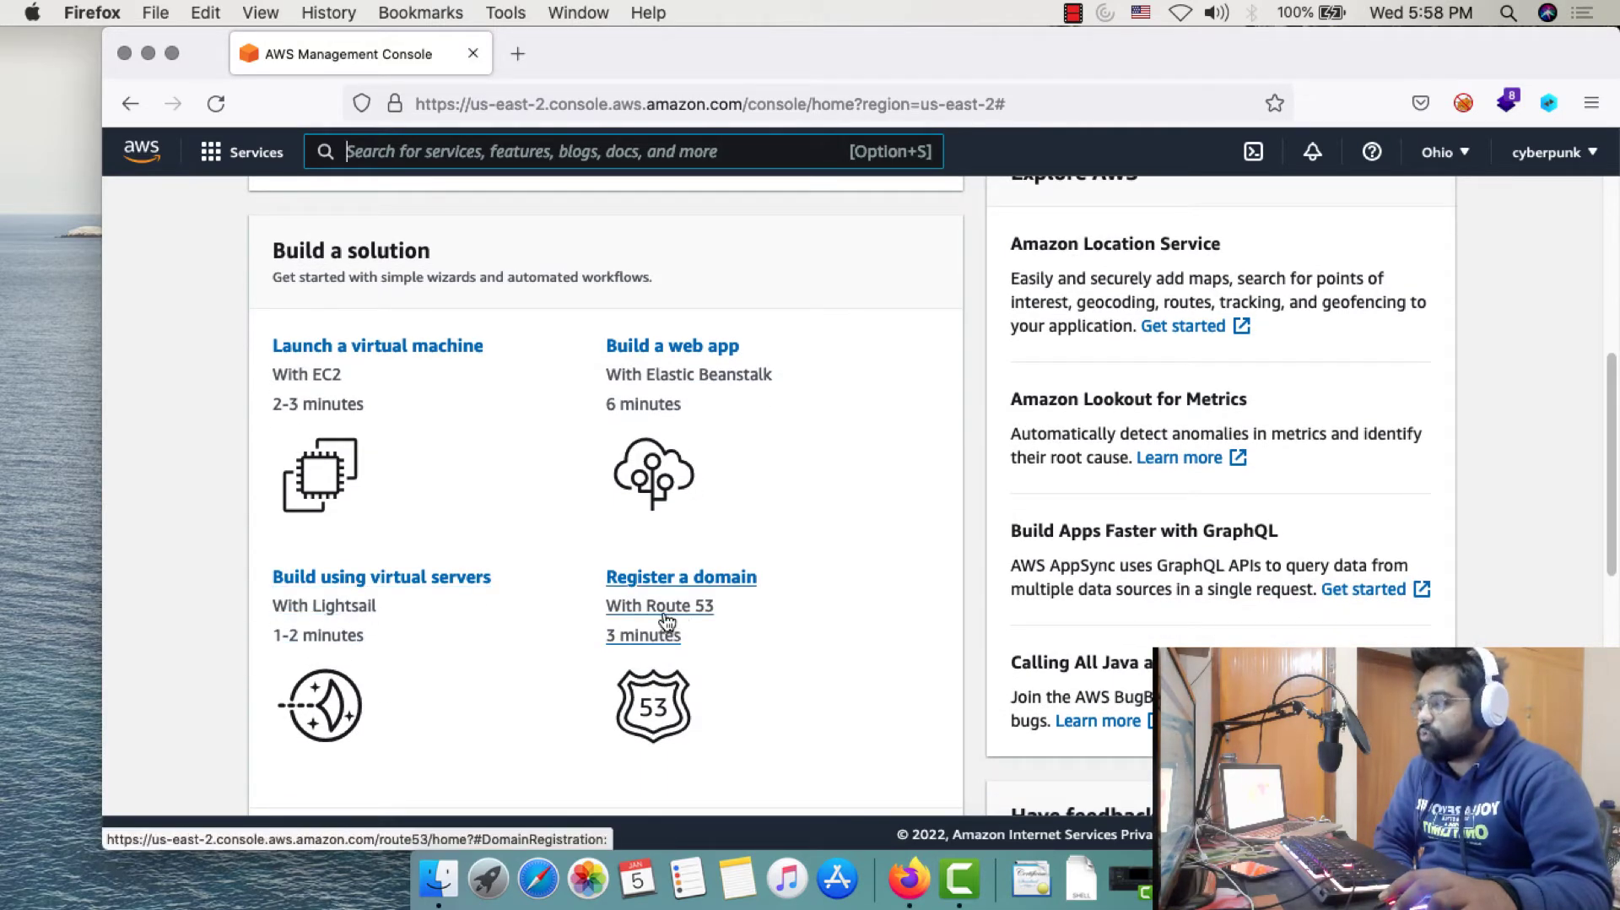
scroll(768, 626, "down", 2)
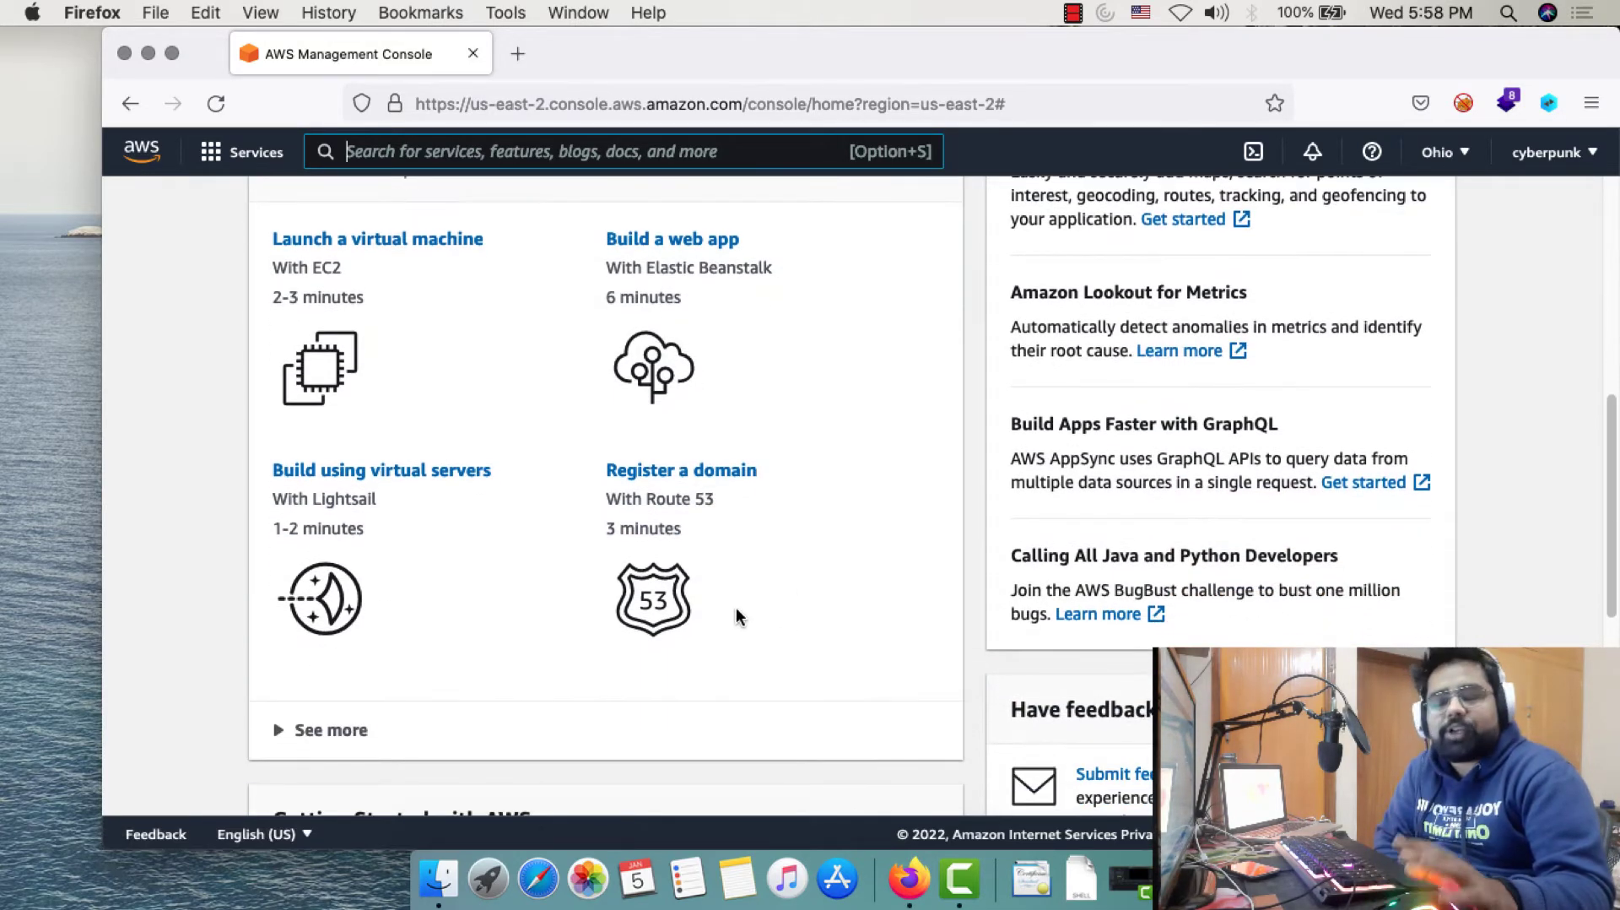
scroll(735, 606, "up", 10)
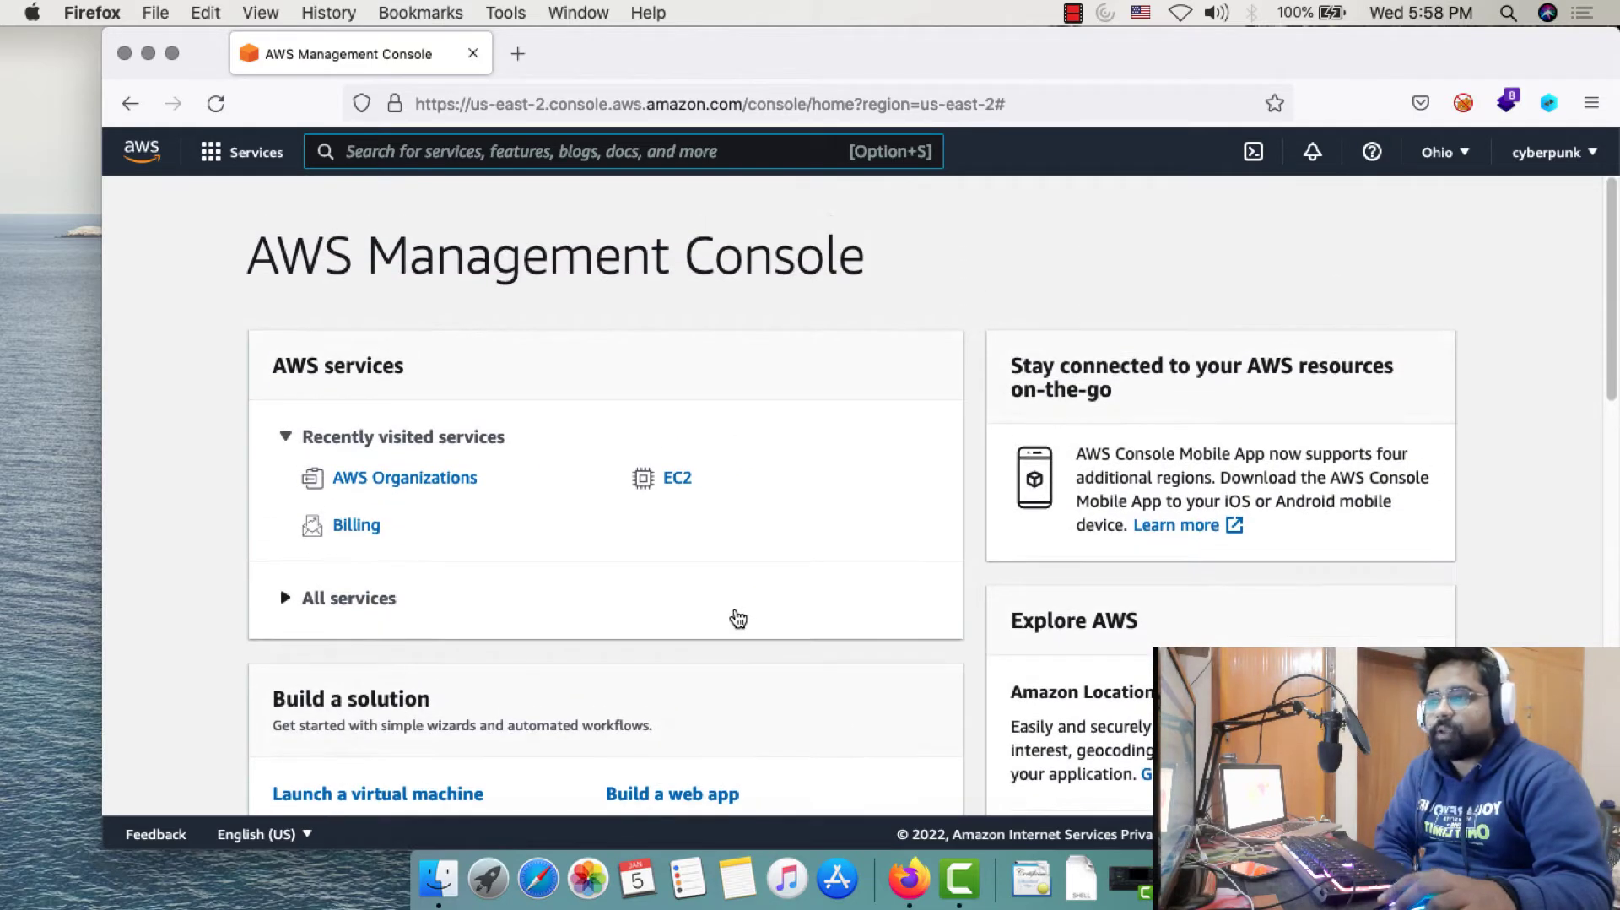
left_click(1567, 152)
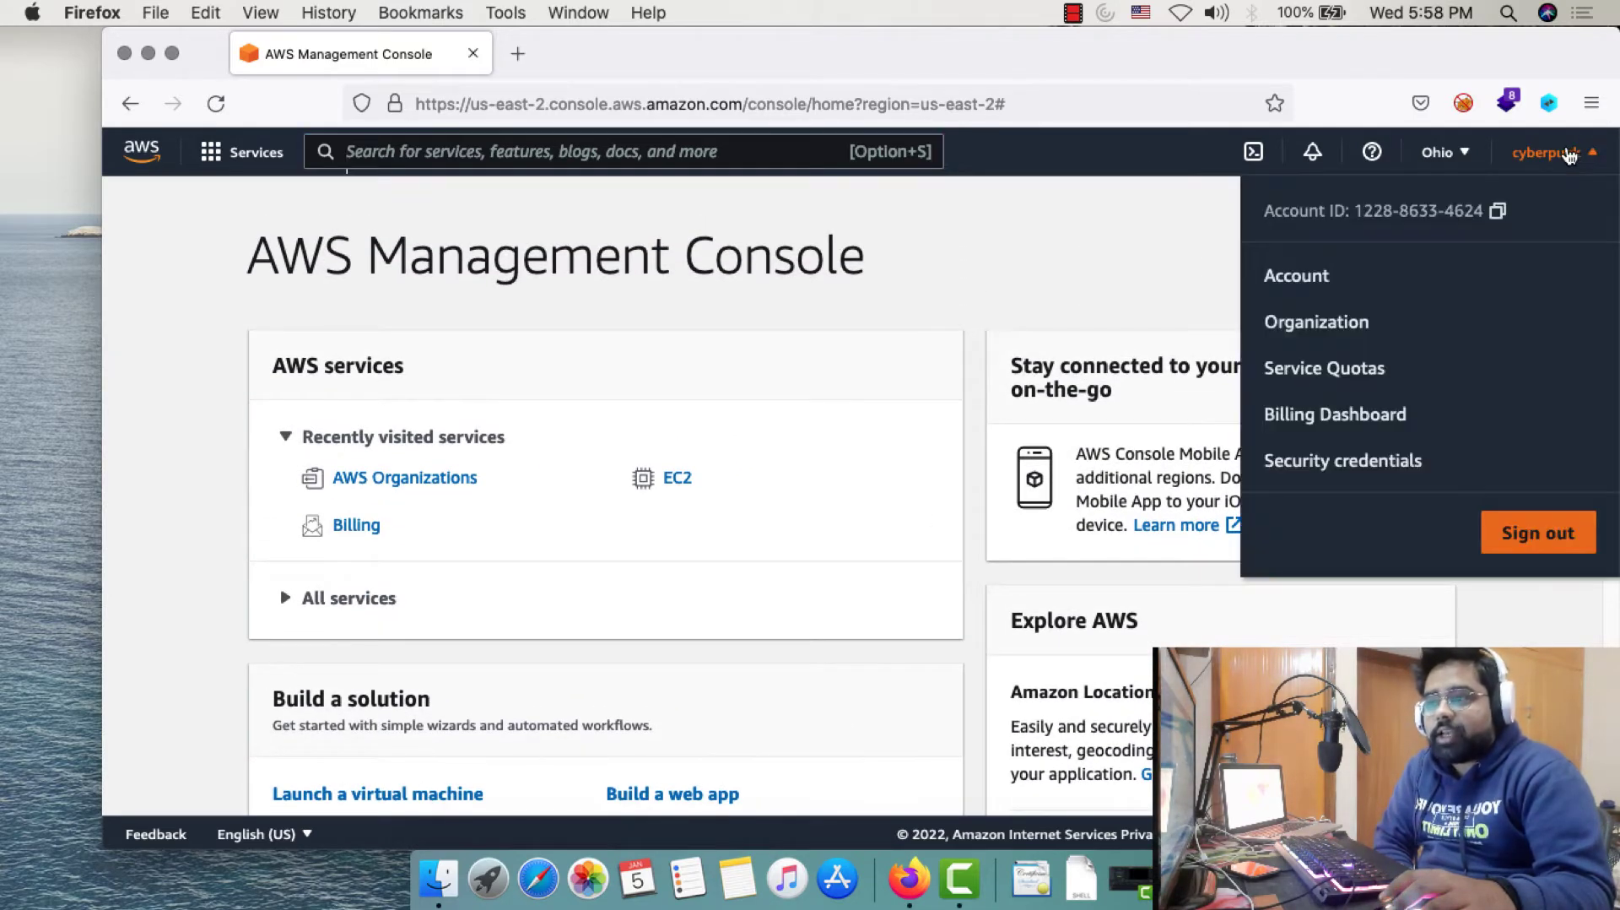
Review the Account settings page, then switch to the Billing Dashboard from the account menu
left_click(1291, 278)
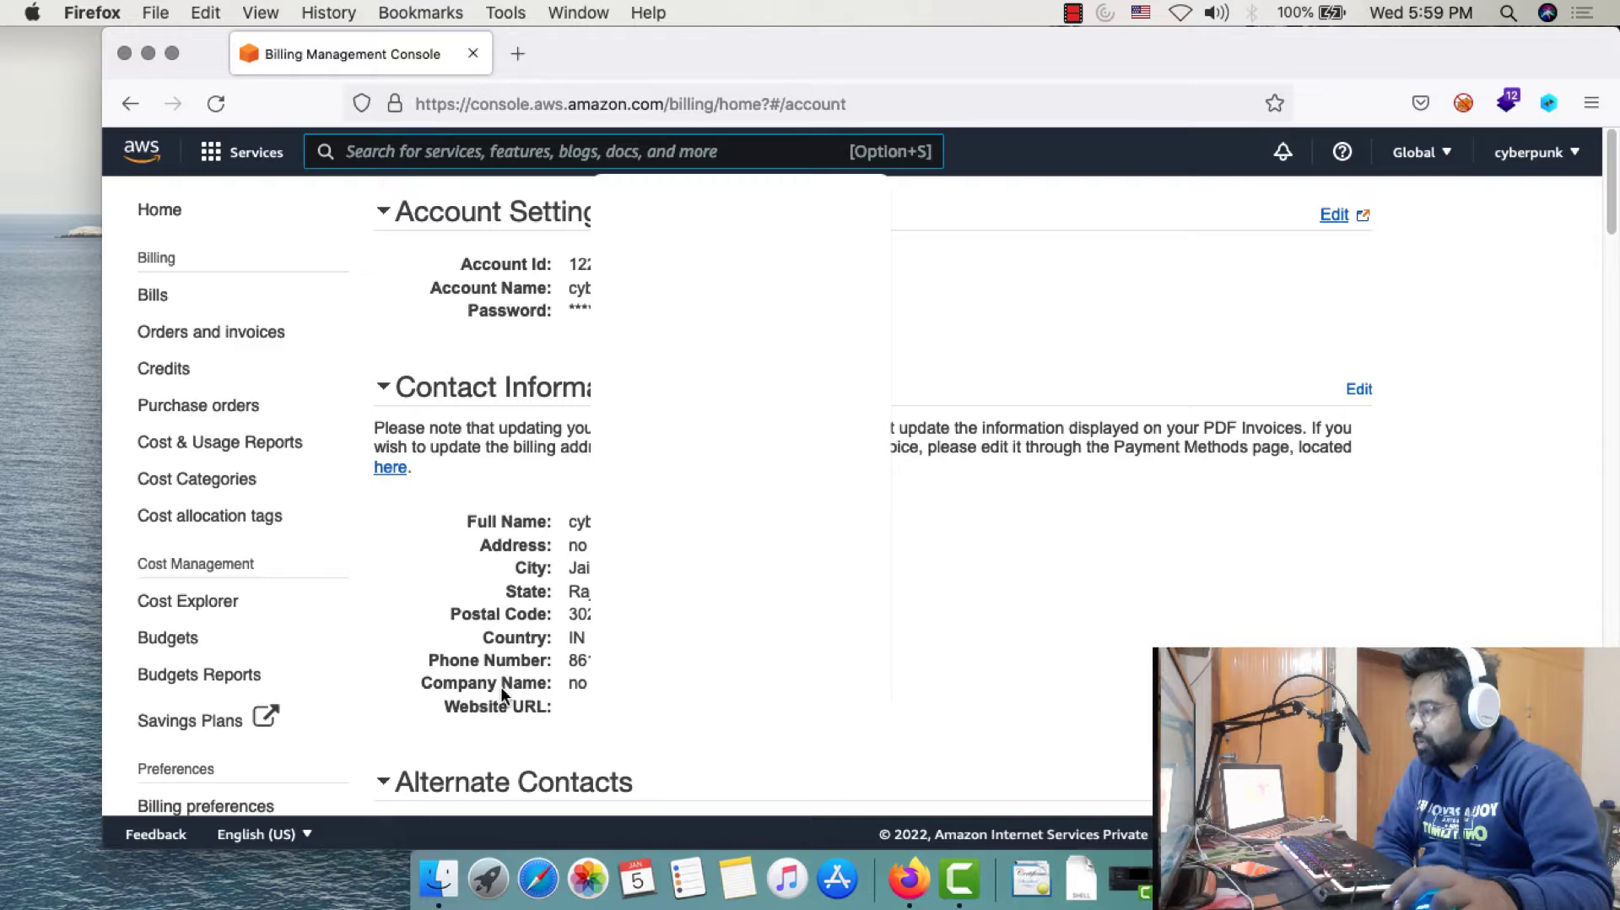
scroll(538, 682, "down", 10)
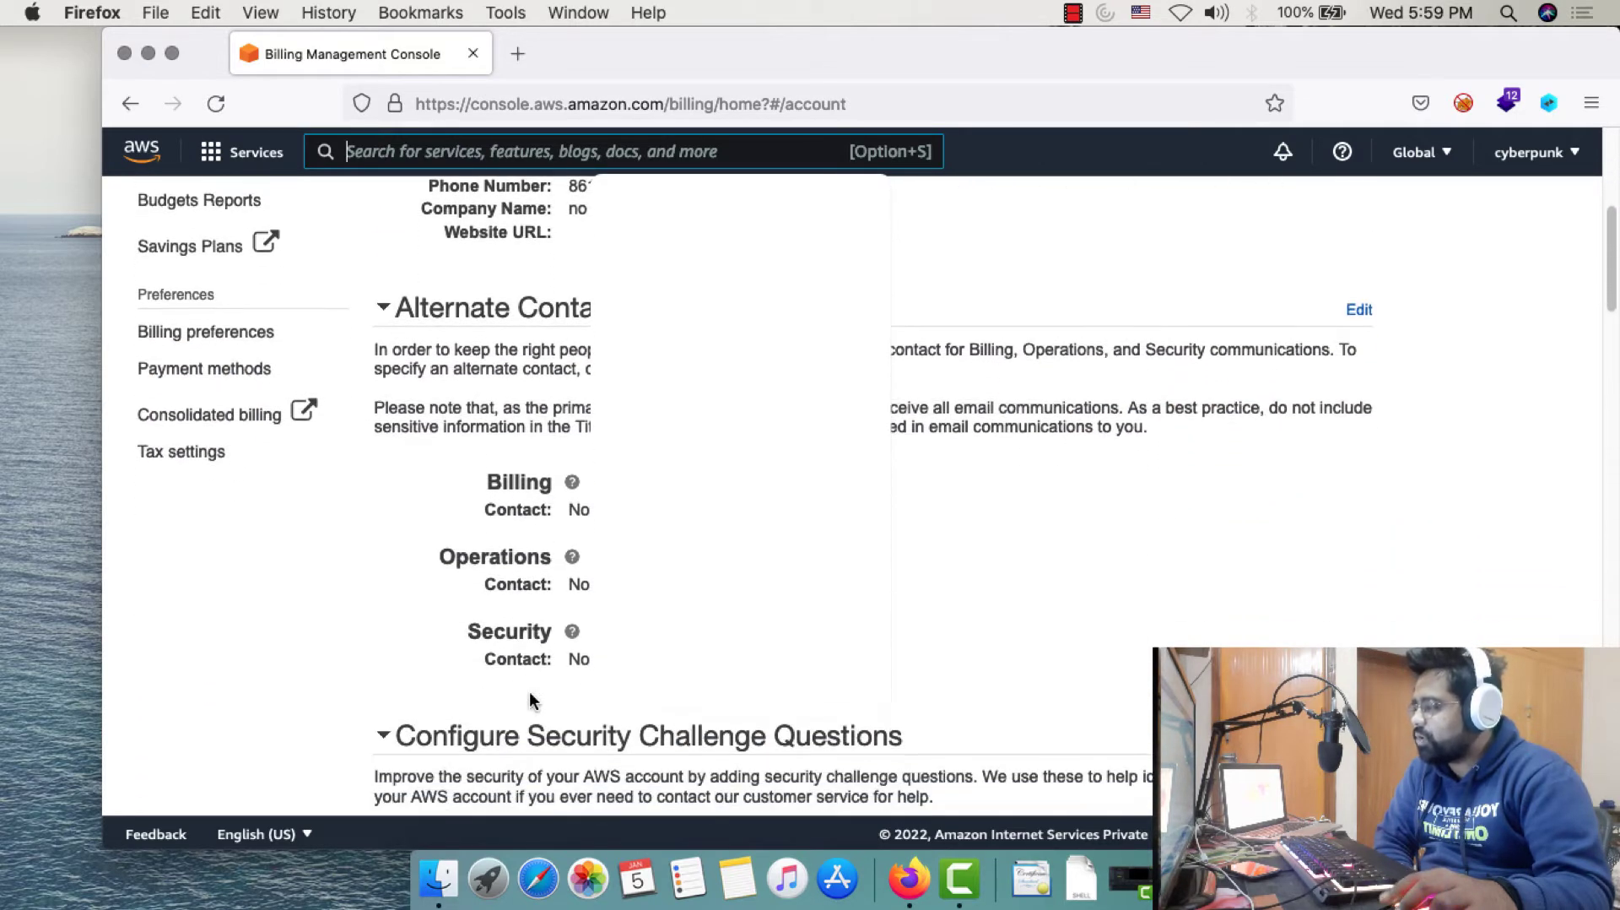
scroll(533, 700, "down", 12)
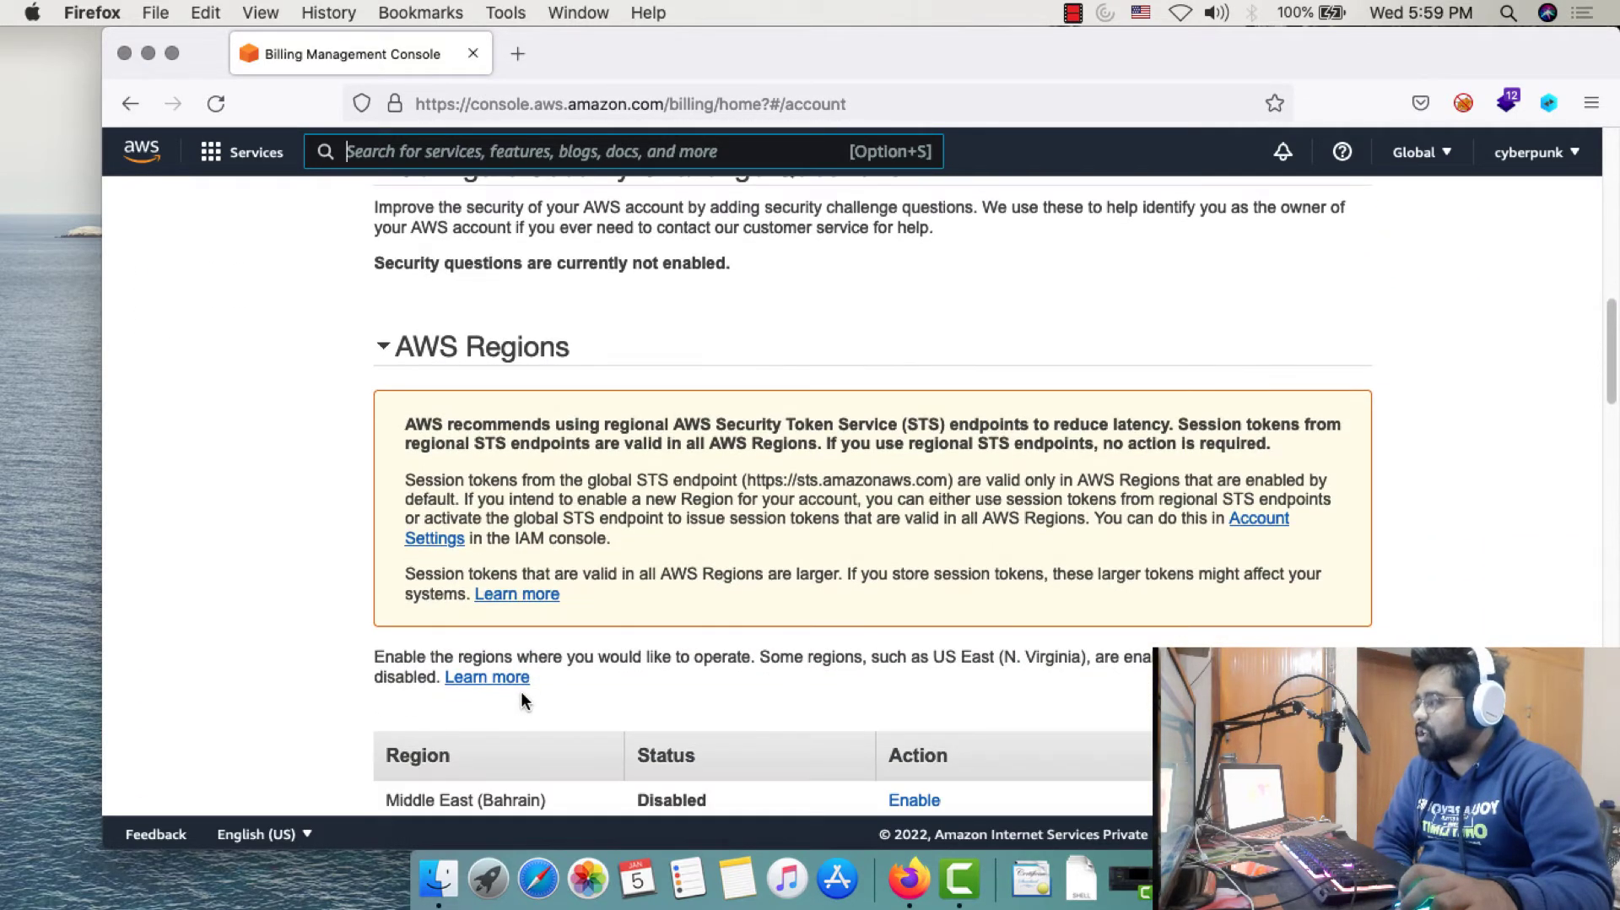
scroll(520, 691, "up", 20)
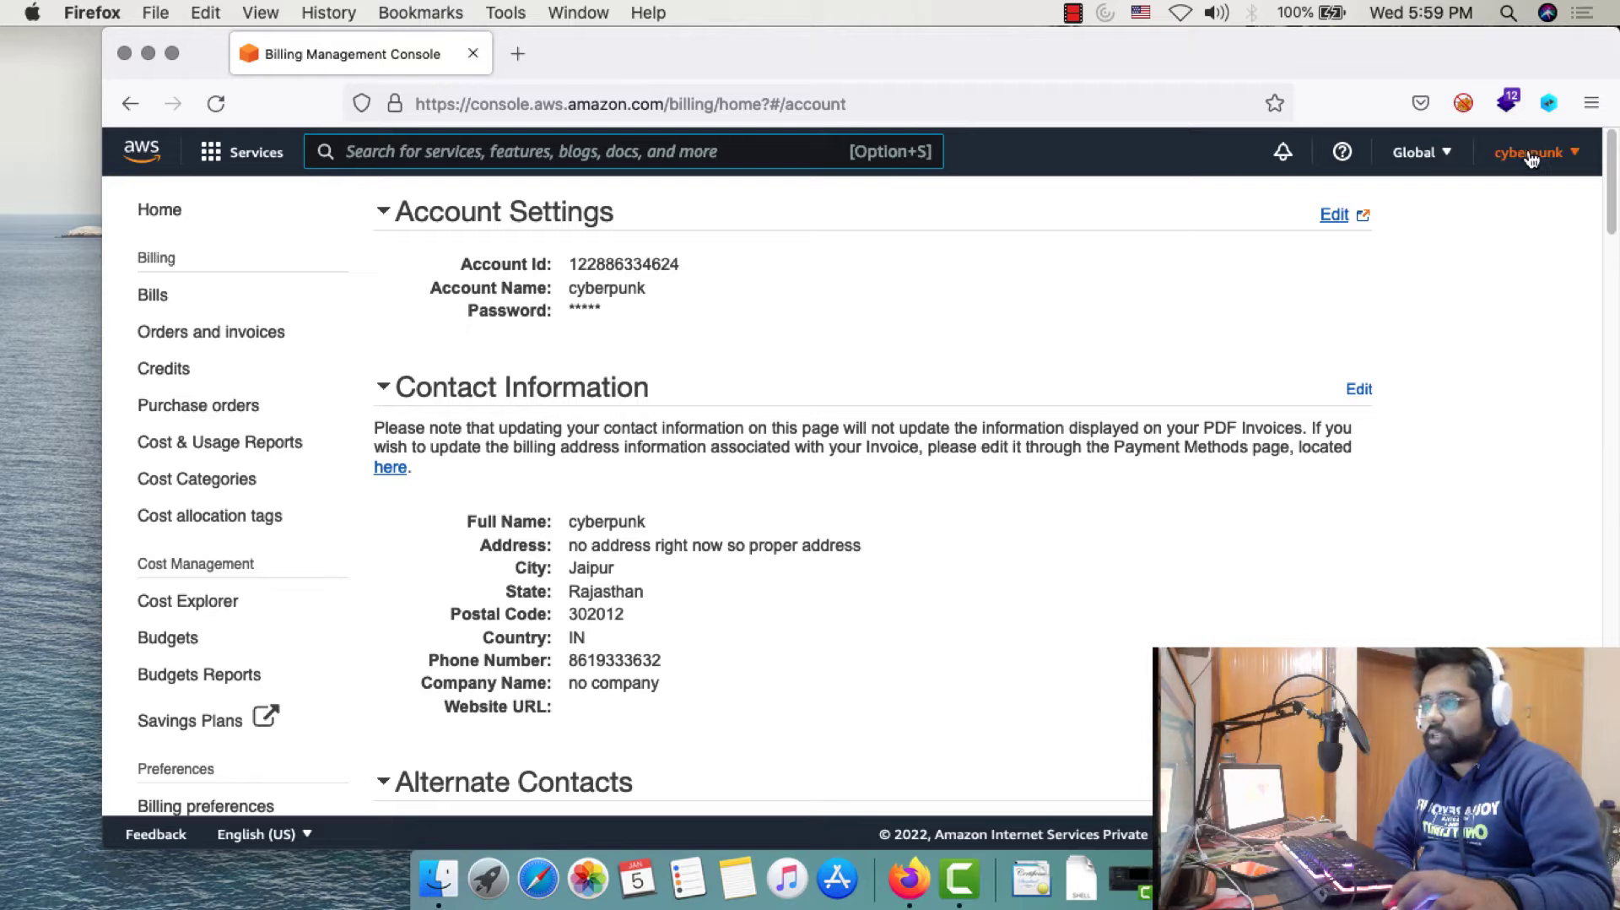
left_click(1530, 154)
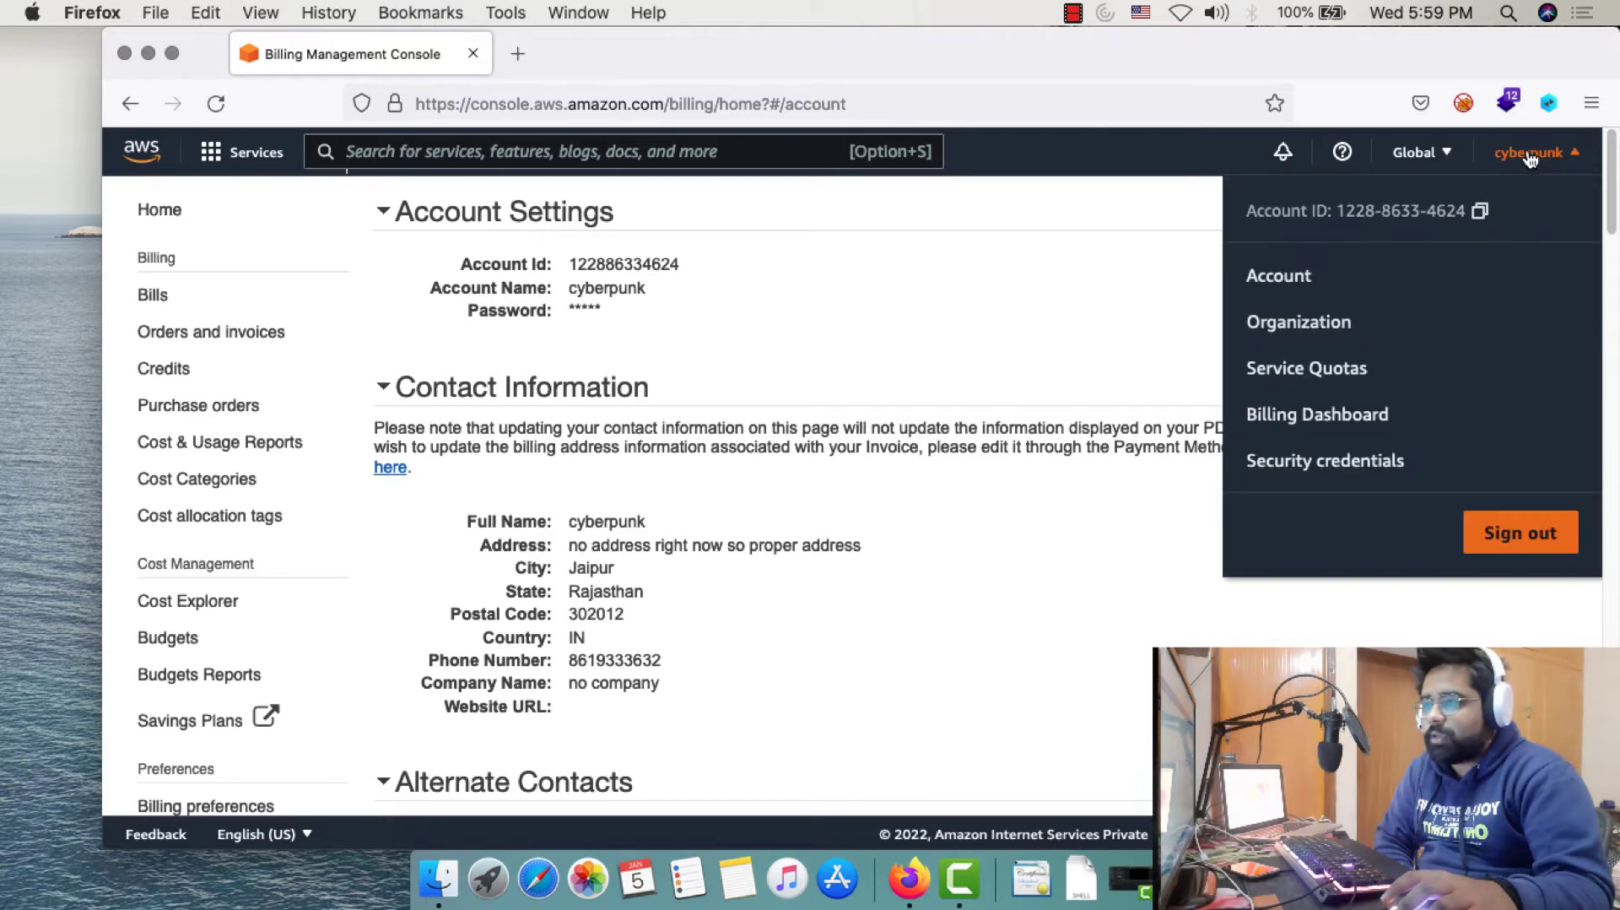
left_click(1314, 413)
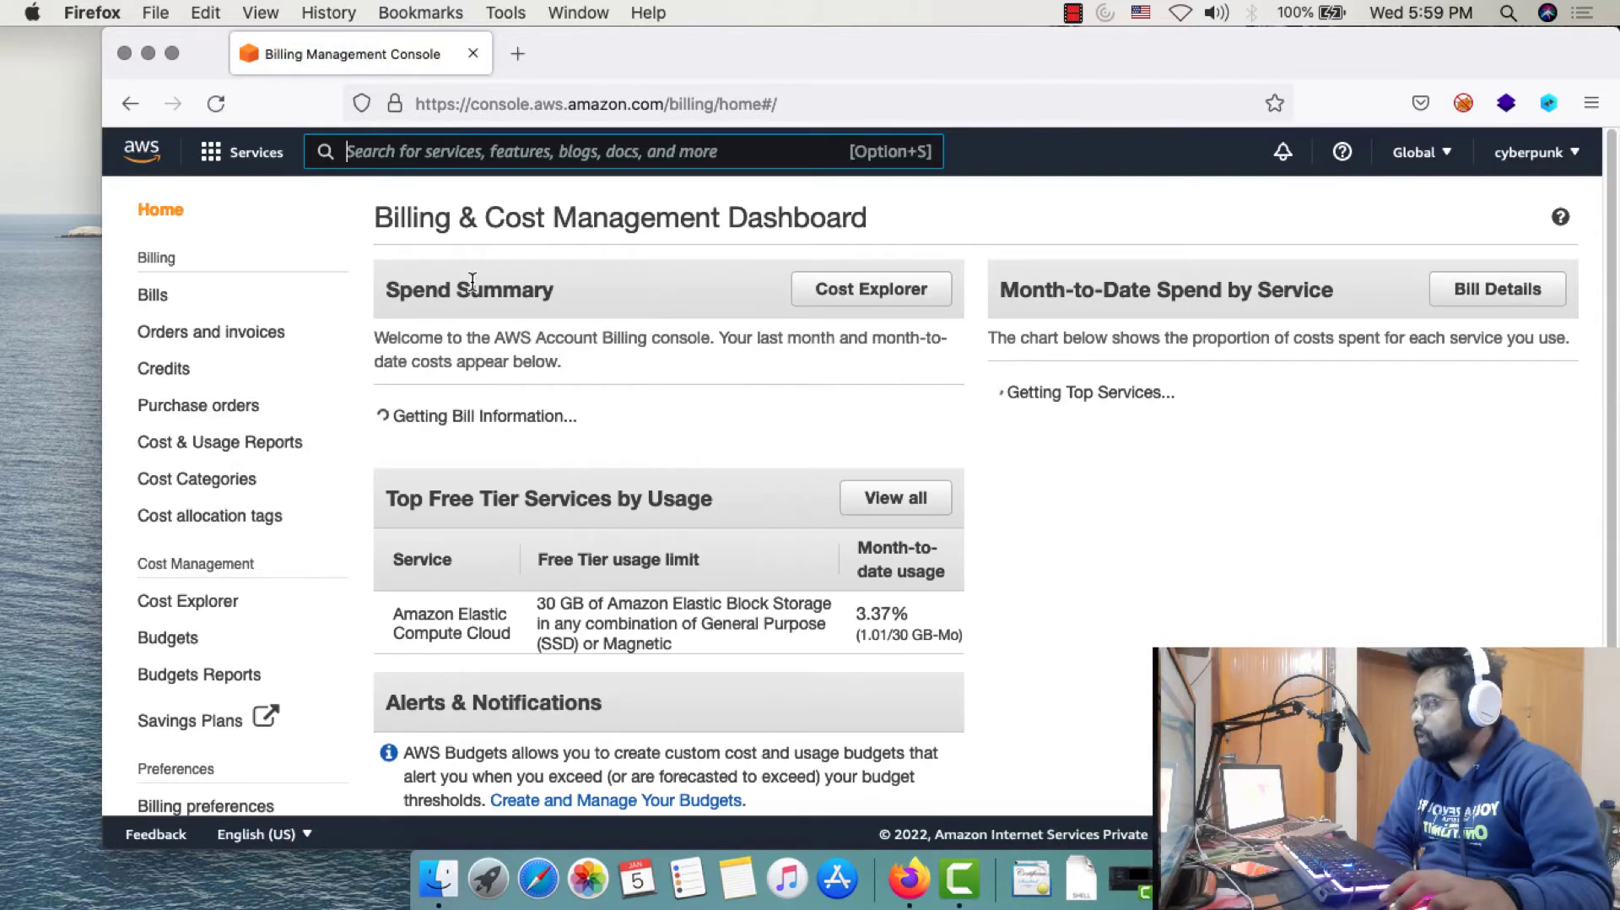
left_click_drag(392, 285, 595, 297)
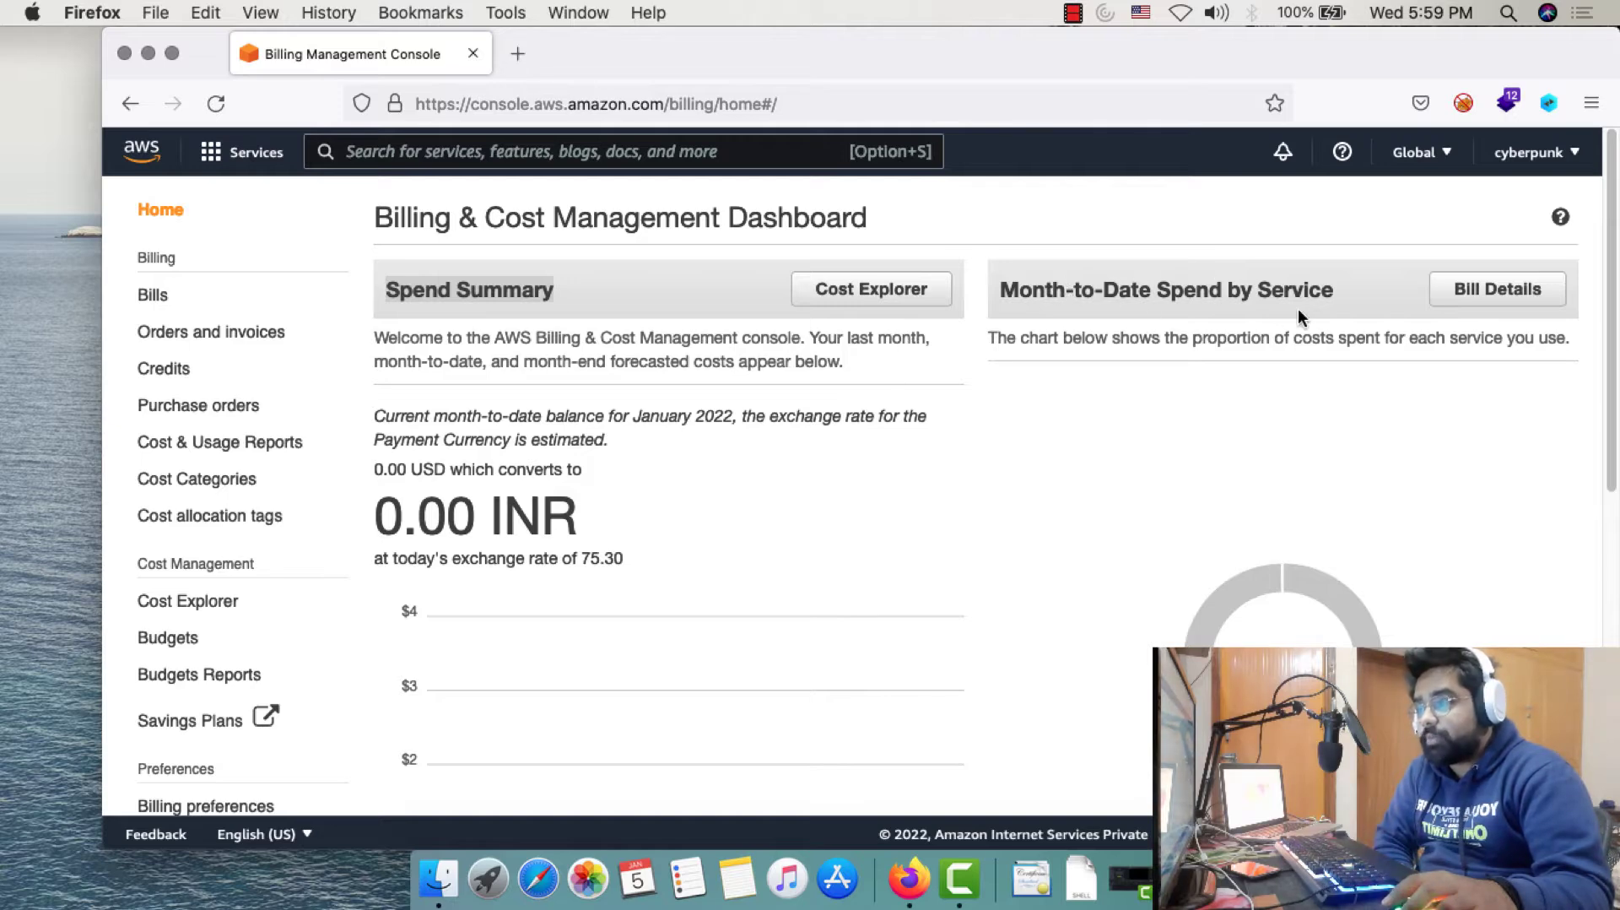
scroll(638, 464, "down", 1)
scroll(638, 464, "down", 3)
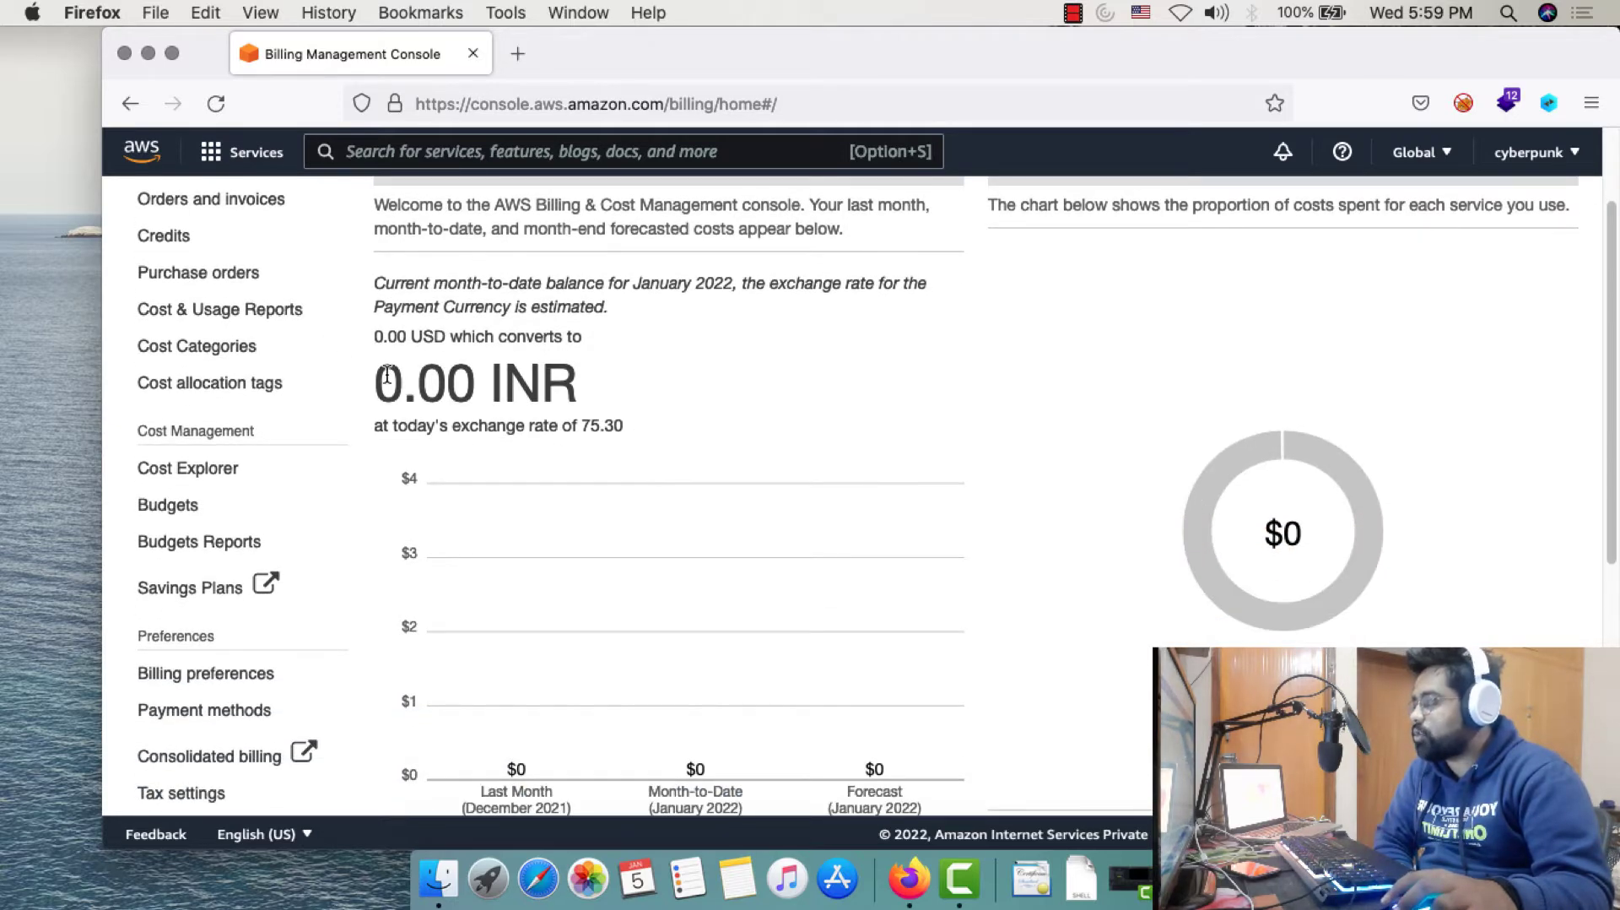
left_click_drag(380, 376, 585, 397)
scroll(600, 389, "down", 2)
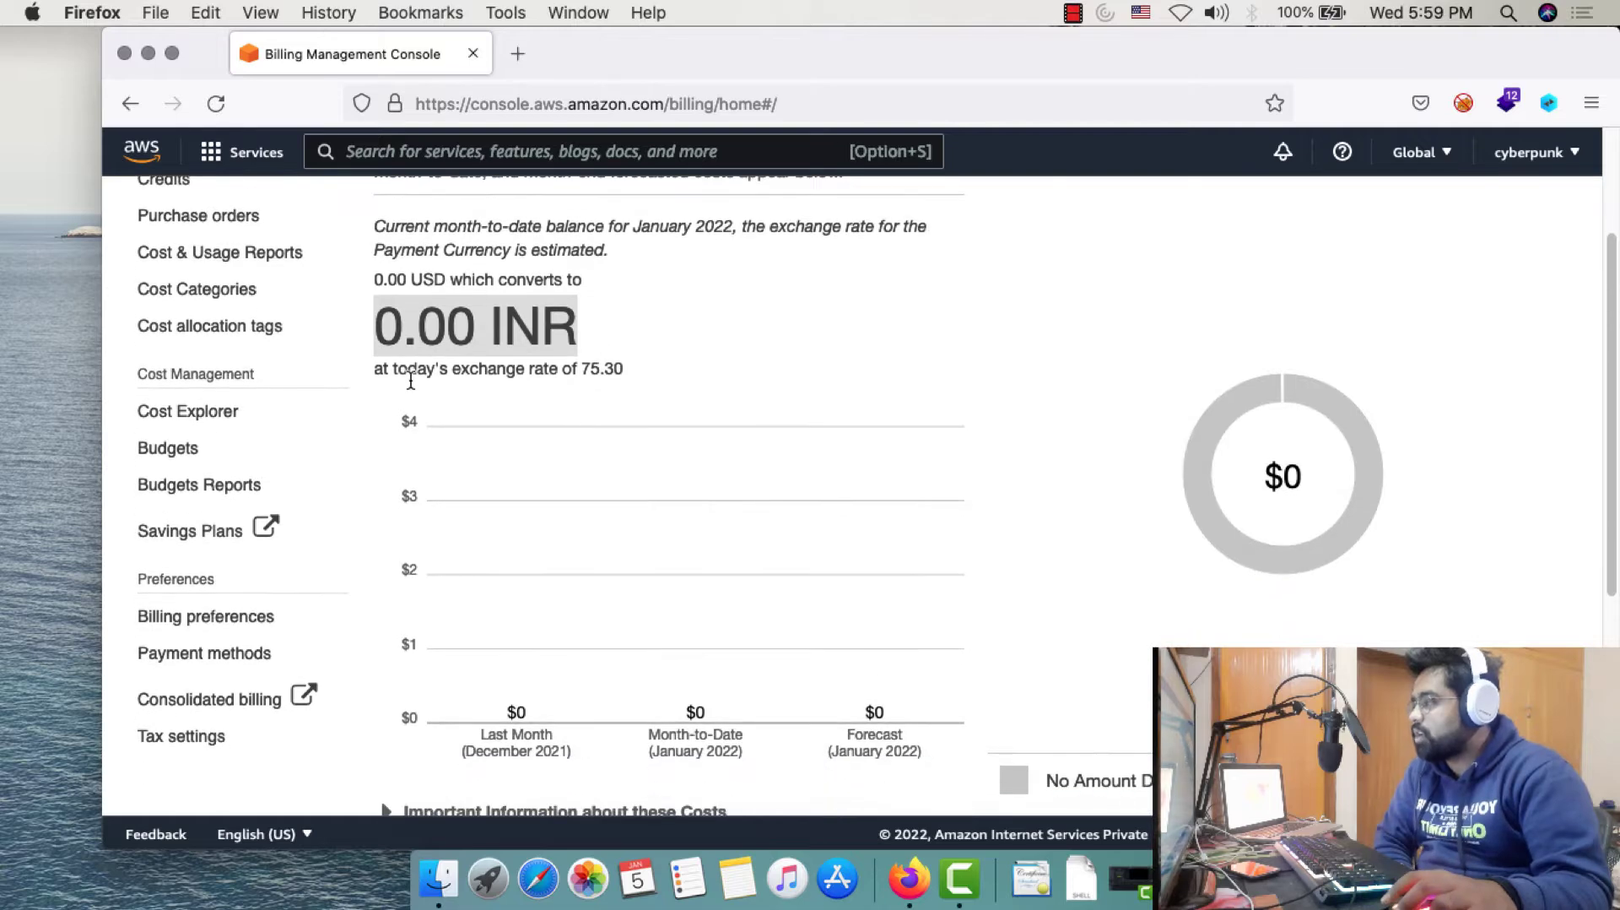
left_click_drag(544, 370, 657, 386)
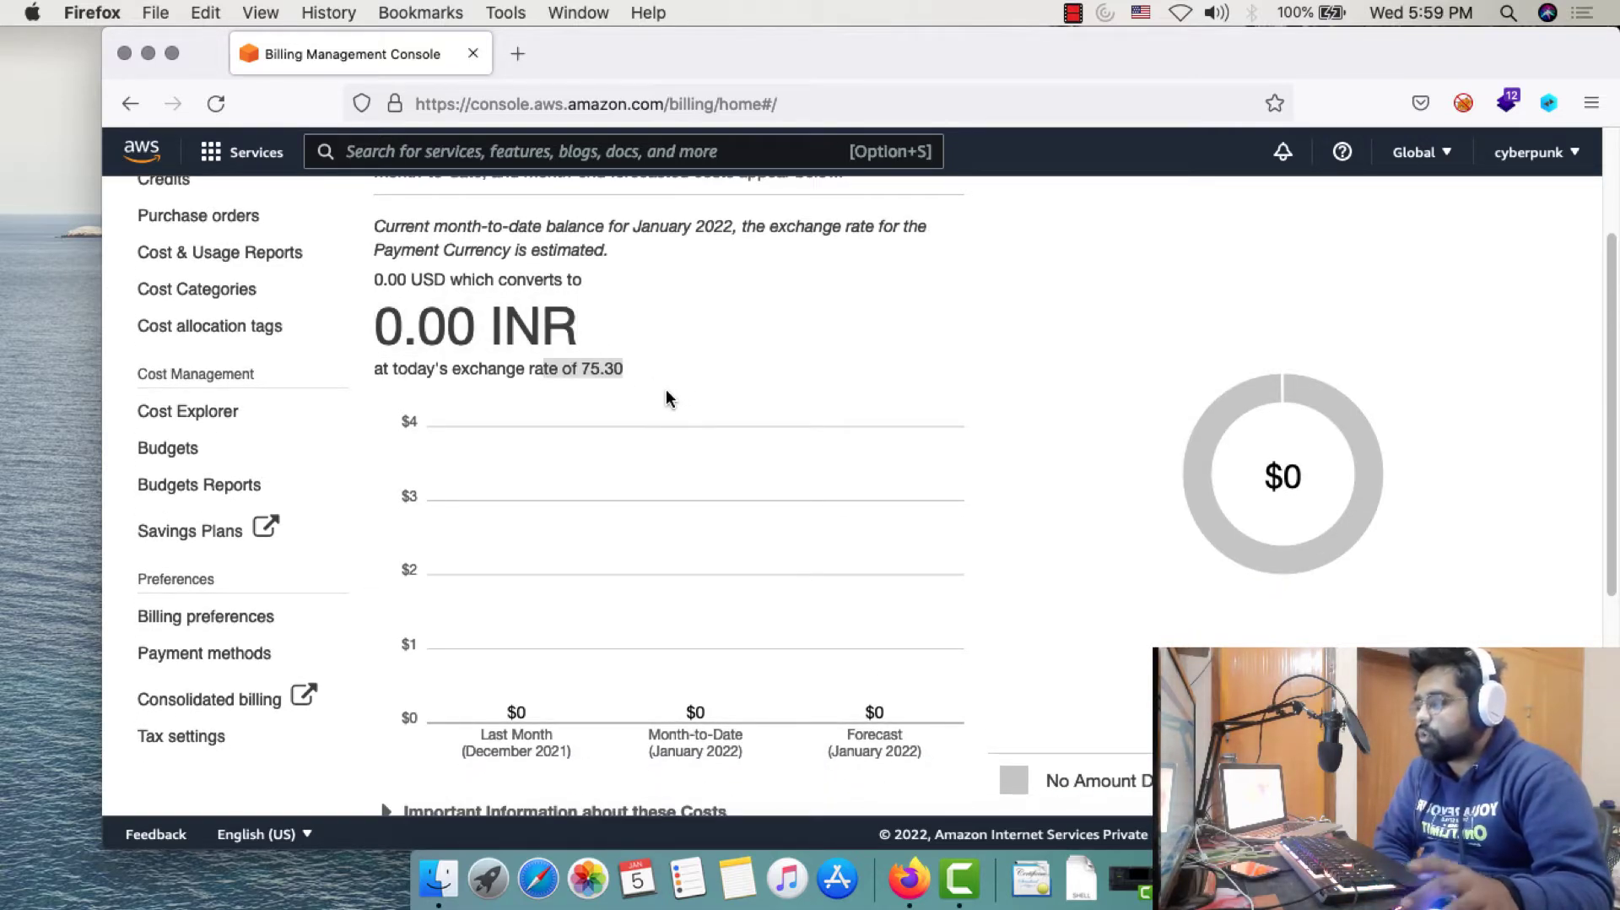
scroll(667, 398, "down", 5)
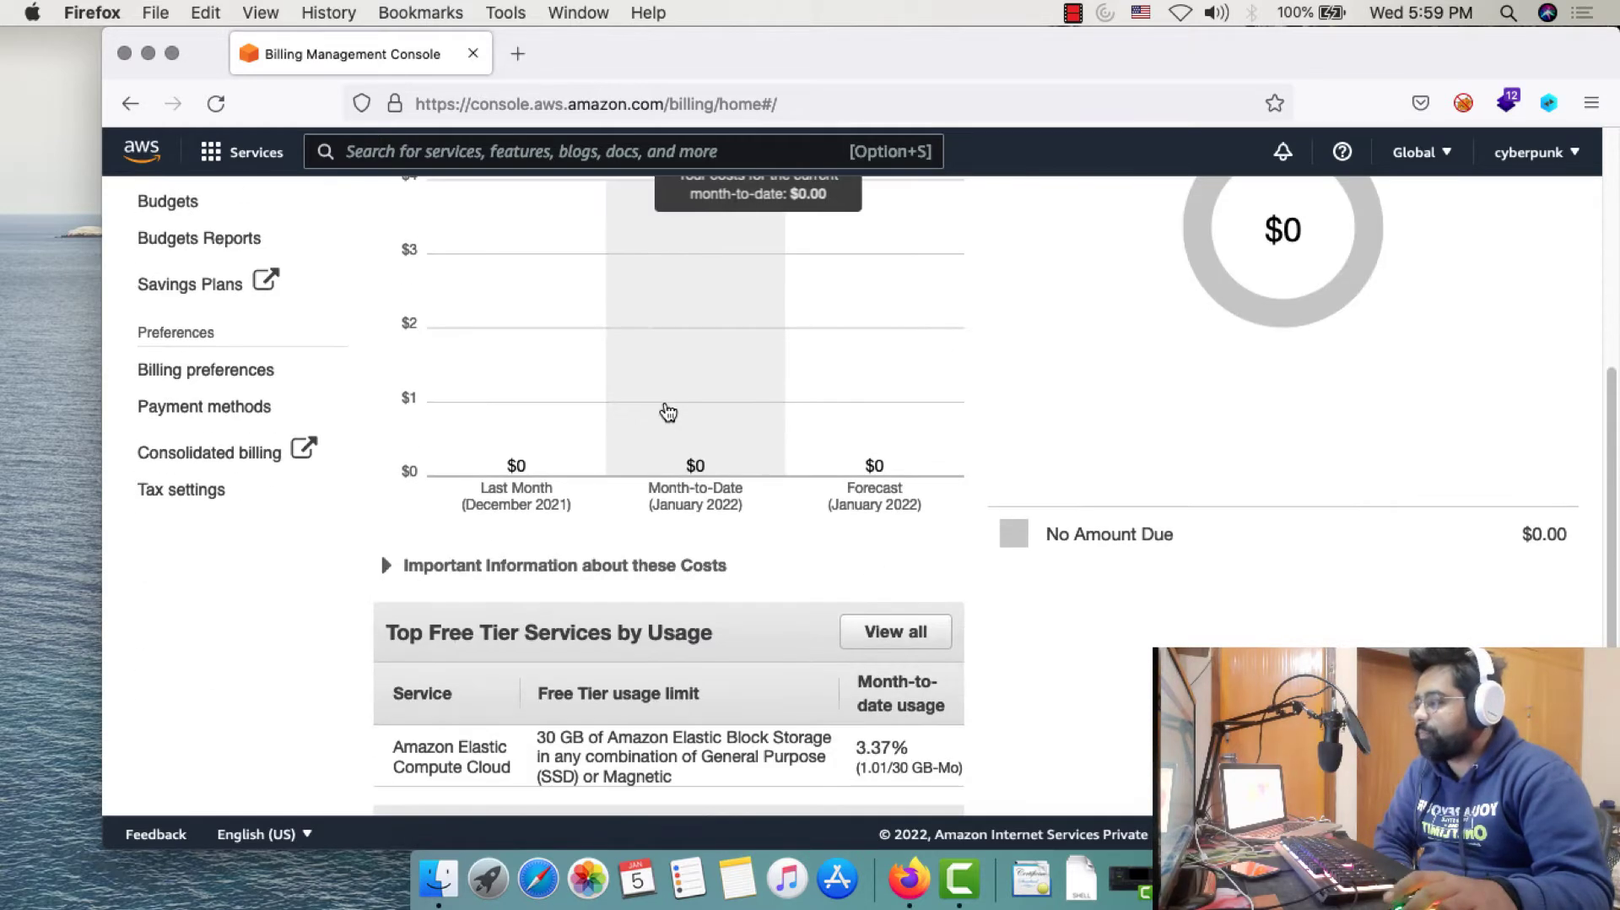
scroll(664, 422, "down", 1)
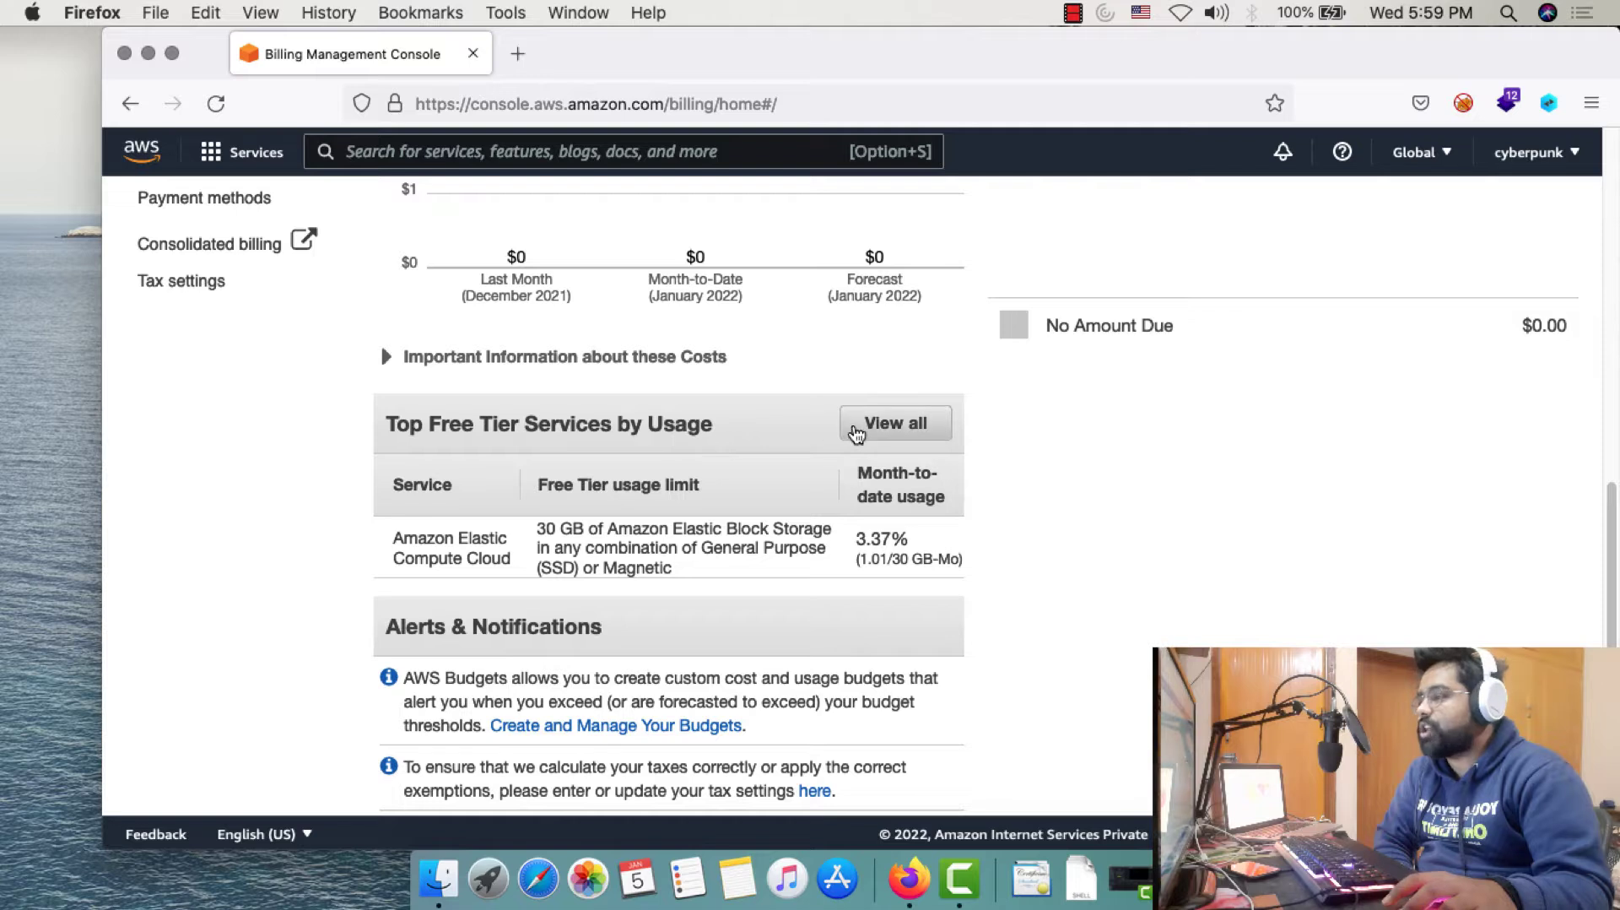
left_click_drag(540, 530, 819, 550)
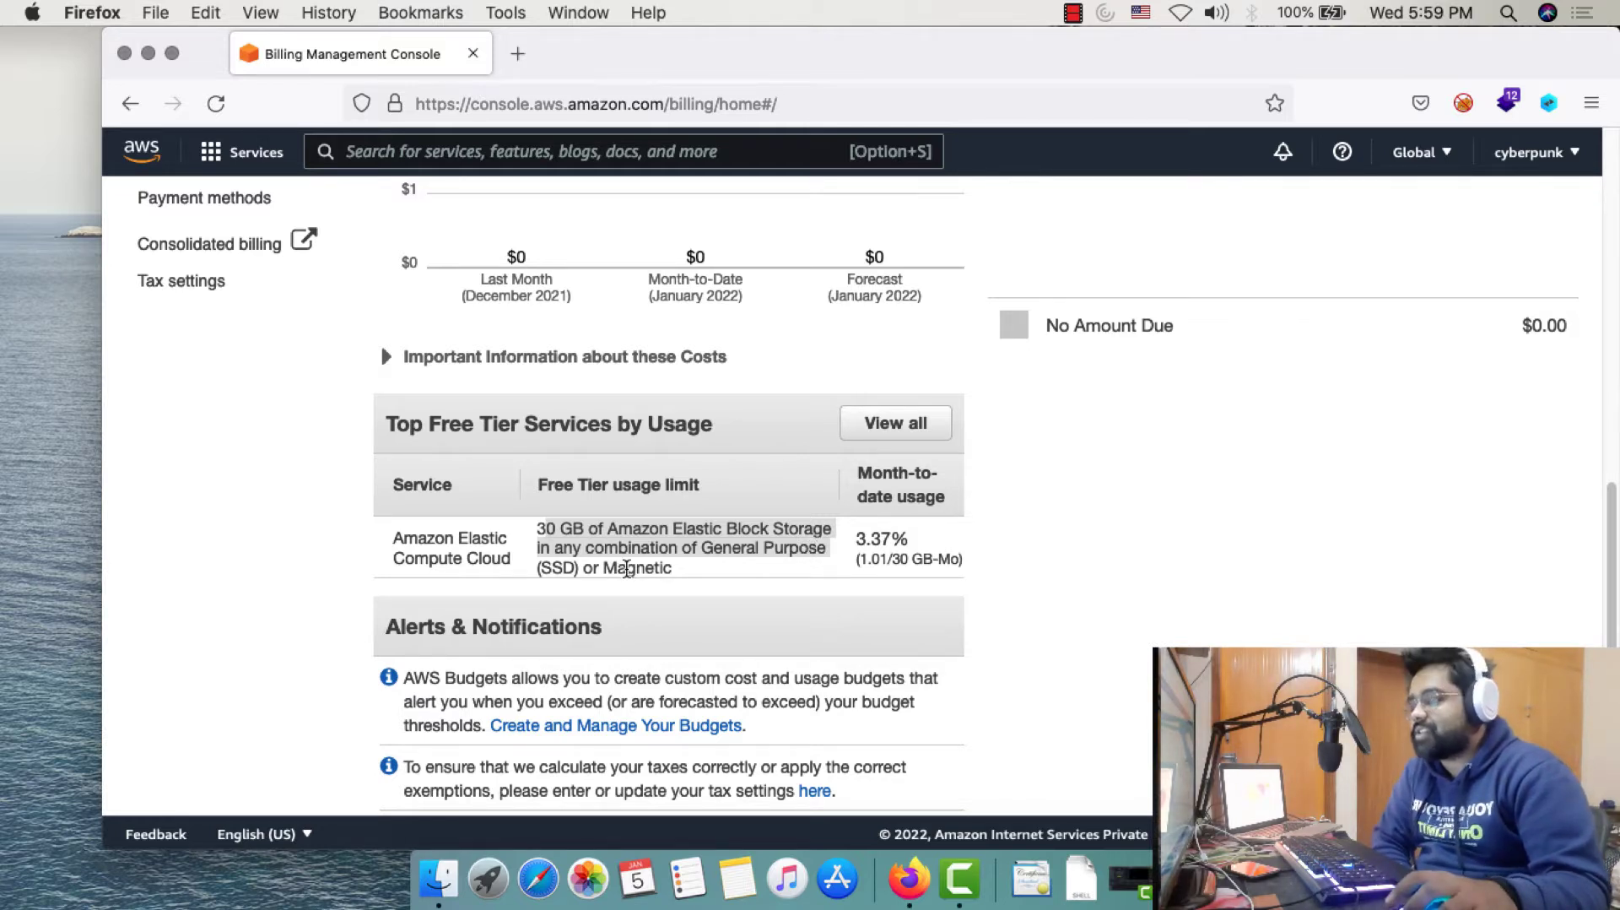
left_click_drag(855, 538, 902, 538)
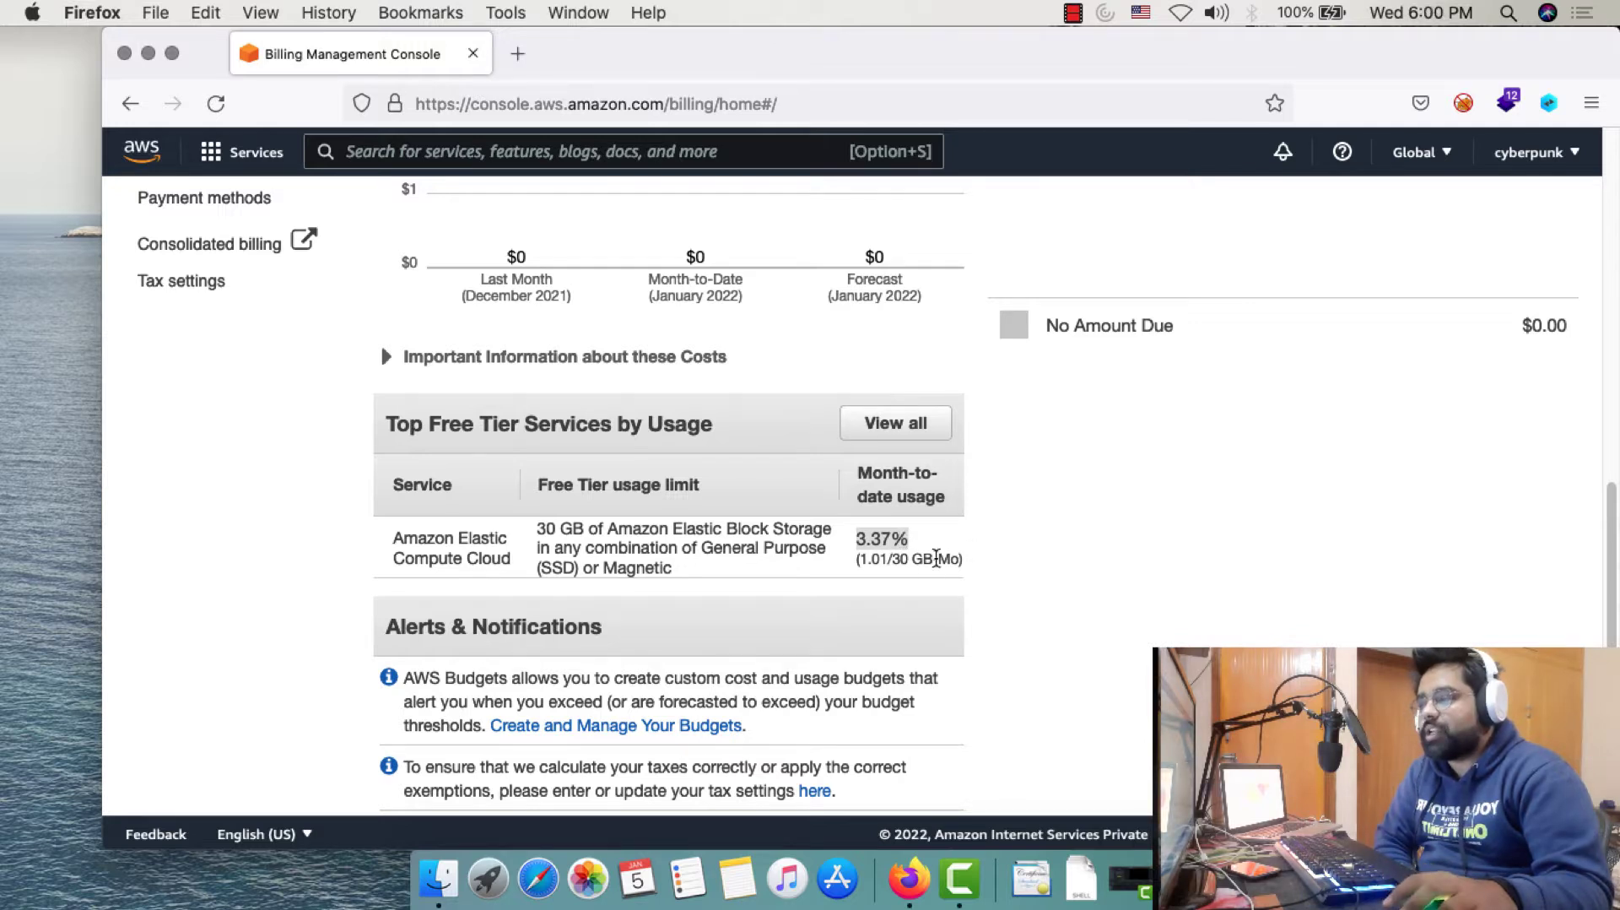
left_click_drag(878, 557, 941, 552)
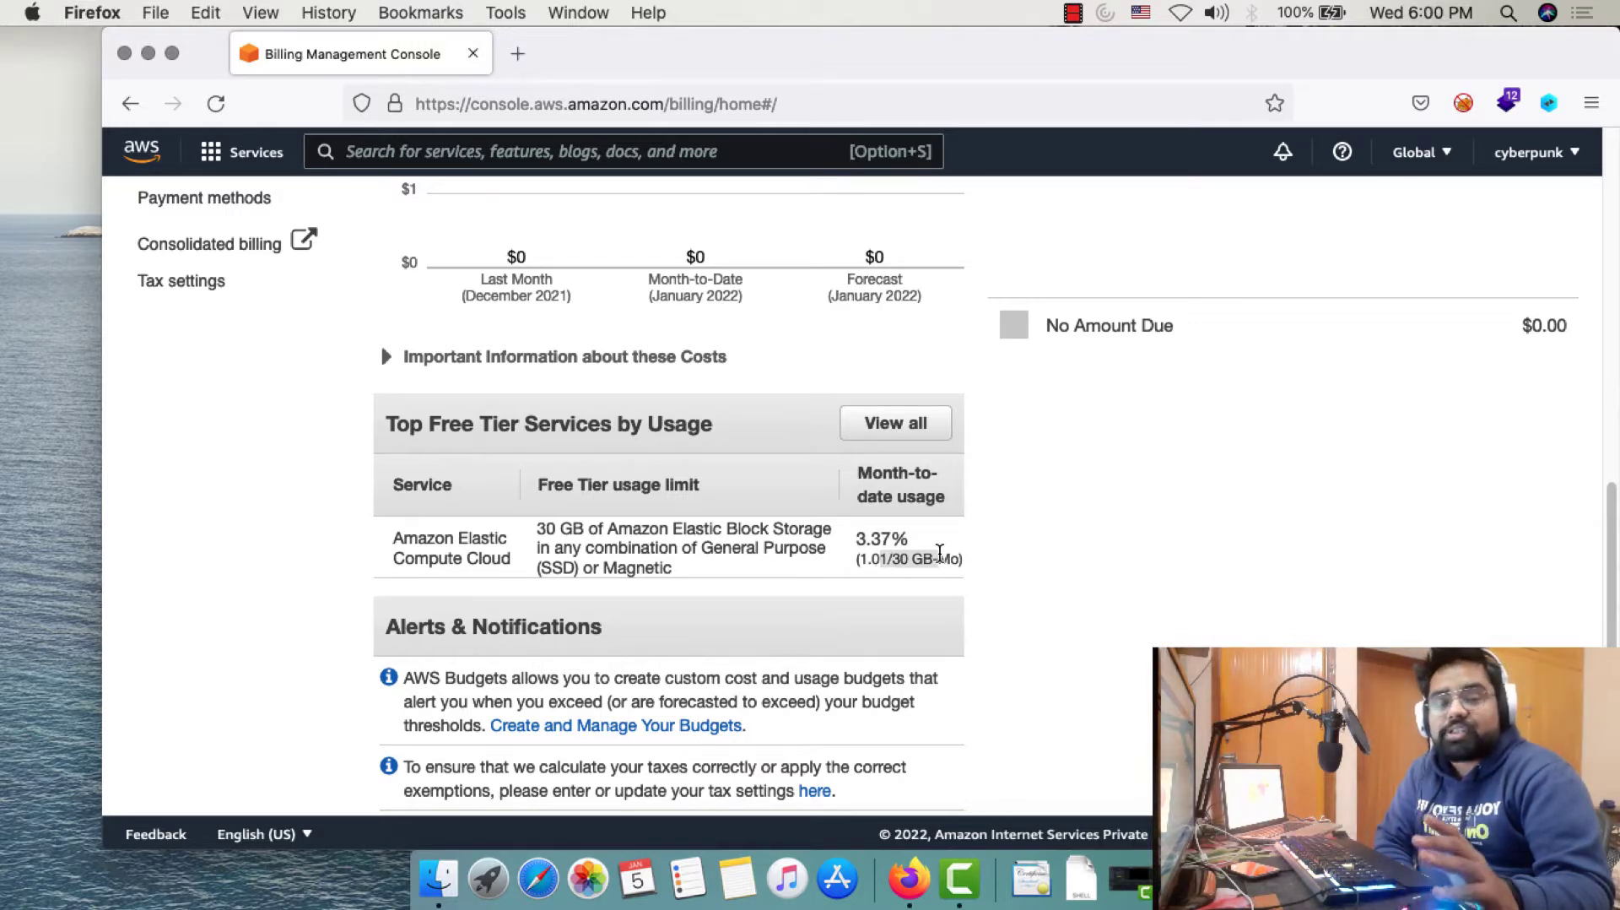
scroll(932, 557, "up", 10)
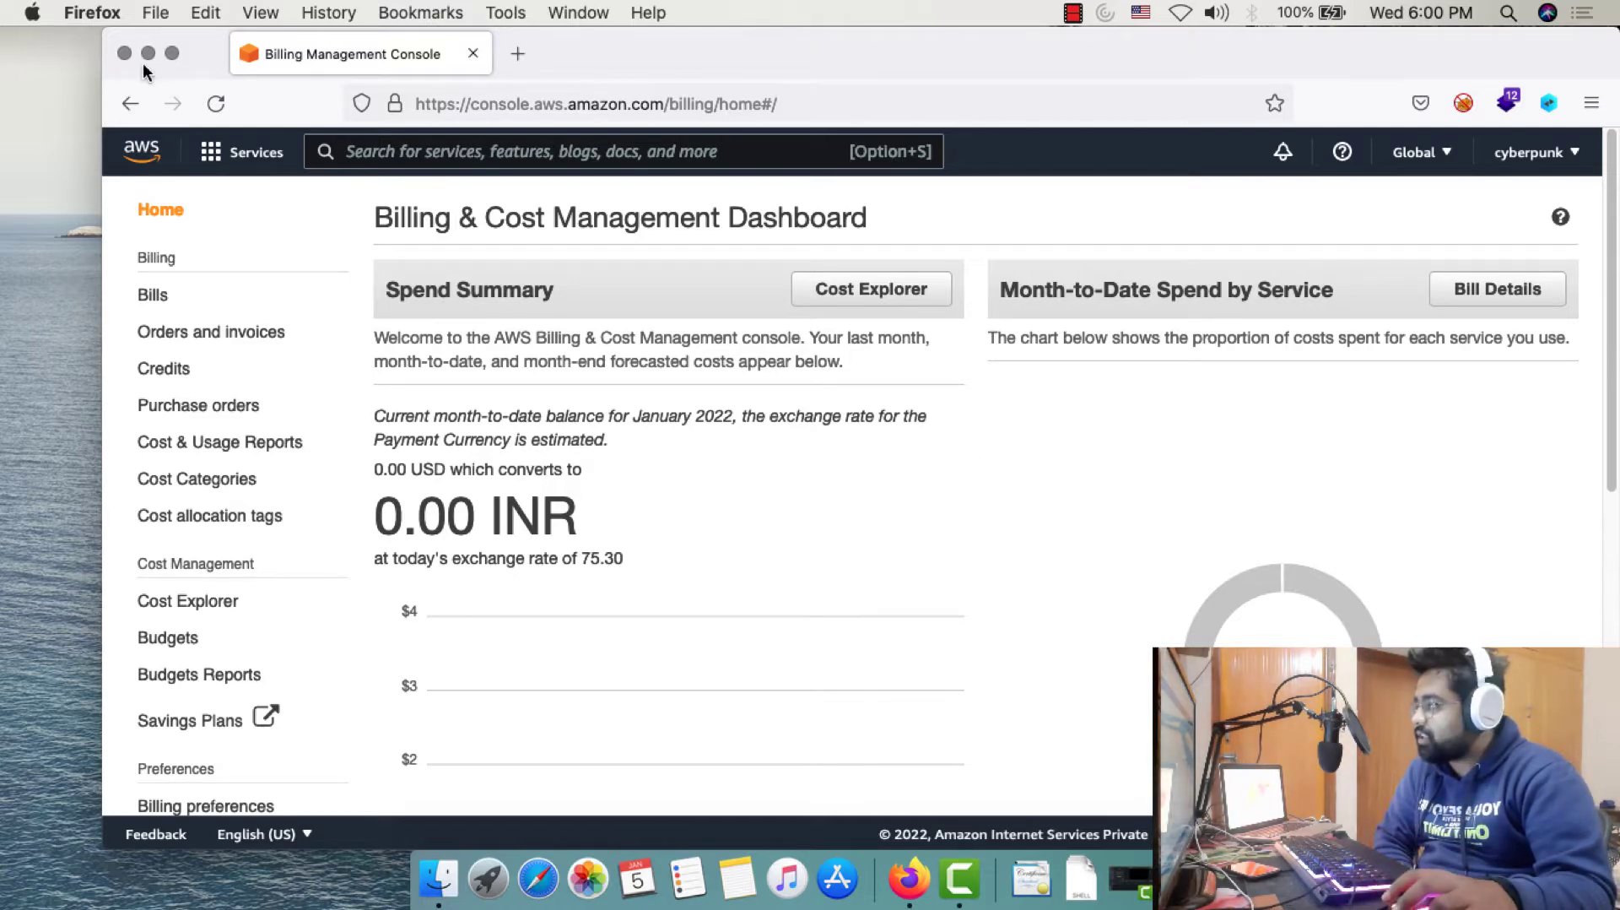
Search the console for 'ec2' to bring up the EC2 service result
left_click(242, 152)
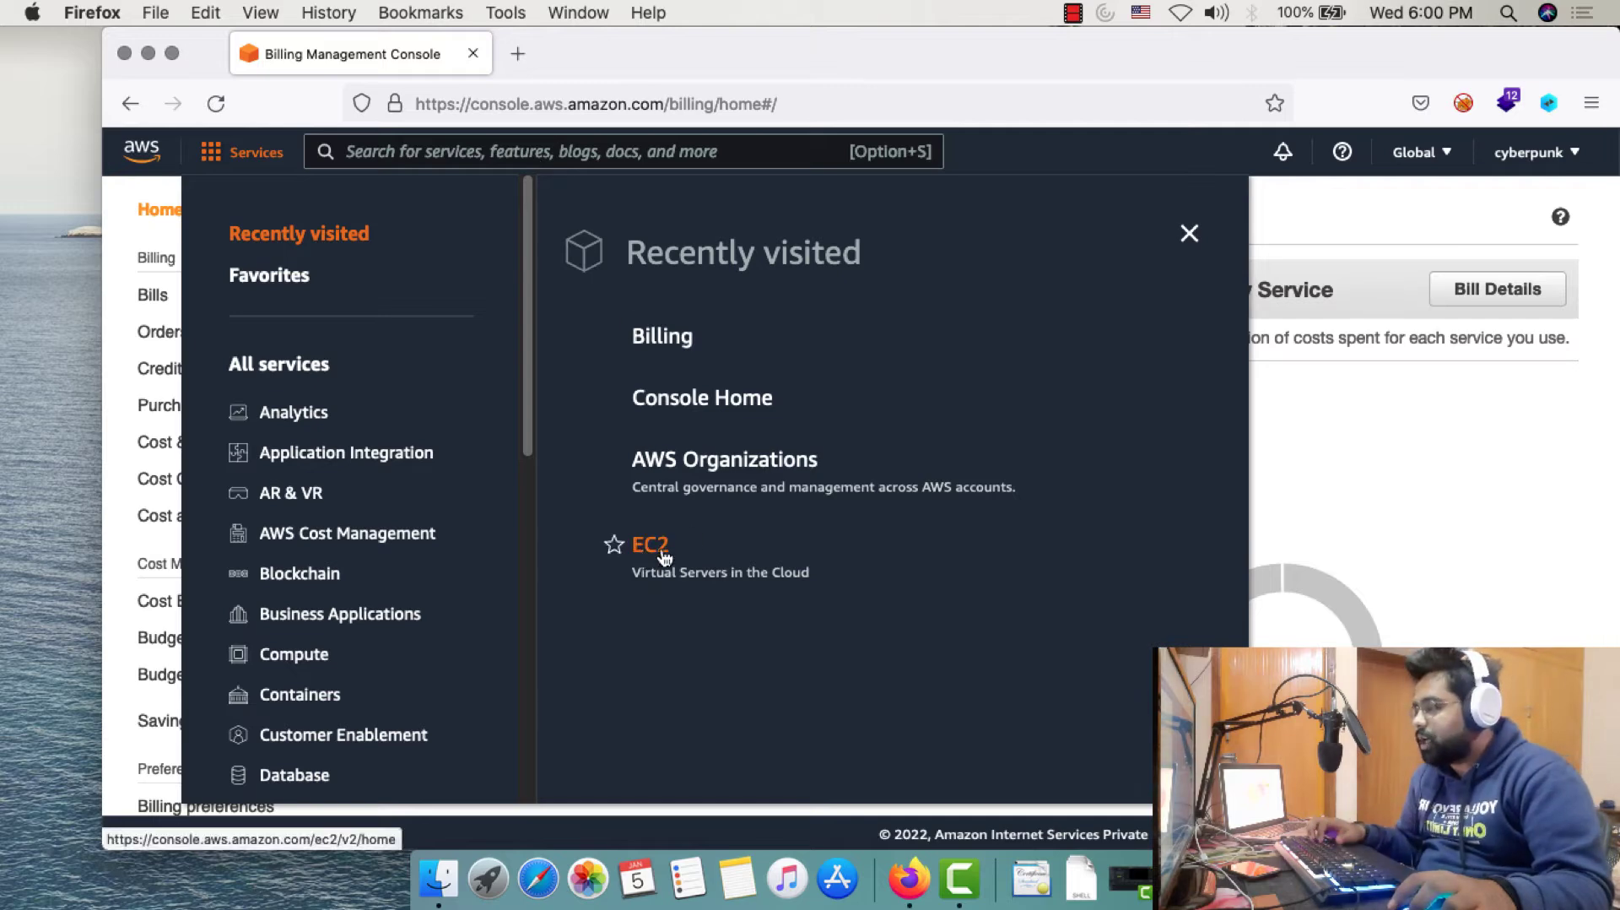
left_click(402, 151)
type("ec2")
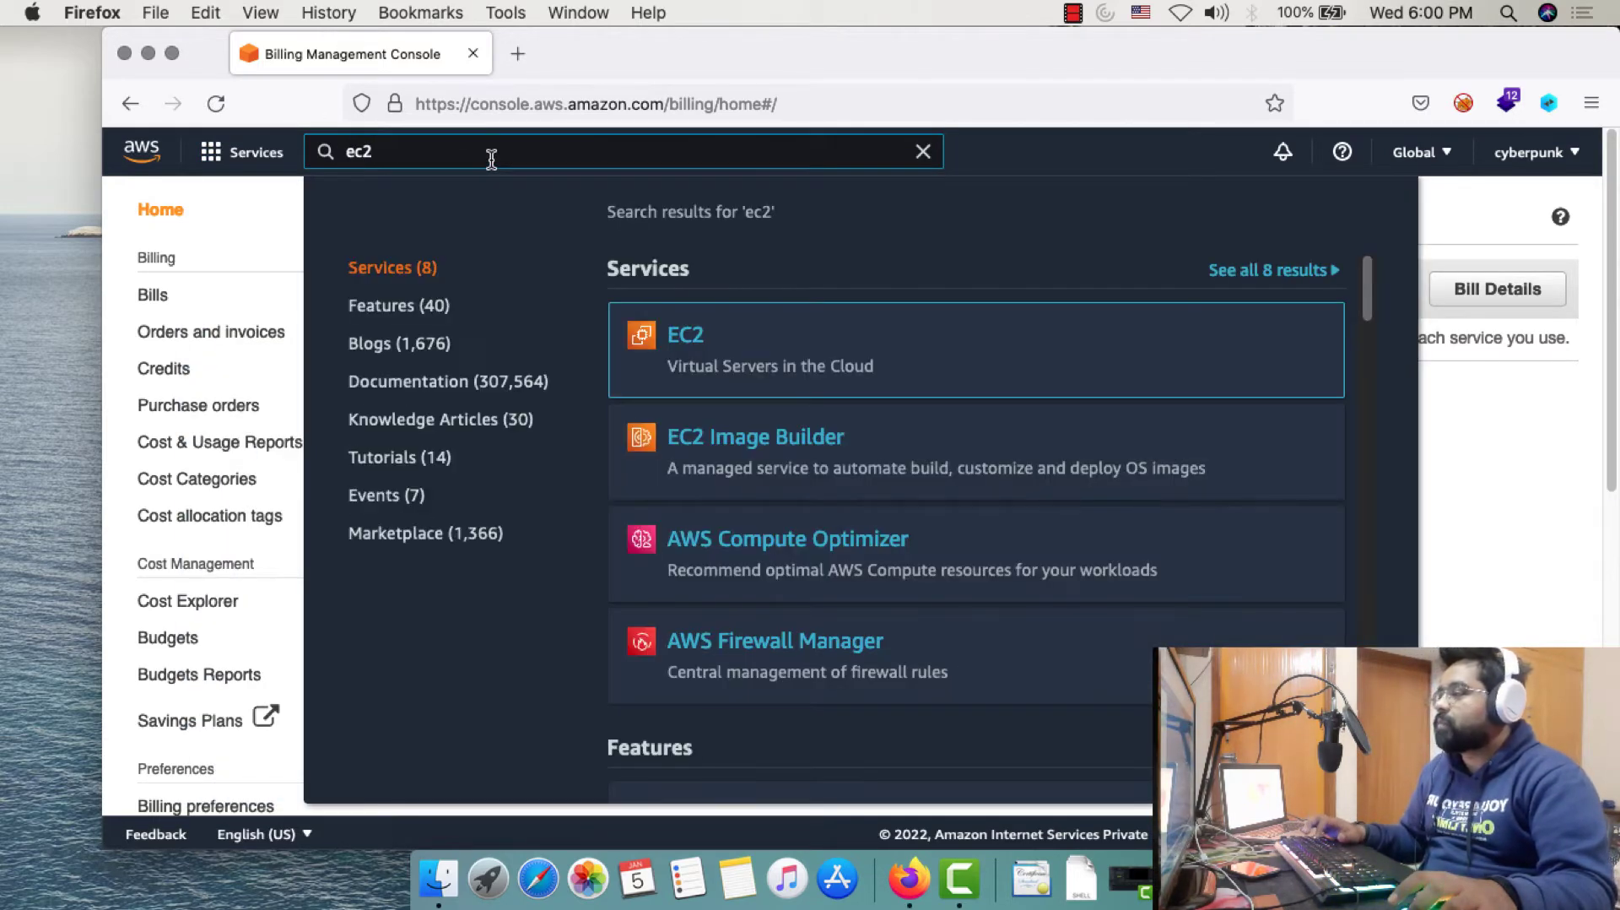
mouse_move(641, 346)
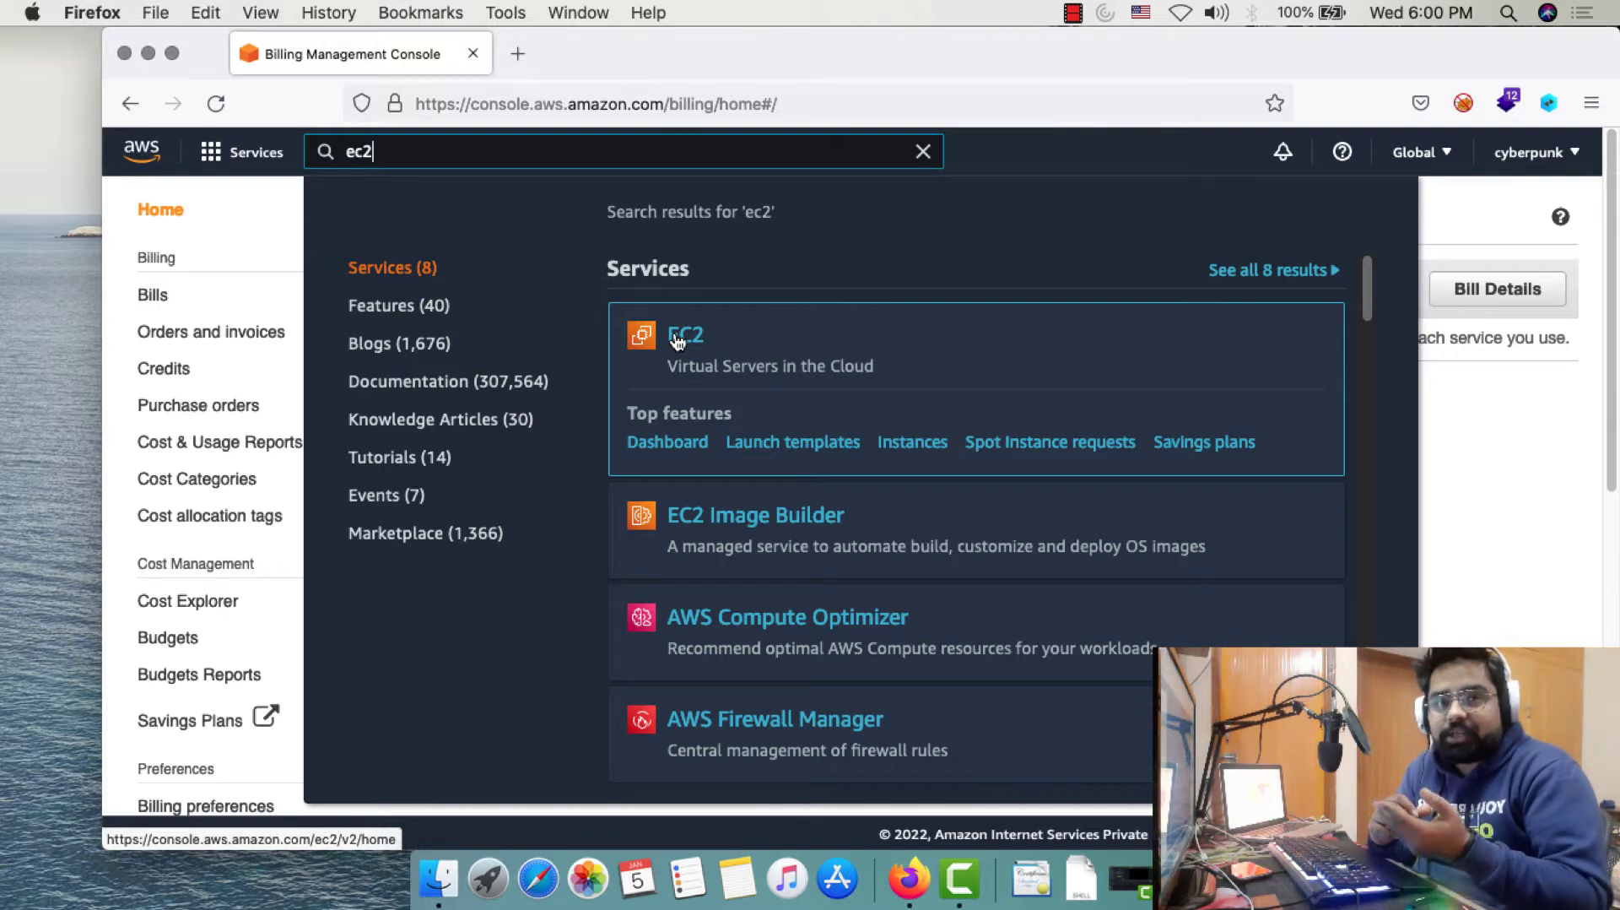
Open the EC2 console and start the Launch instances wizard
left_click(675, 335)
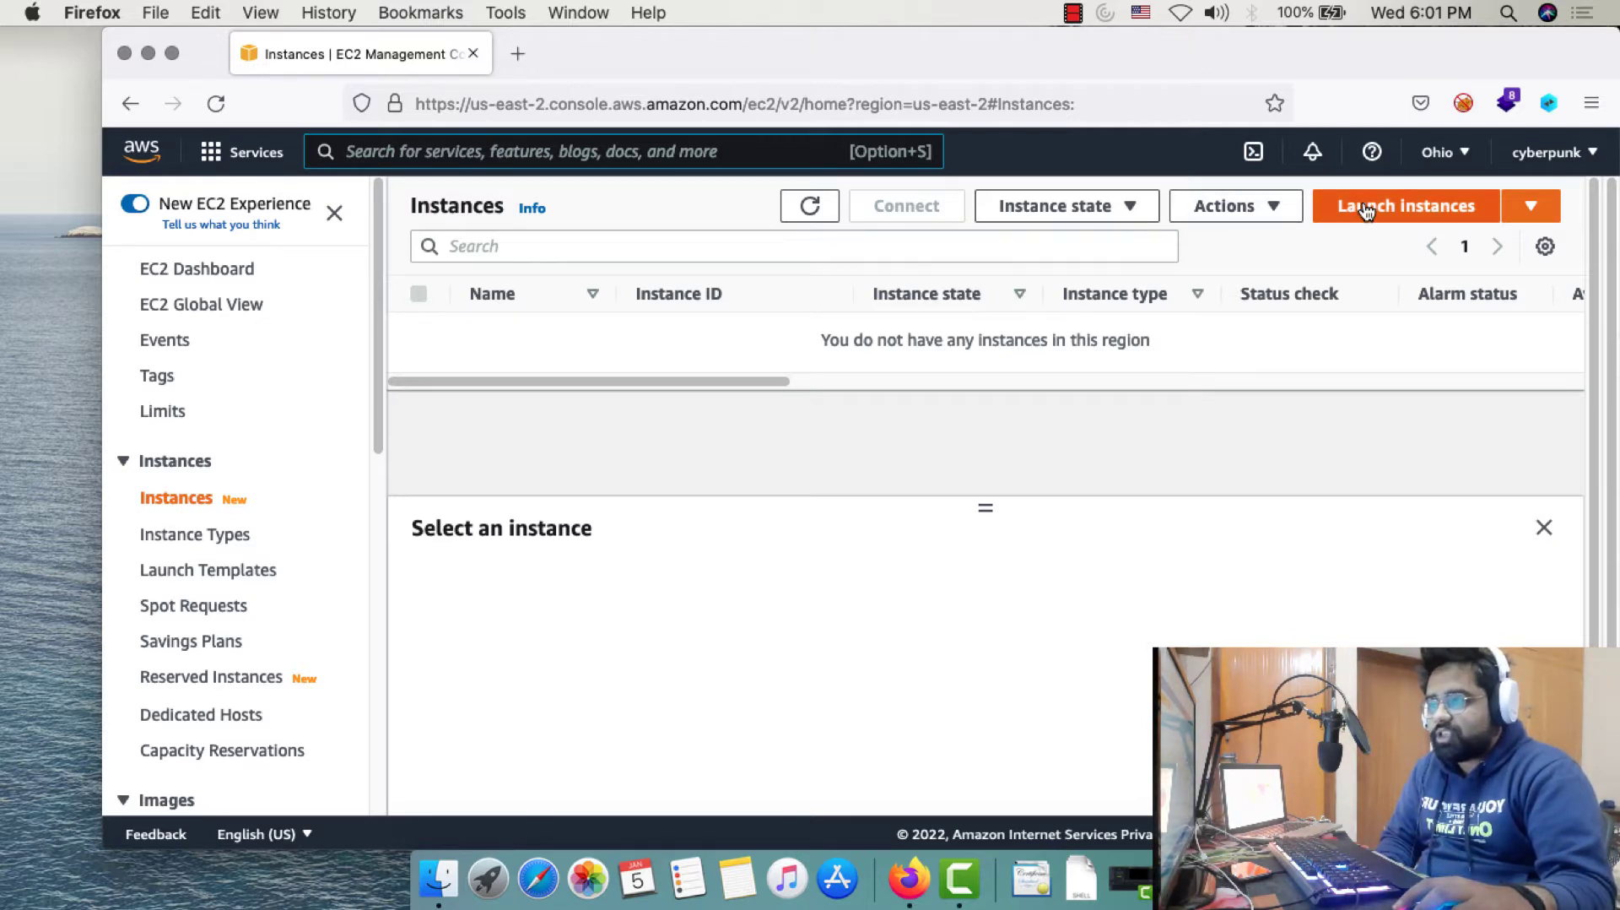
left_click(1412, 211)
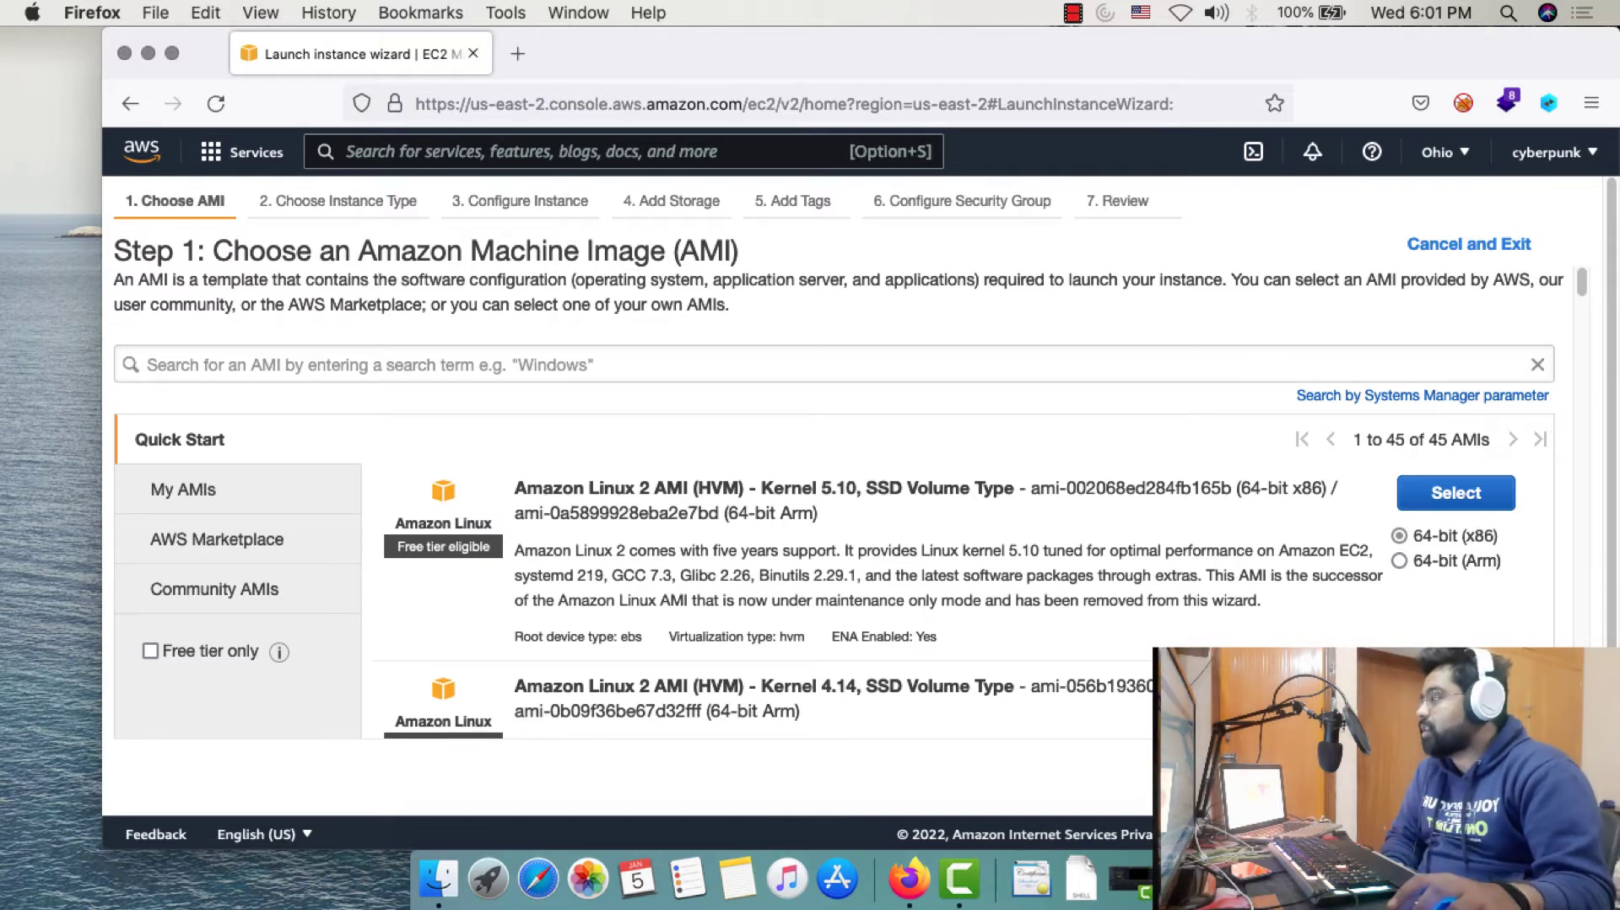
left_click_drag(214, 249, 737, 250)
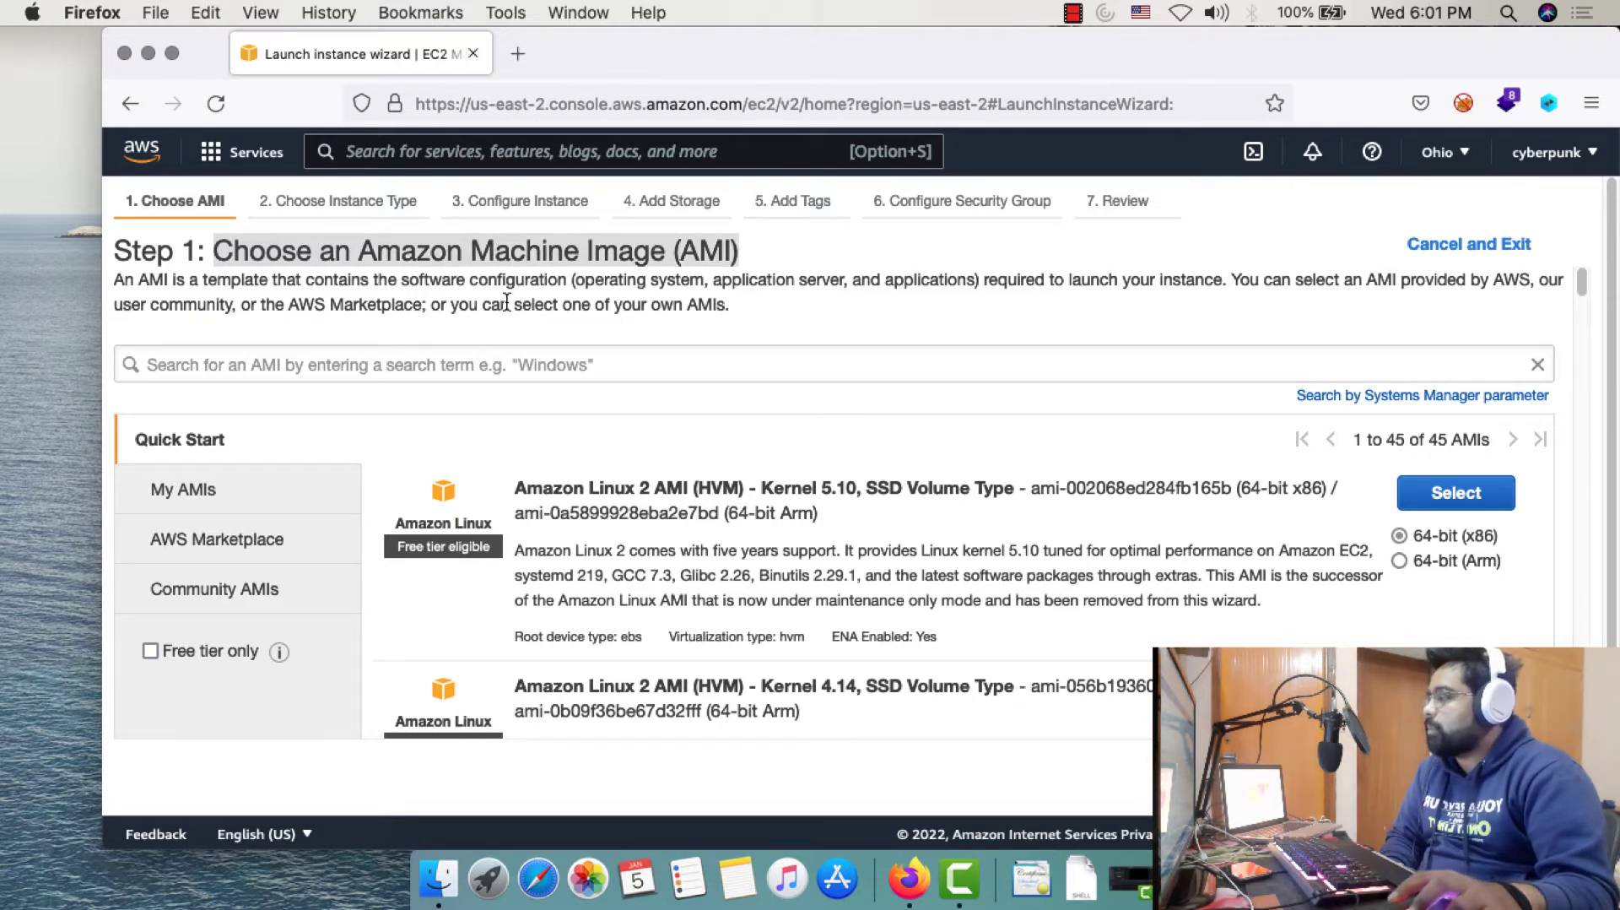
scroll(399, 421, "down", 5)
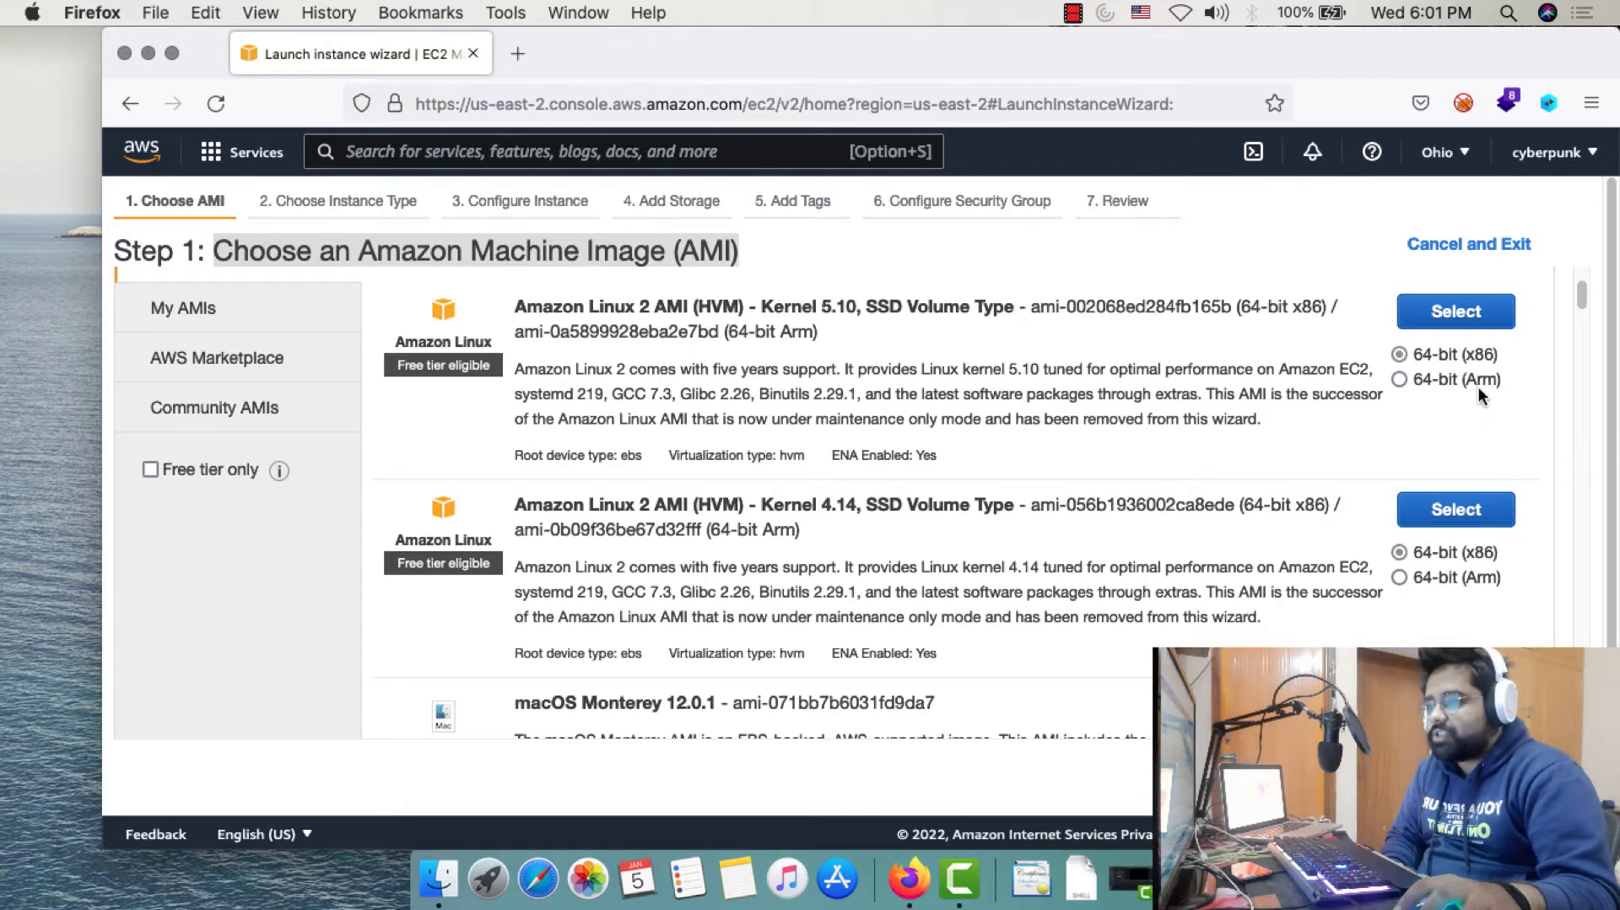
scroll(920, 517, "down", 3)
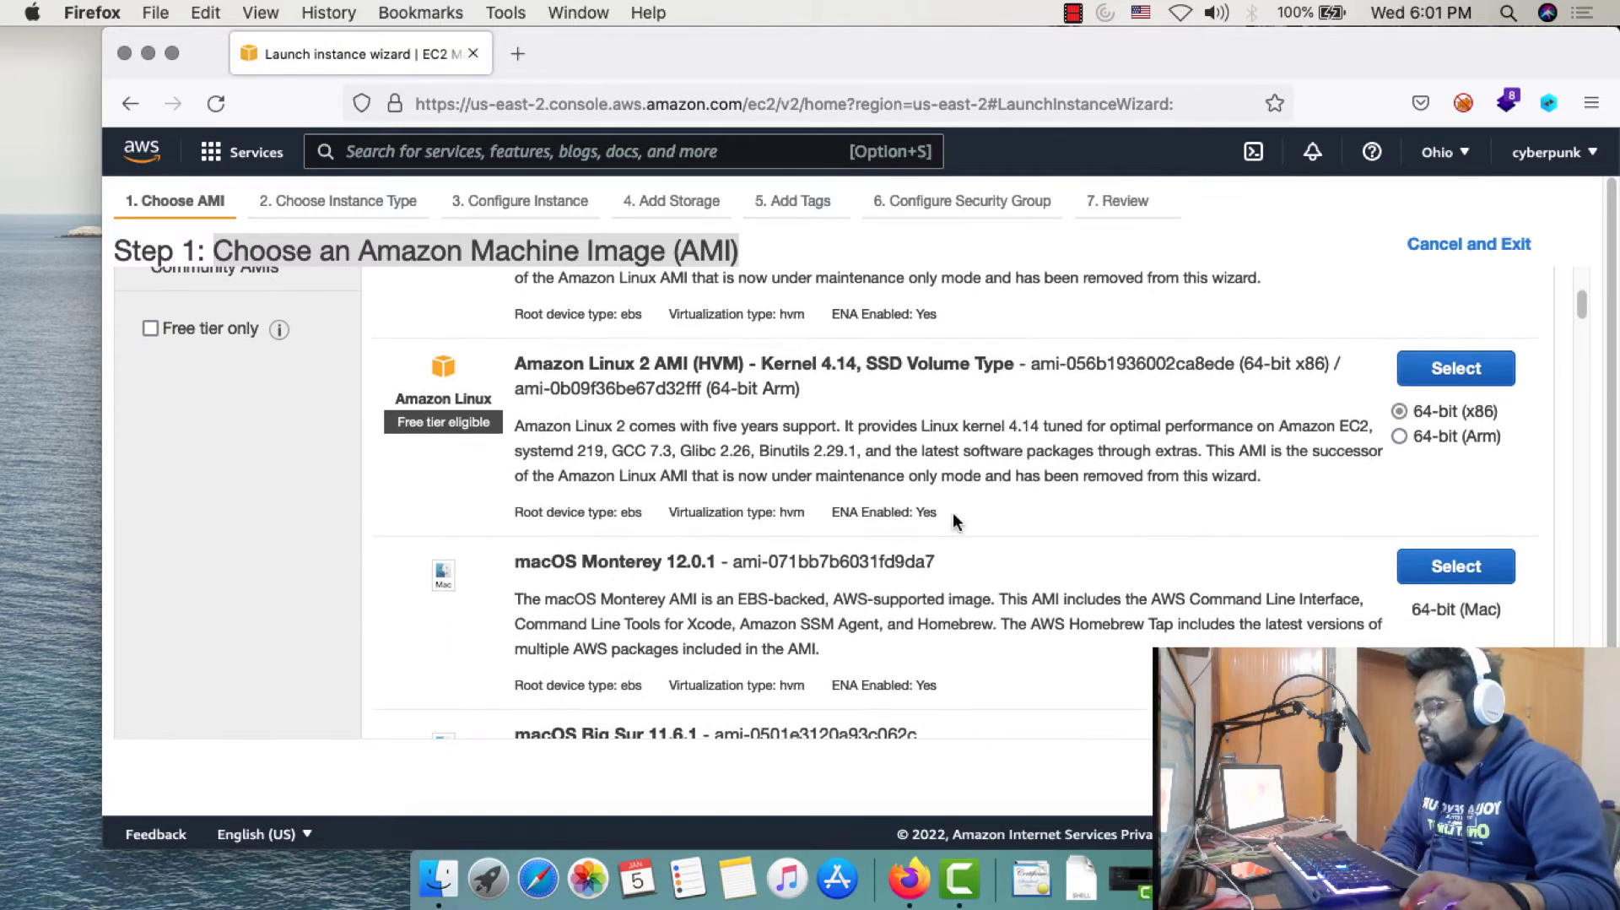
scroll(1045, 711, "up", 7)
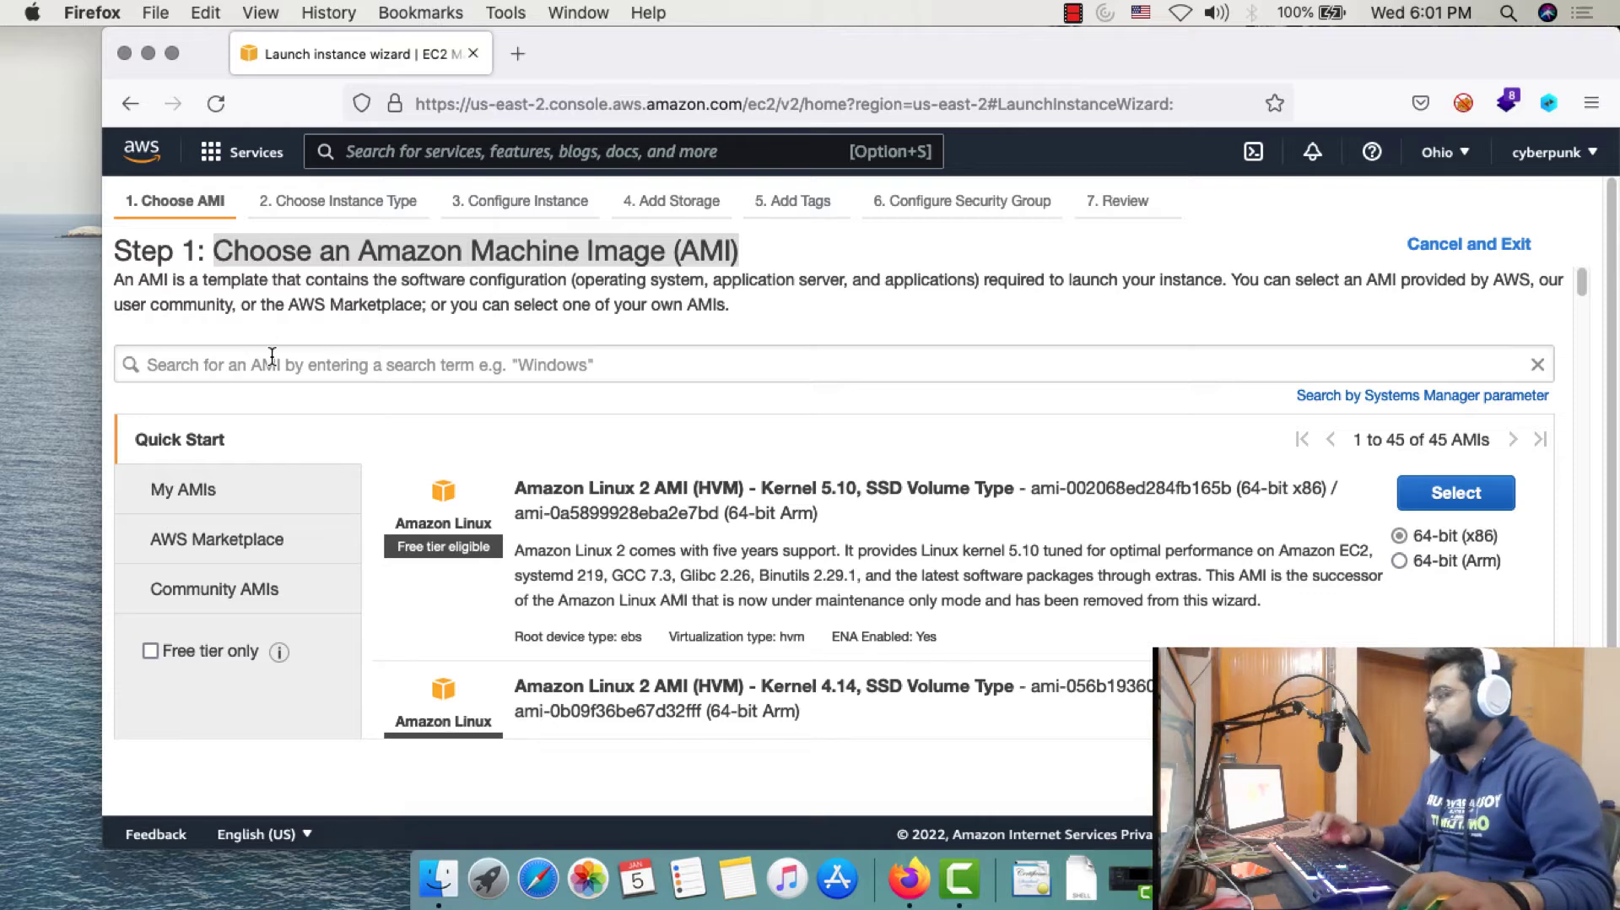
scroll(1044, 710, "down", 8)
scroll(537, 402, "up", 2)
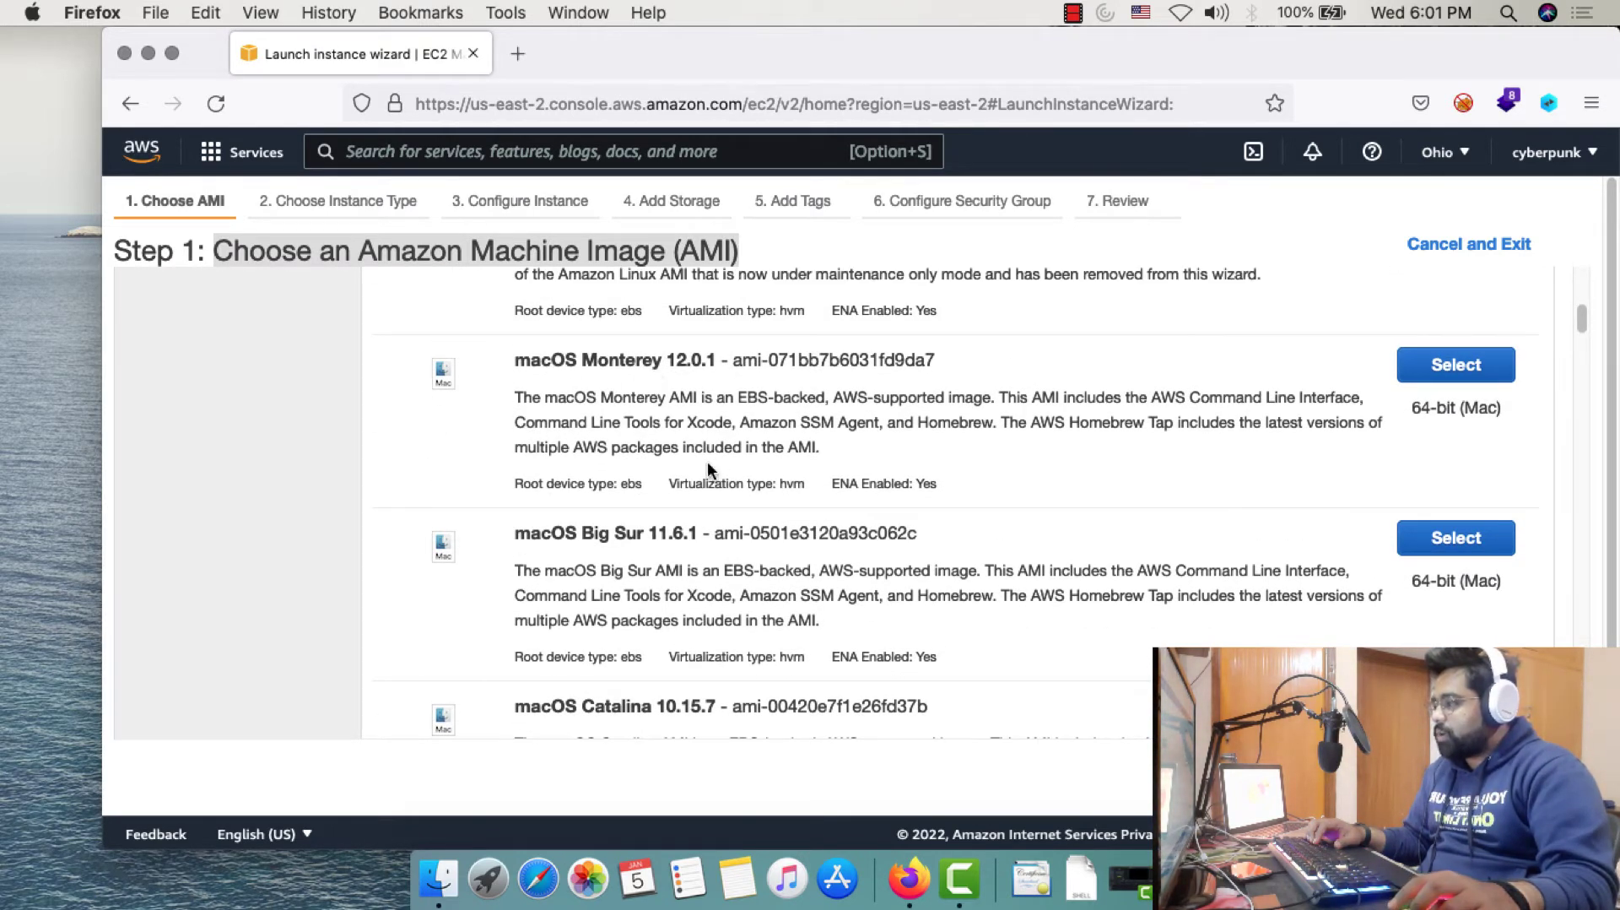
scroll(709, 464, "down", 8)
scroll(634, 499, "down", 2)
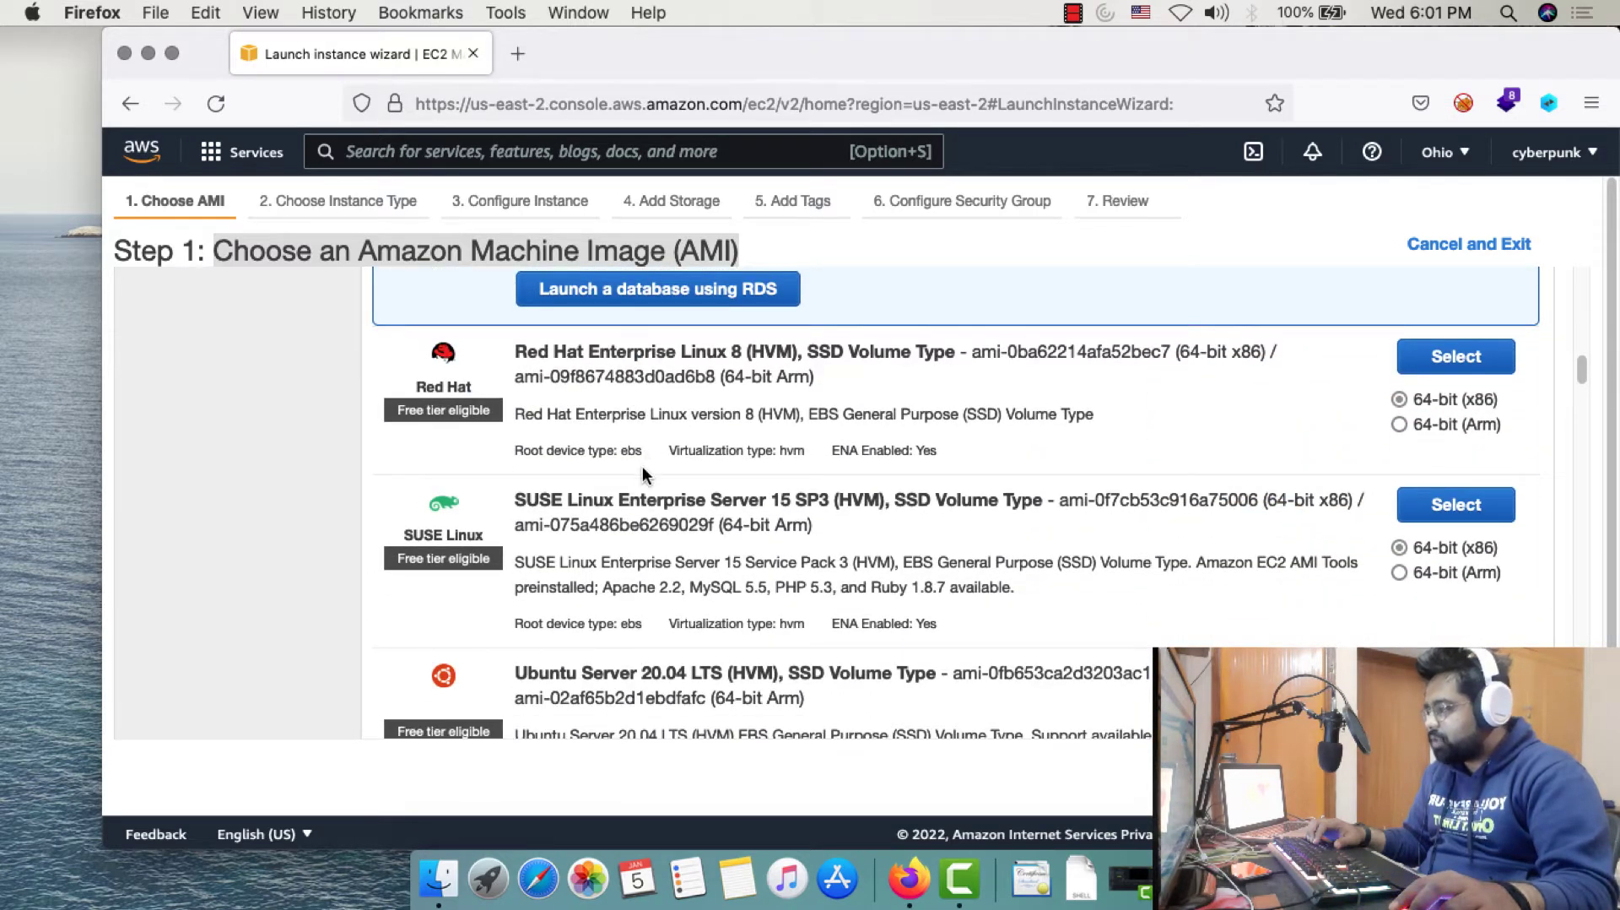
scroll(771, 432, "down", 1)
scroll(771, 432, "down", 5)
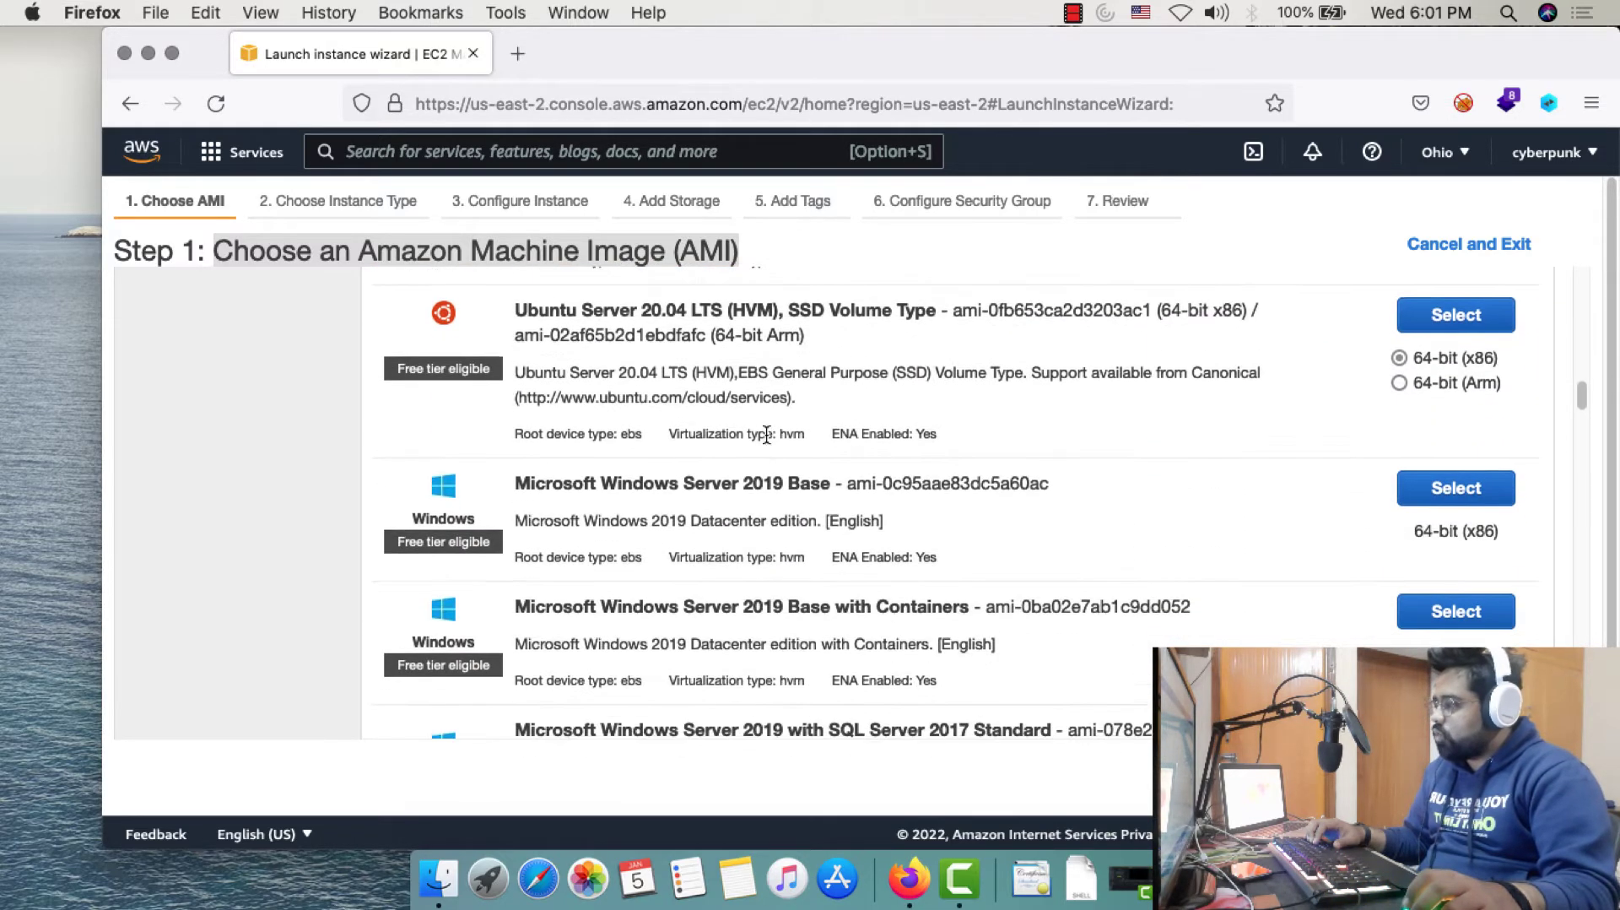
scroll(778, 527, "down", 1)
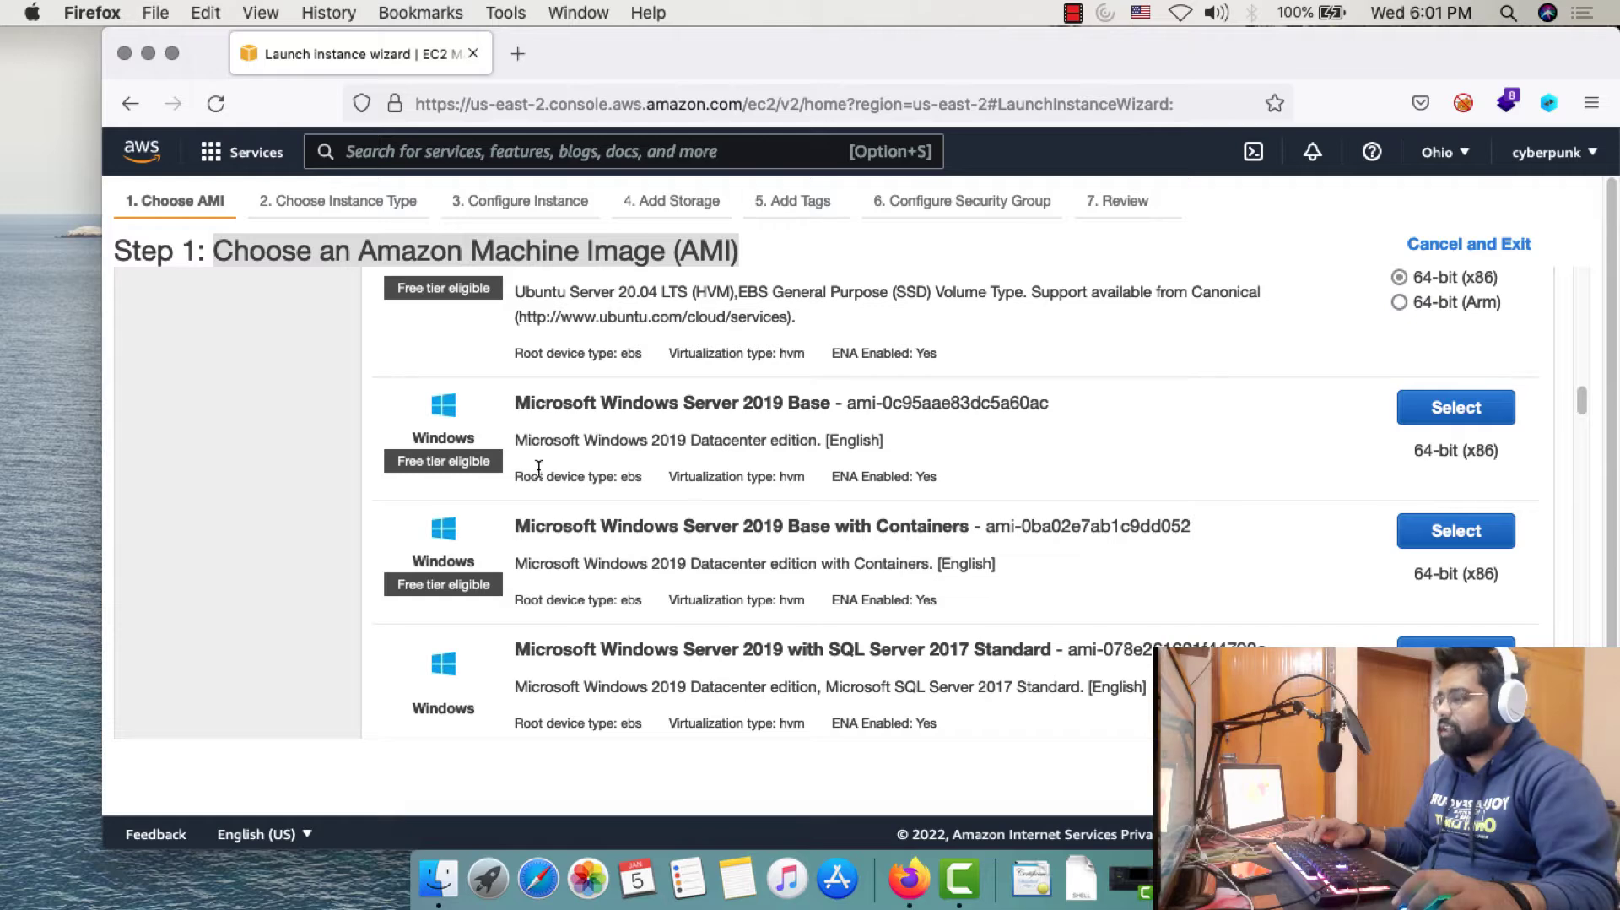
scroll(572, 468, "up", 15)
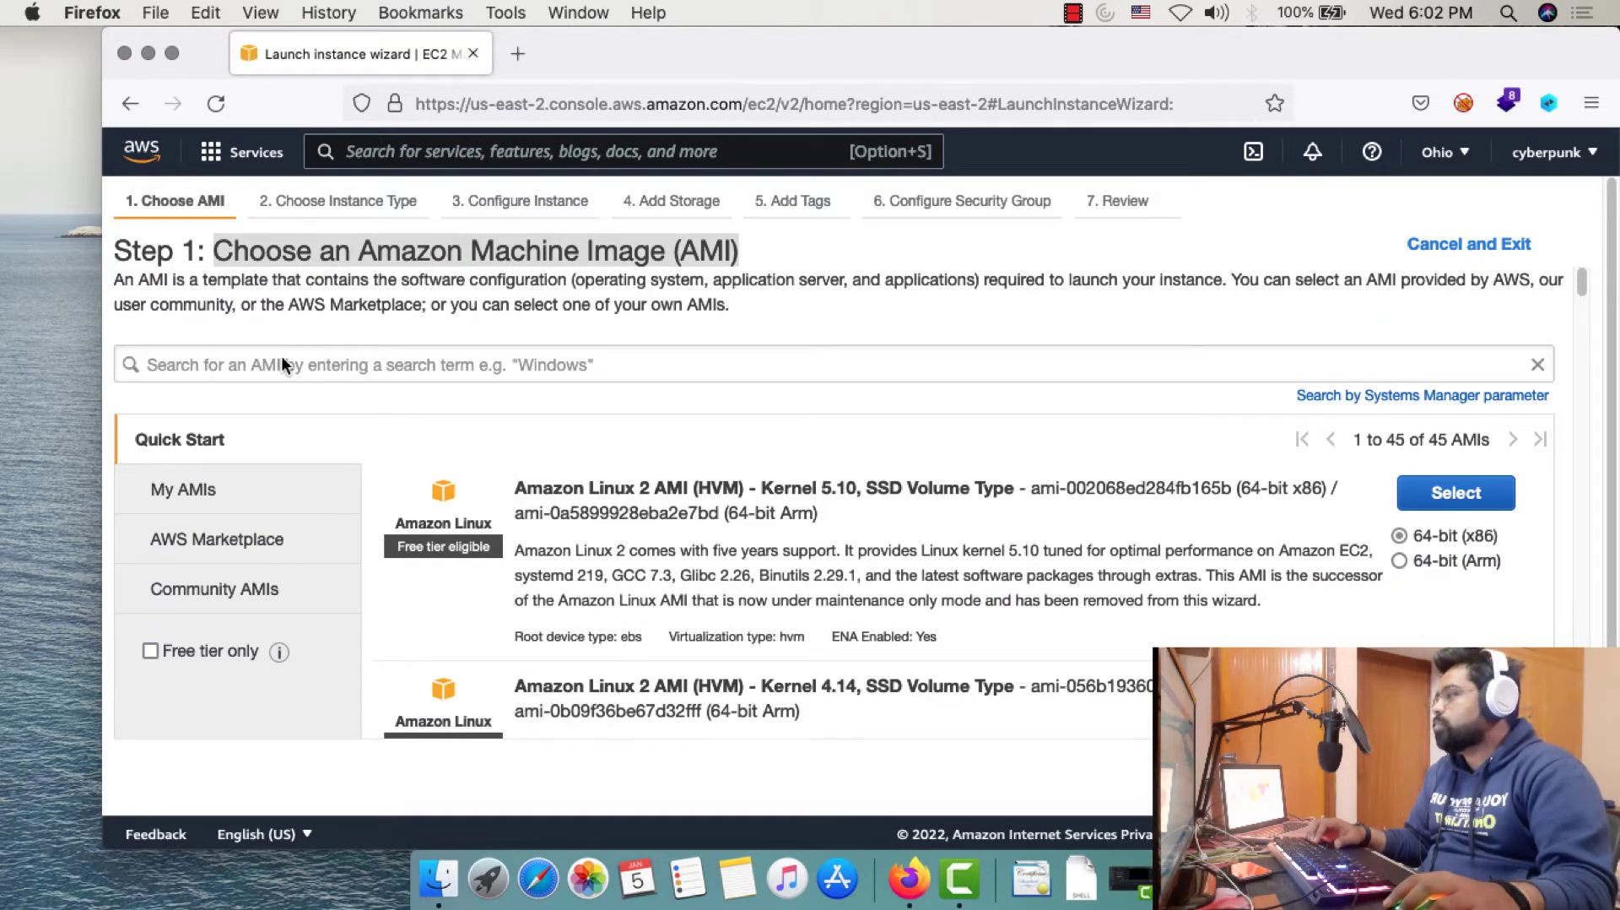
Search the AMI list for 'ubuntu' and browse the six Ubuntu results
left_click(281, 361)
type("ub")
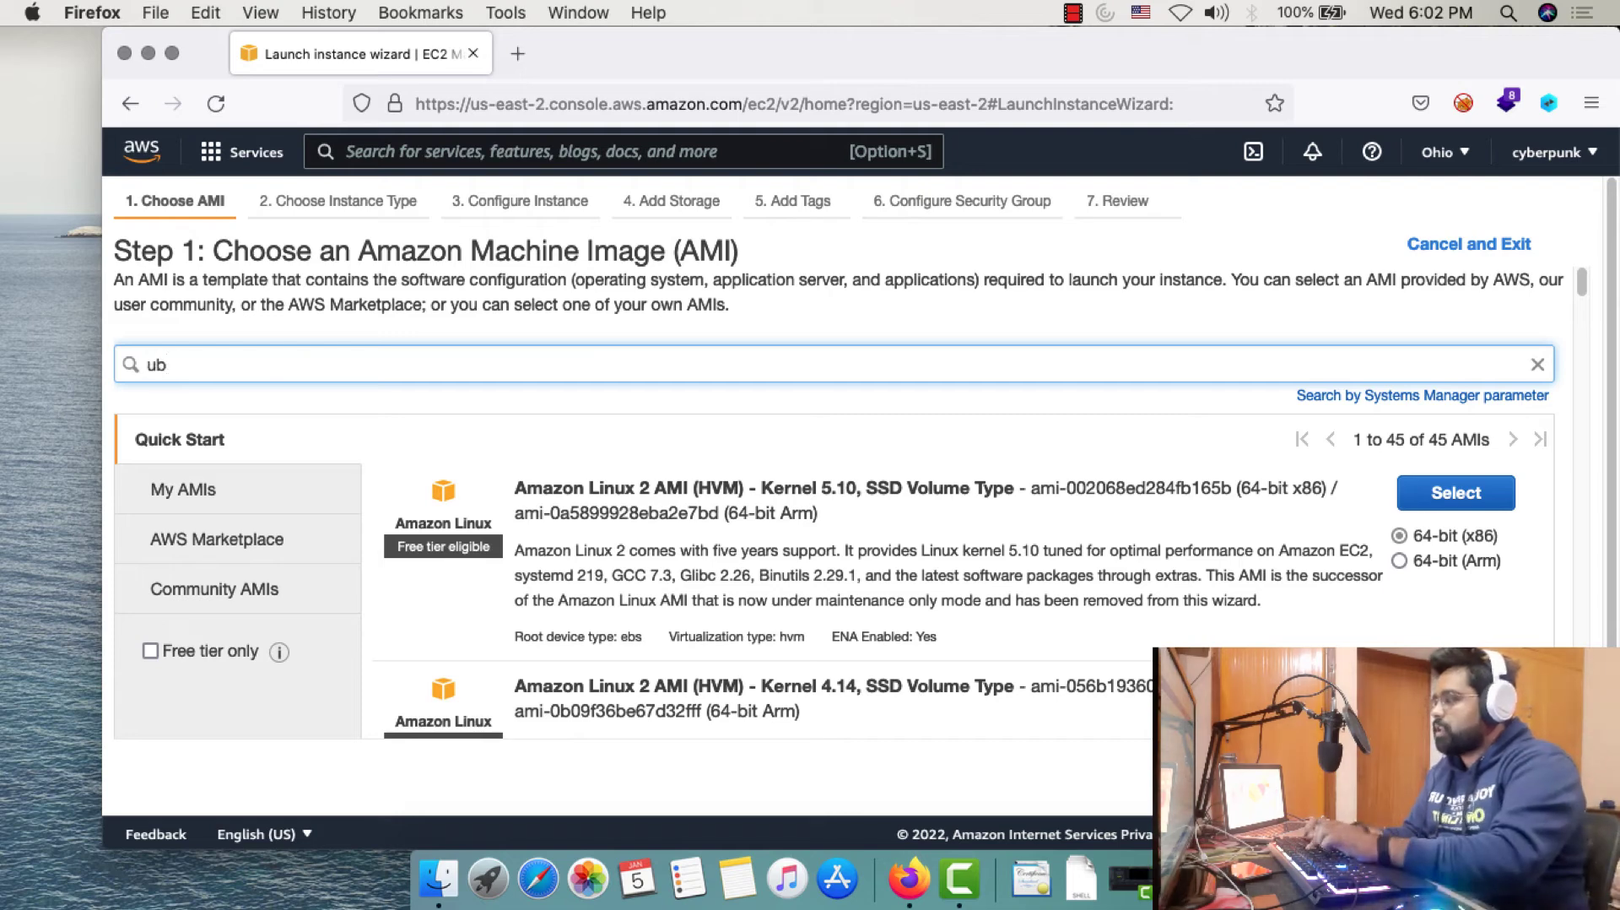
type("untu")
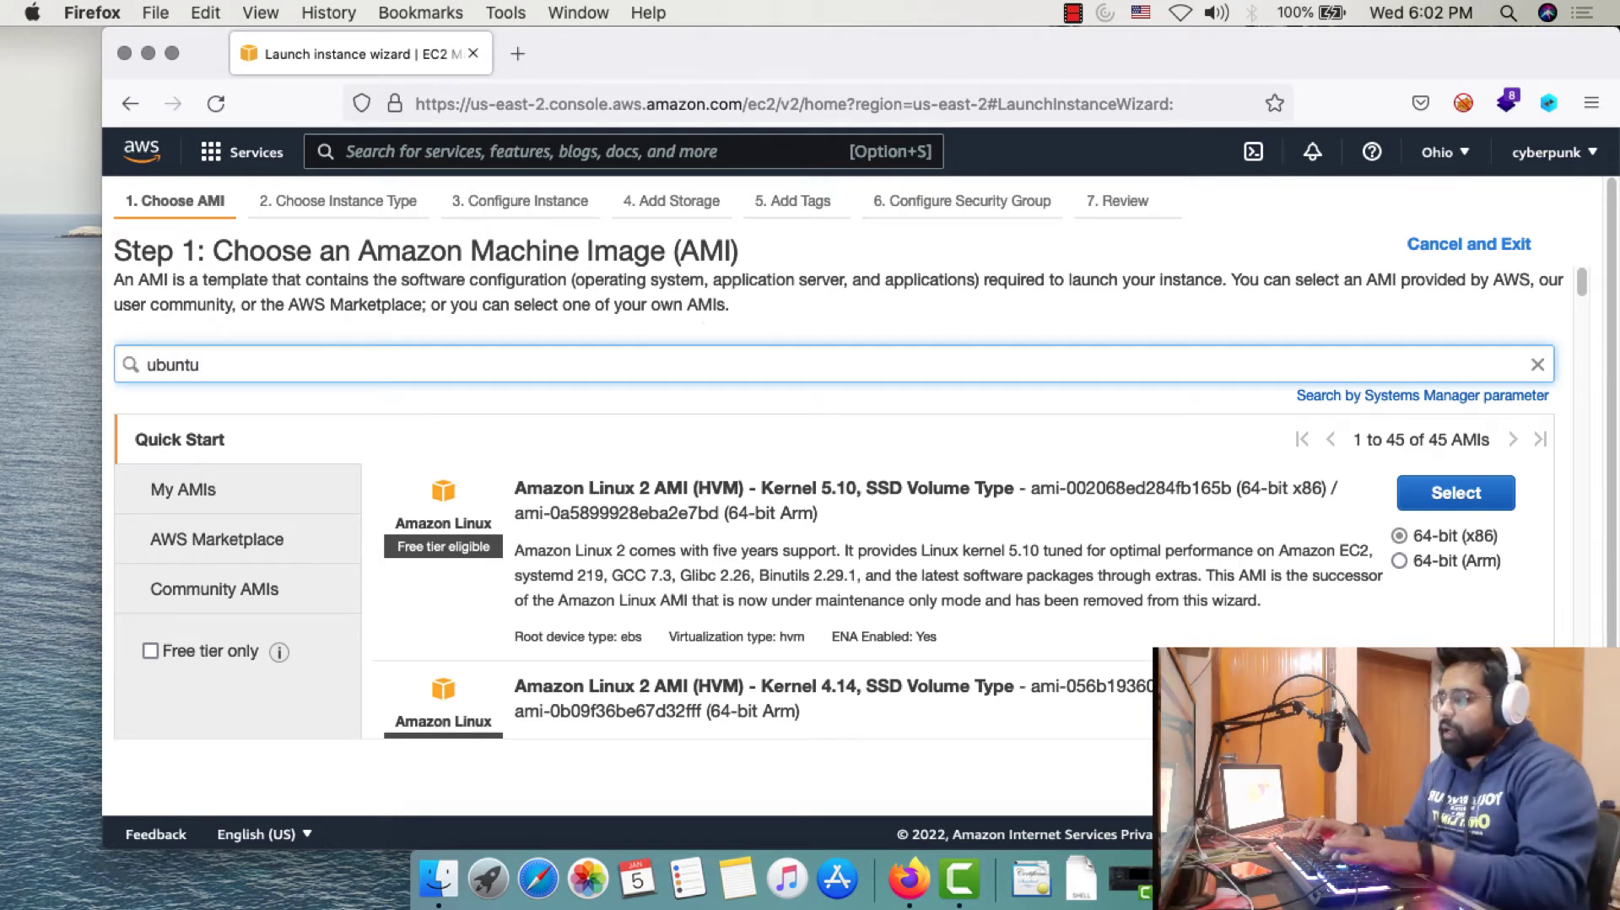
key("Return")
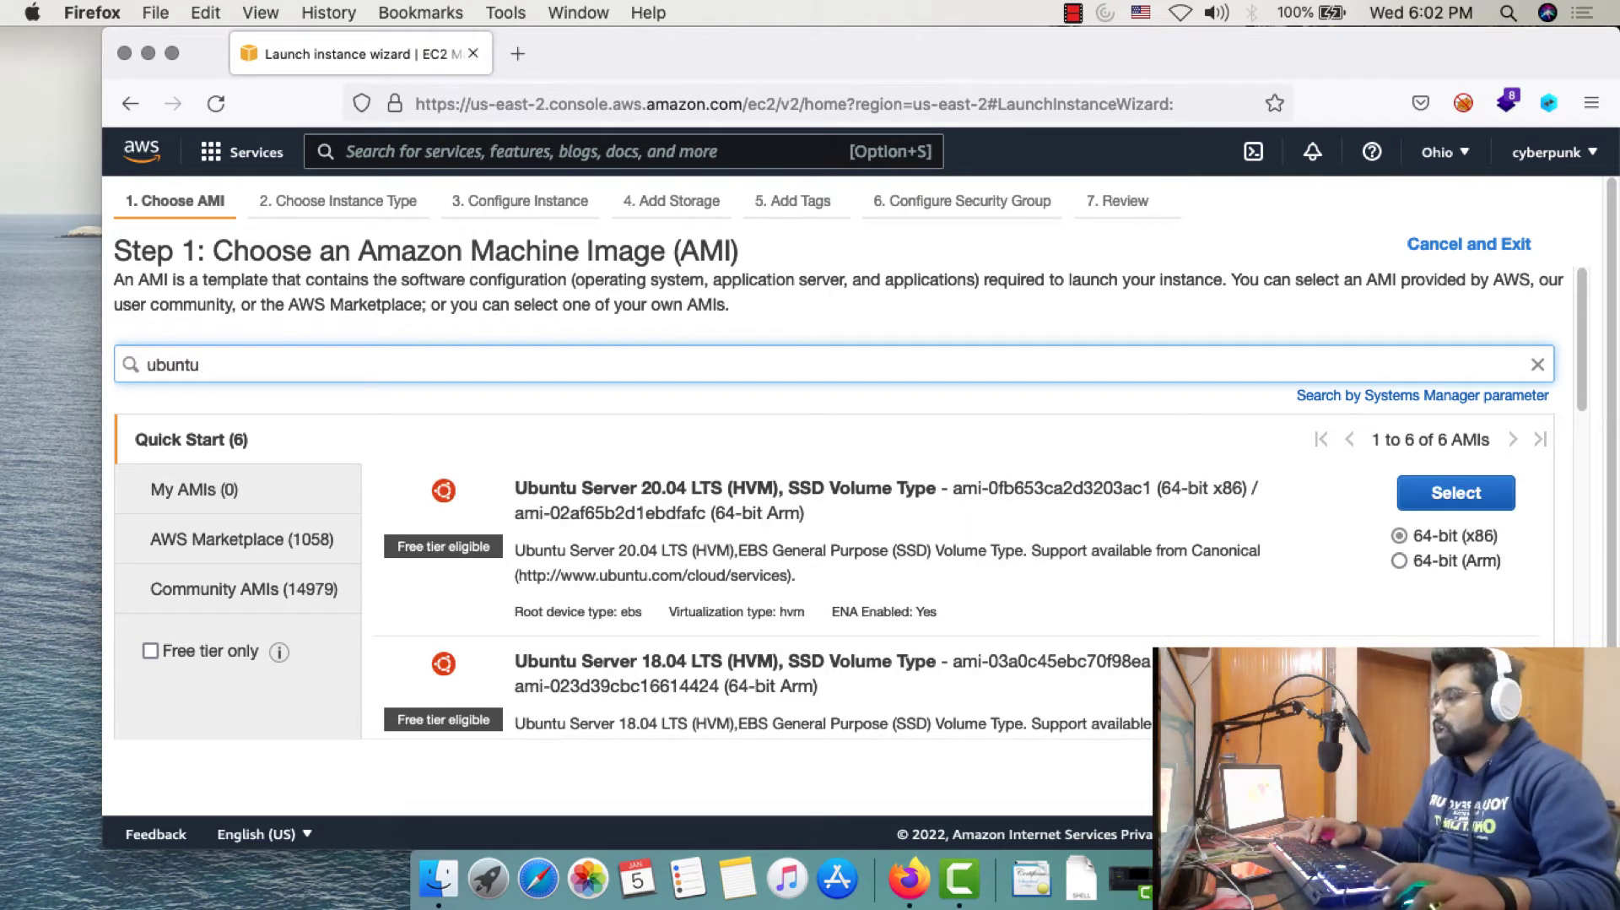
scroll(537, 325, "down", 5)
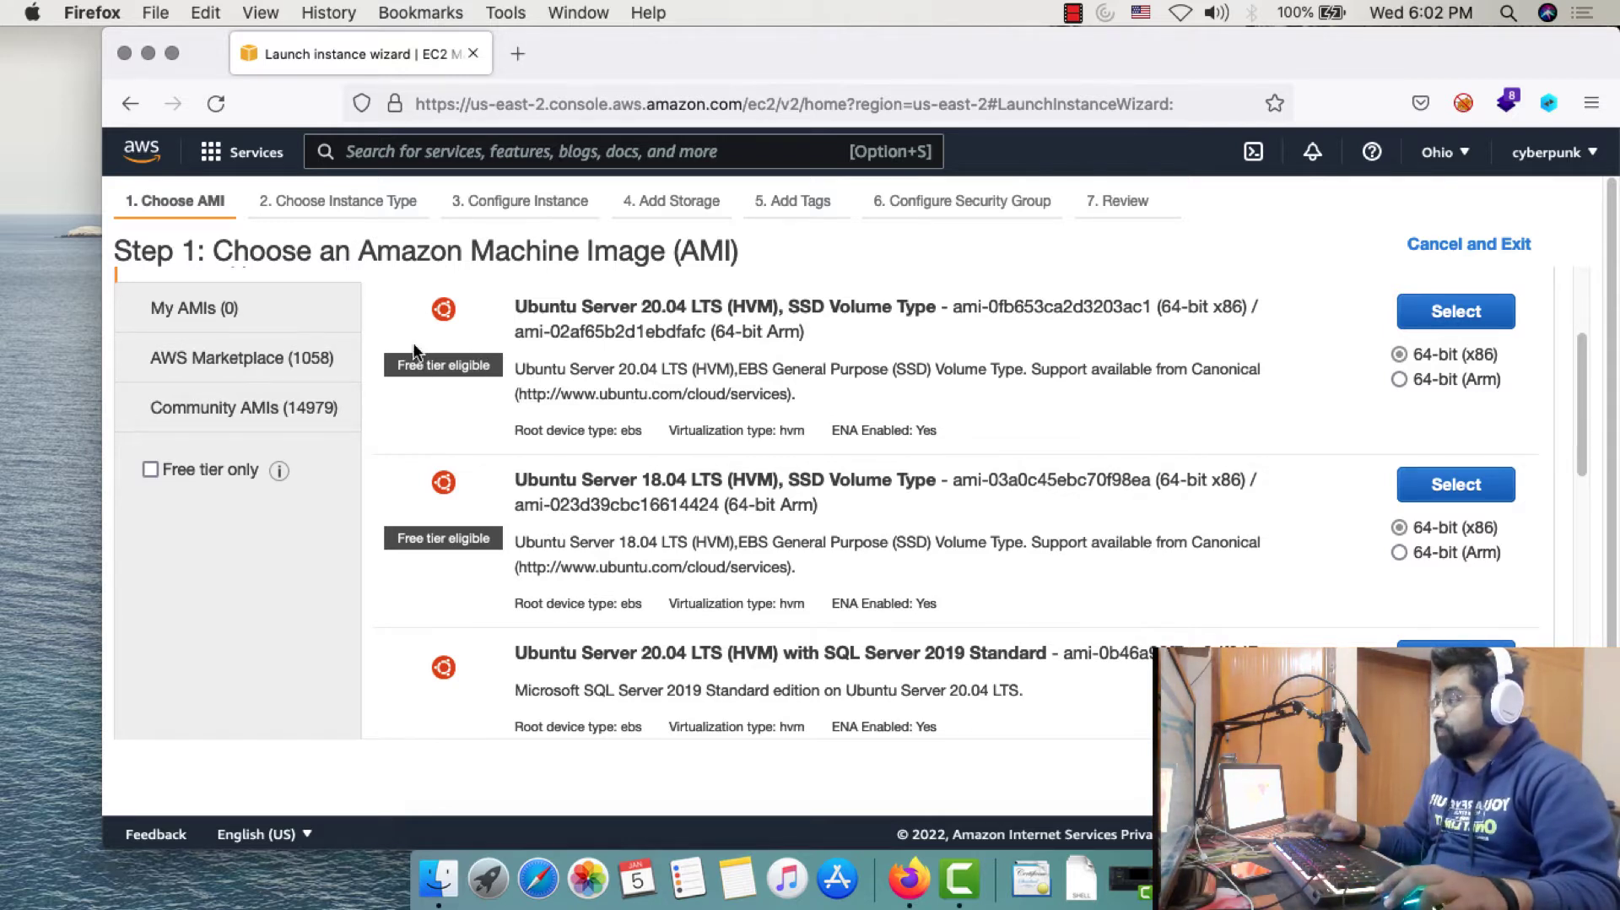
scroll(547, 385, "down", 4)
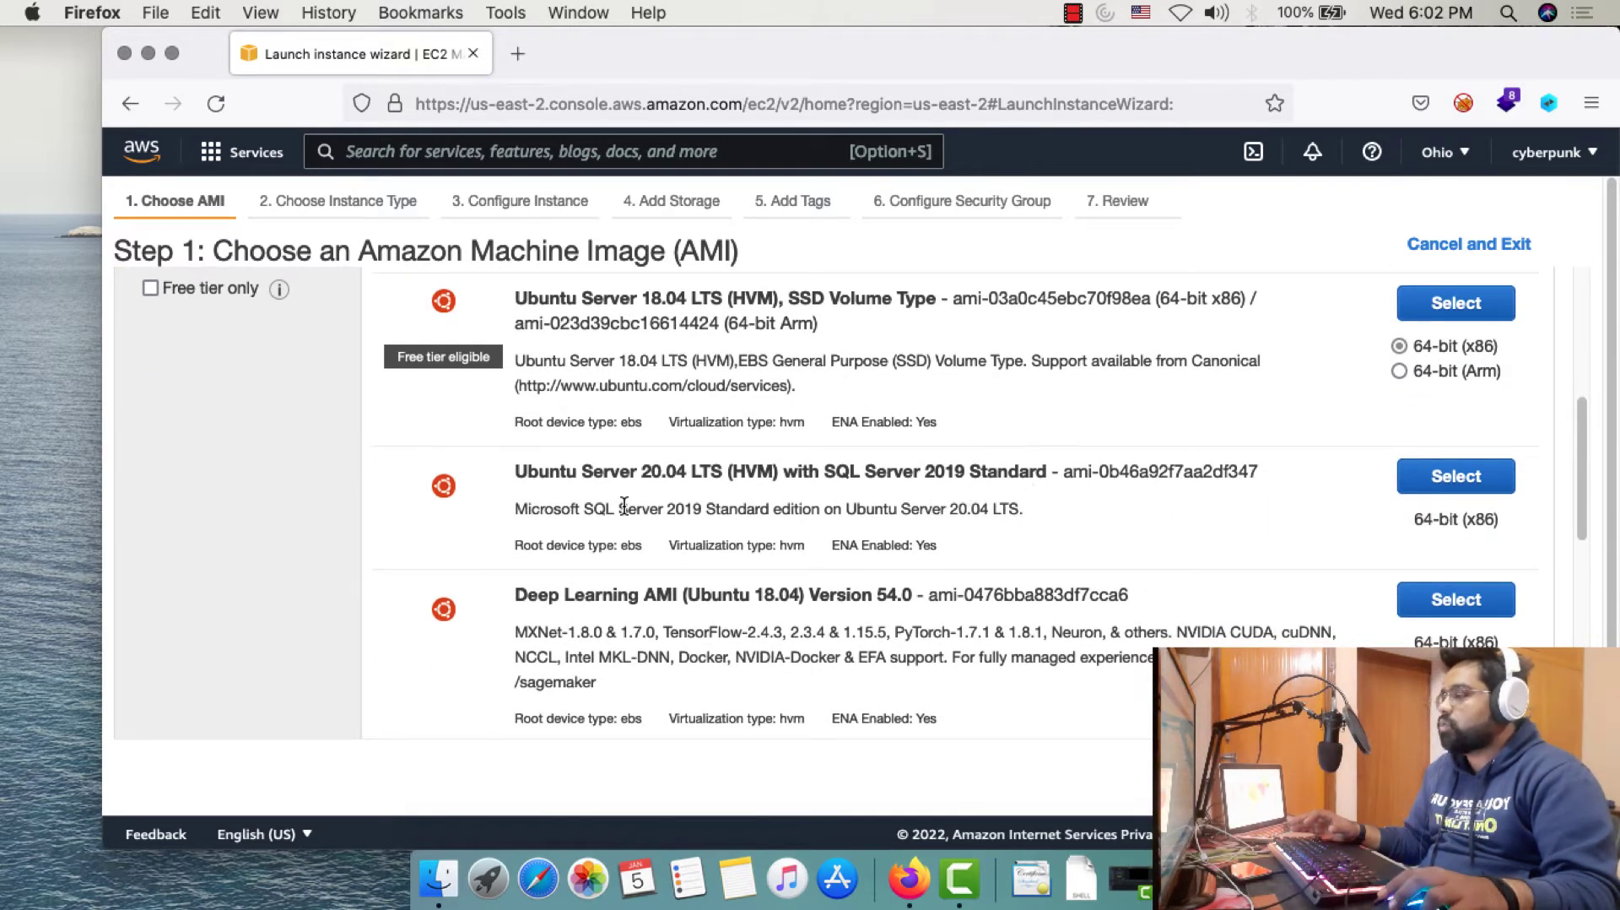
scroll(620, 511, "down", 2)
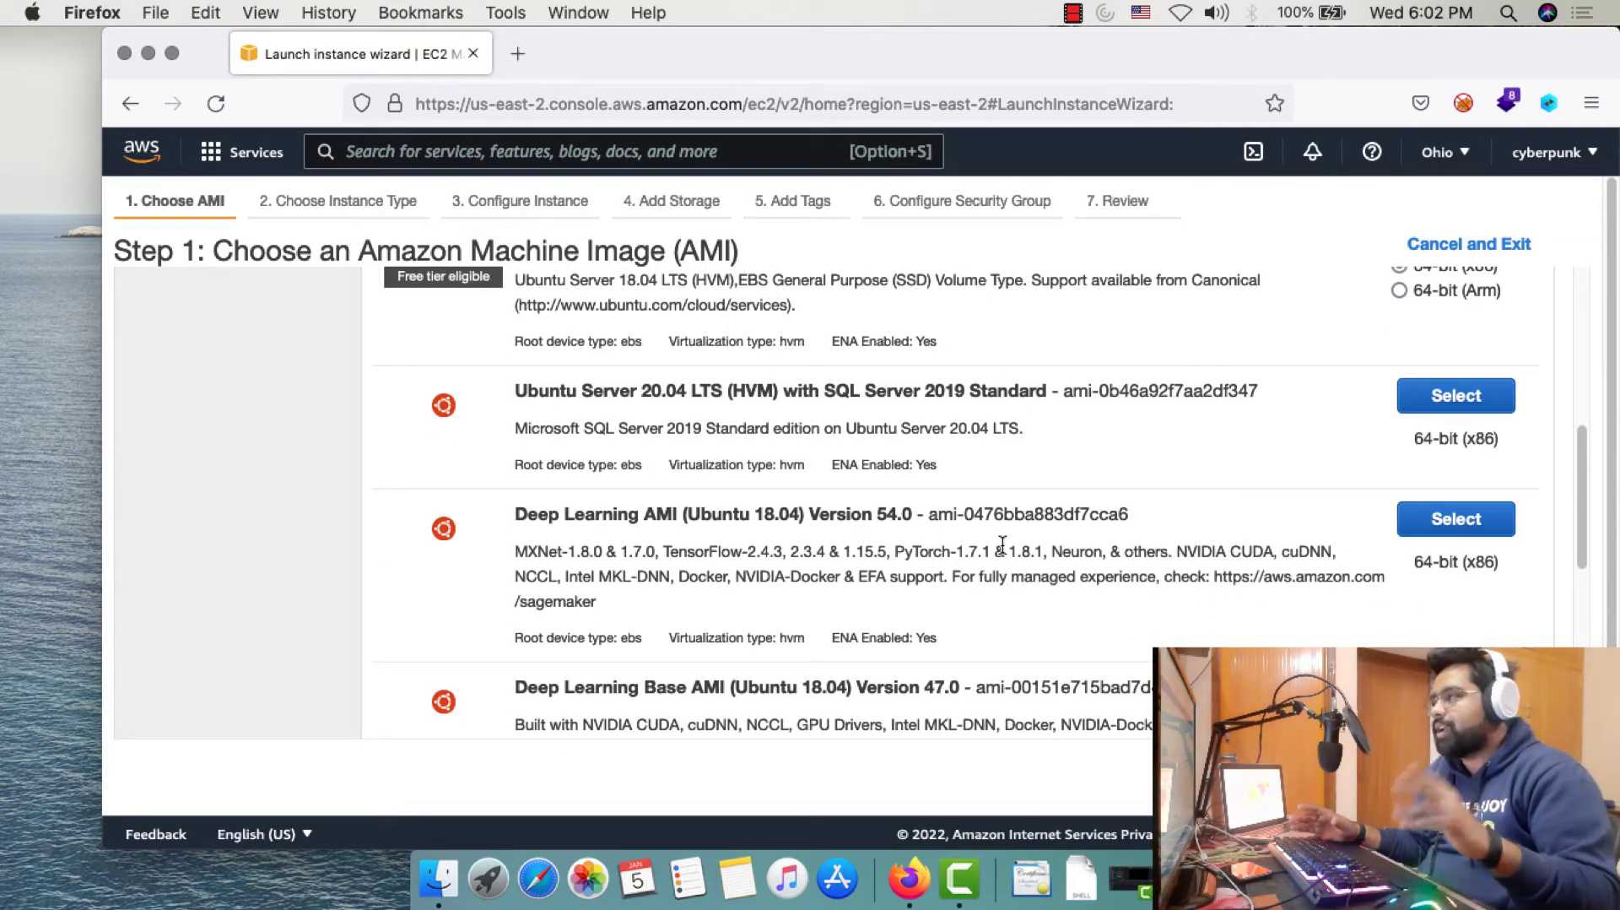
scroll(1002, 545, "up", 5)
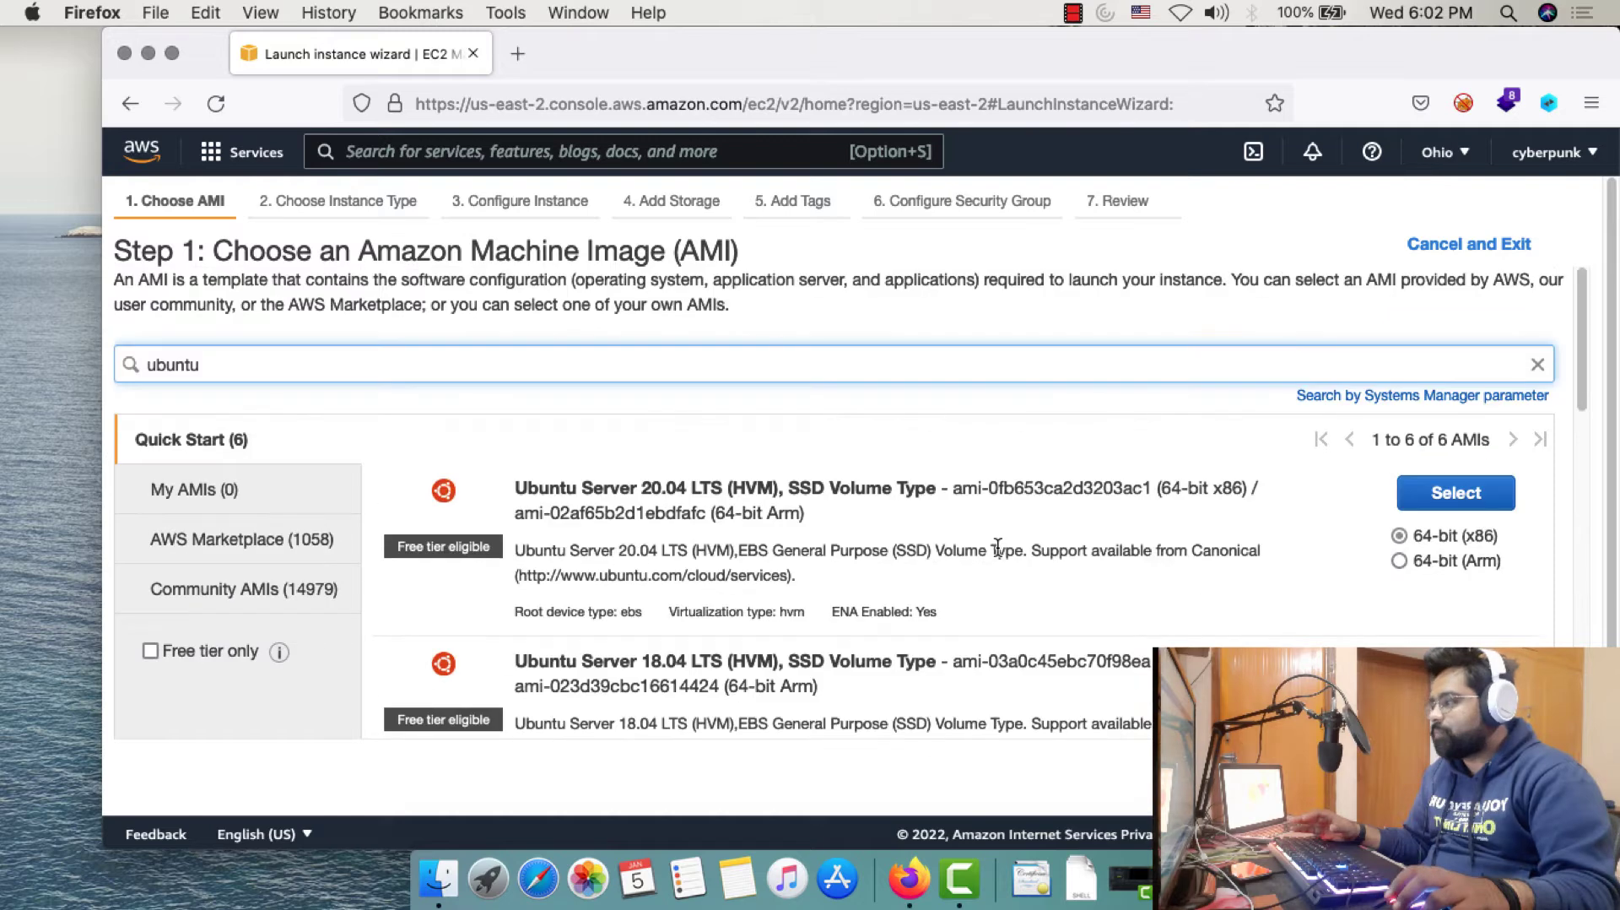
Select the Ubuntu Server 20.04 LTS machine image
left_click(1440, 498)
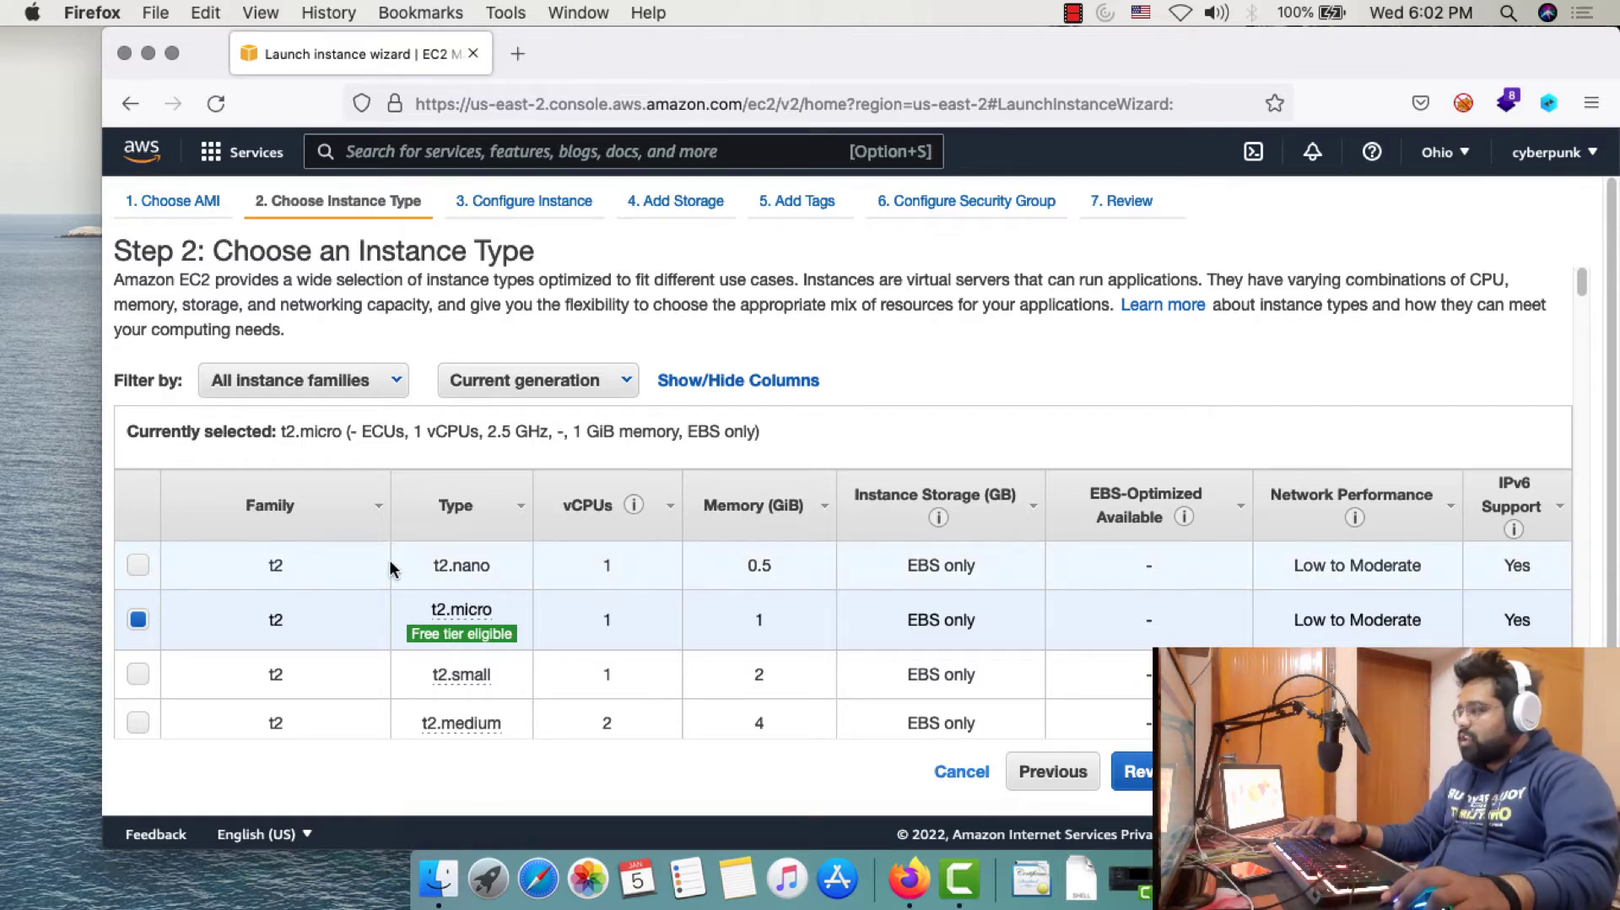
scroll(347, 514, "down", 3)
mouse_move(430, 549)
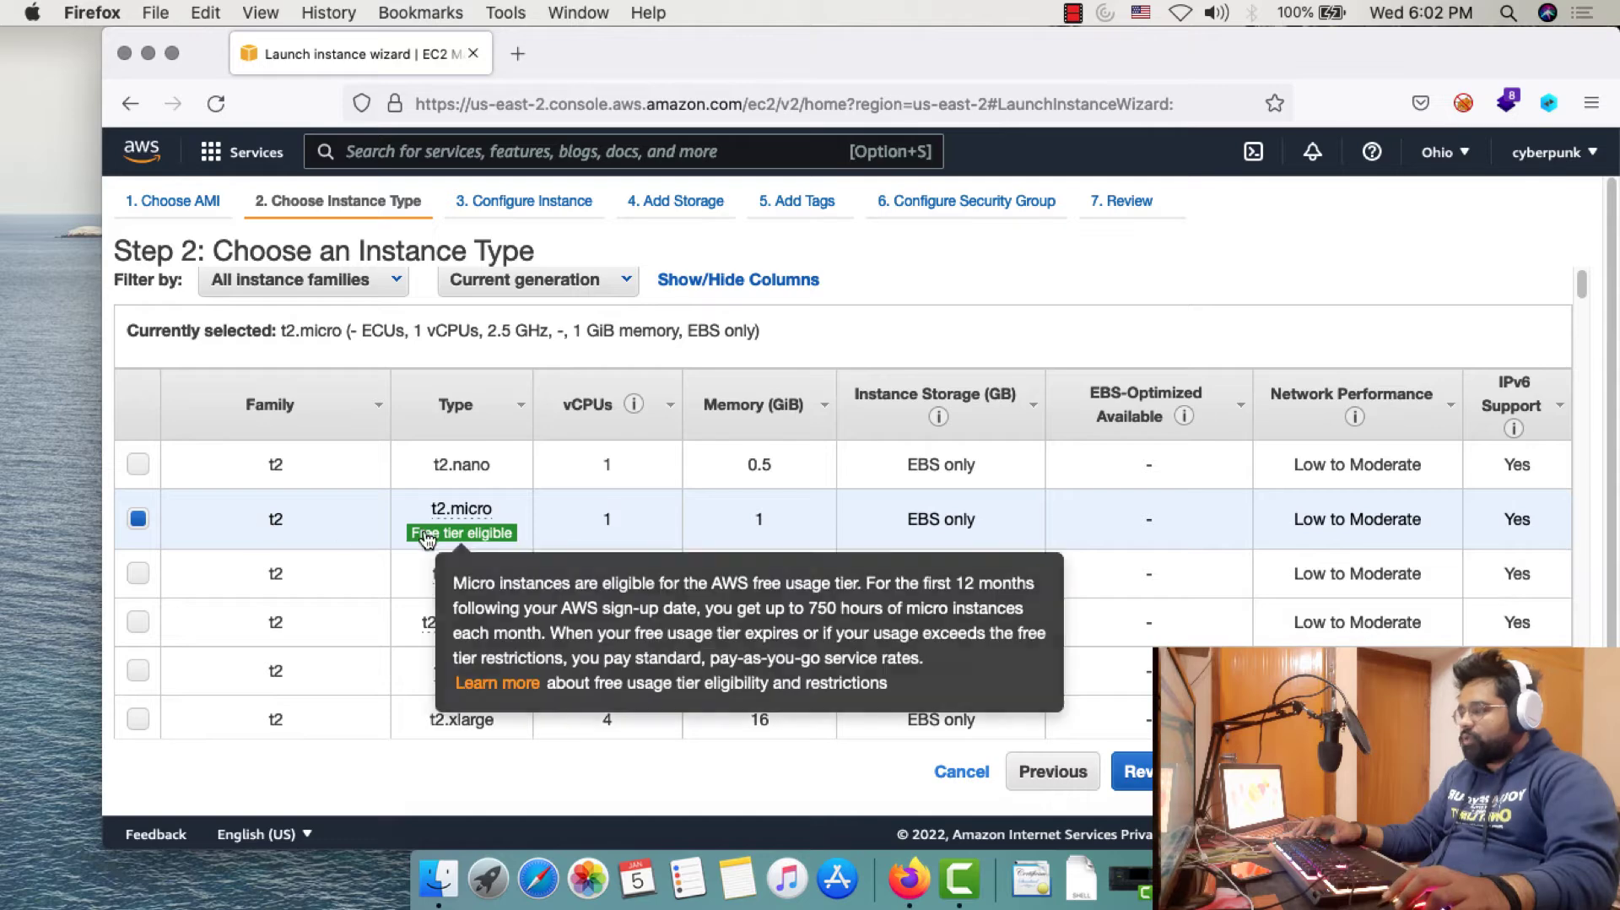
scroll(760, 532, "down", 1)
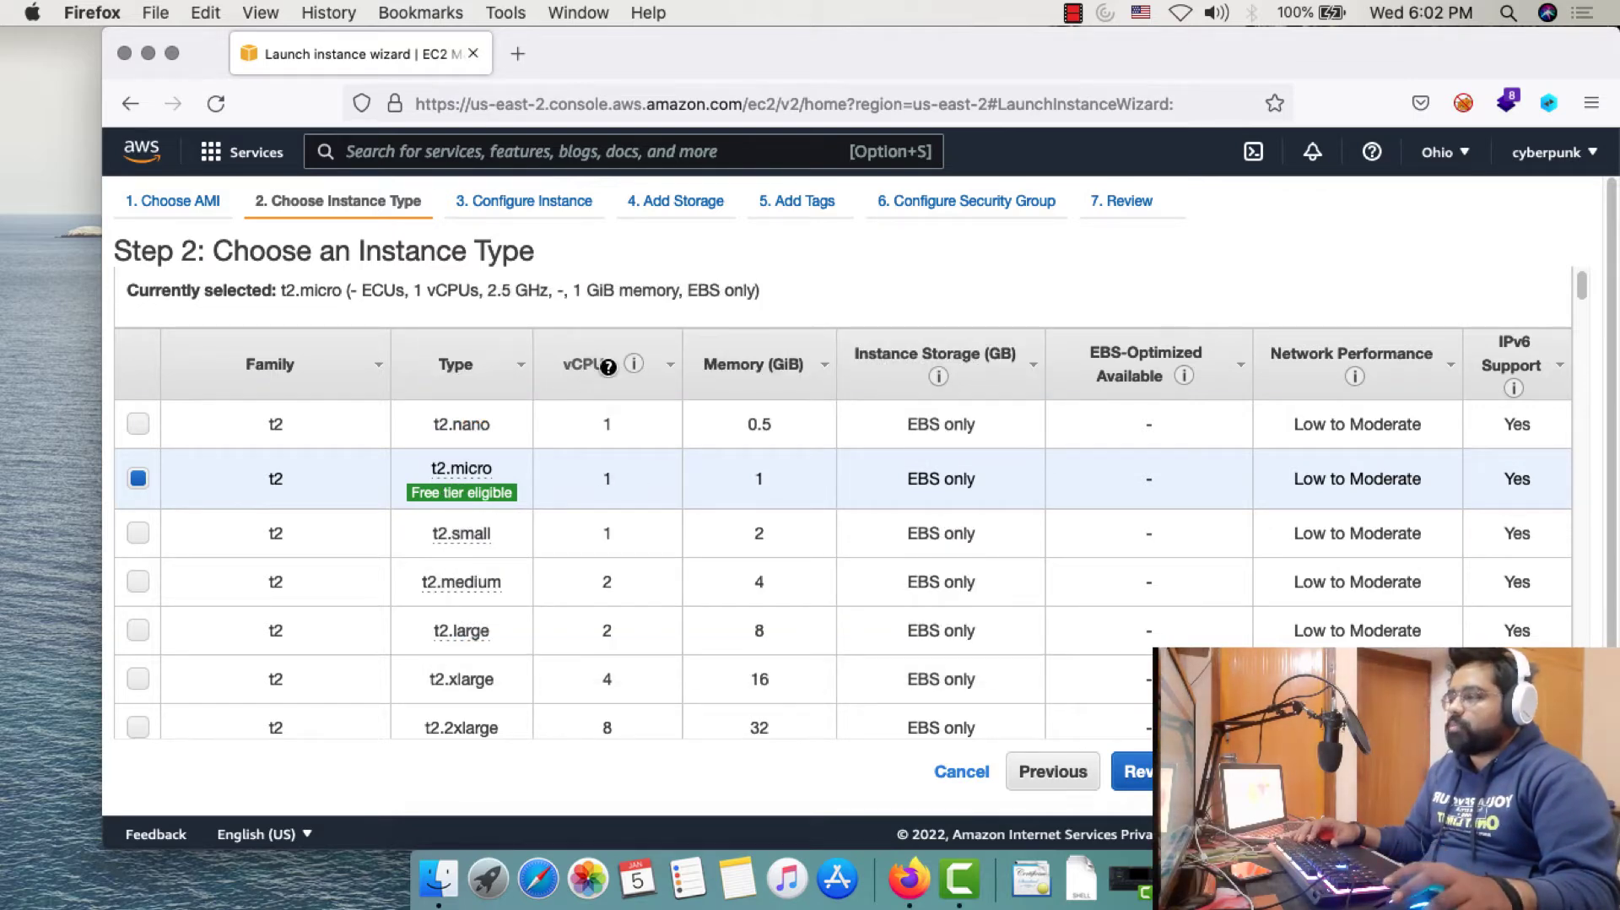
Keep the free-tier t2.micro instance type and continue to instance details
mouse_move(632, 367)
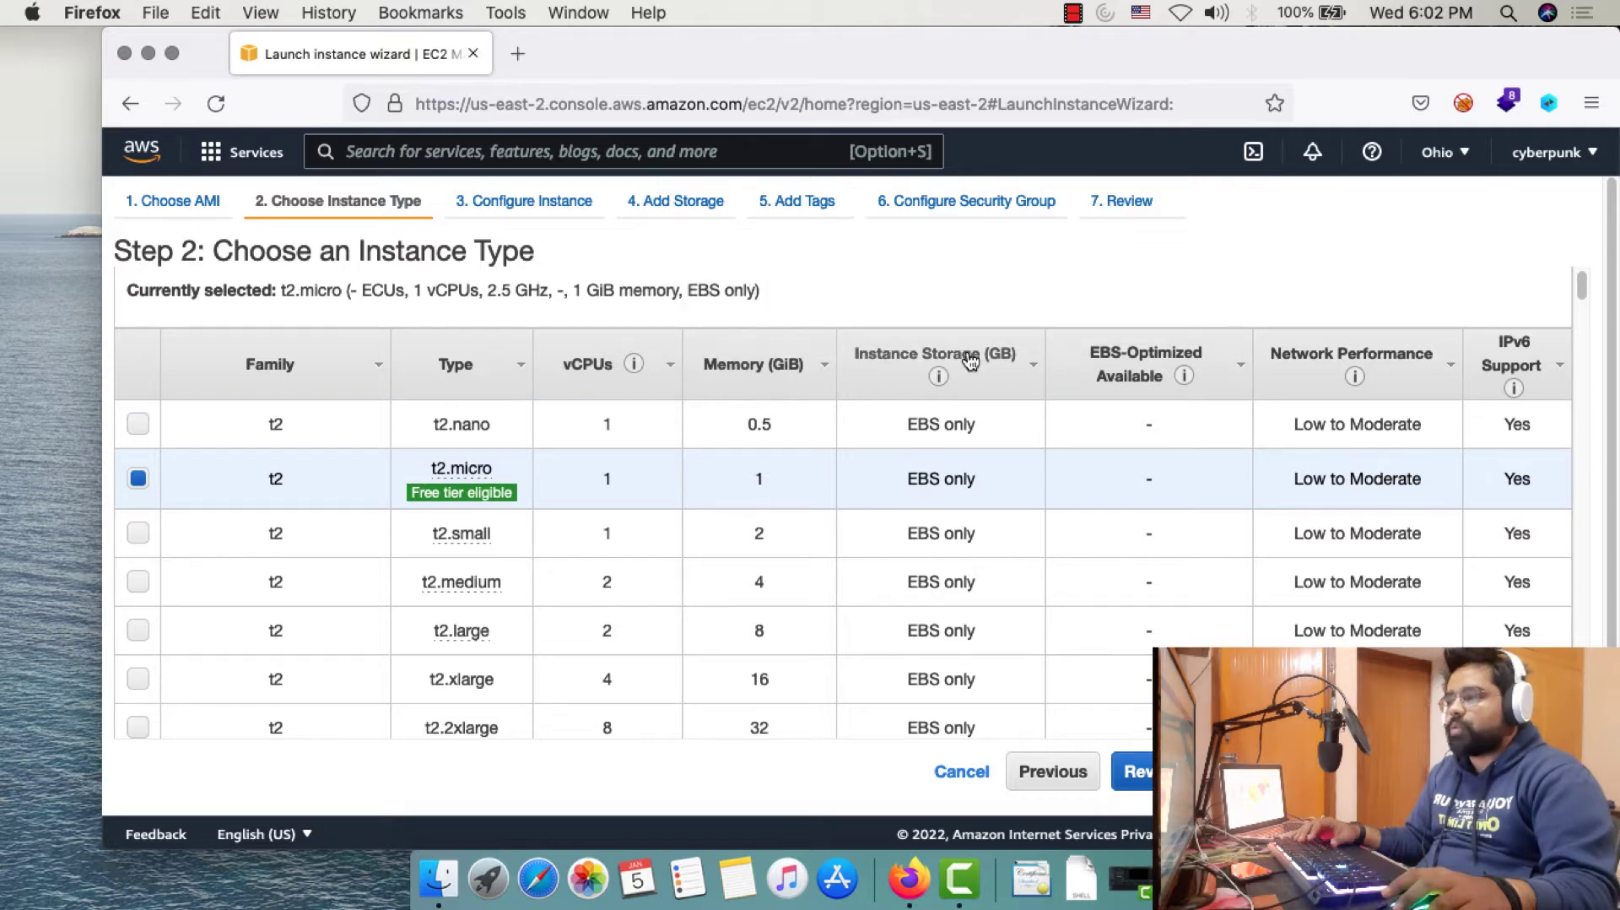
mouse_move(461, 492)
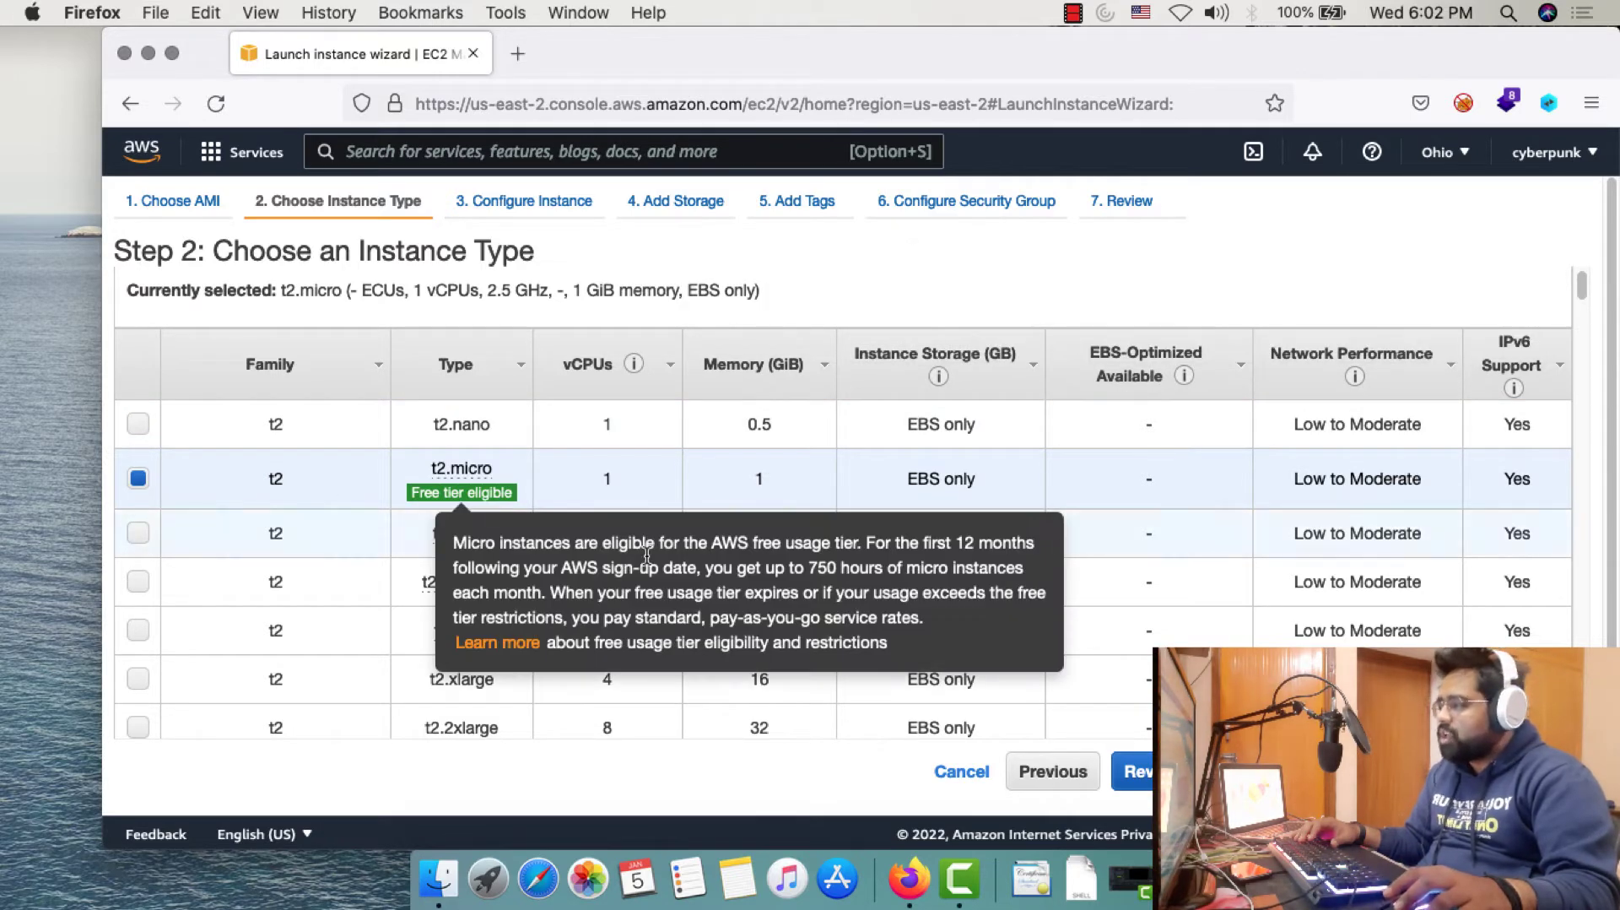
scroll(545, 474, "down", 3)
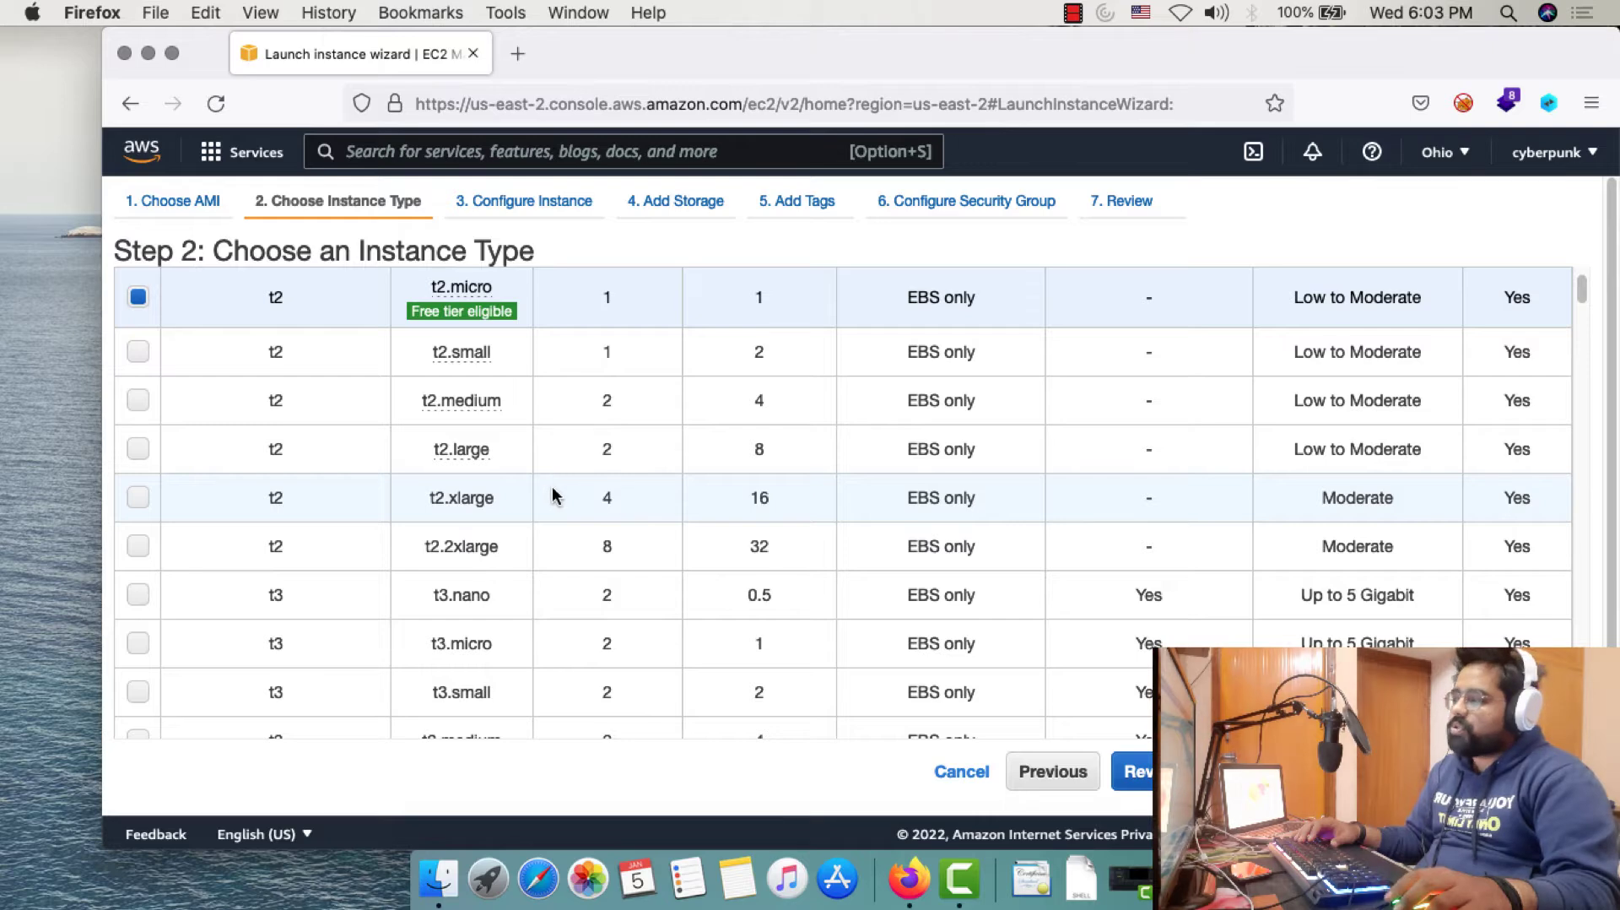
scroll(552, 496, "down", 15)
scroll(553, 498, "up", 10)
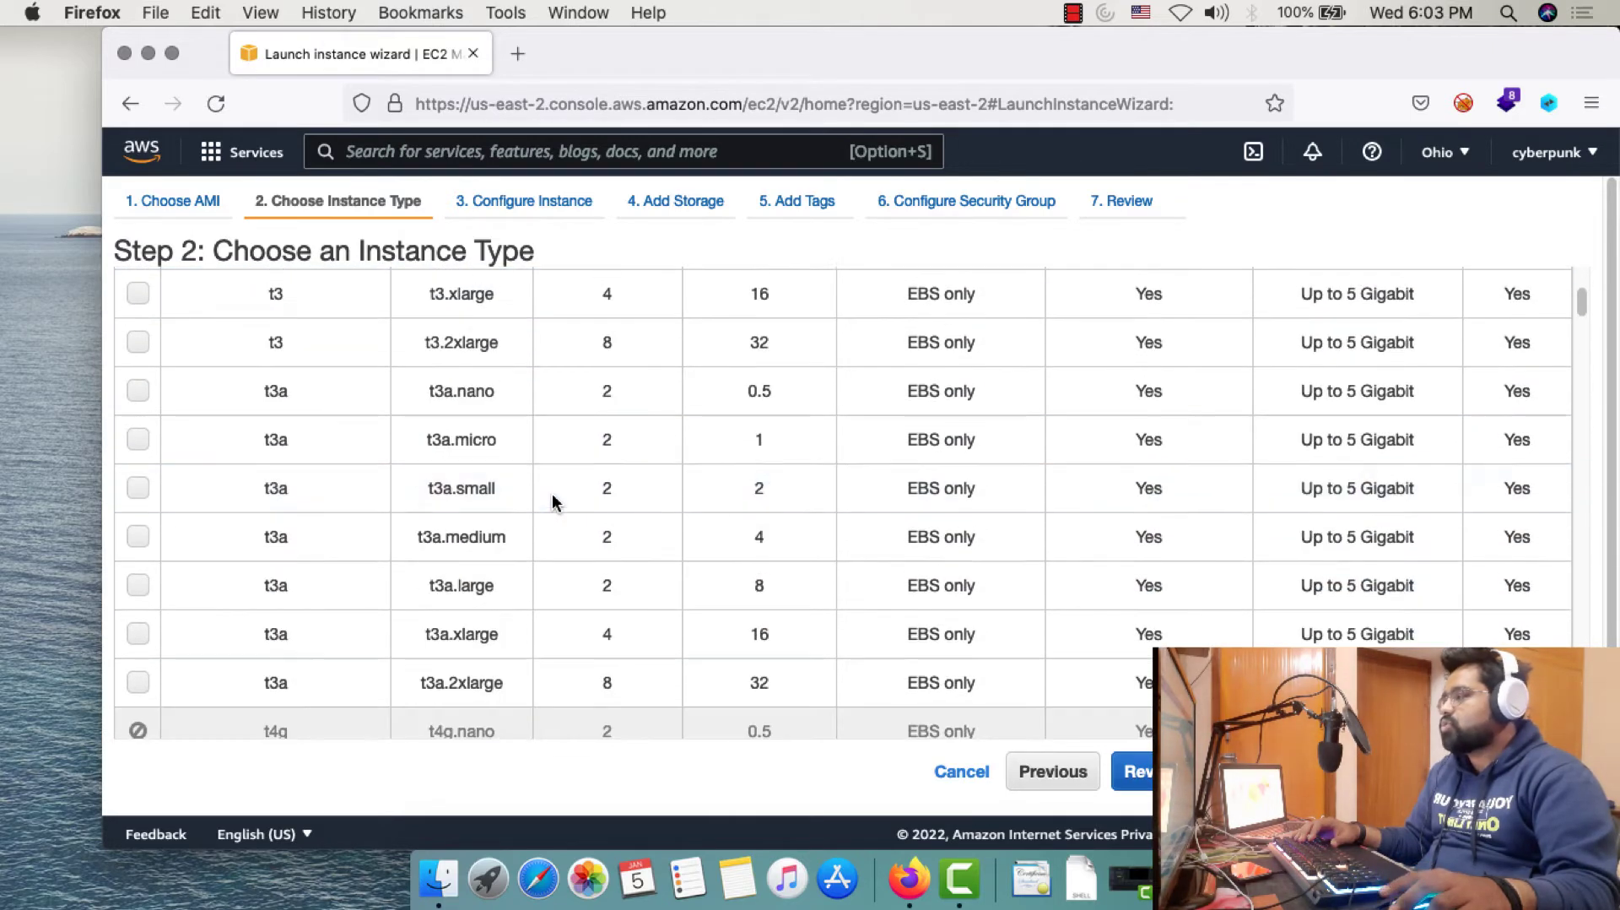
scroll(554, 503, "up", 10)
scroll(557, 511, "down", 2)
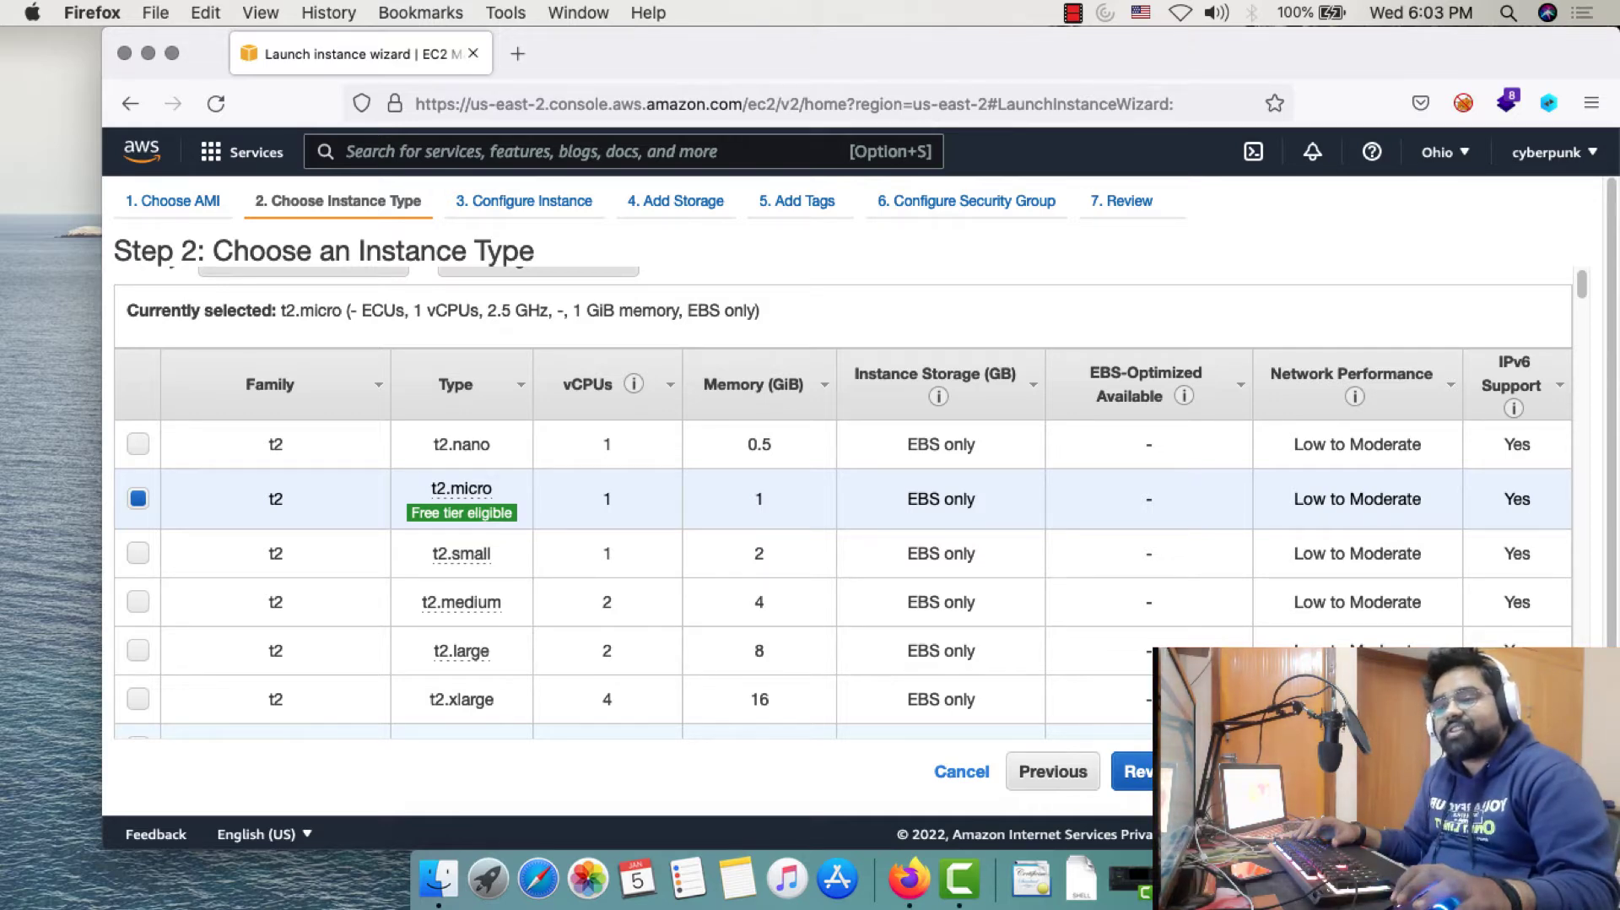
left_click(1333, 772)
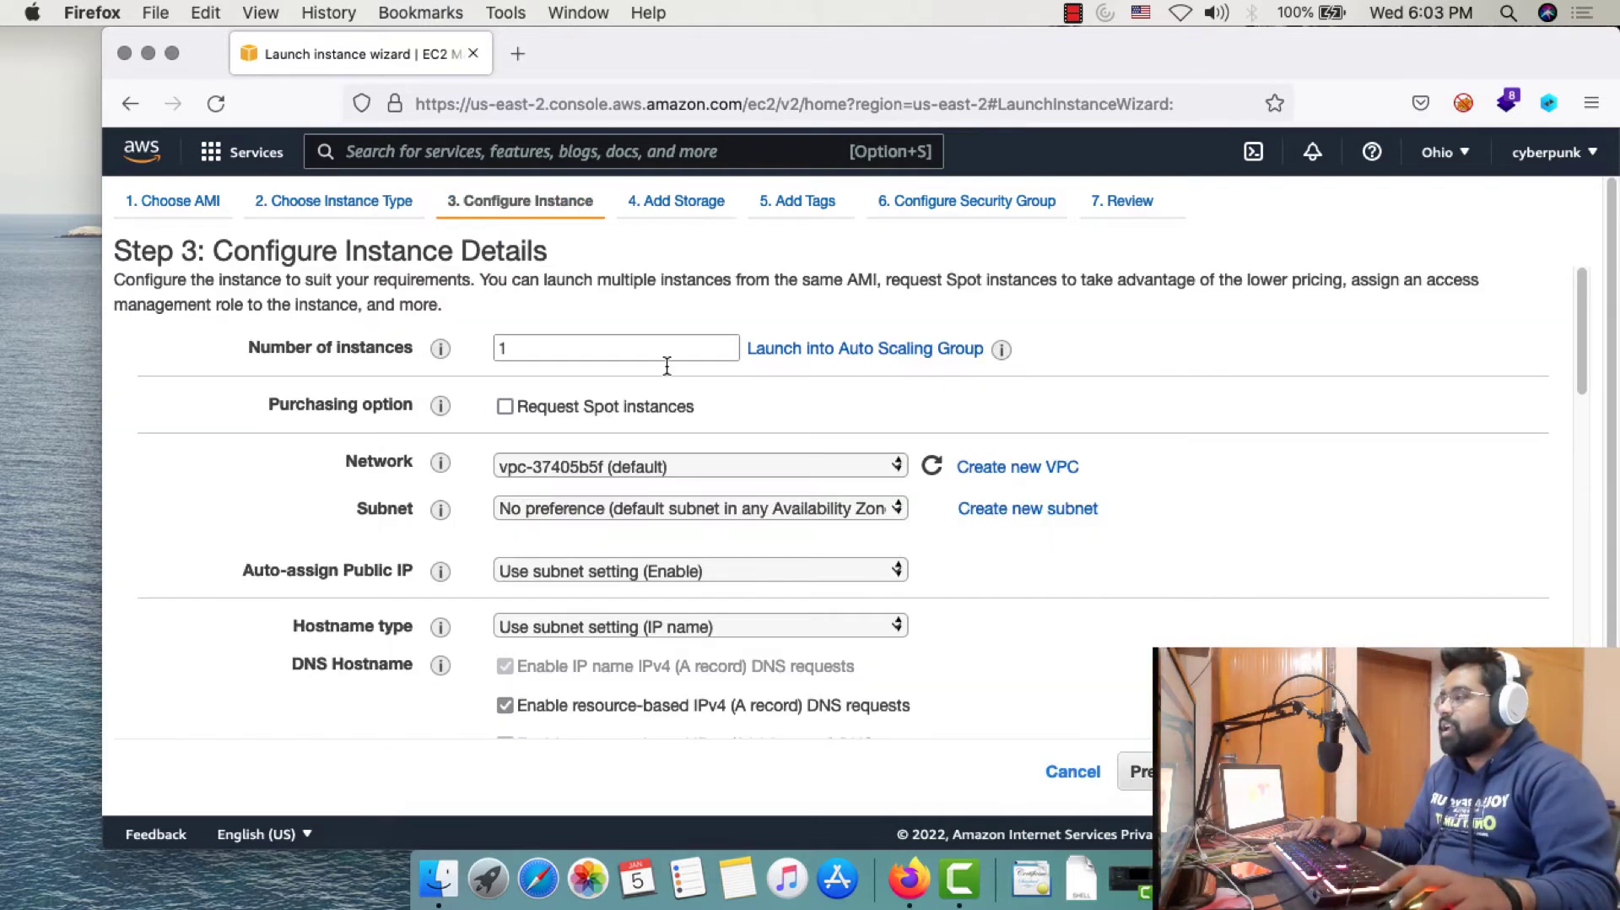
Keep 1 instance, the default VPC and auto-assigned public IP, then continue to Add Storage
left_click_drag(250, 346, 498, 346)
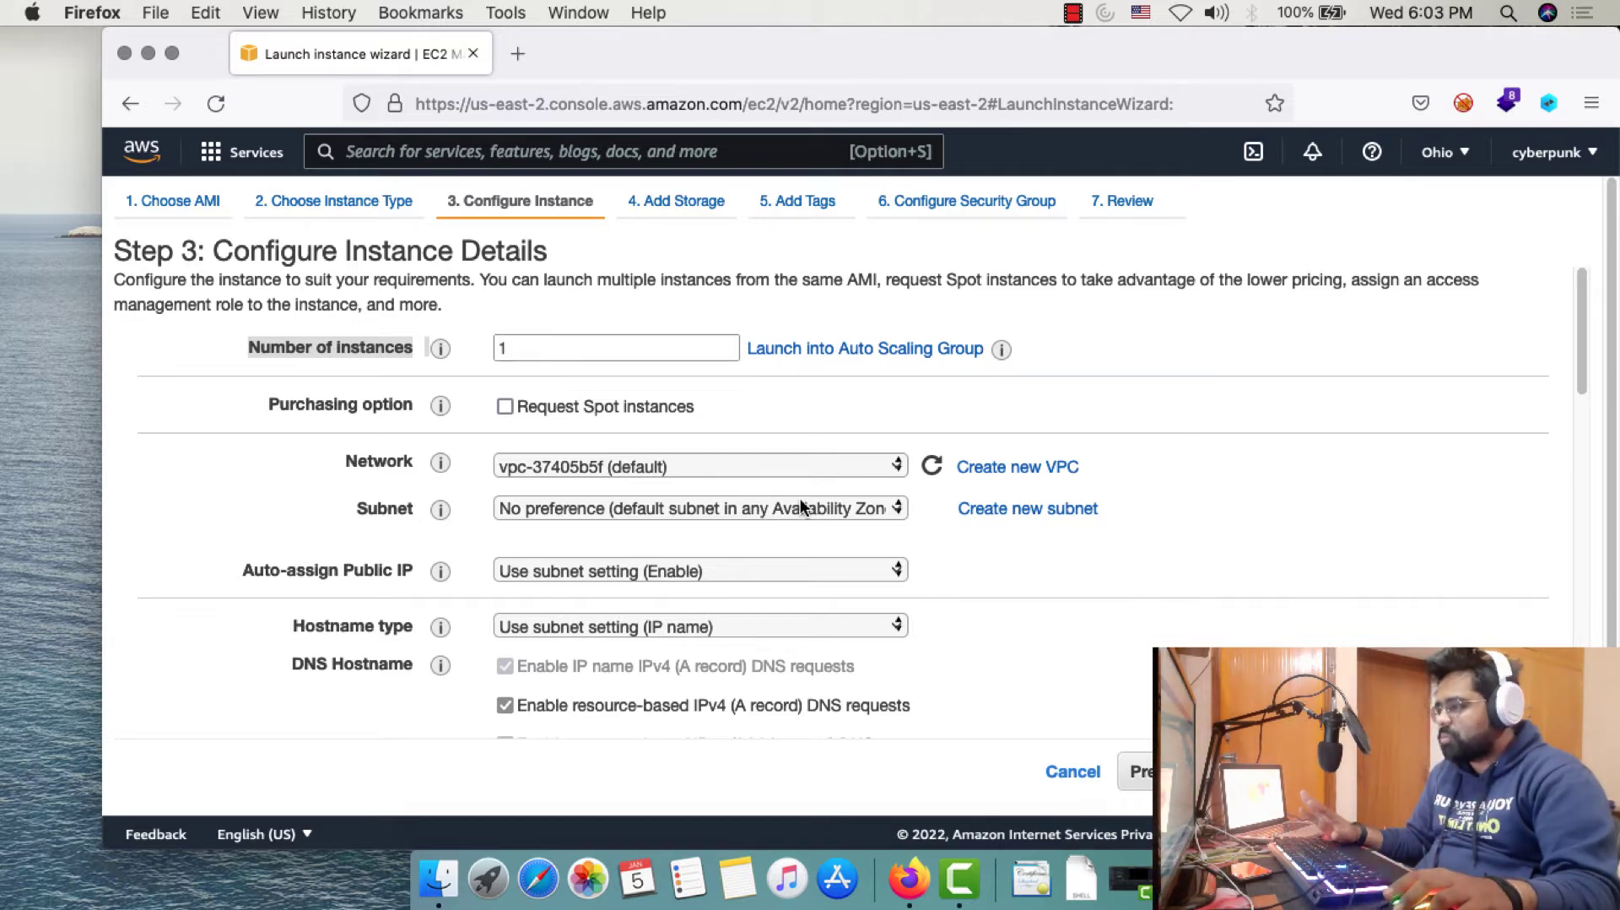
scroll(1119, 643, "down", 3)
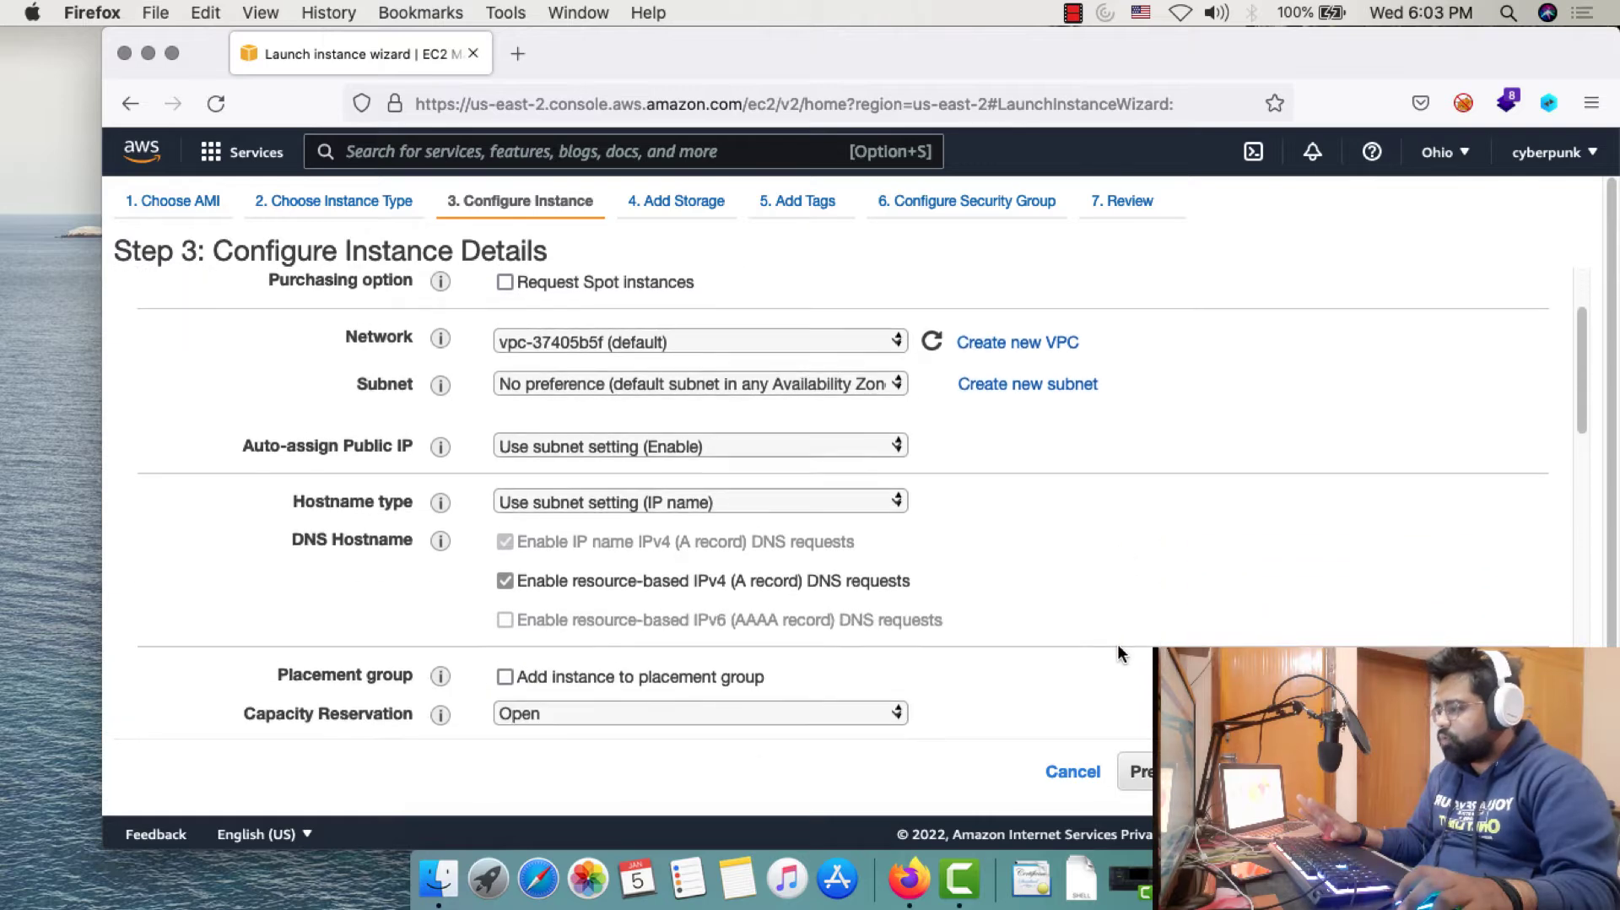
scroll(1117, 644, "down", 3)
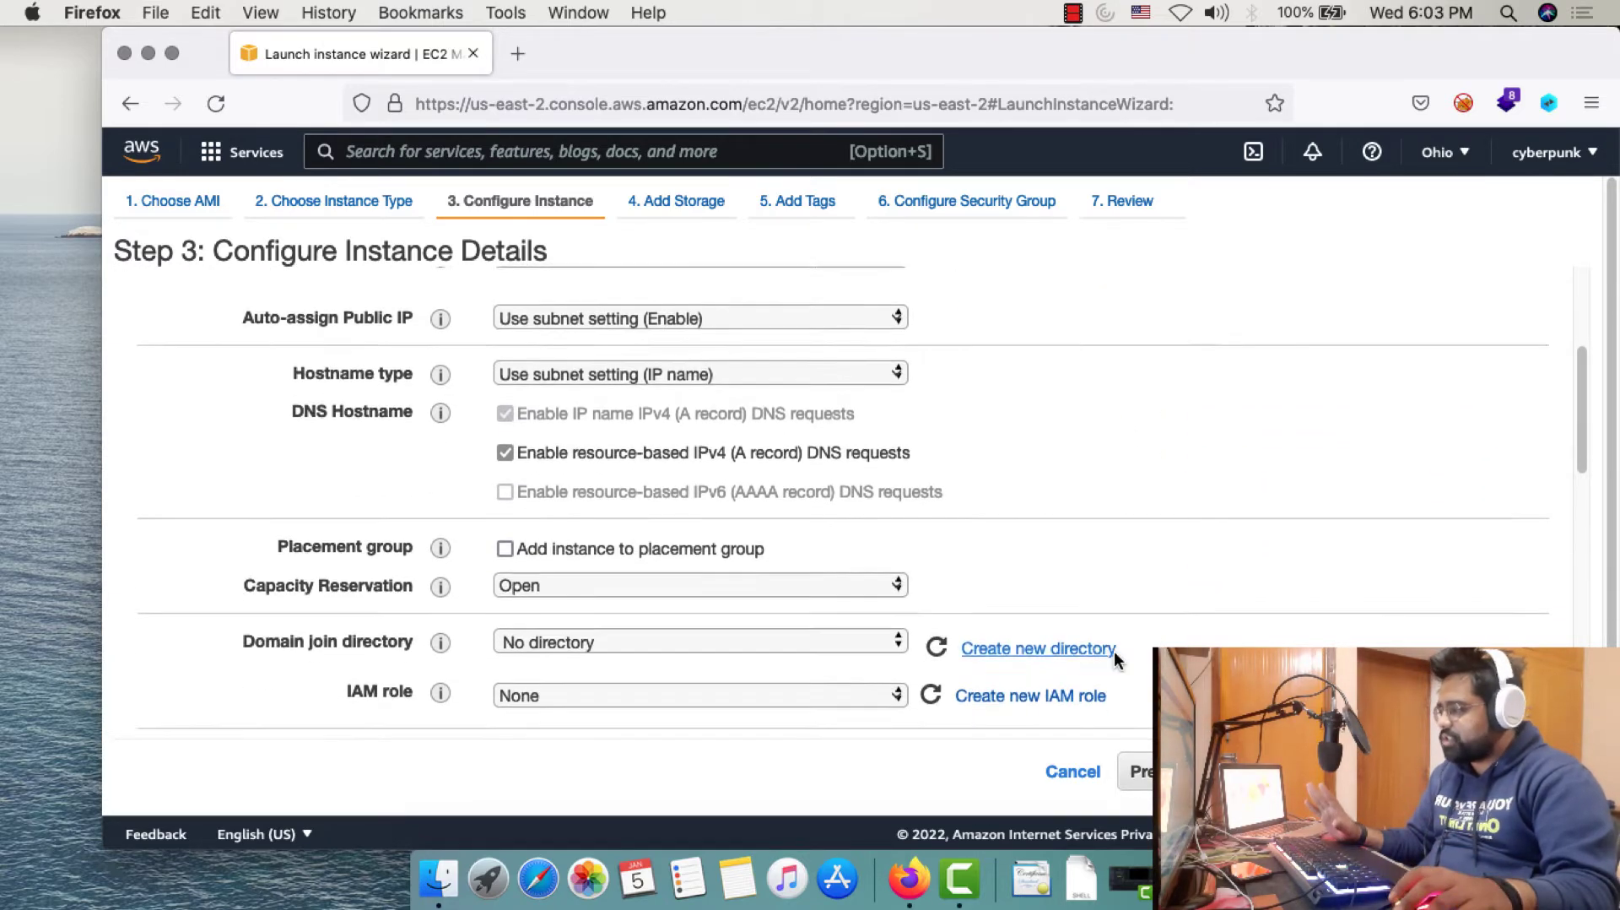
scroll(1115, 658, "down", 15)
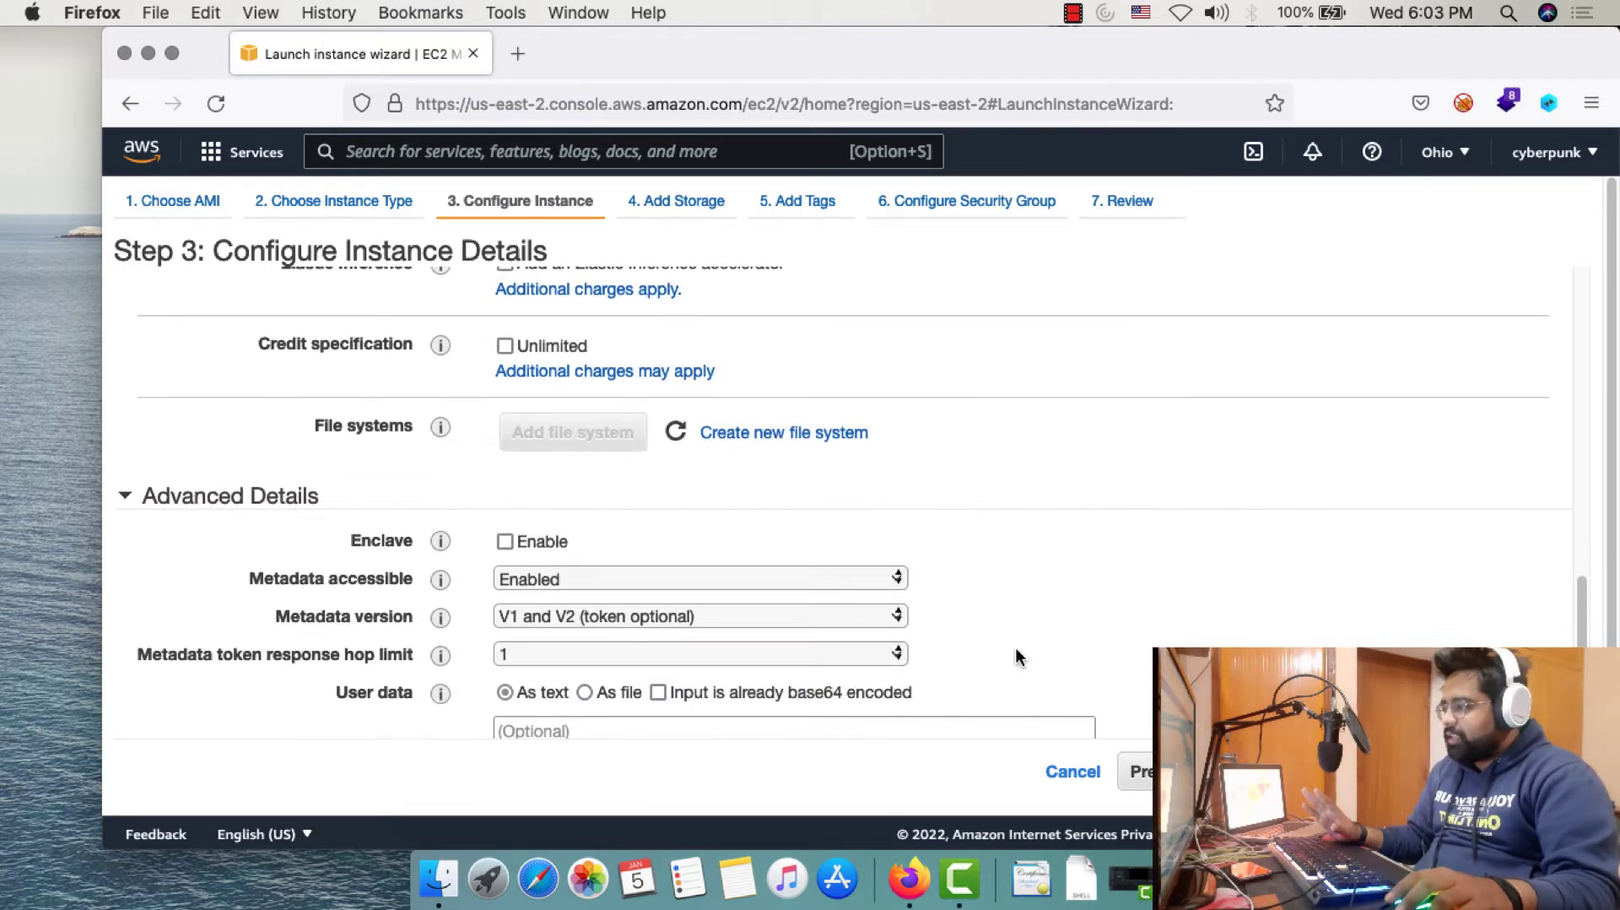
scroll(1016, 656, "down", 3)
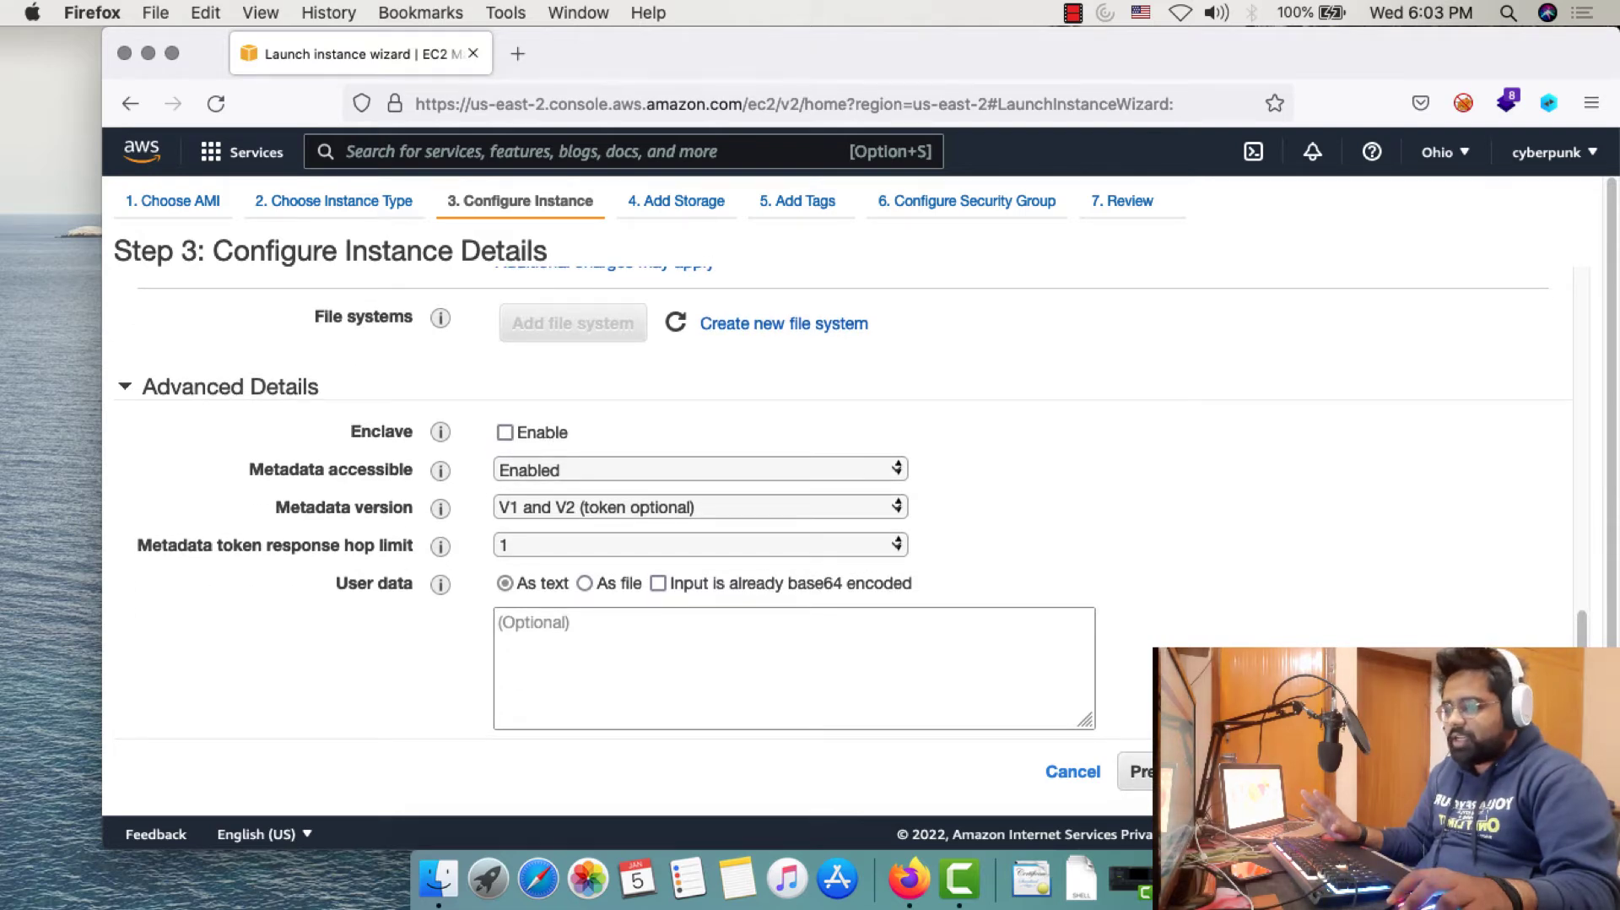
left_click(1489, 771)
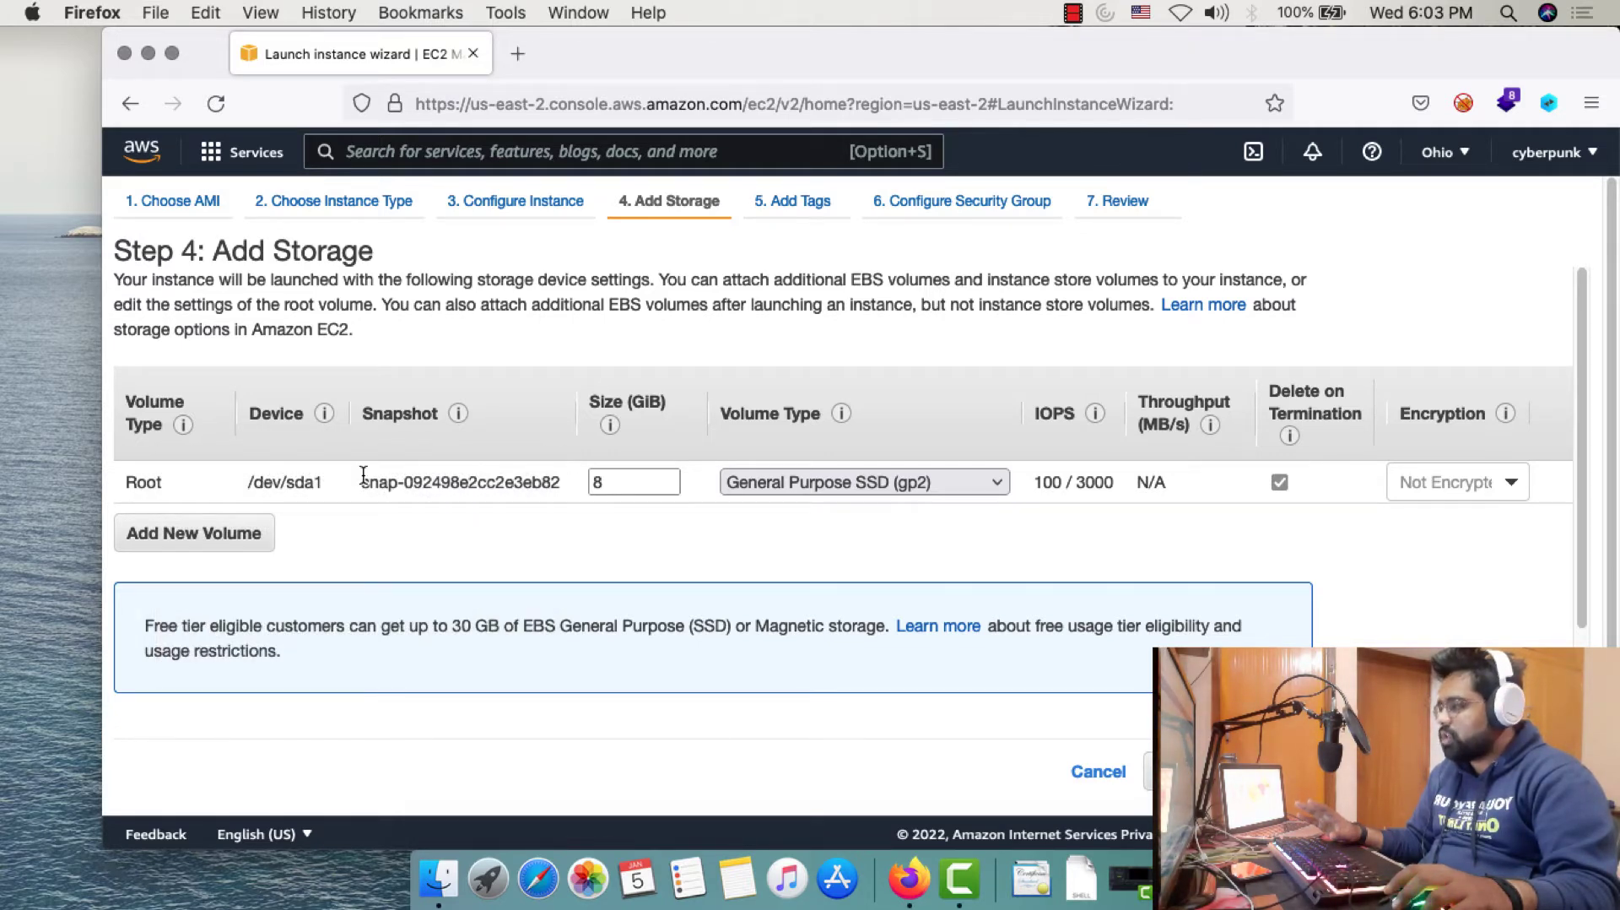
Keep the default 8 GiB gp2 root volume at /dev/sda1 and proceed to tagging
left_click_drag(361, 480, 561, 481)
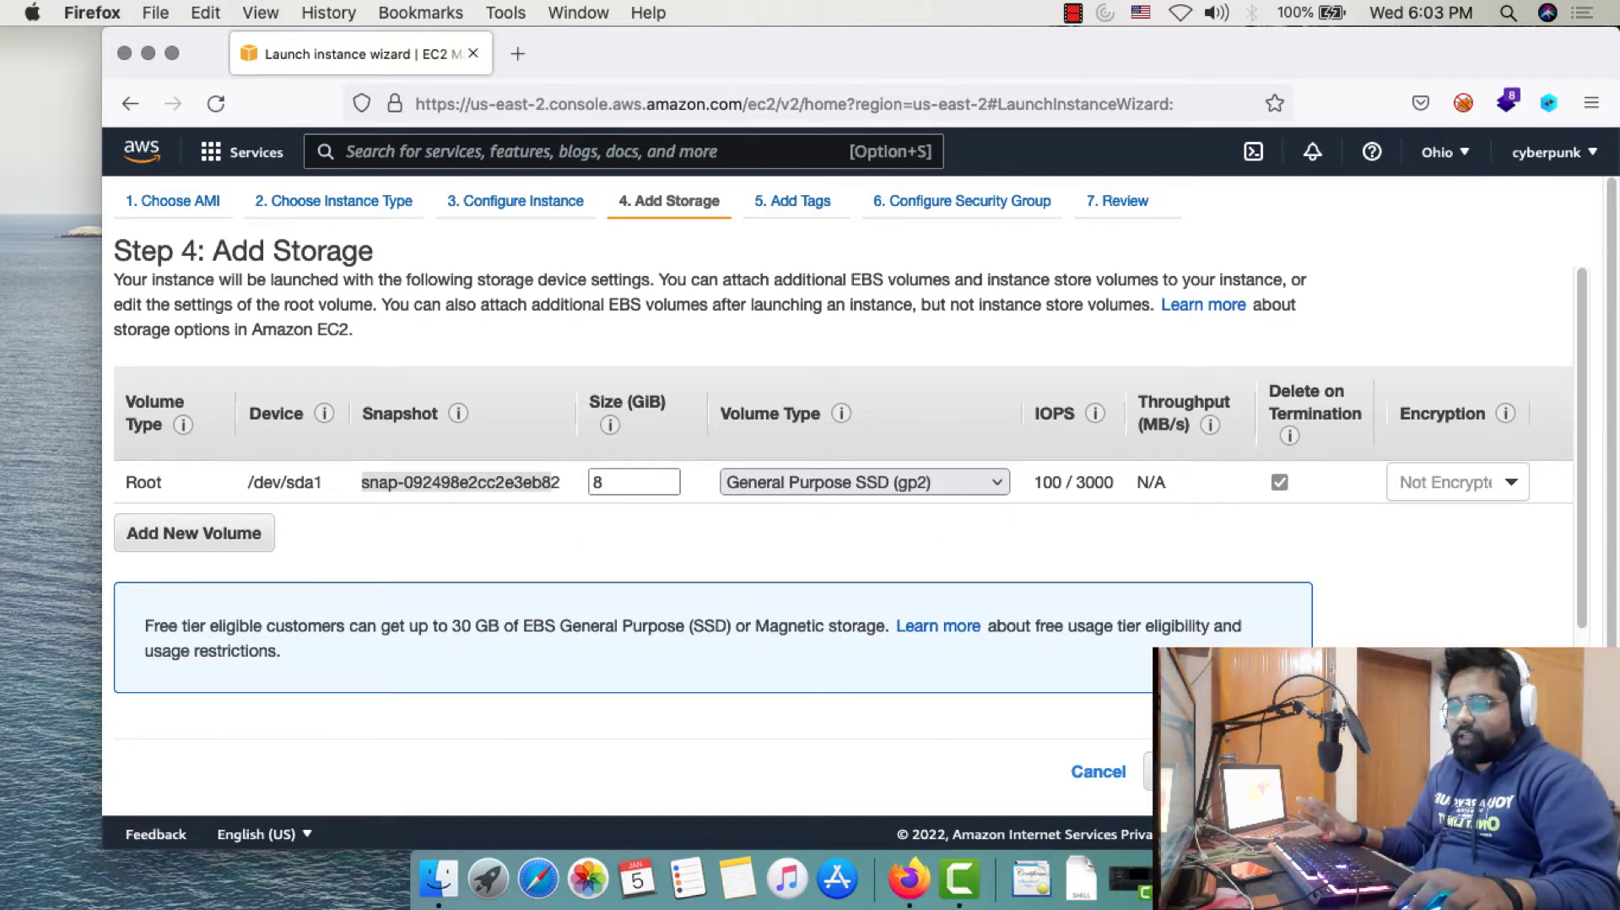
left_click(1491, 771)
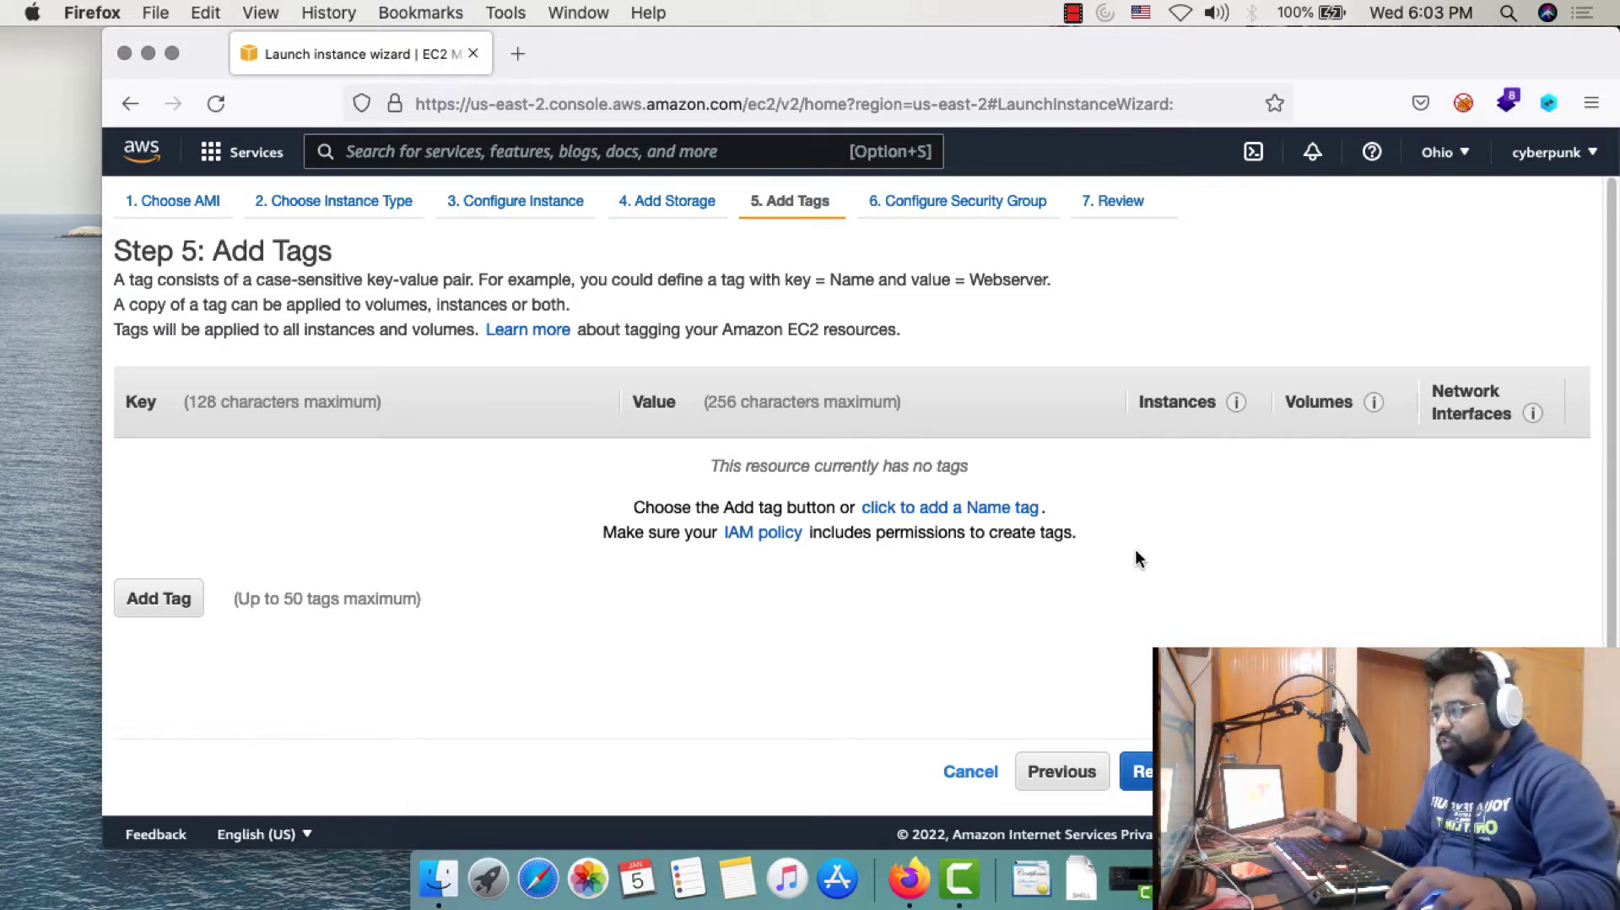
Tag the instance with the author's name as key and 'pentesthint' as value
left_click(935, 508)
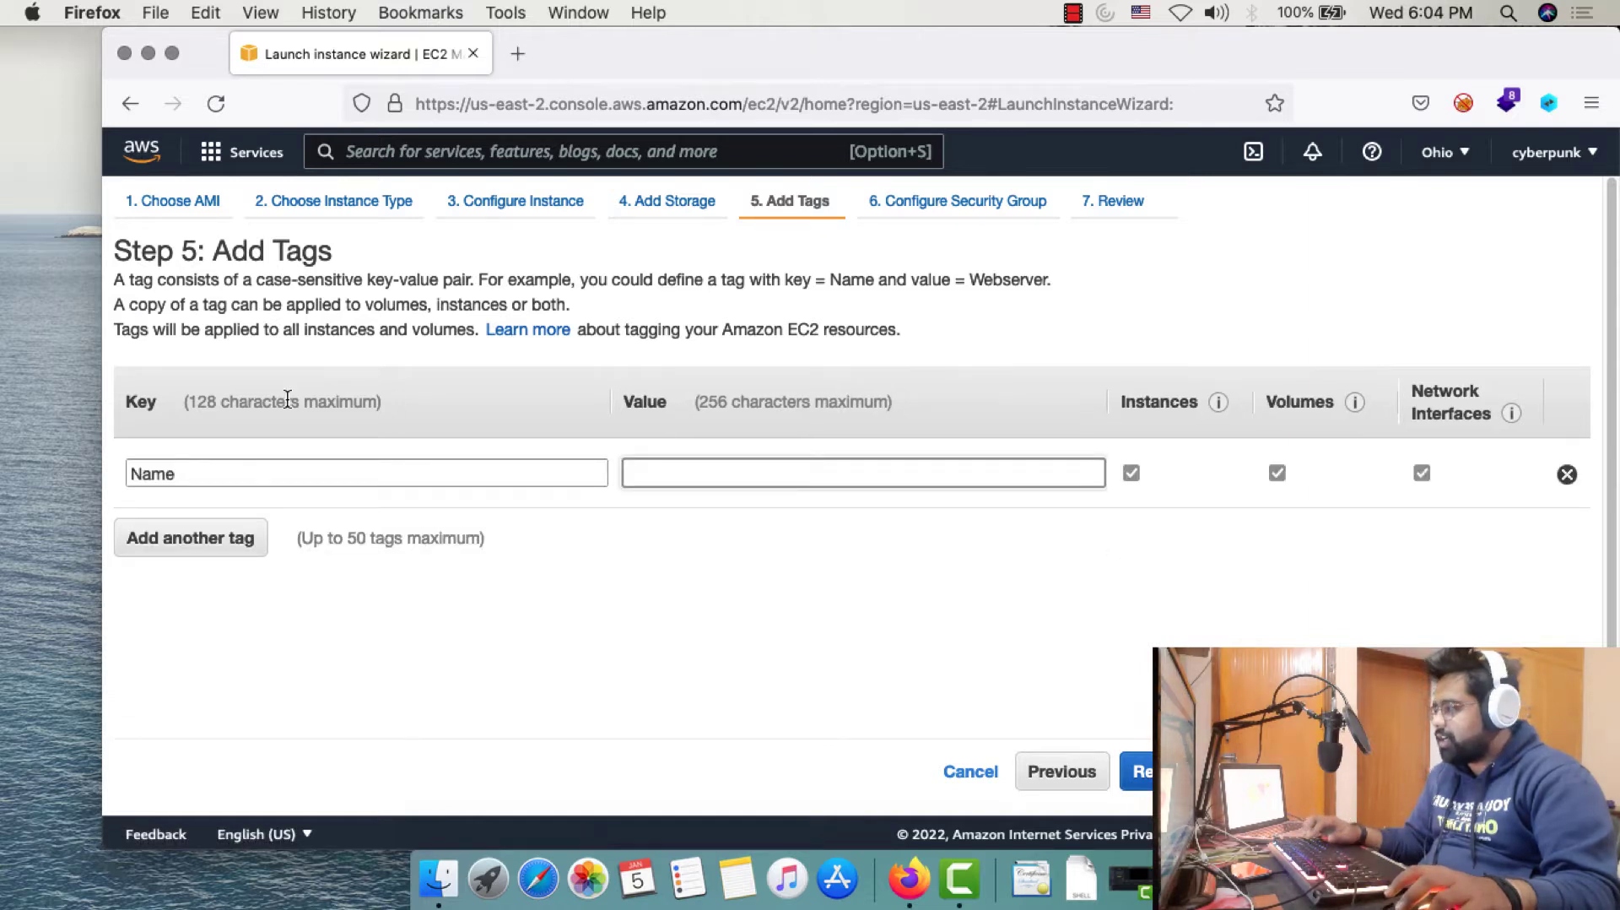
left_click(230, 470)
key("BackSpace")
key("BackSpace")
key("BackSpace")
key("BackSpace")
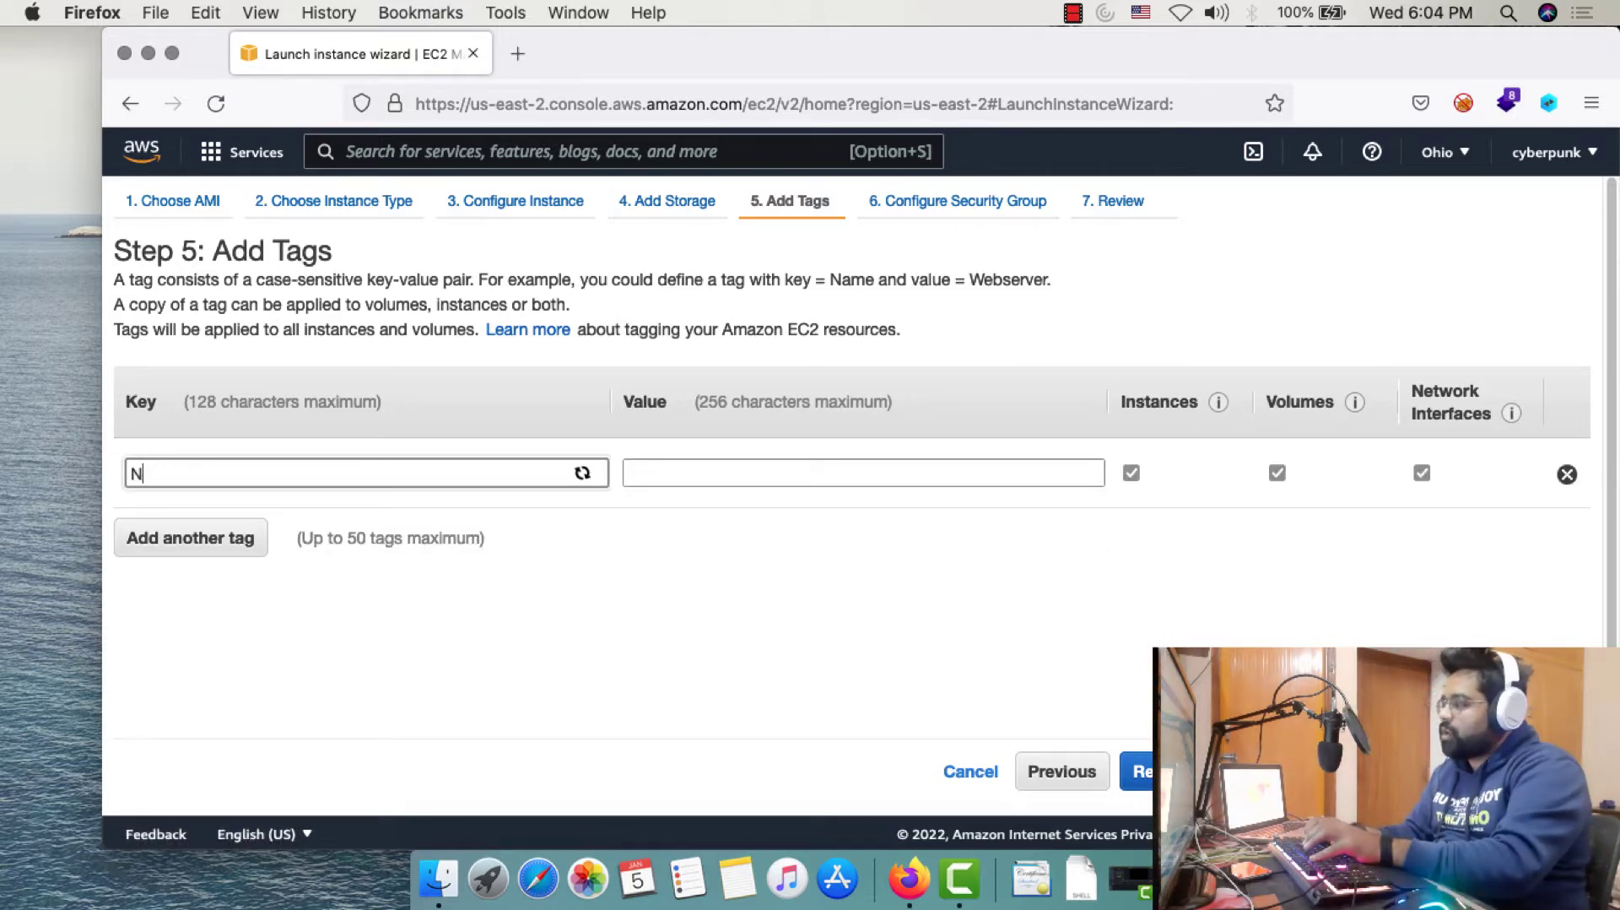
type("chandan")
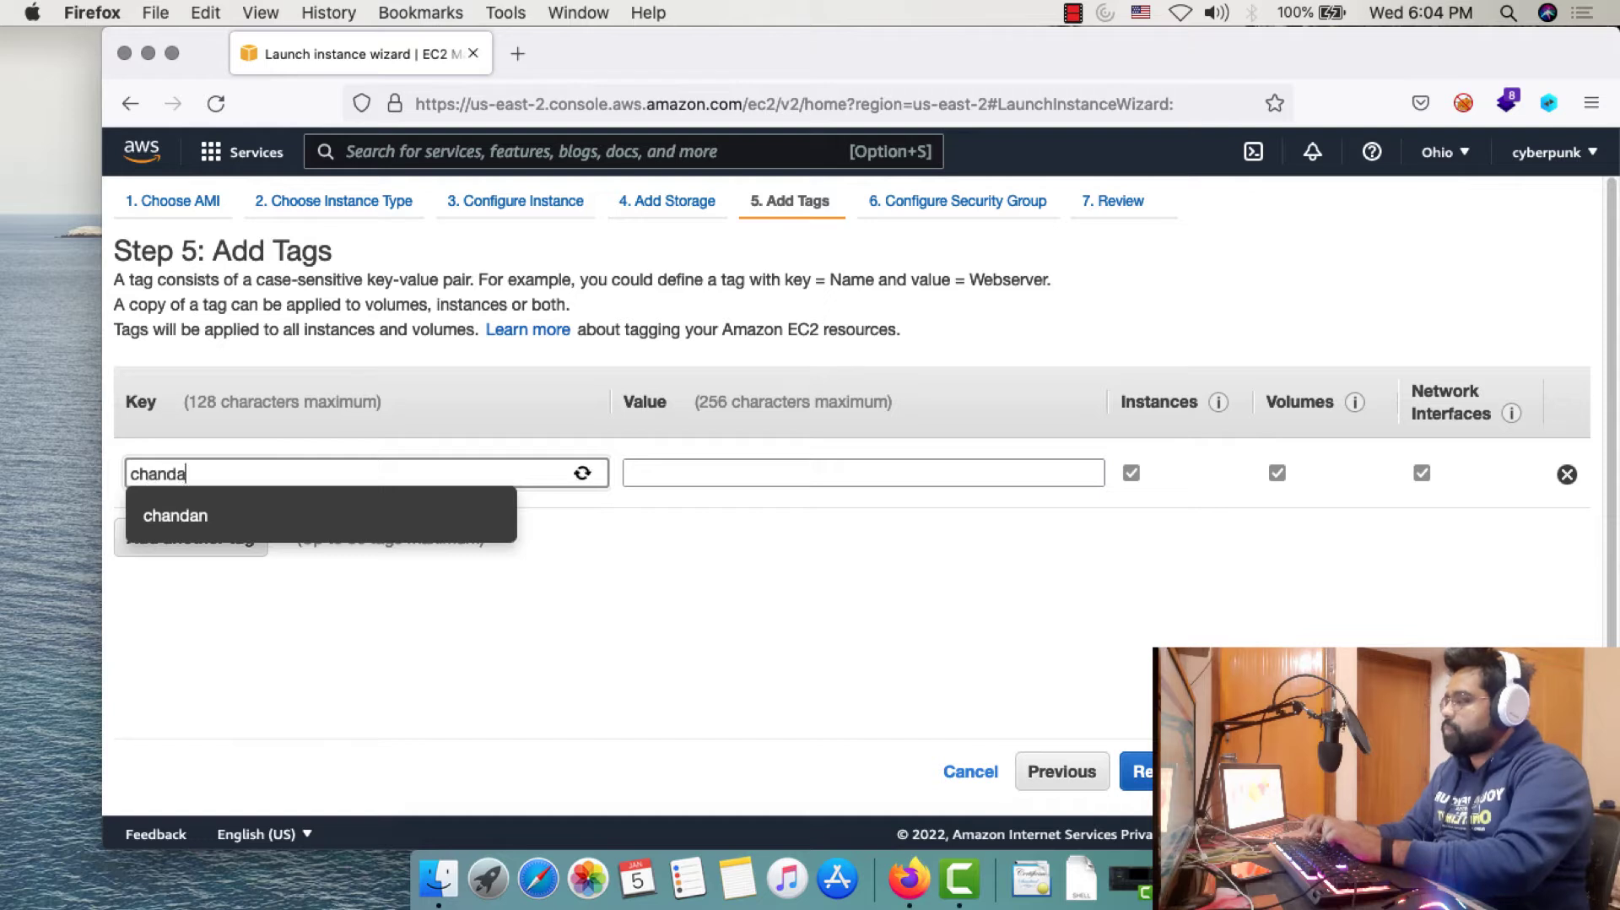
key("Tab")
type("pentesthint")
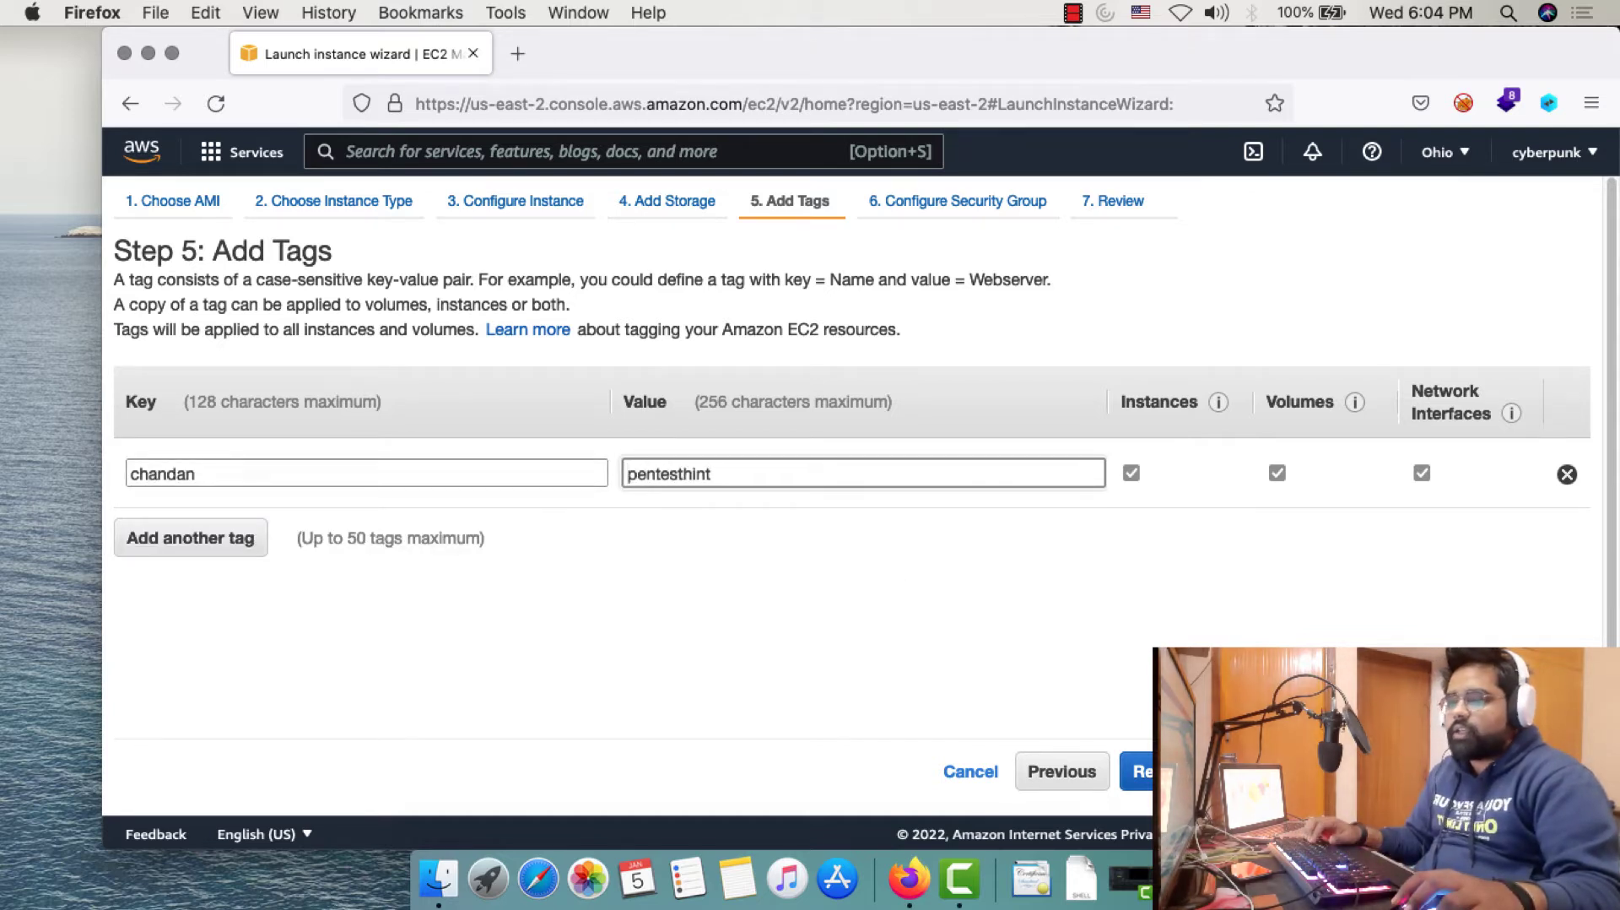
left_click(1417, 771)
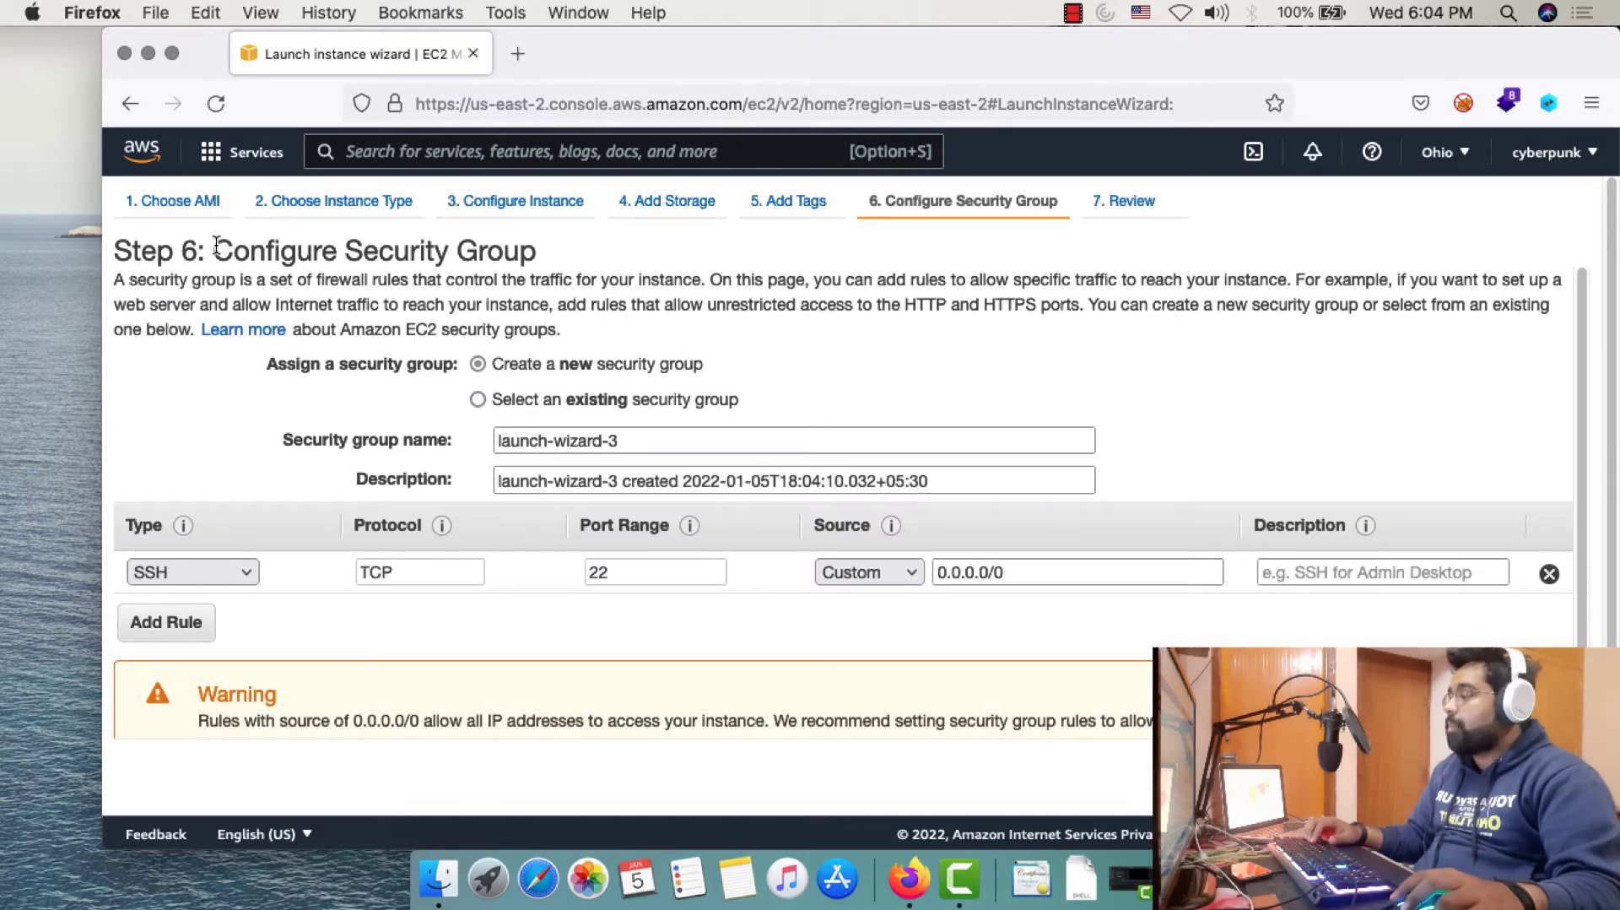
left_click_drag(217, 245, 550, 257)
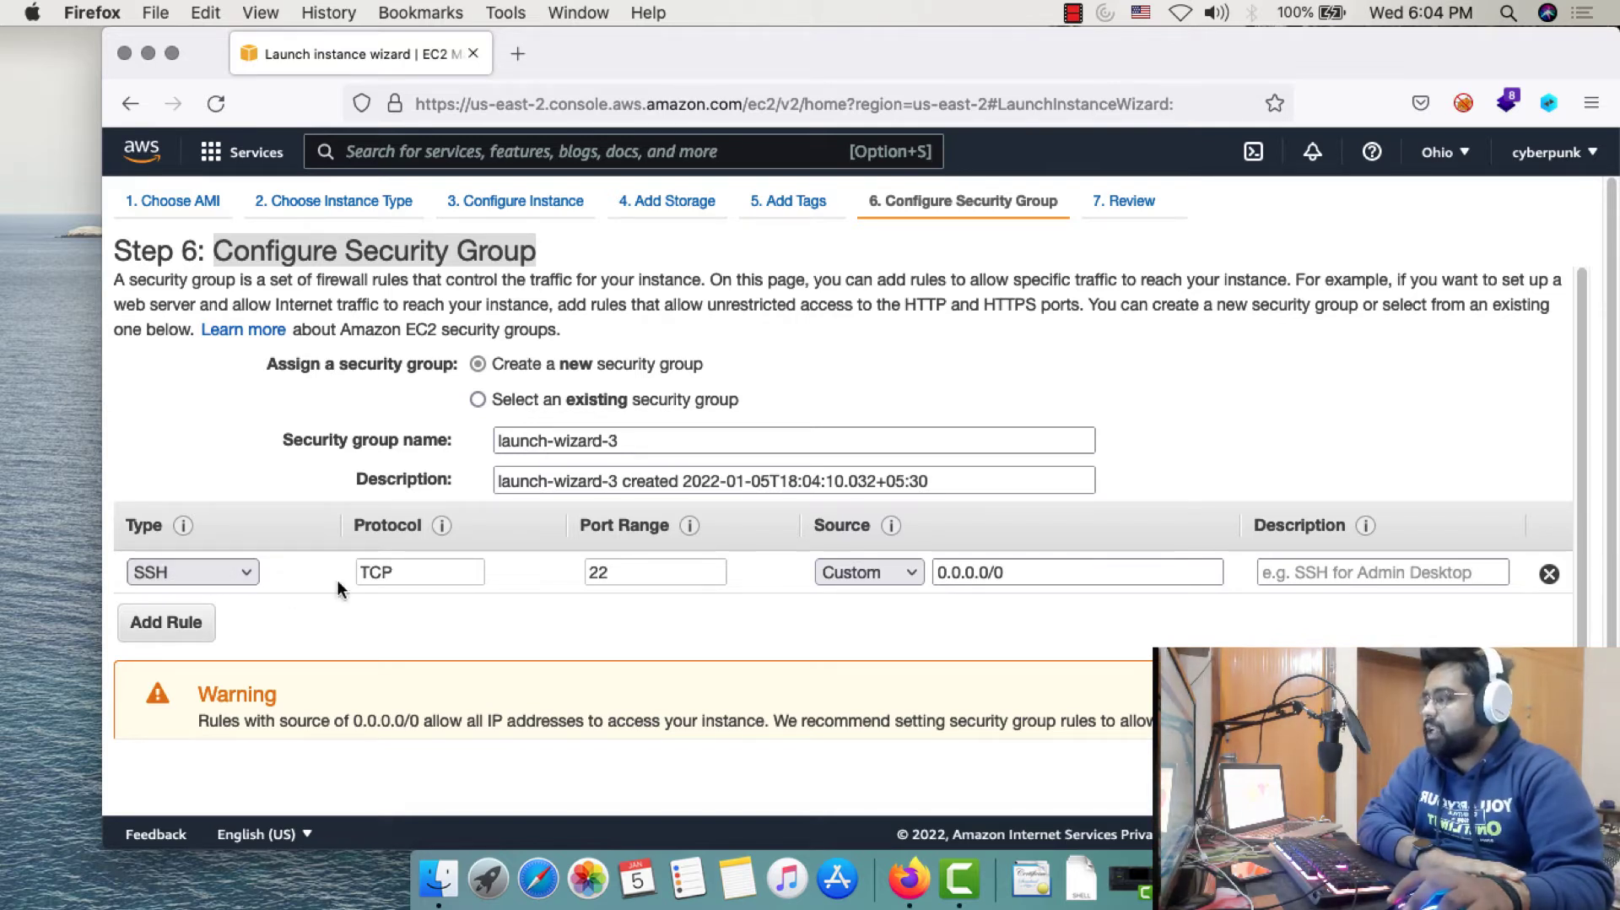
left_click(607, 574)
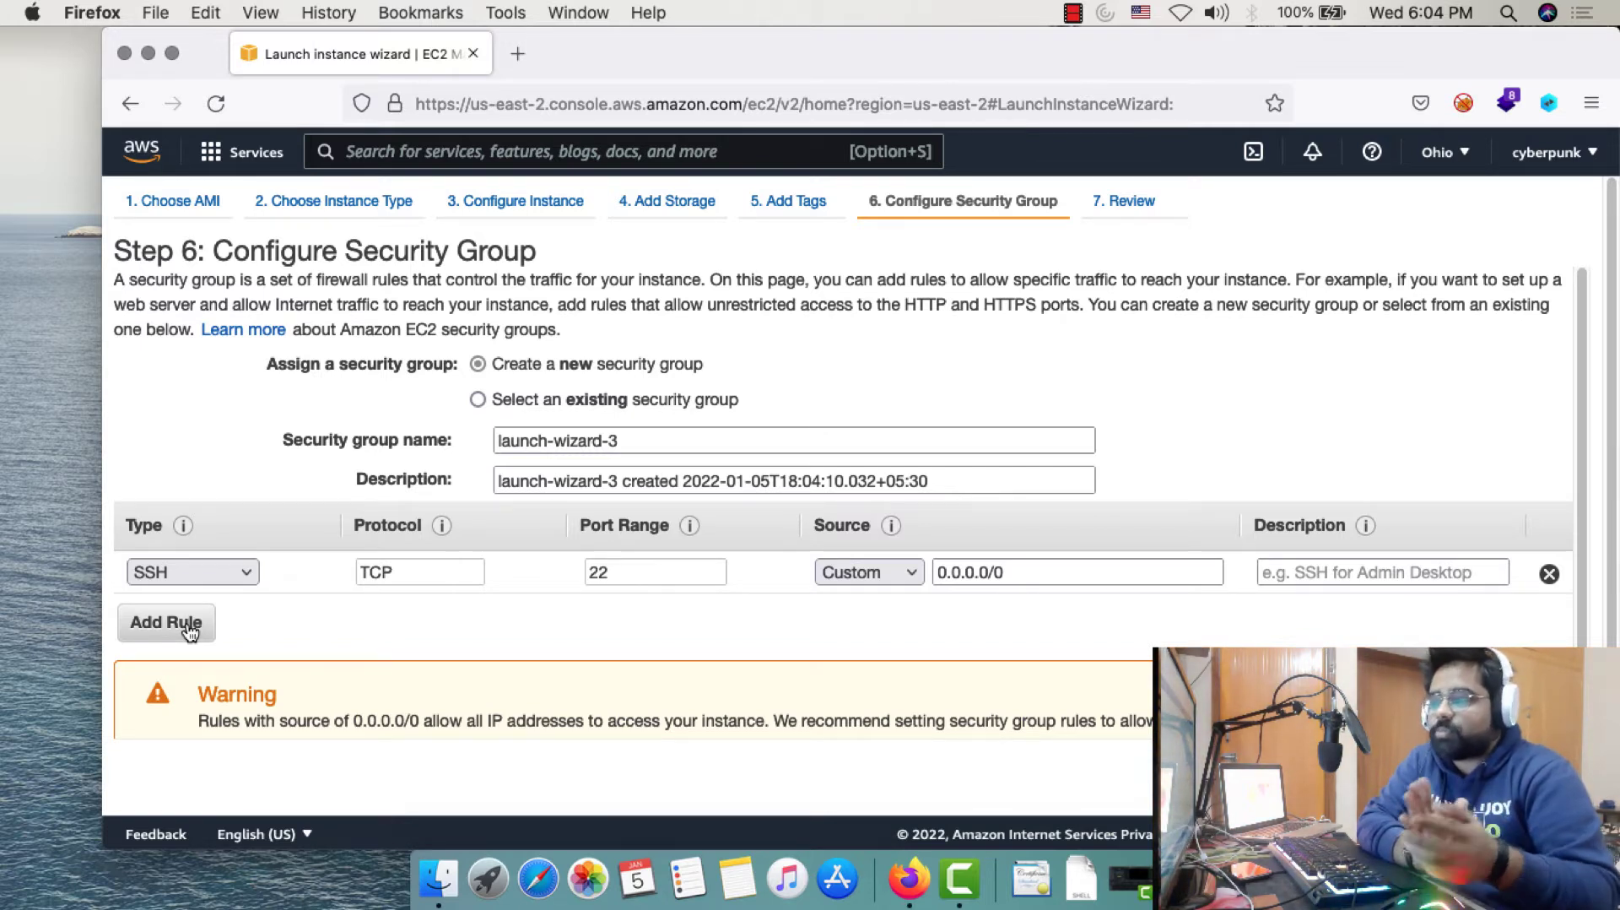
Add an HTTP port 80 rule open to Anywhere beside SSH, then go to review
left_click(185, 625)
left_click(224, 613)
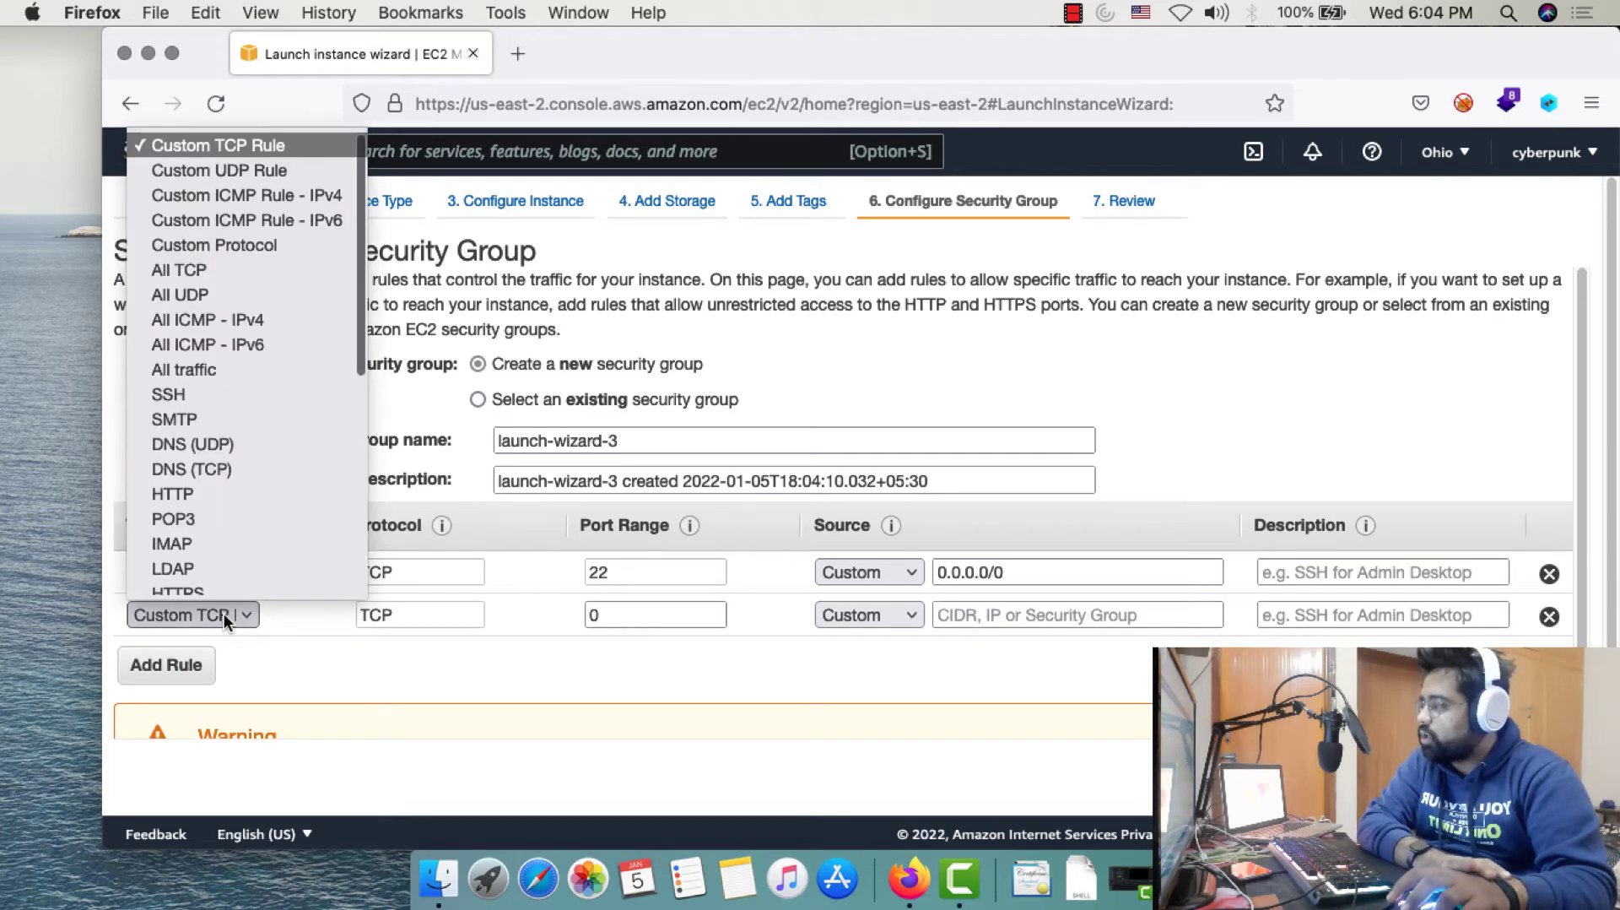
left_click(204, 488)
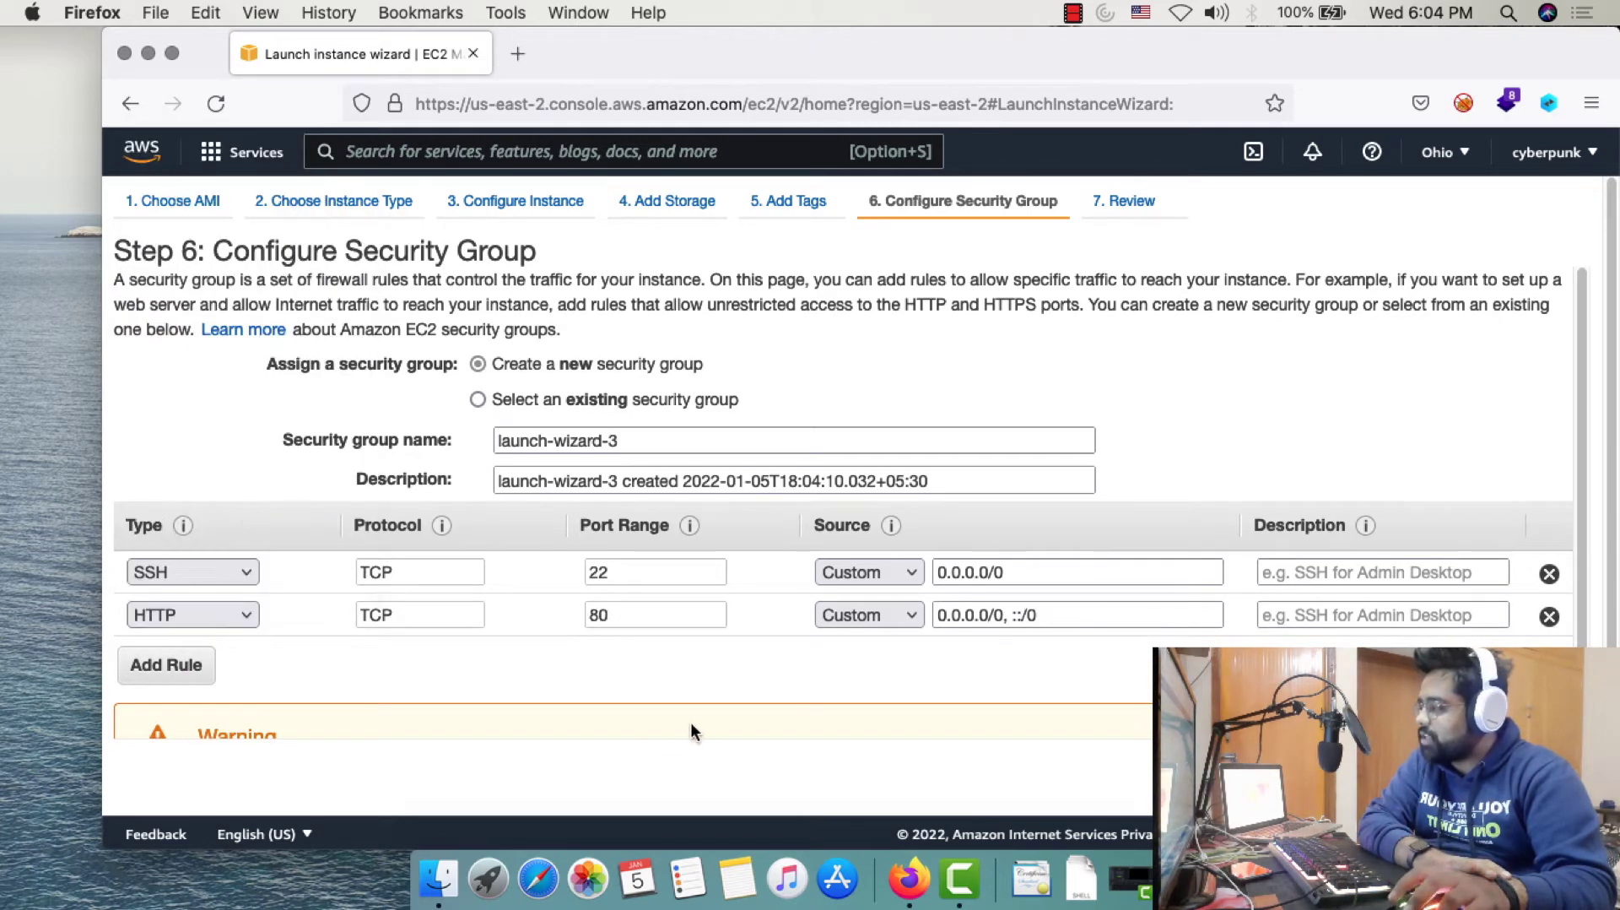
left_click(866, 614)
left_click(875, 643)
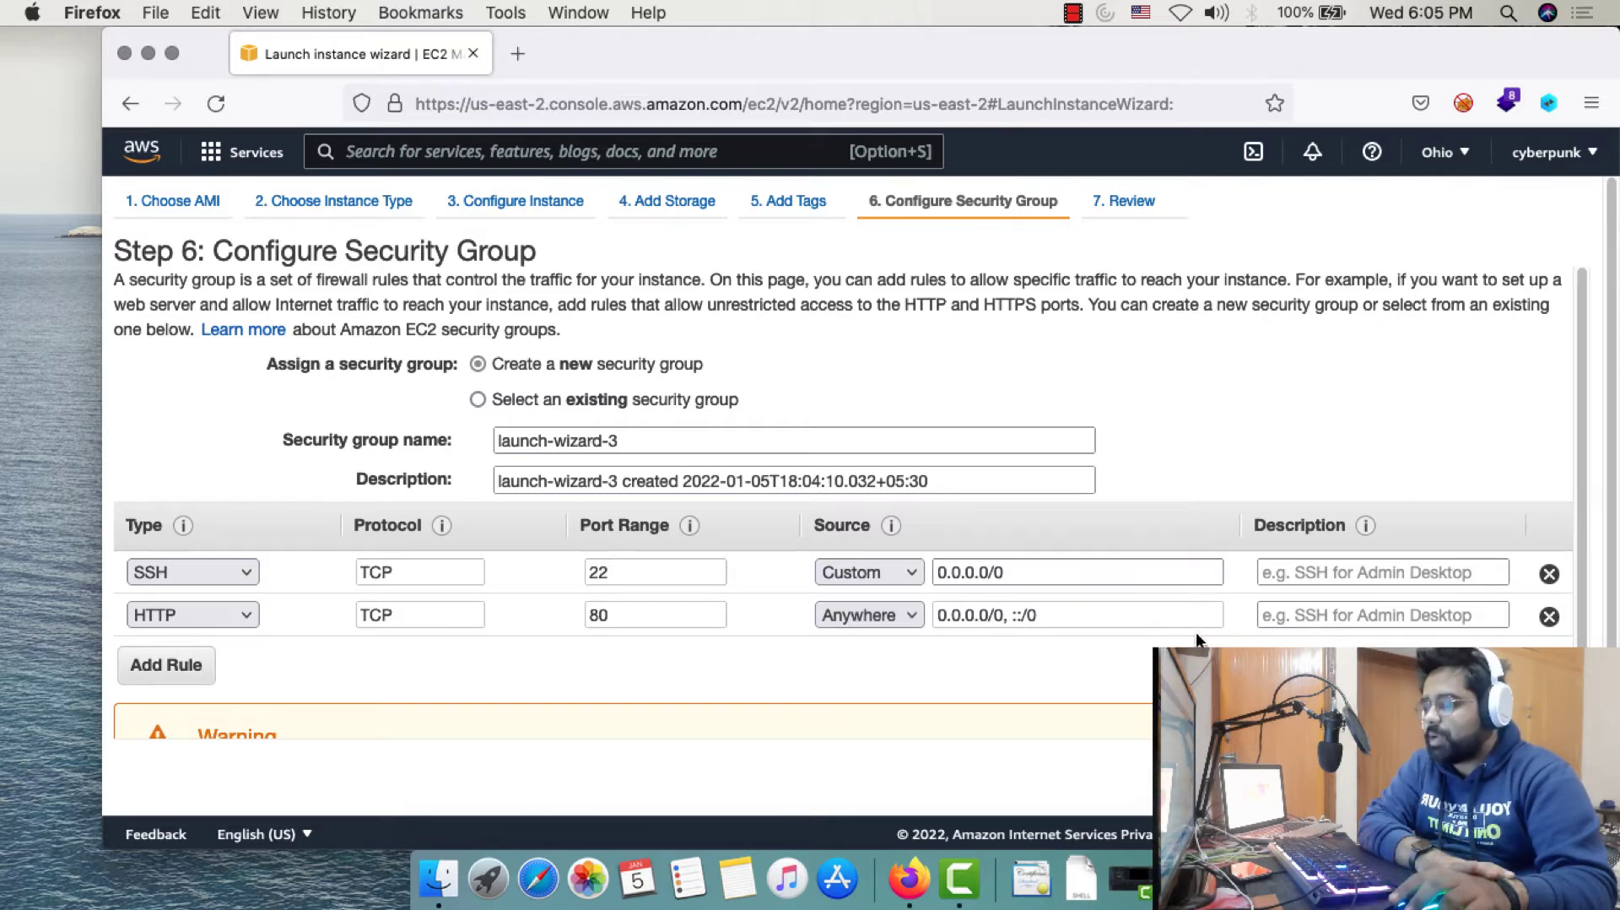
scroll(1198, 635, "down", 2)
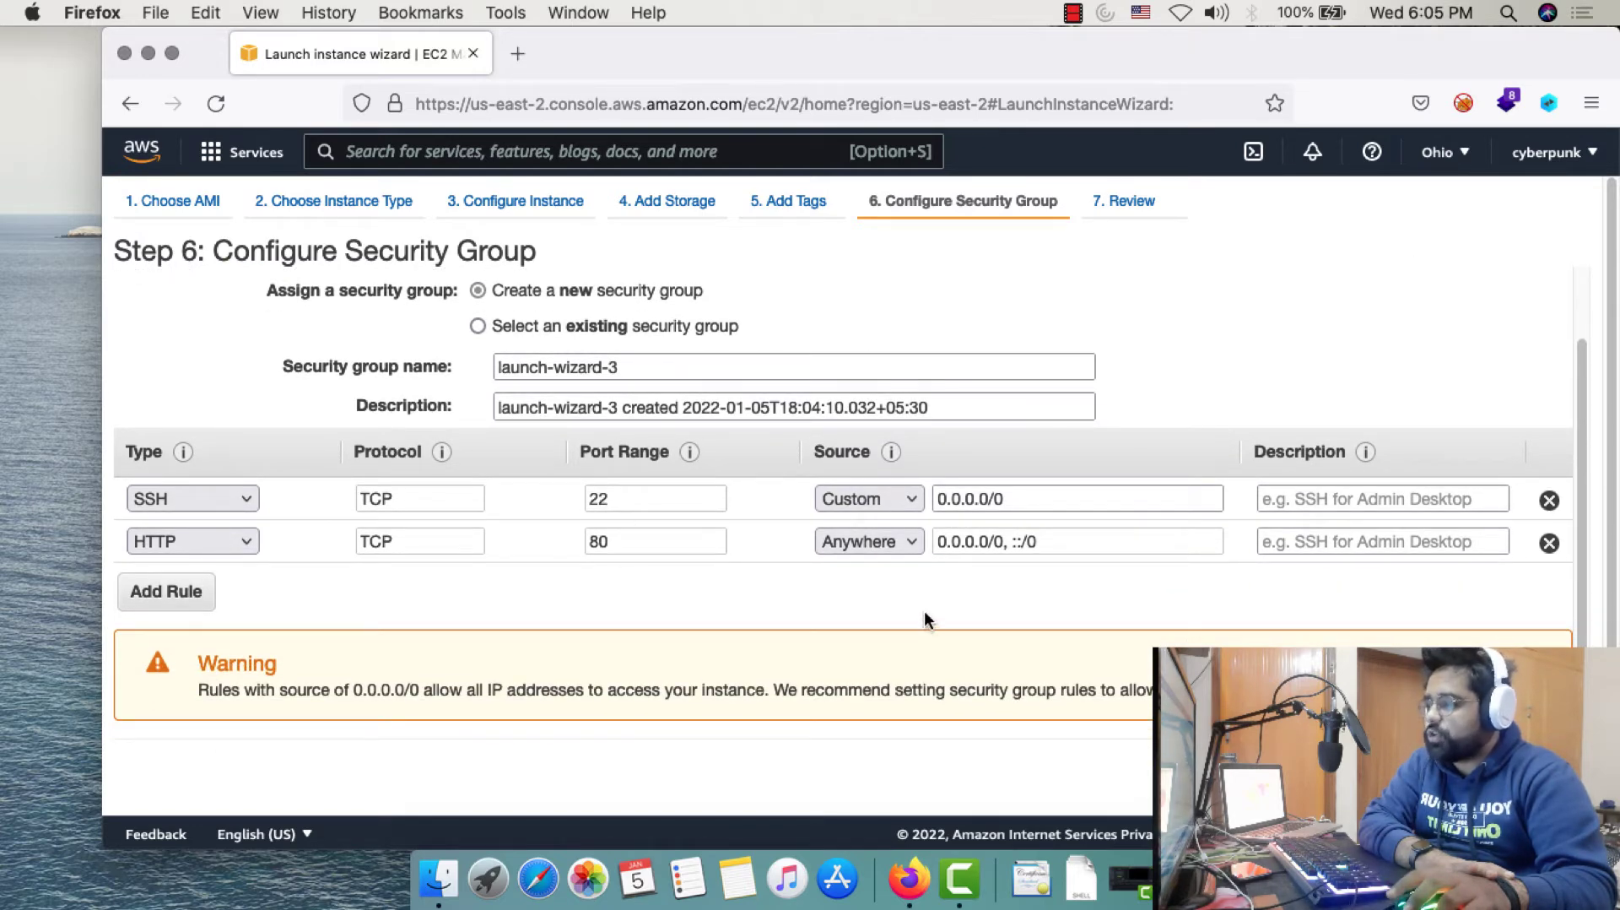
scroll(918, 610, "down", 1)
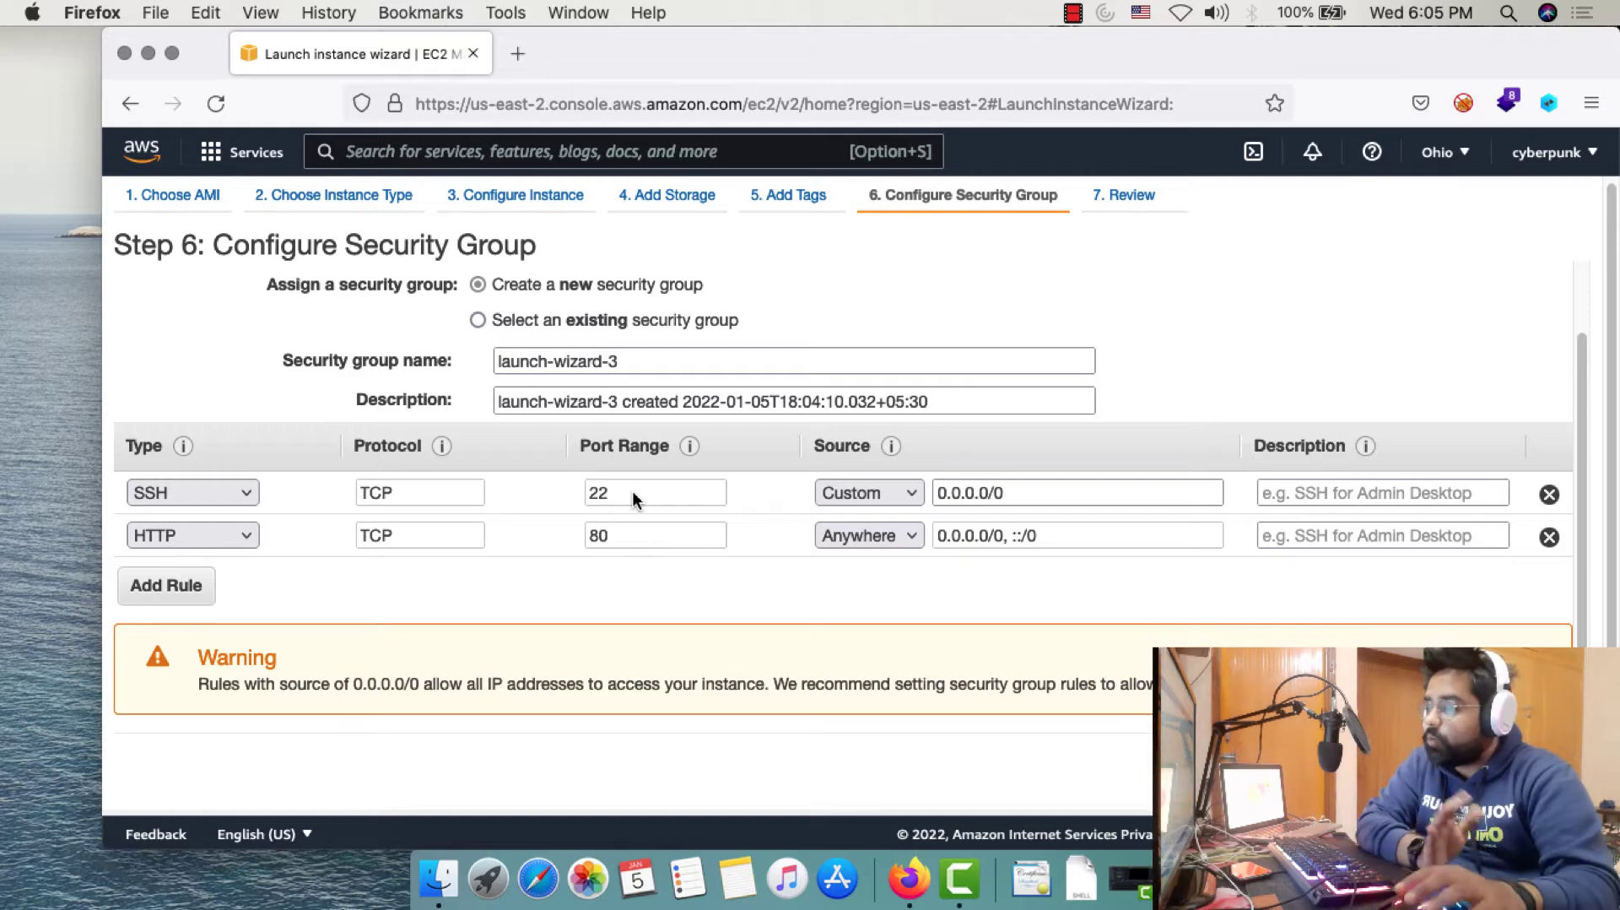
left_click(1491, 764)
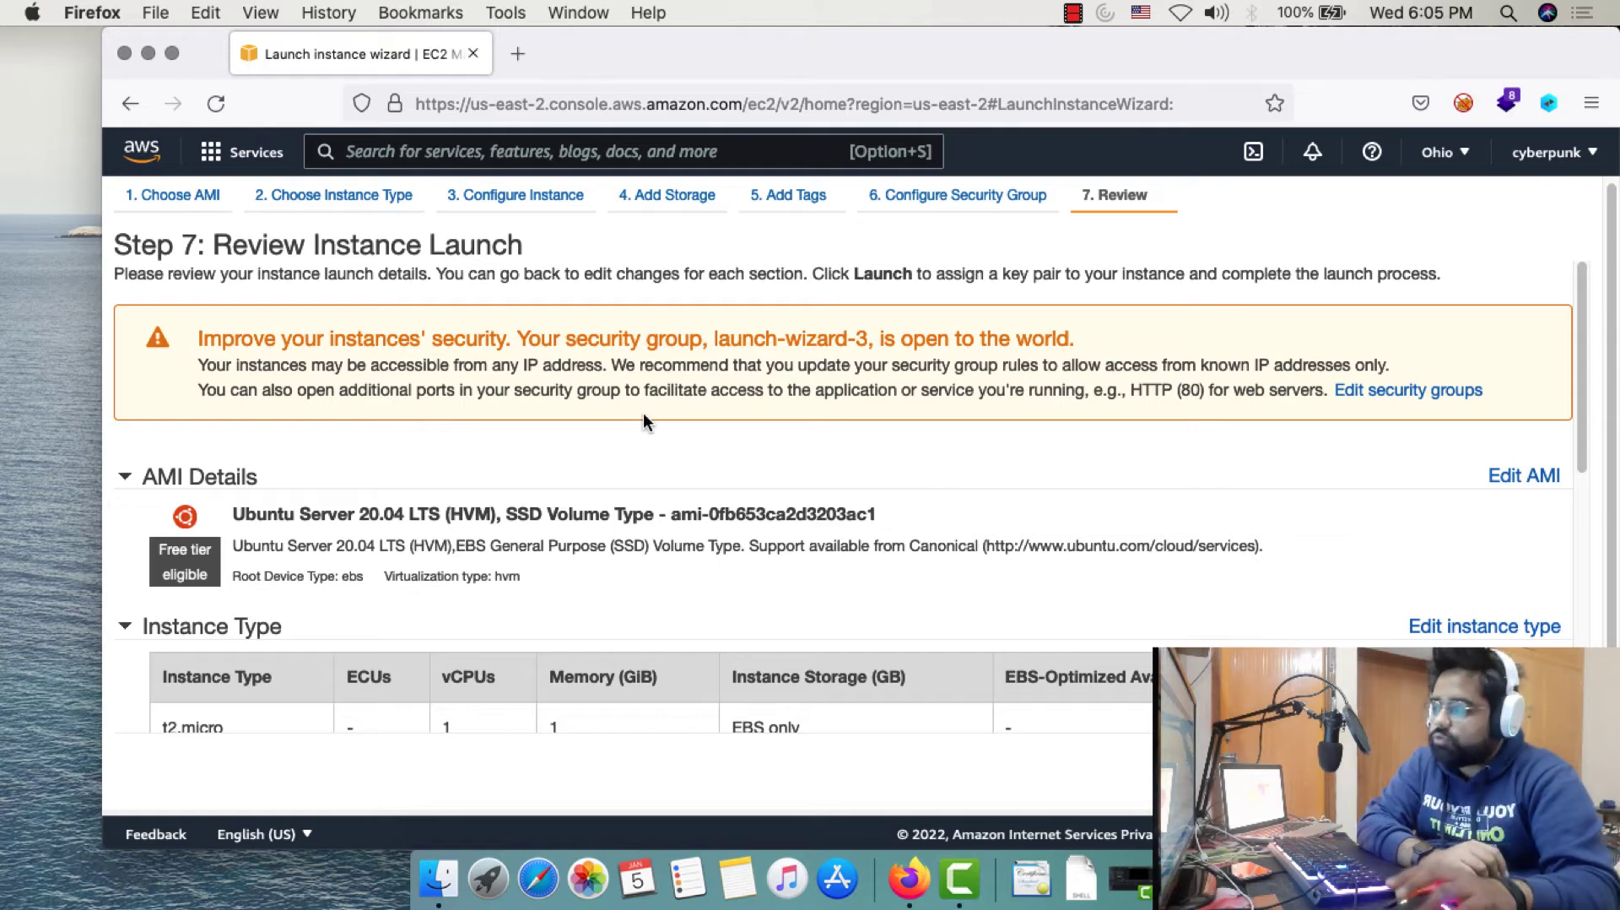
Check the reviewed security group rules and start the launch to reach key pair selection
scroll(643, 417, "down", 5)
scroll(625, 512, "down", 5)
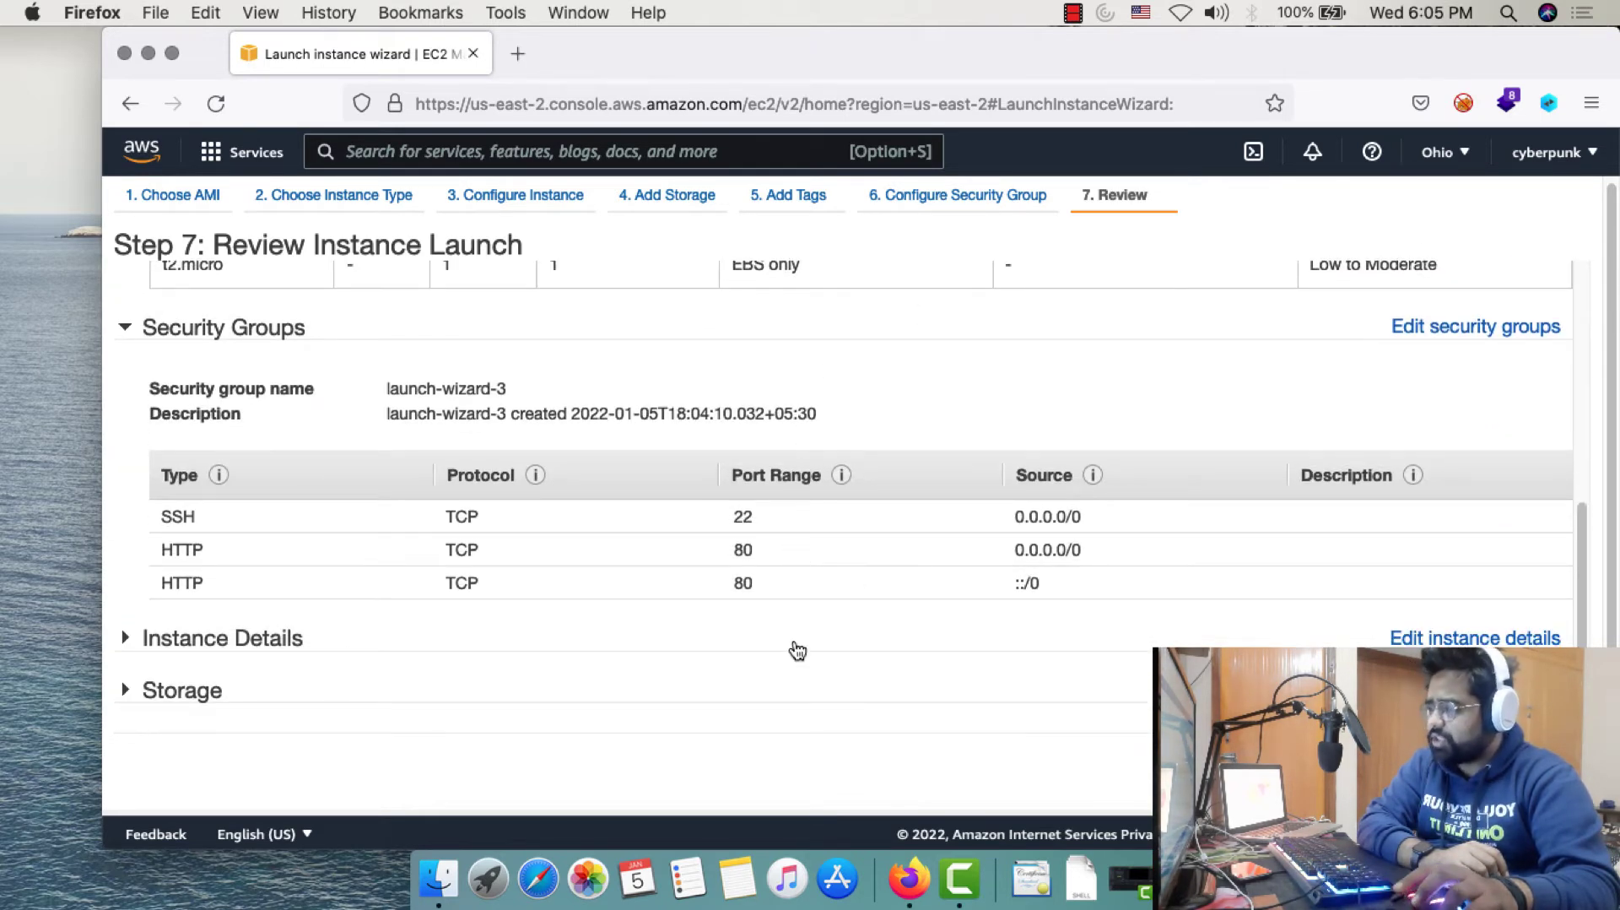
scroll(796, 650, "down", 1)
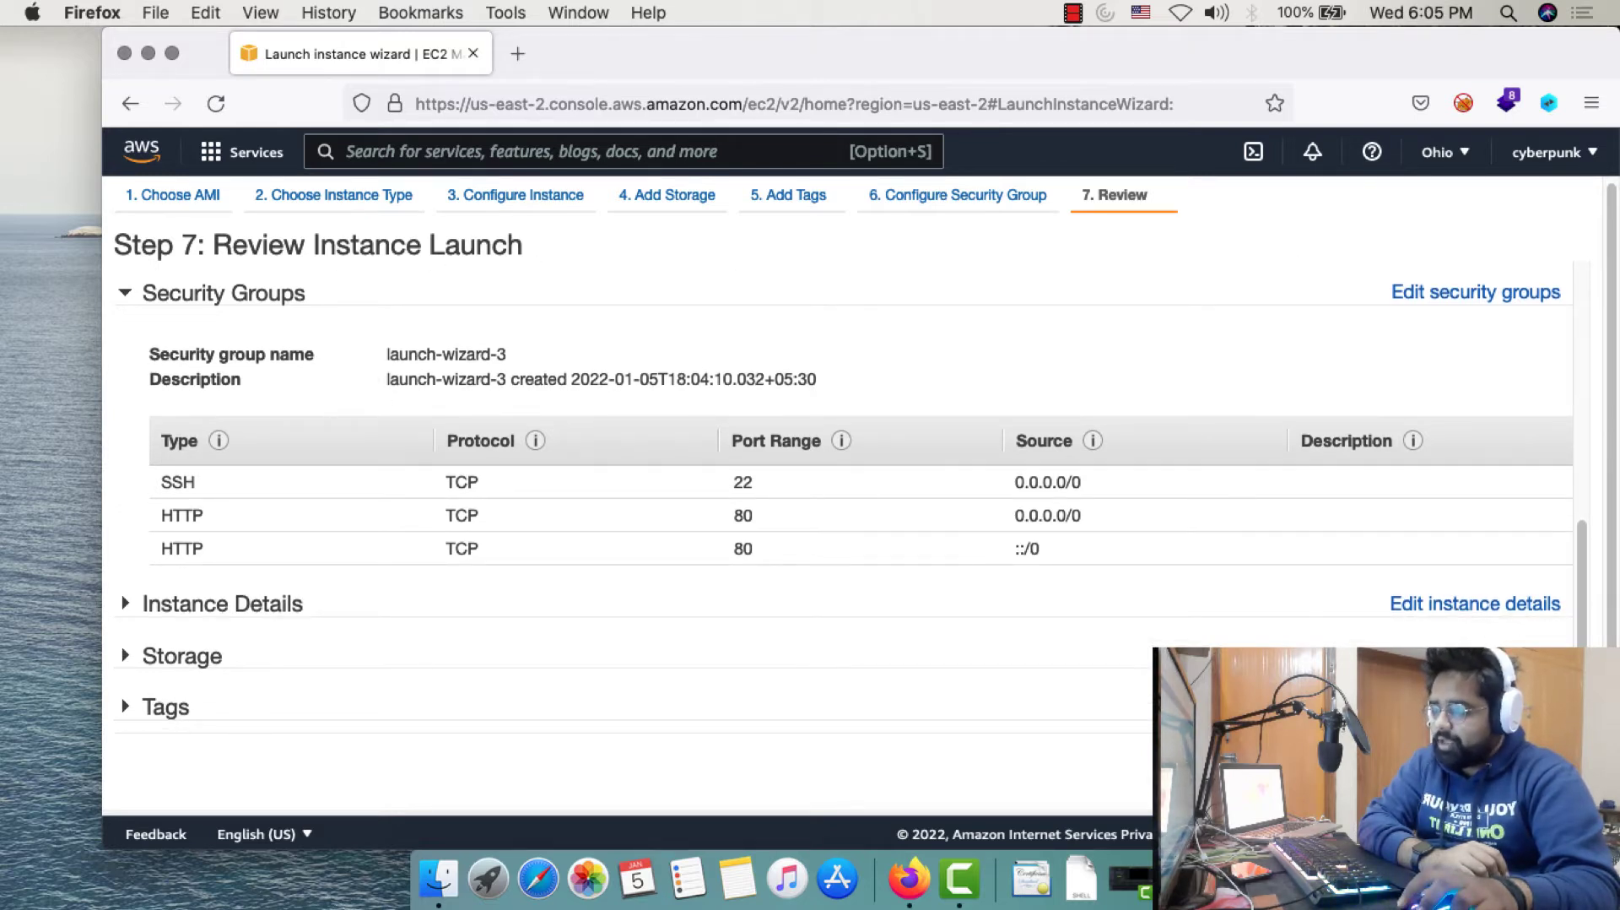
left_click(1542, 772)
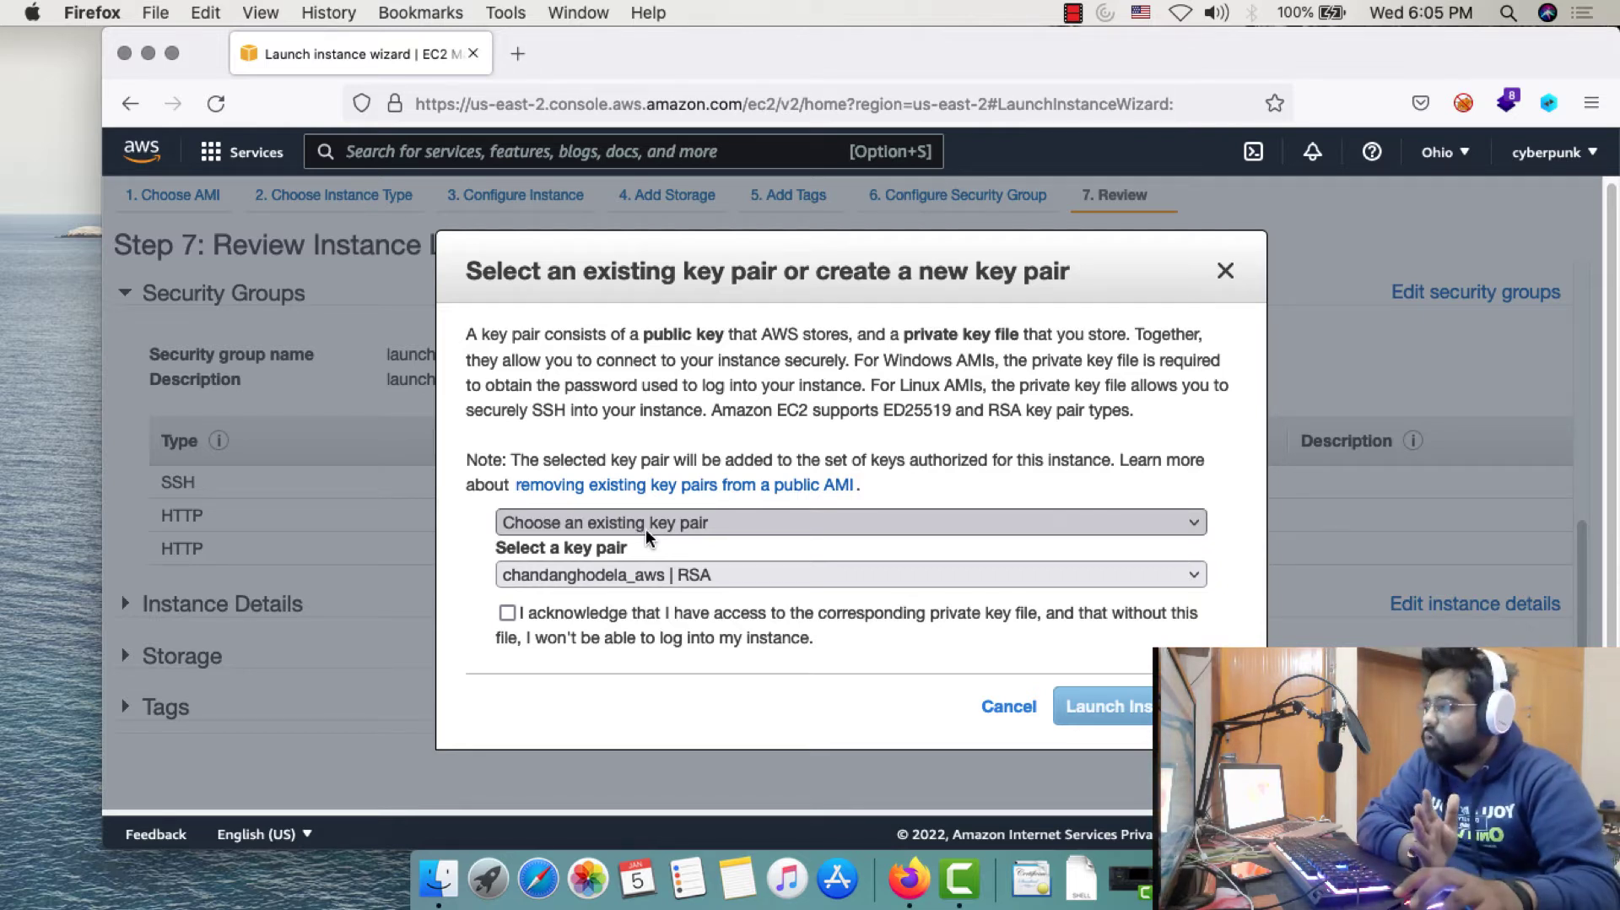
Create a new key pair named 'ubuntu' and save the ubuntu.pem file
left_click(641, 524)
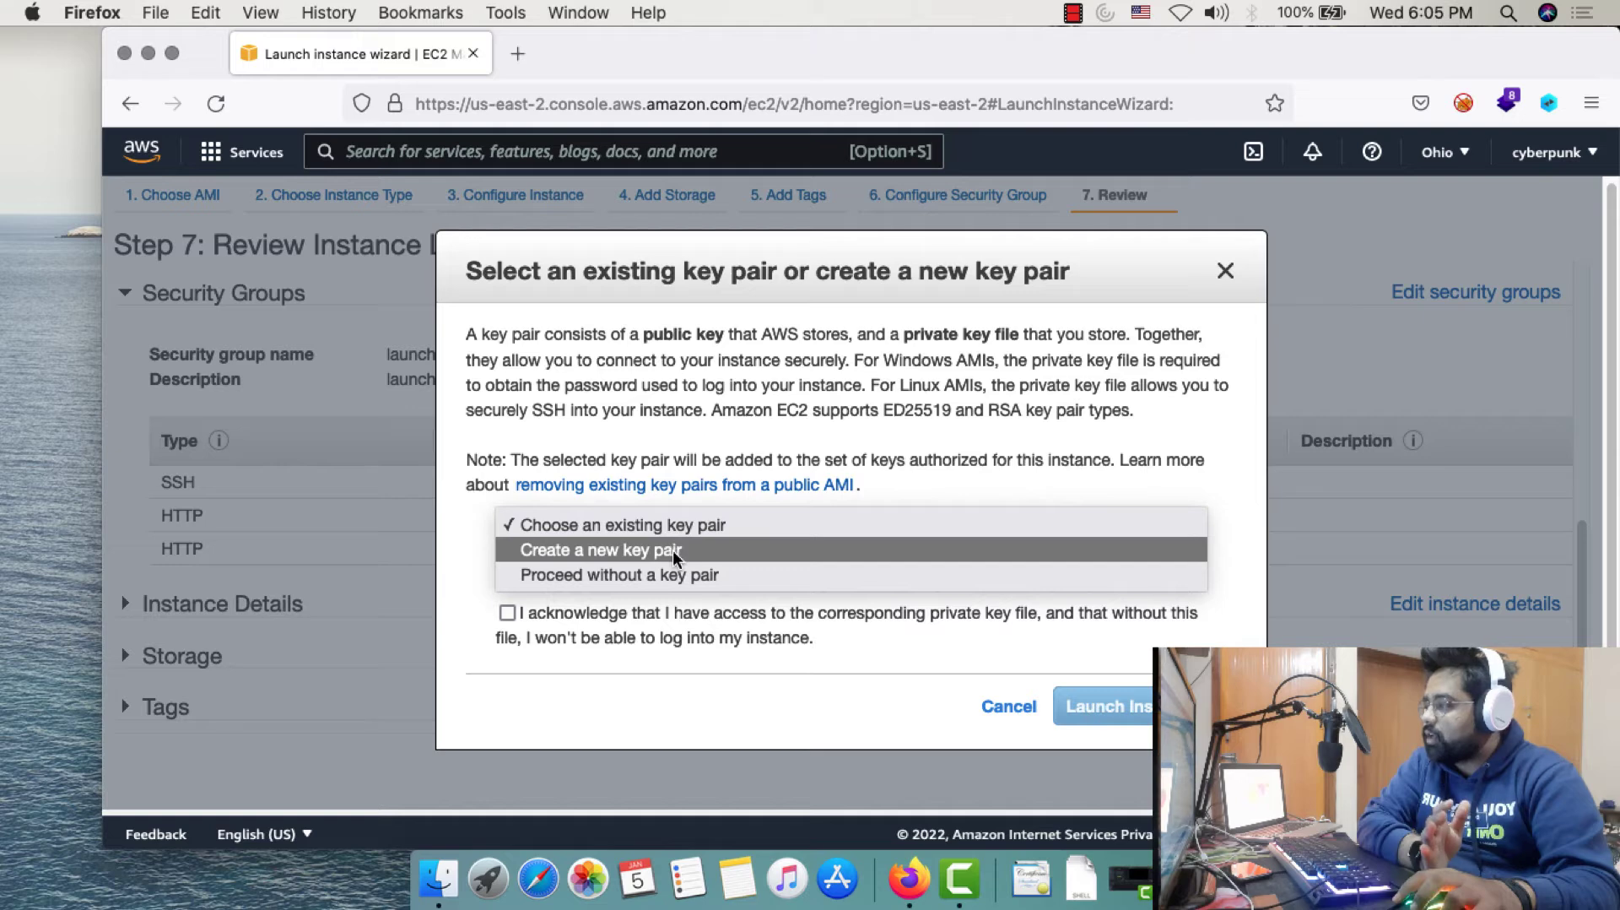
left_click(672, 550)
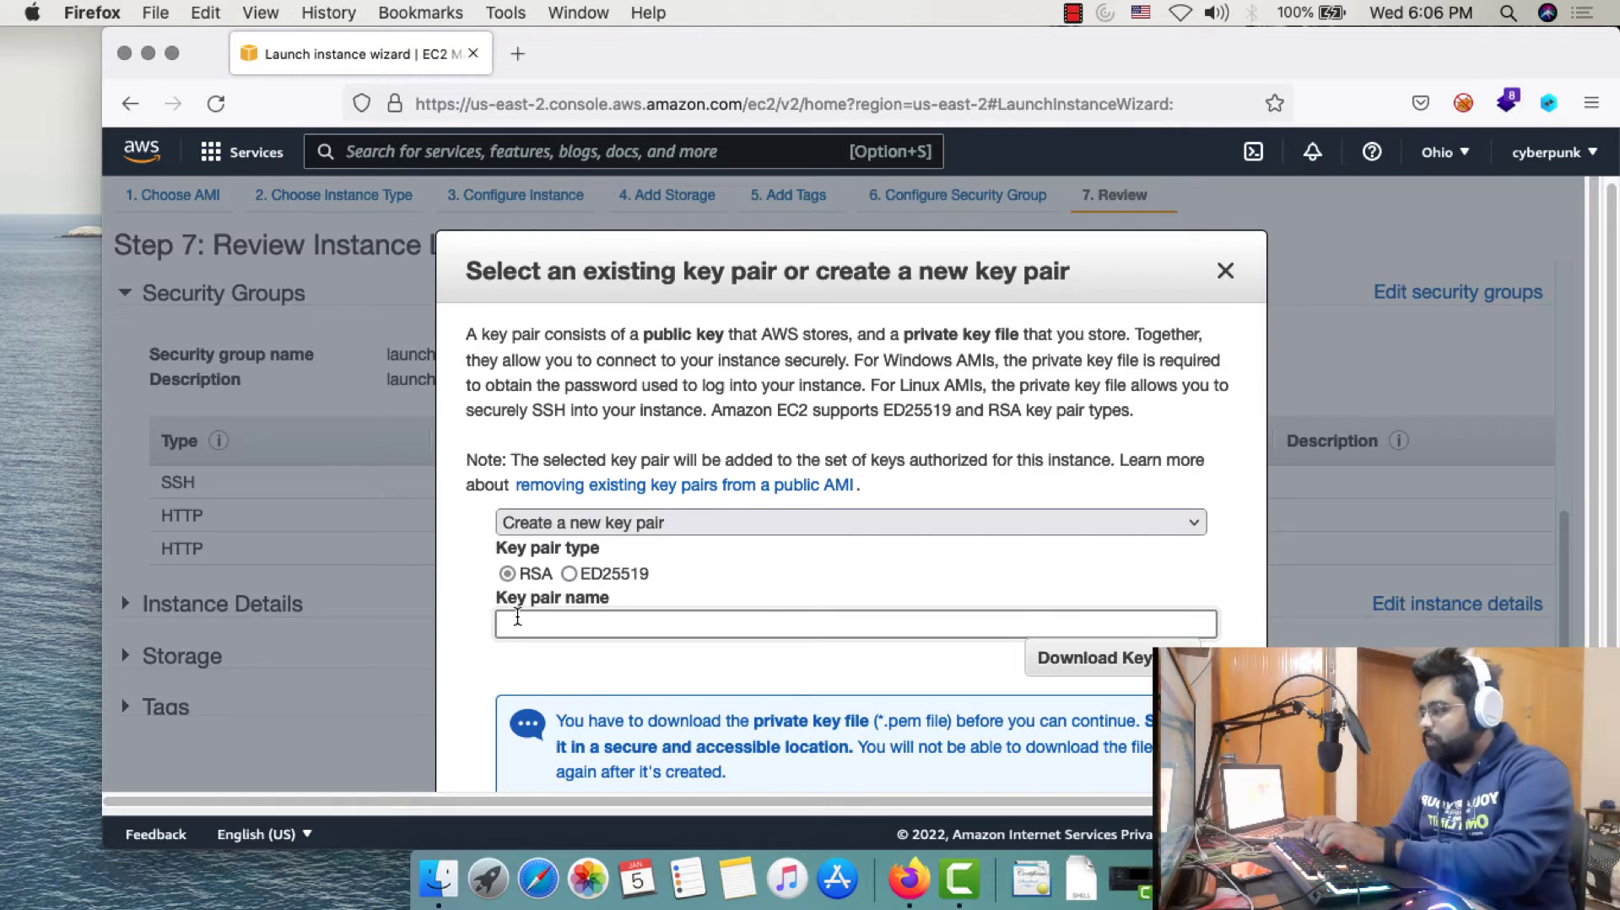
type("ubuntu")
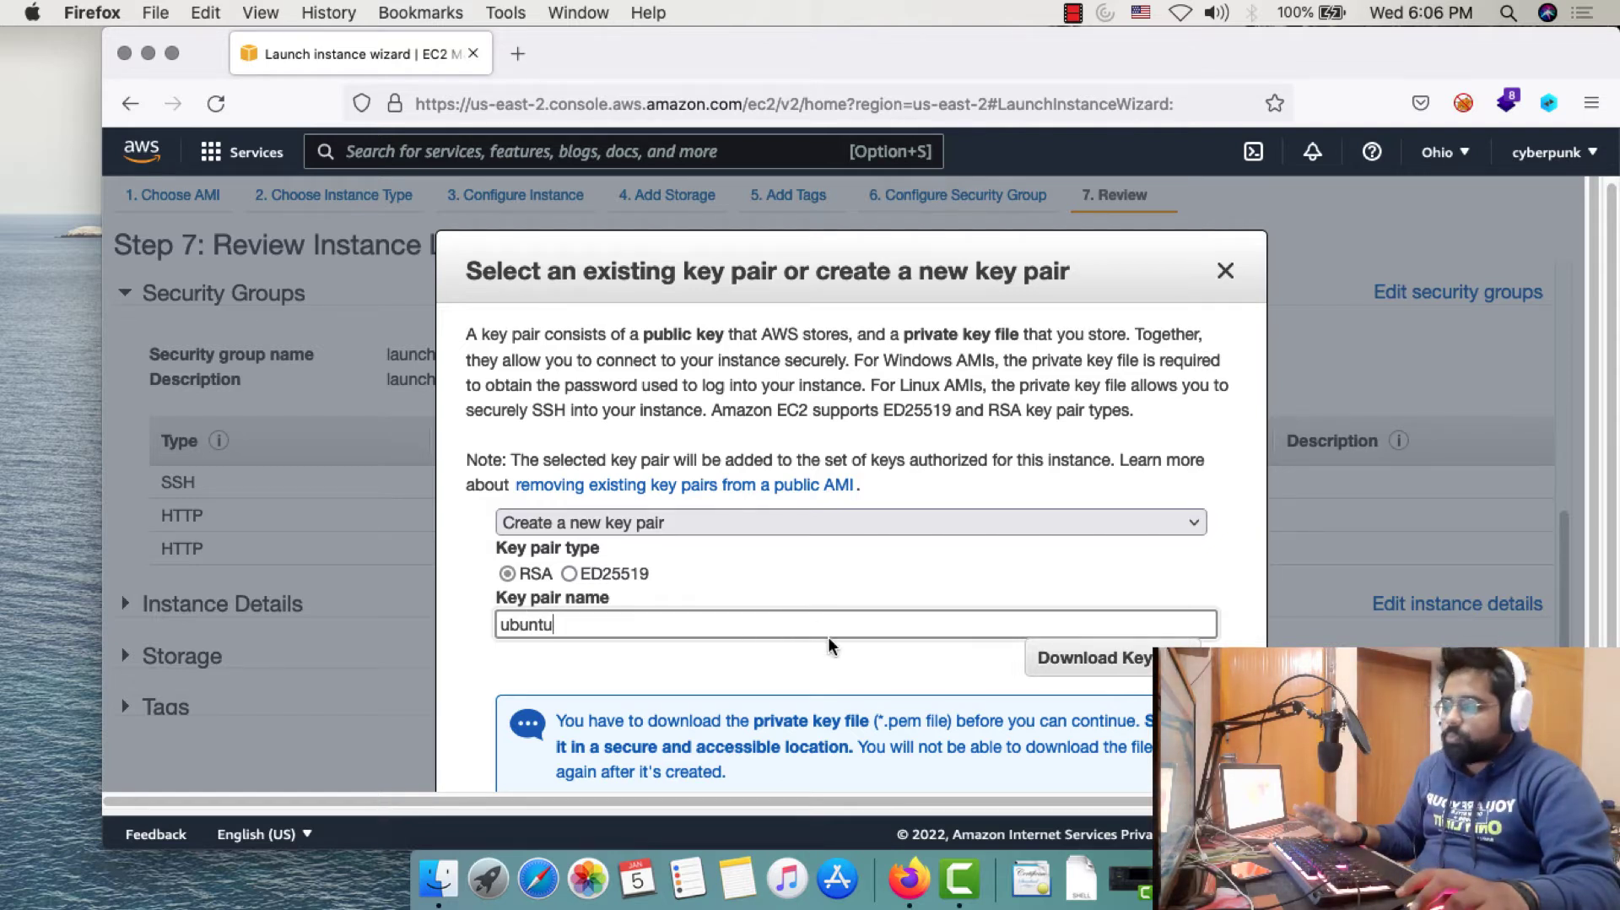
left_click(1087, 666)
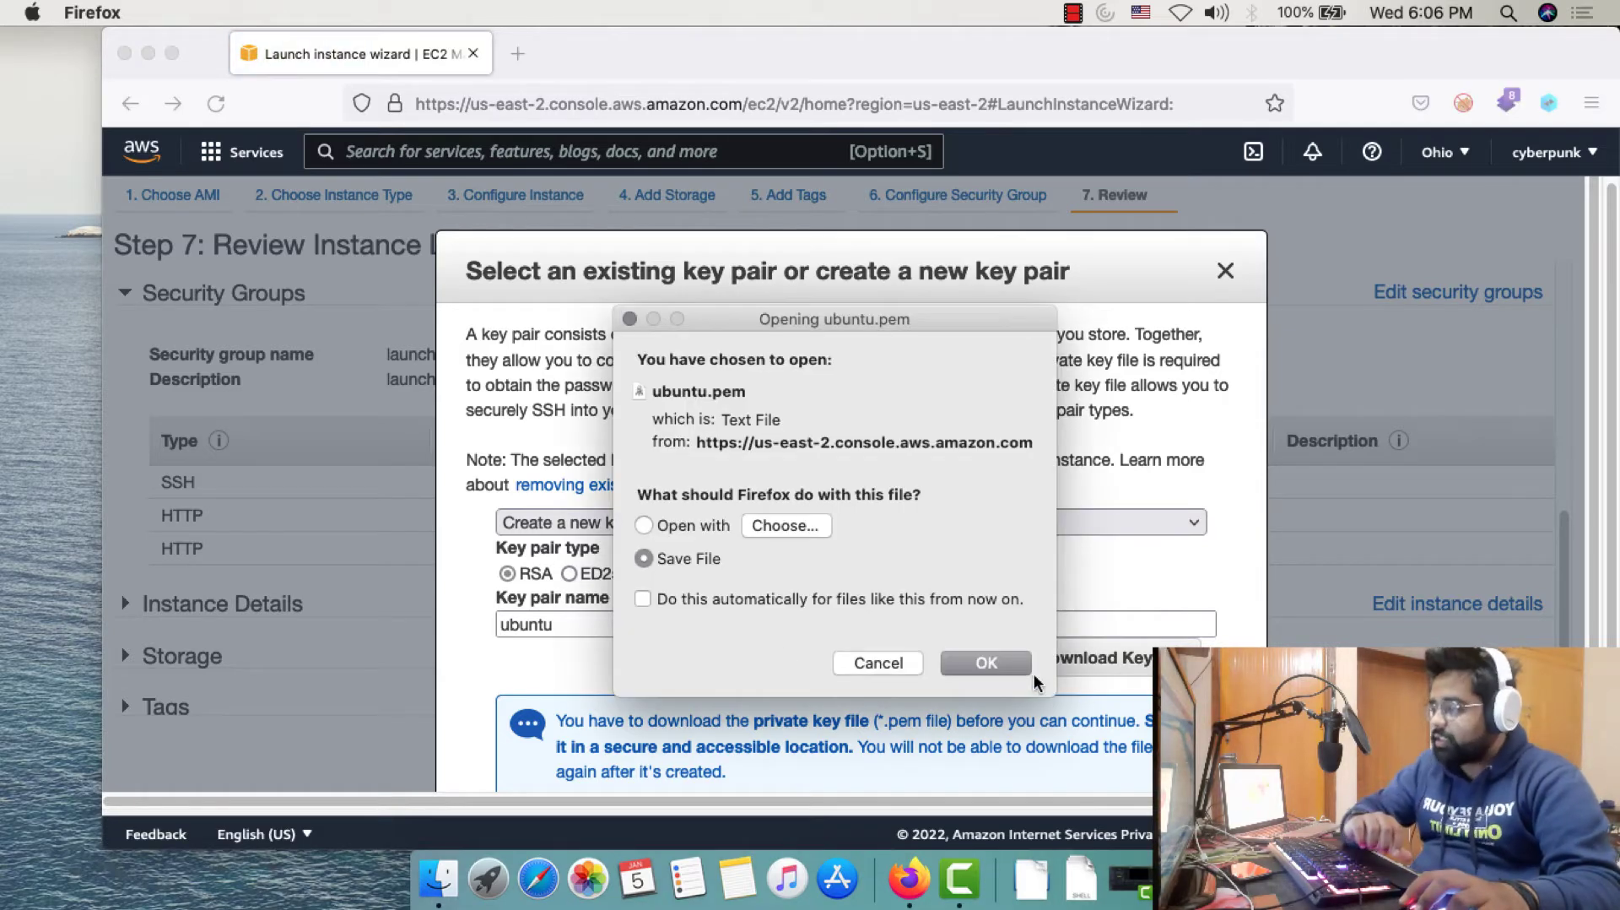
left_click(1028, 661)
scroll(1046, 650, "down", 3)
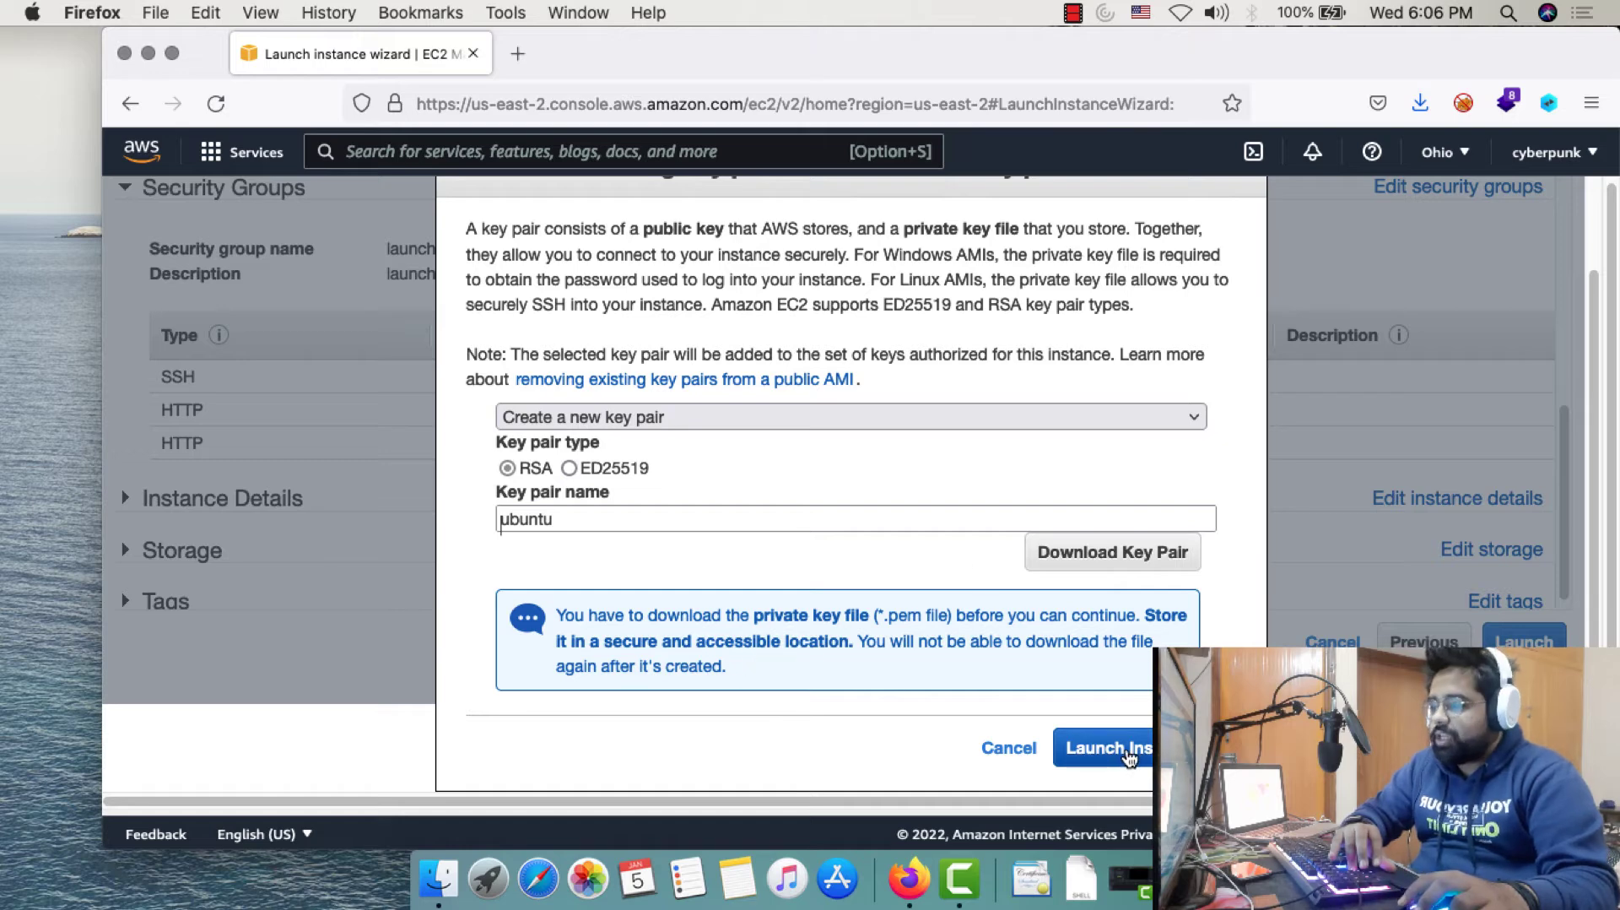
Launch the instance with the ubuntu key pair and view it running in the Instances list
left_click(1128, 755)
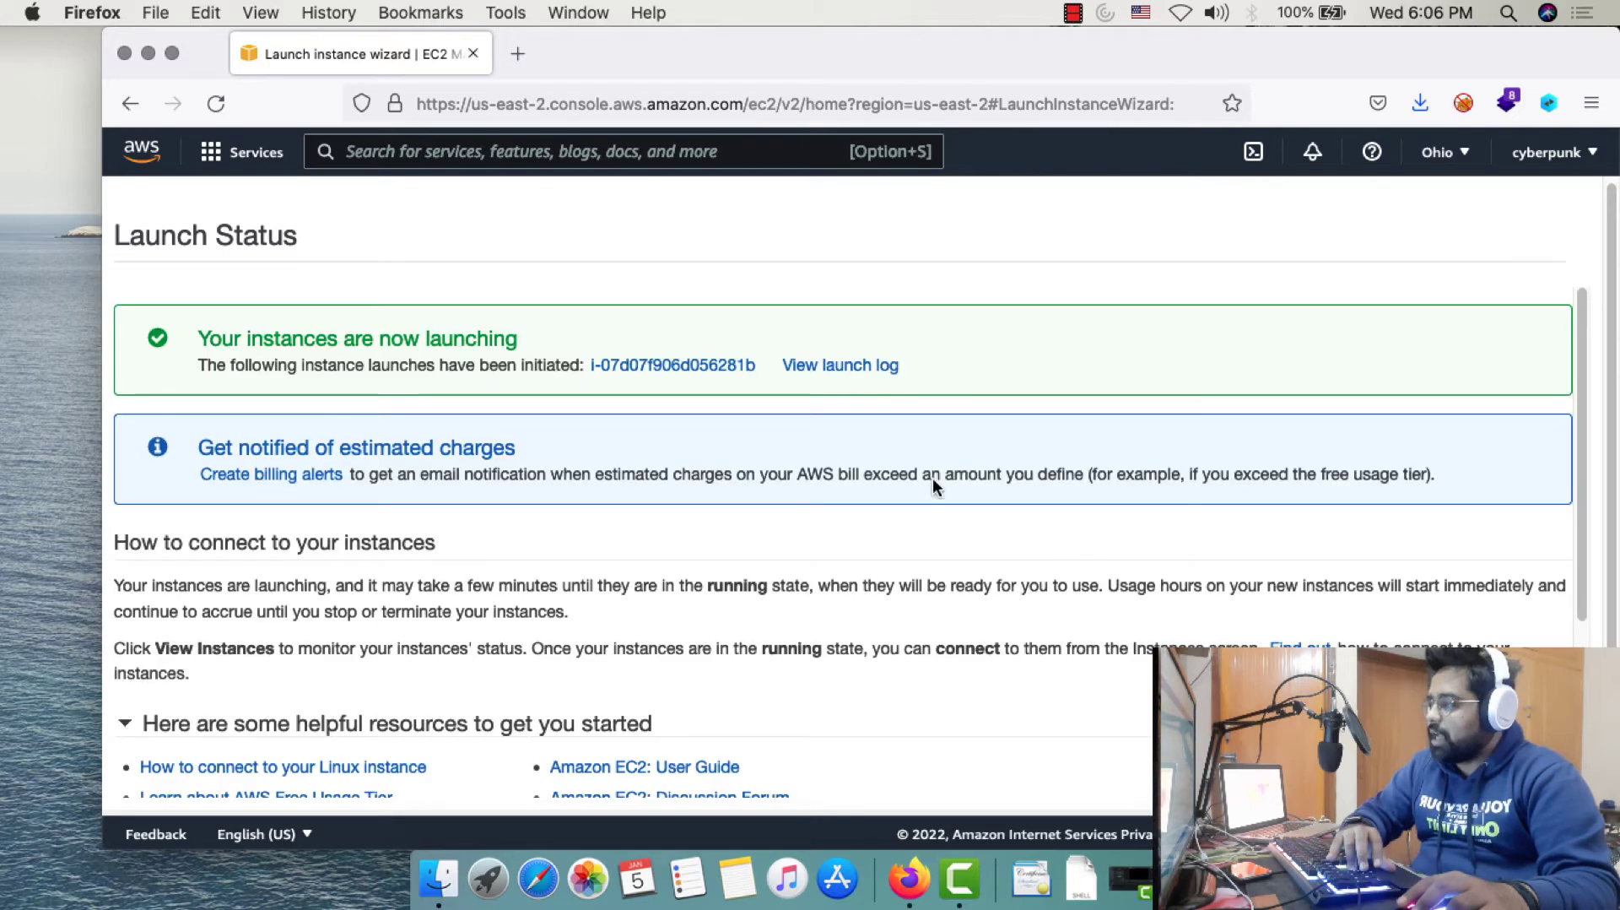
scroll(928, 483, "down", 3)
scroll(921, 491, "down", 2)
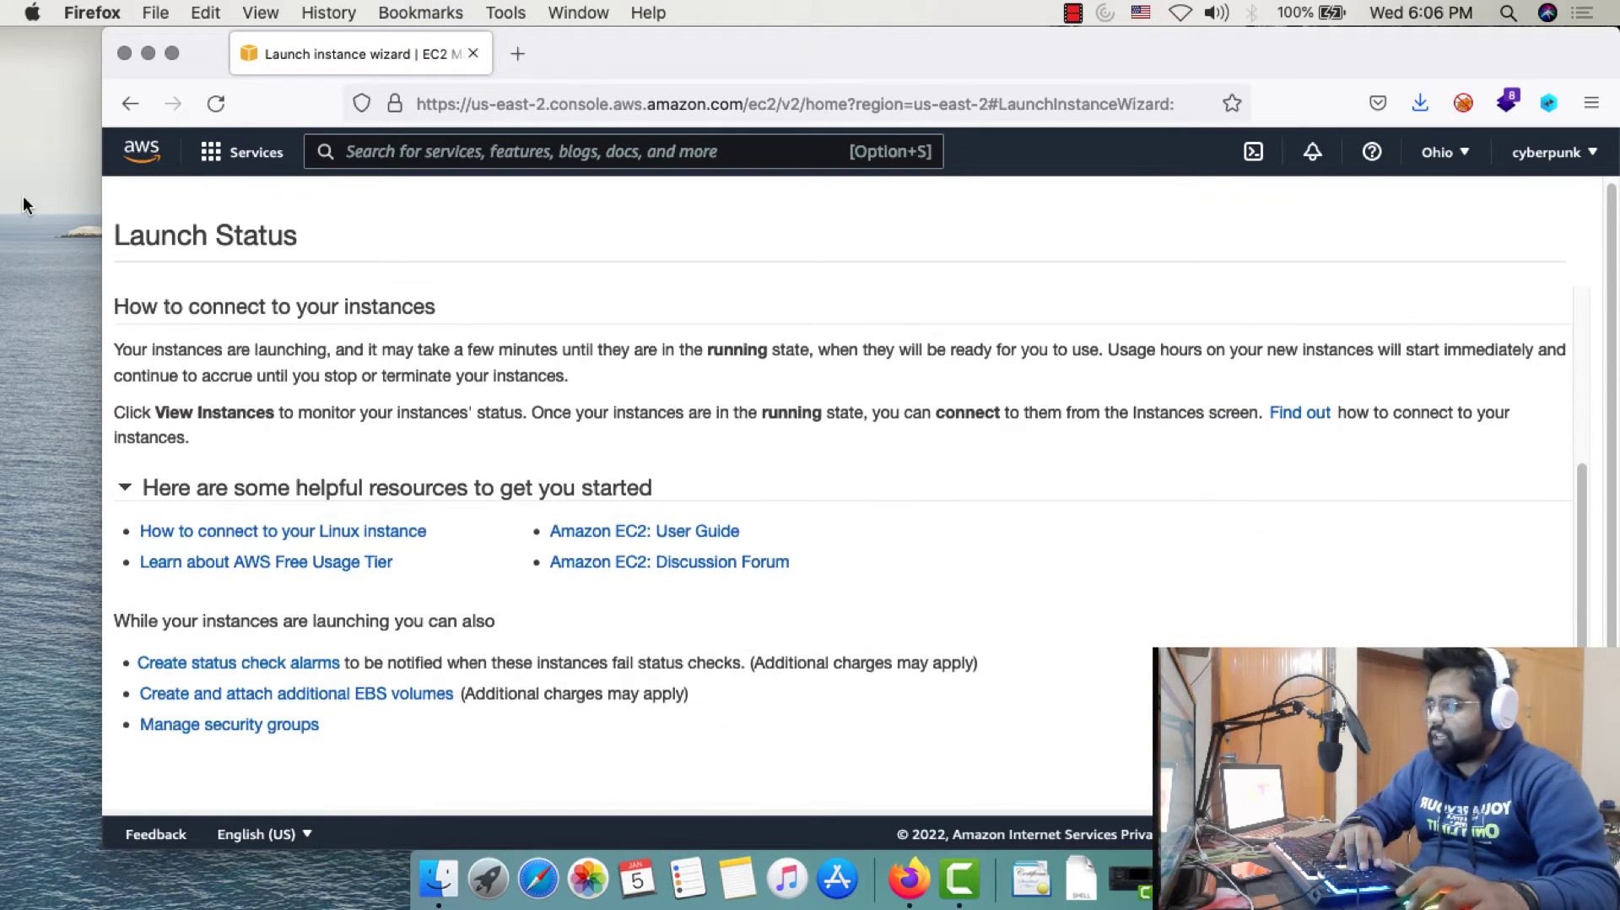
scroll(337, 369, "up", 5)
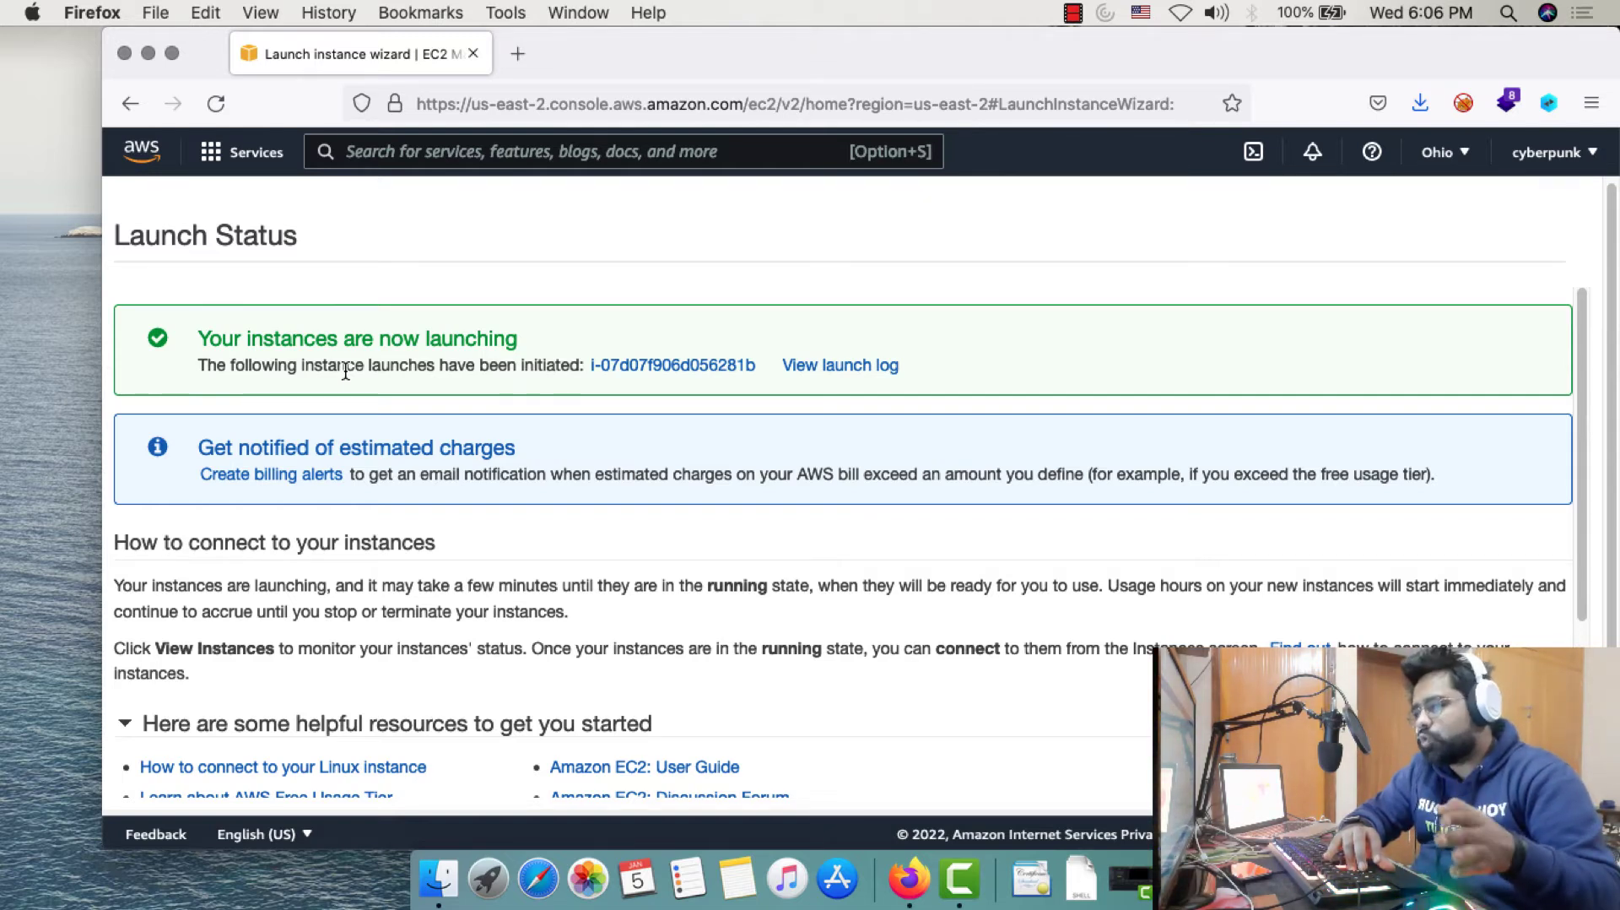
scroll(990, 484, "down", 5)
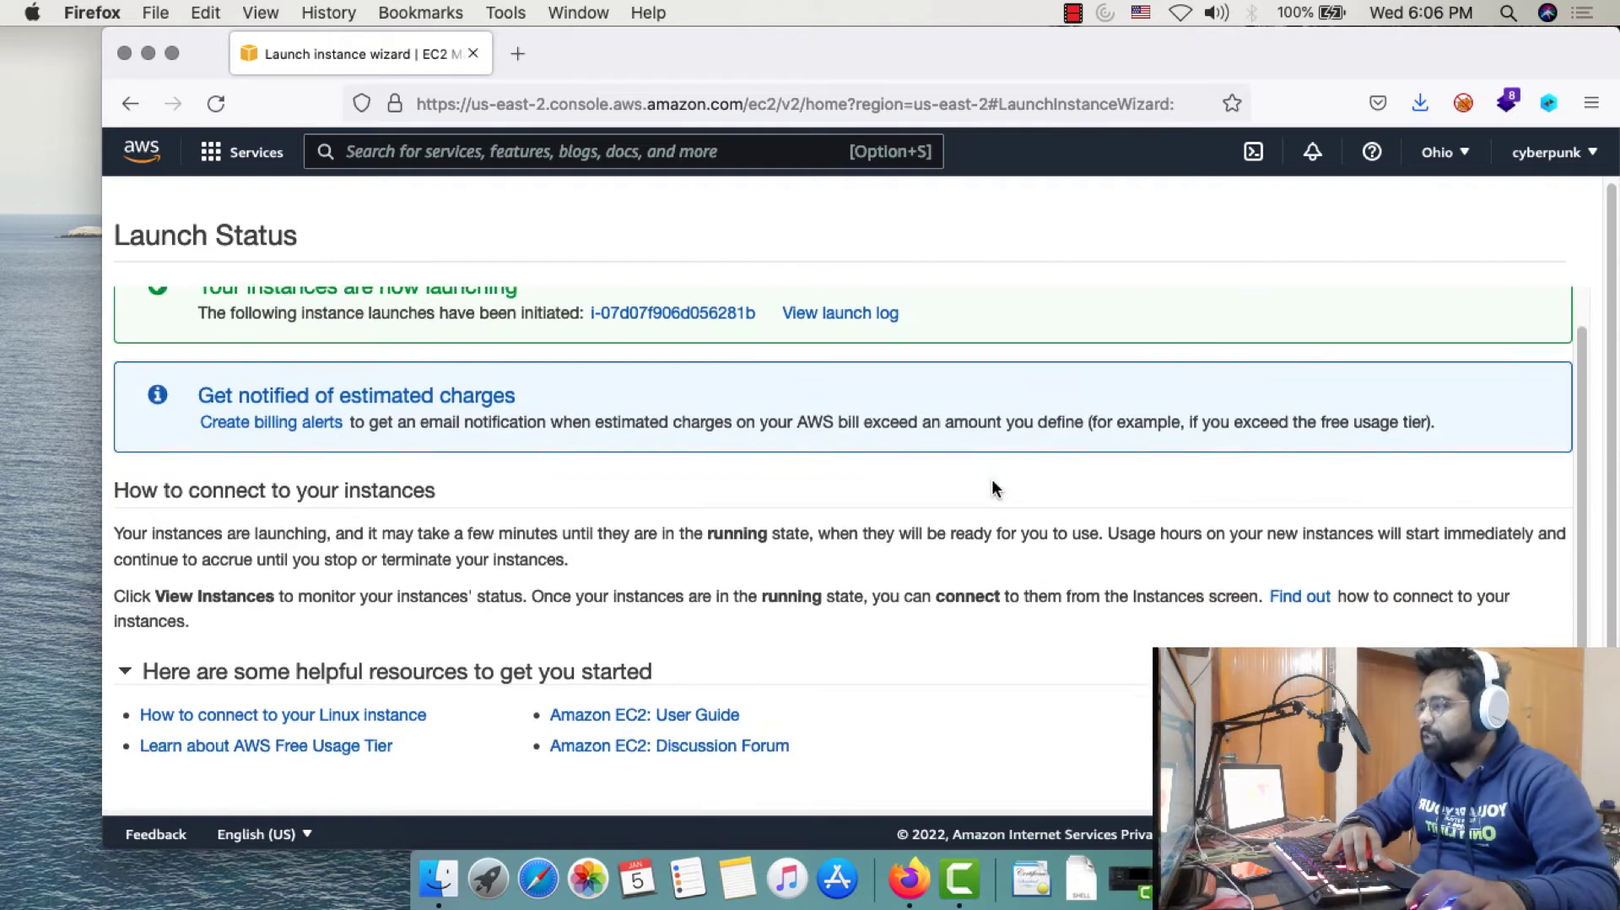
left_click(1512, 780)
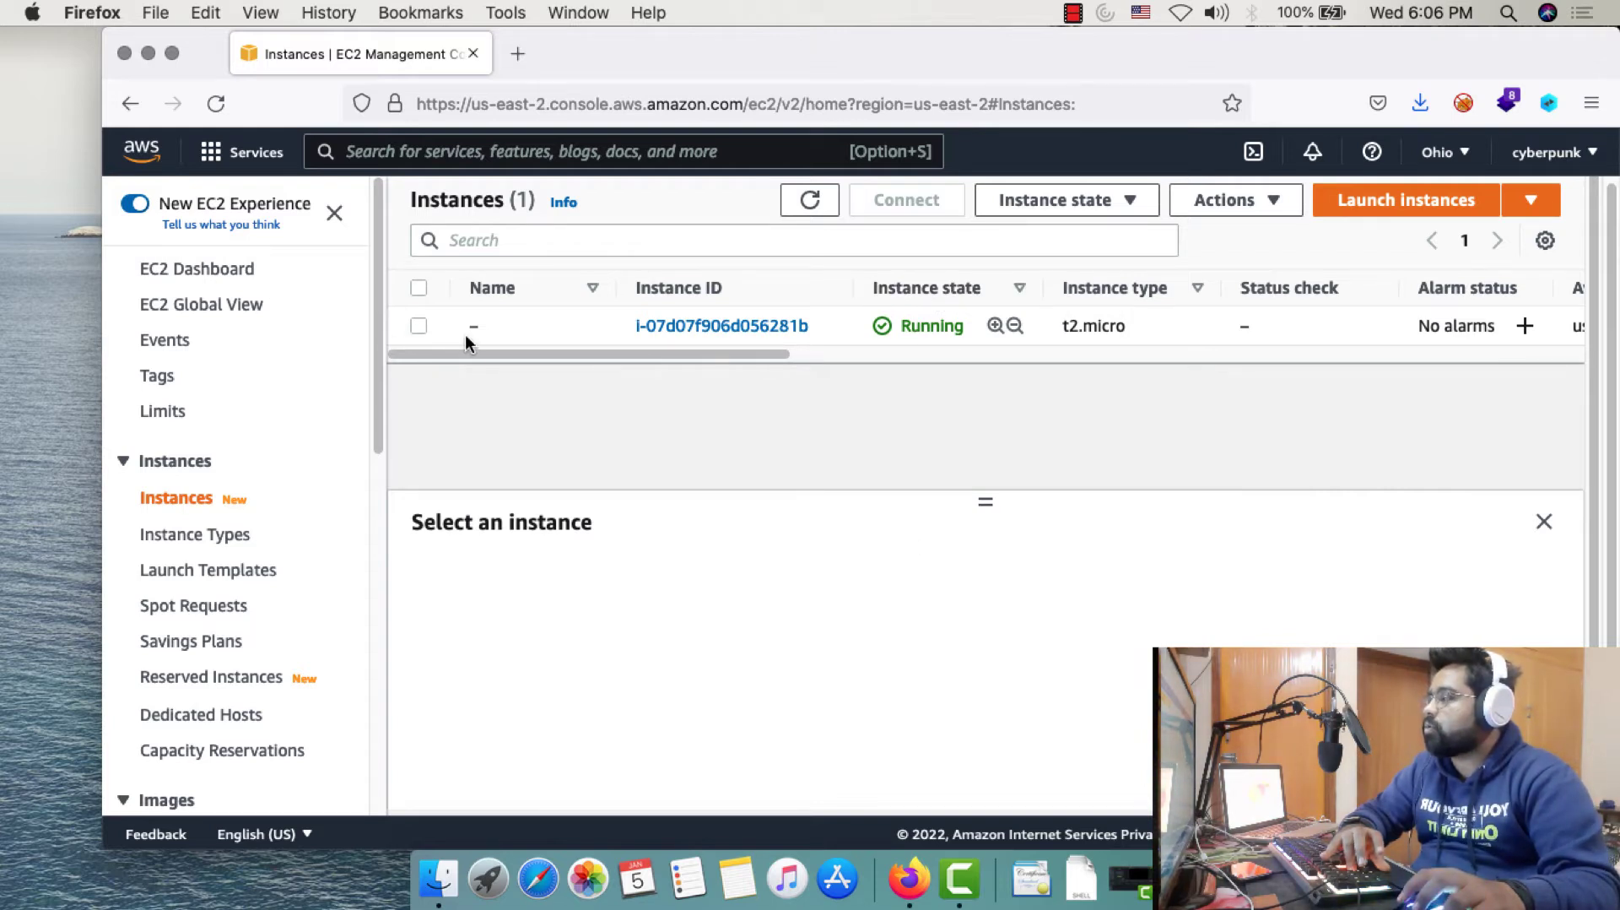
Select the t2.micro instance and open its Connect page on EC2 Instance Connect
left_click(419, 326)
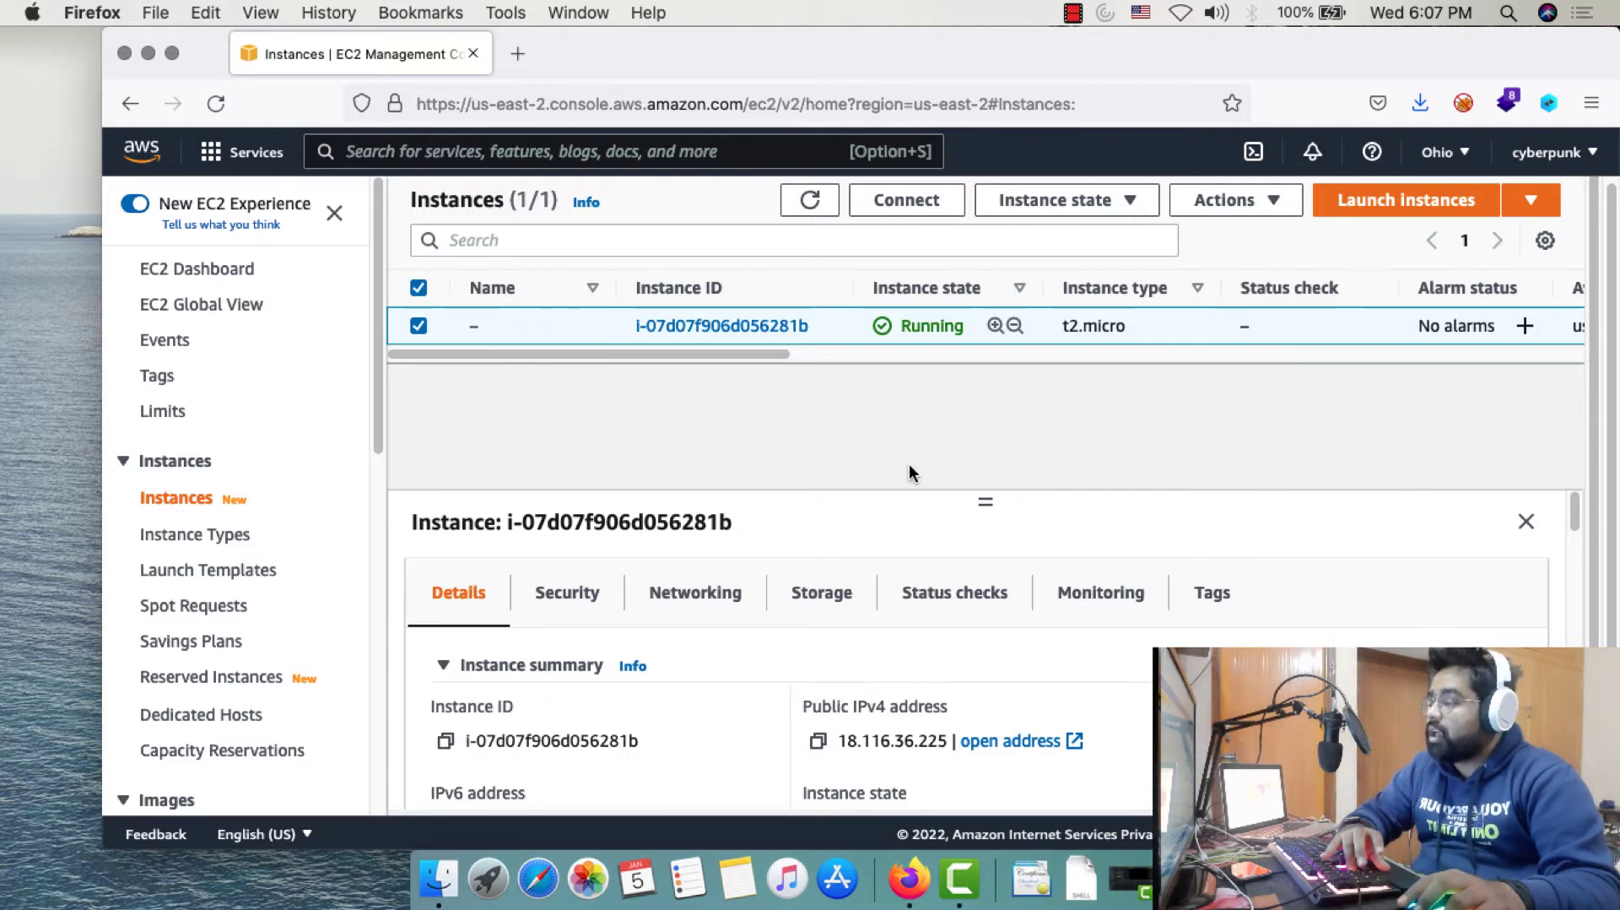
left_click(902, 210)
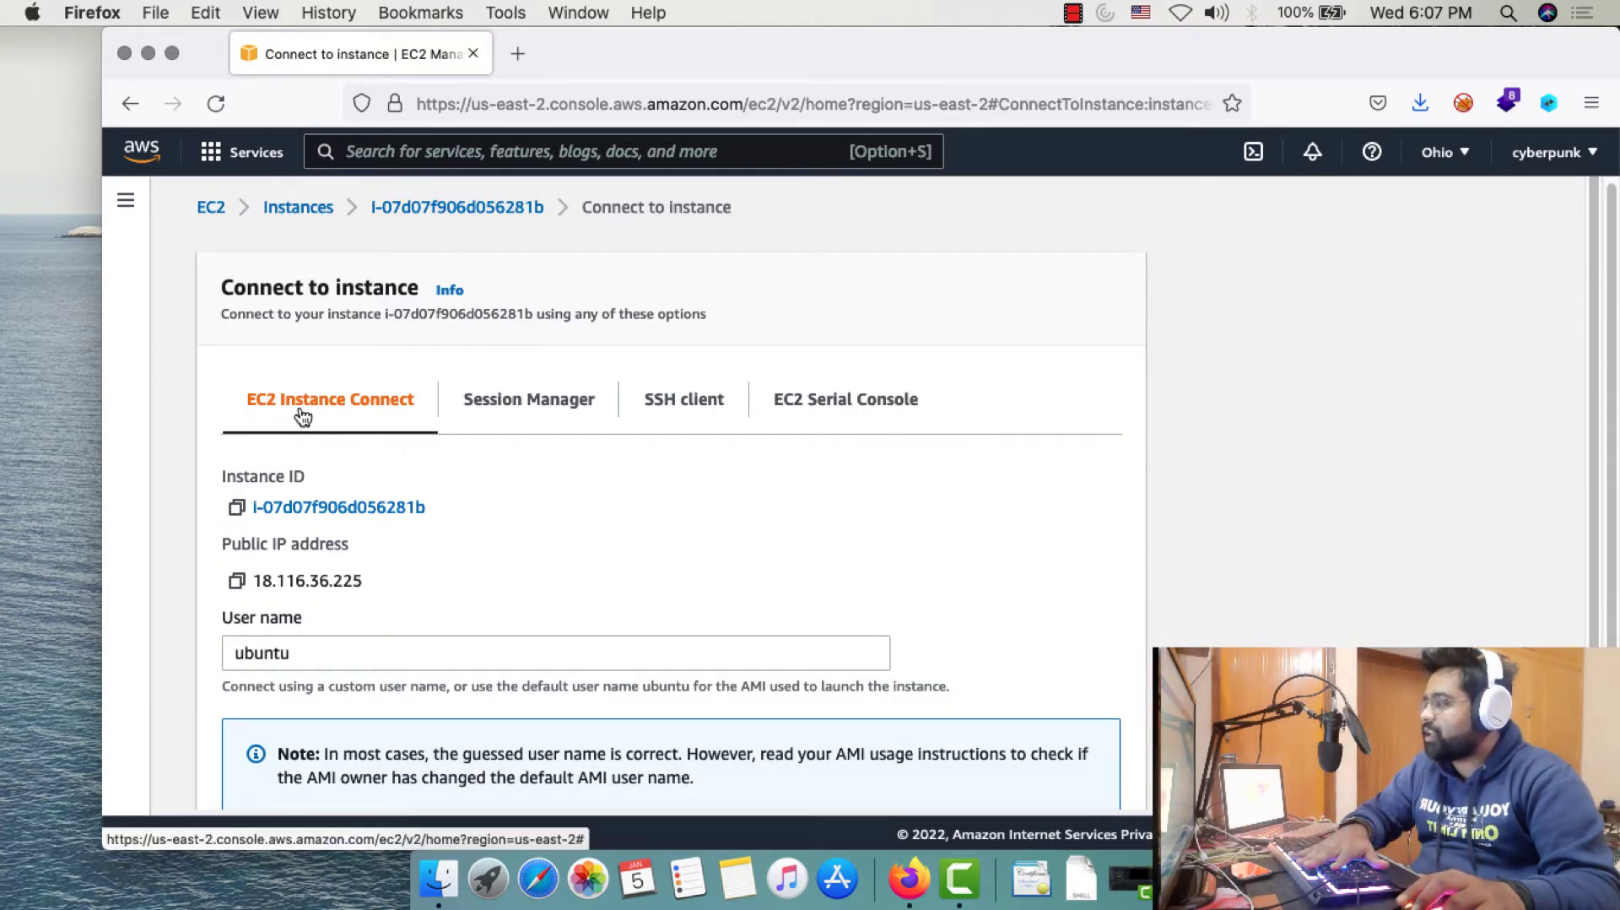
scroll(392, 430, "down", 2)
scroll(394, 432, "down", 2)
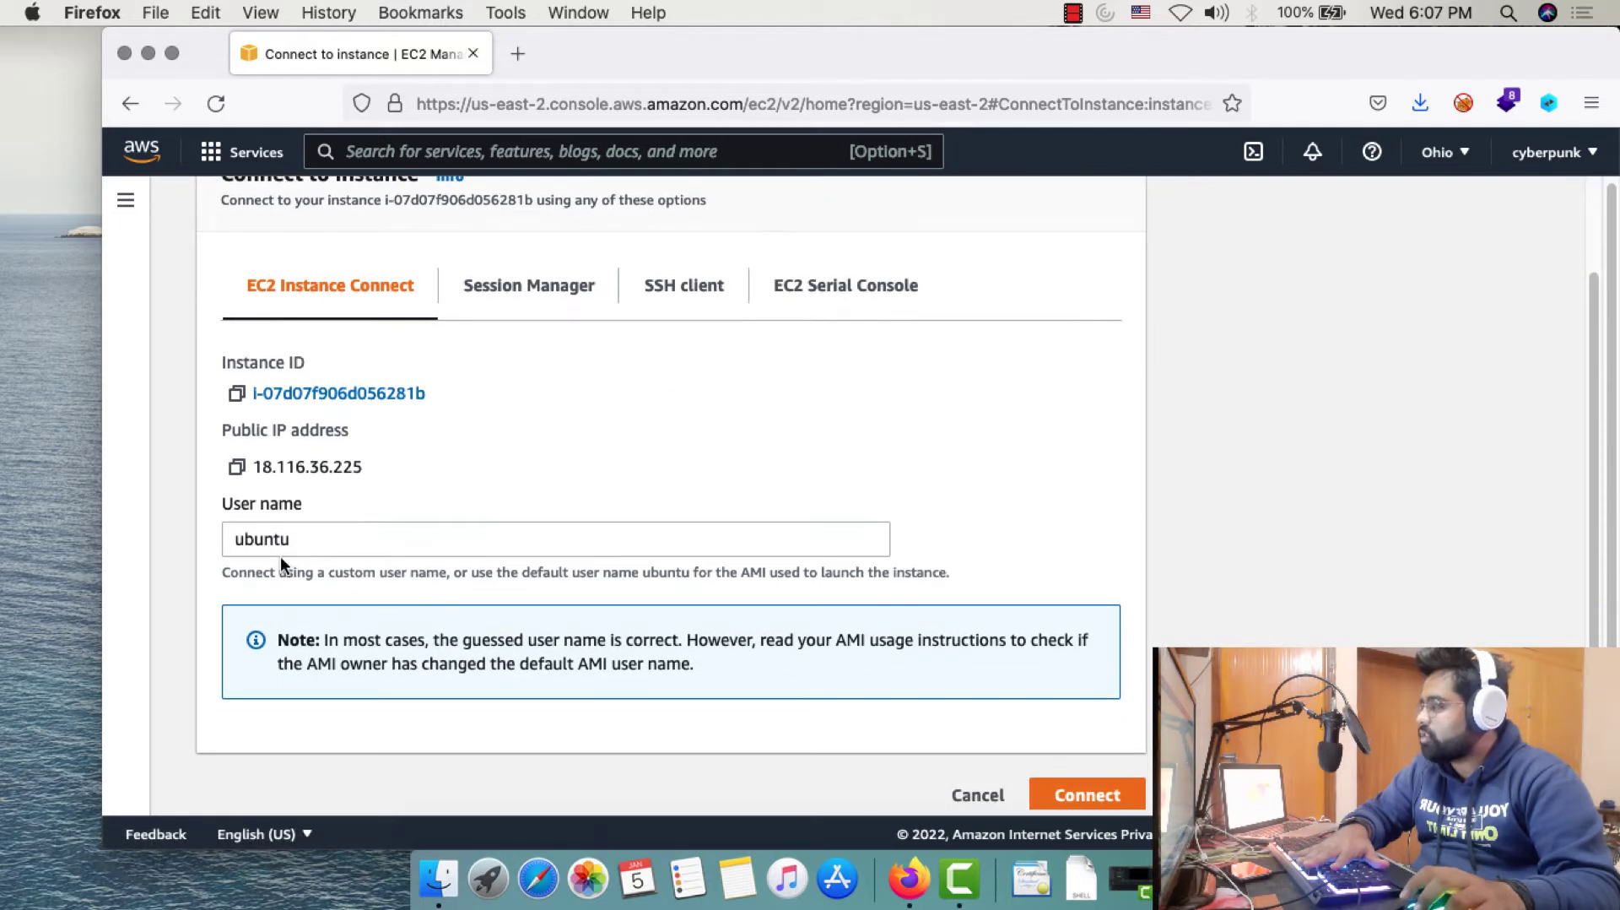
scroll(279, 544, "down", 1)
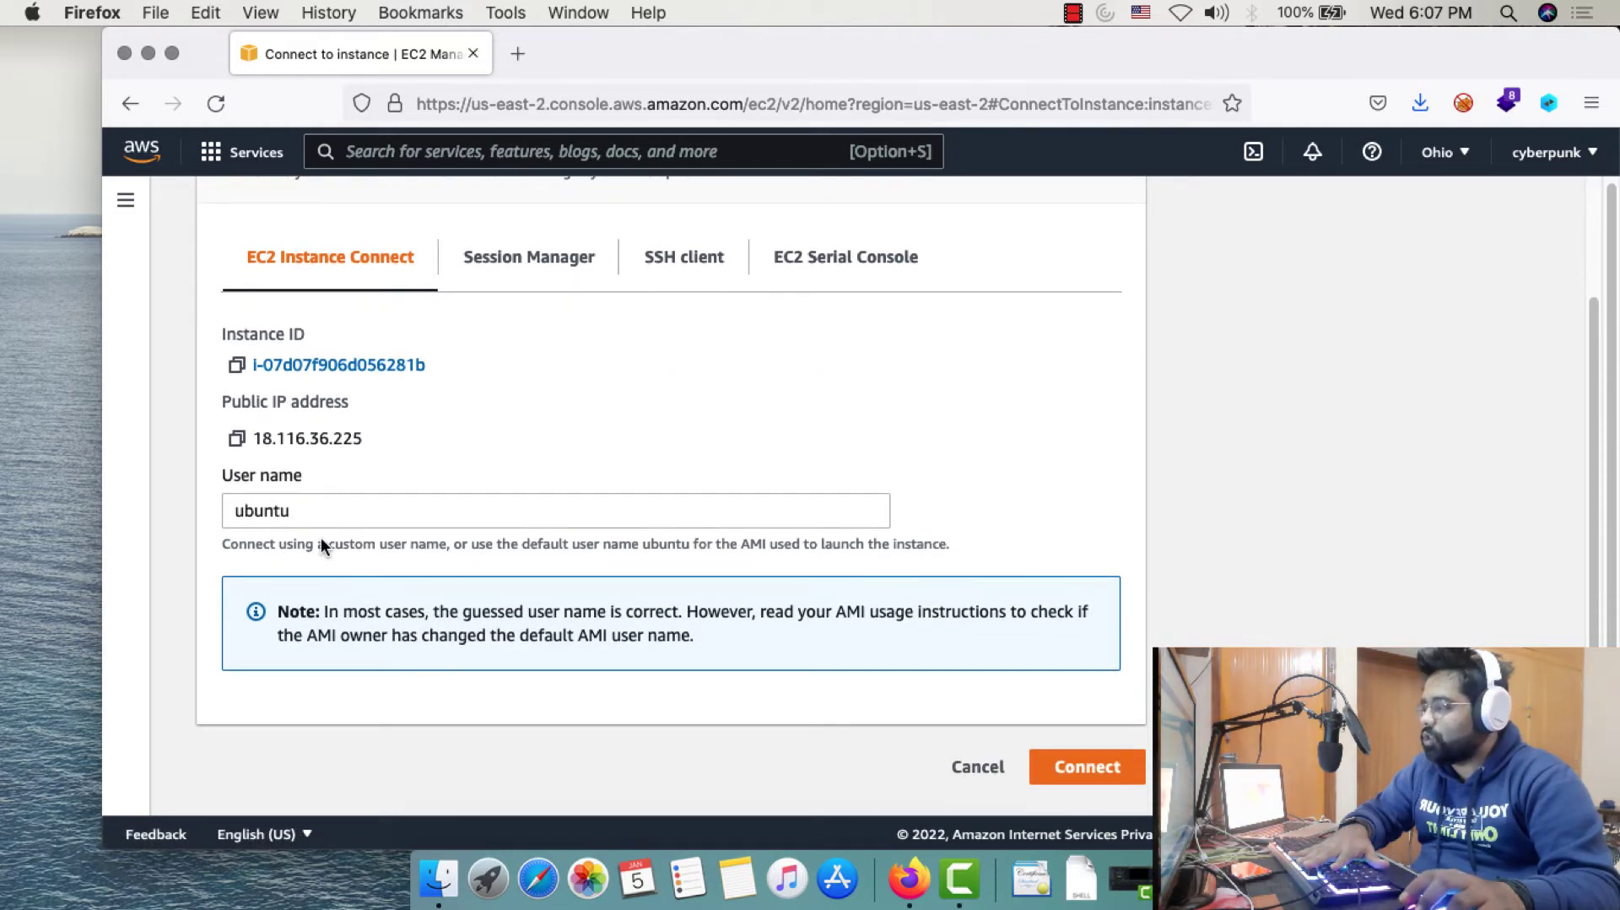
Start an EC2 Instance Connect browser session in a new tab, then return to the first tab
left_click(1082, 766)
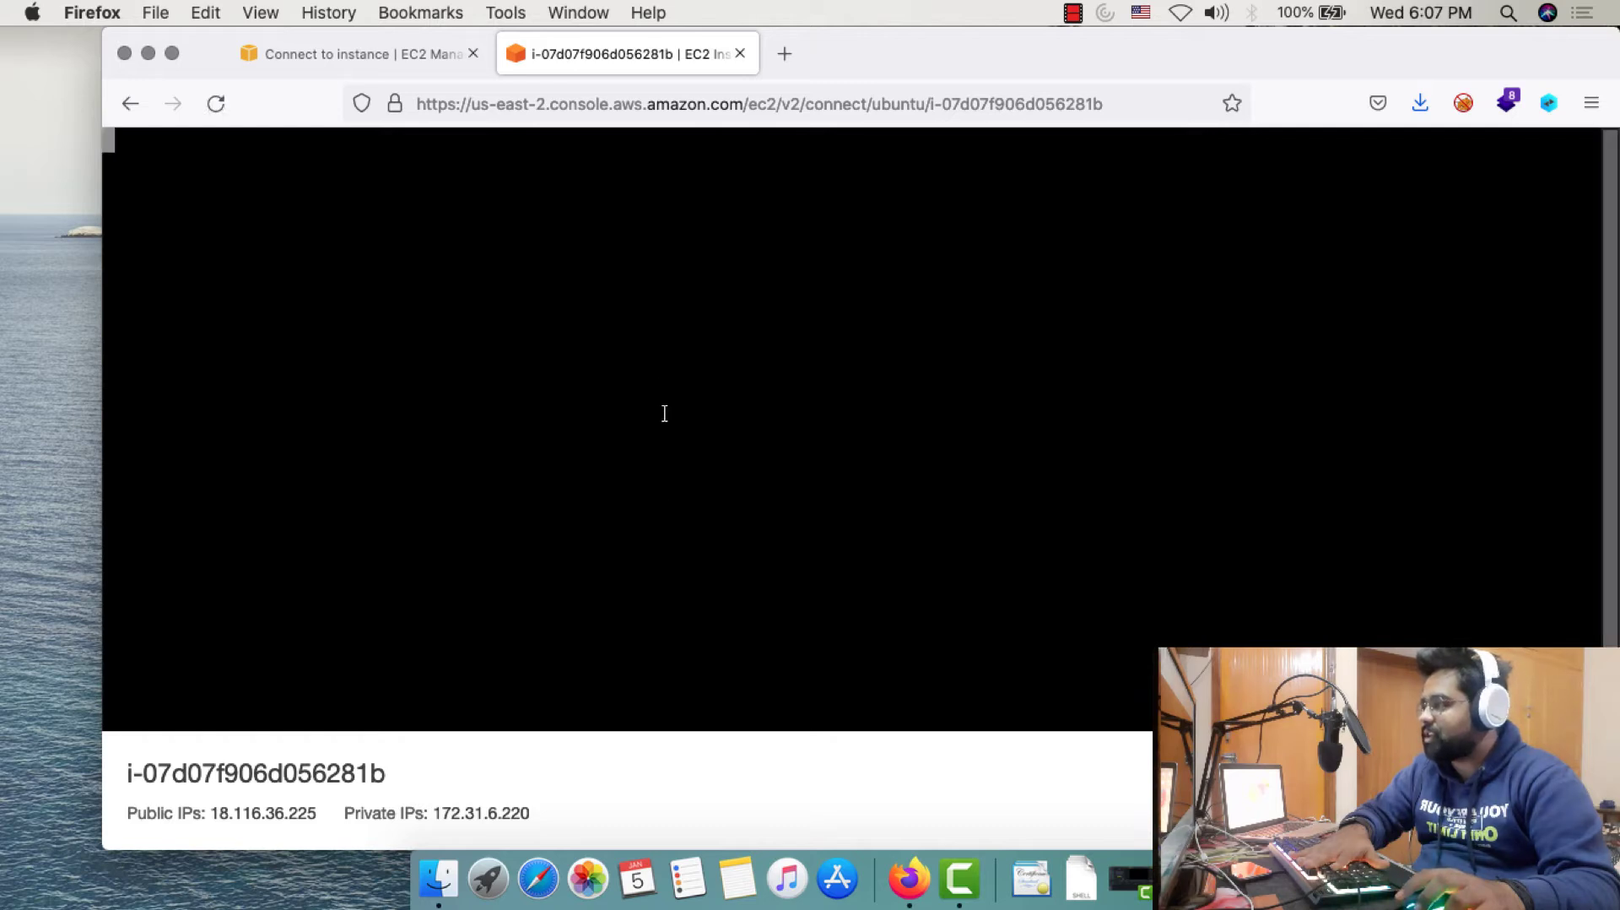
left_click(376, 52)
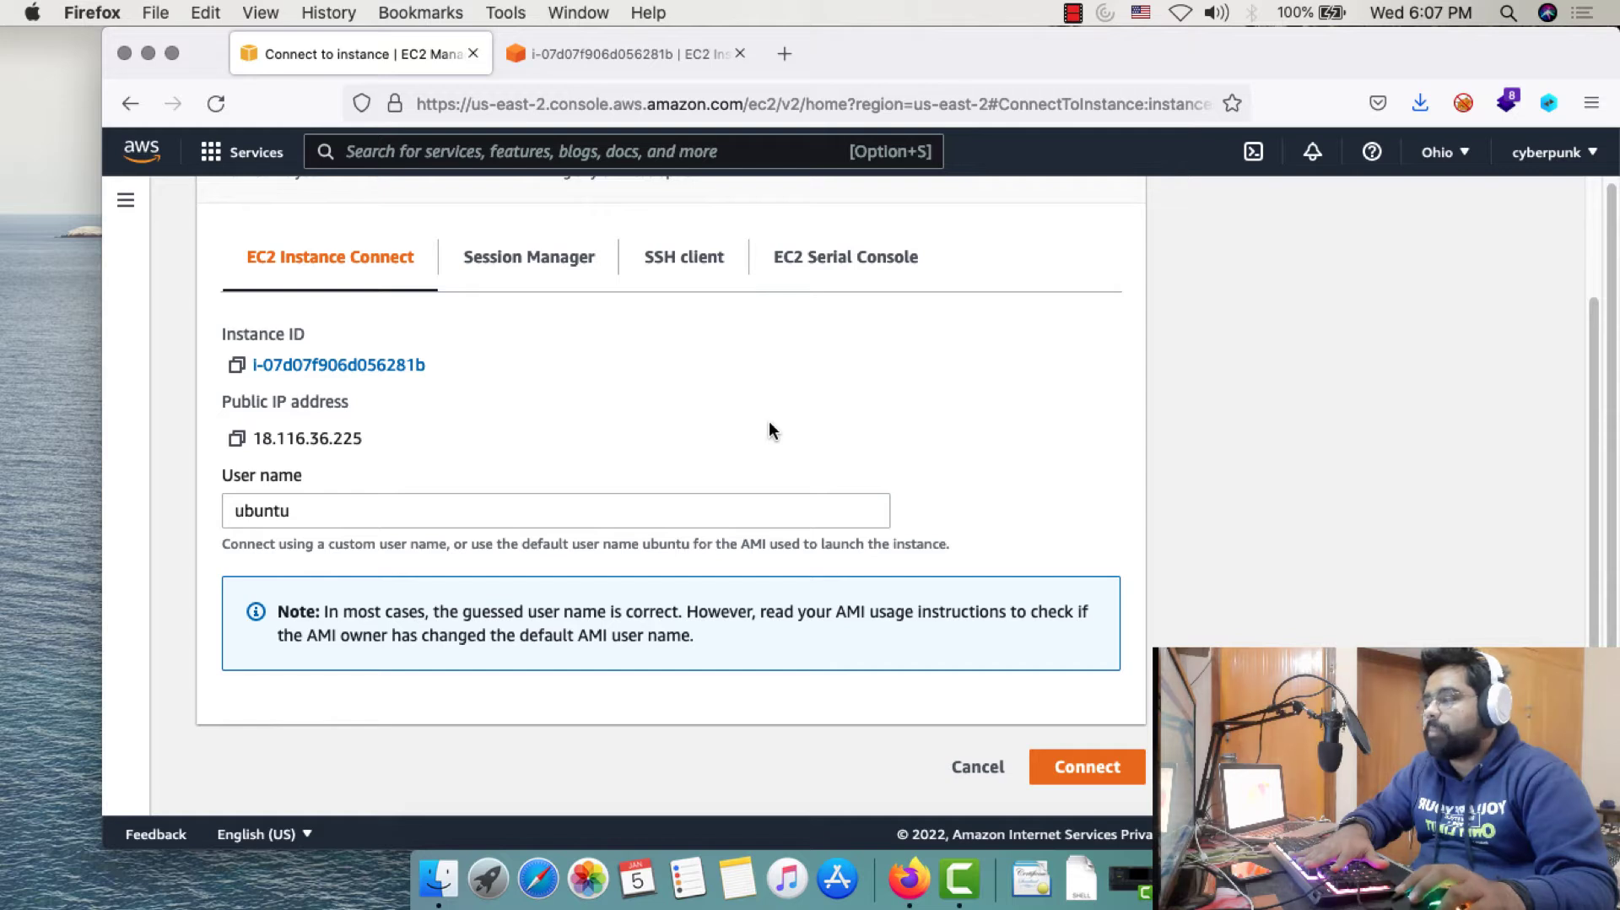
Show the SSH client instructions, including chmod 400 ubuntu.pem and the ssh example command
left_click(672, 260)
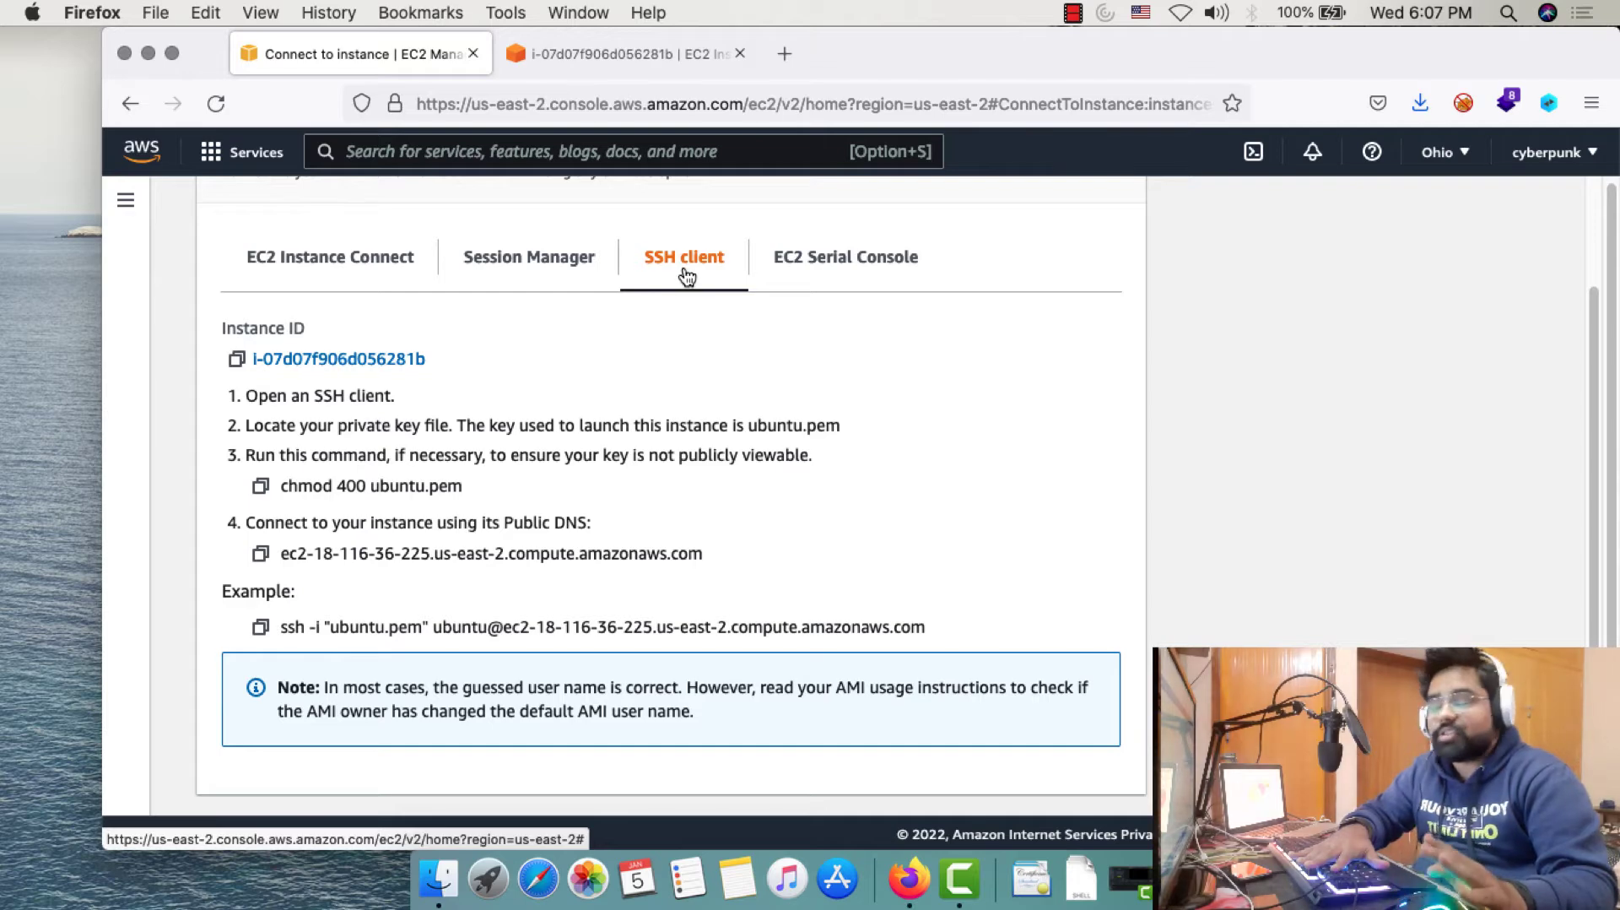
scroll(284, 401, "down", 1)
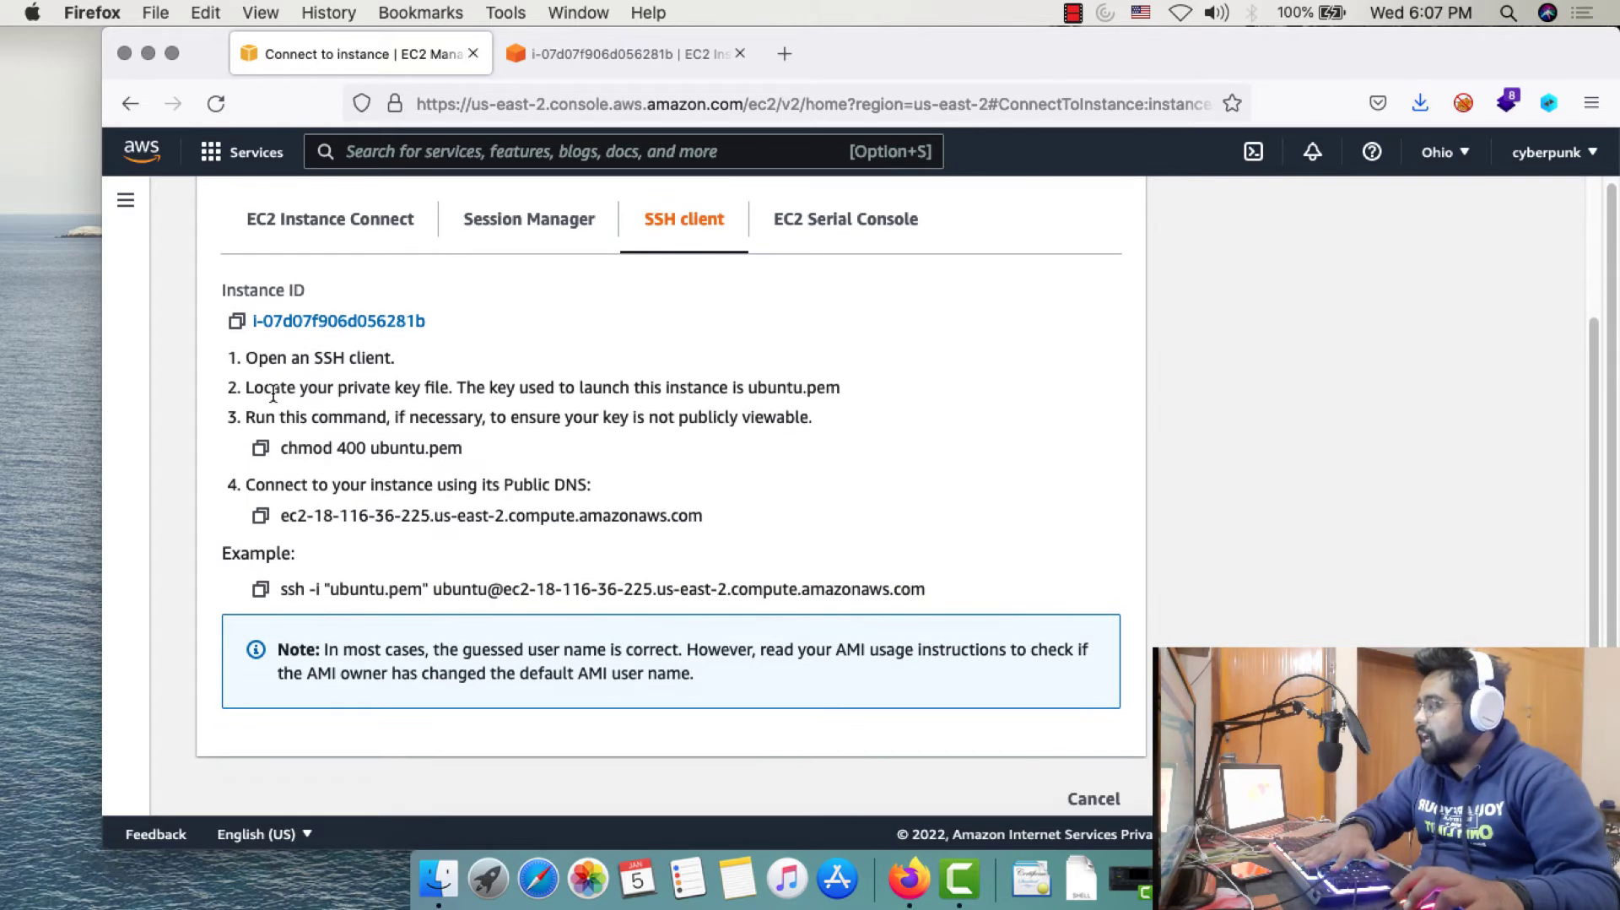
left_click_drag(260, 372, 902, 593)
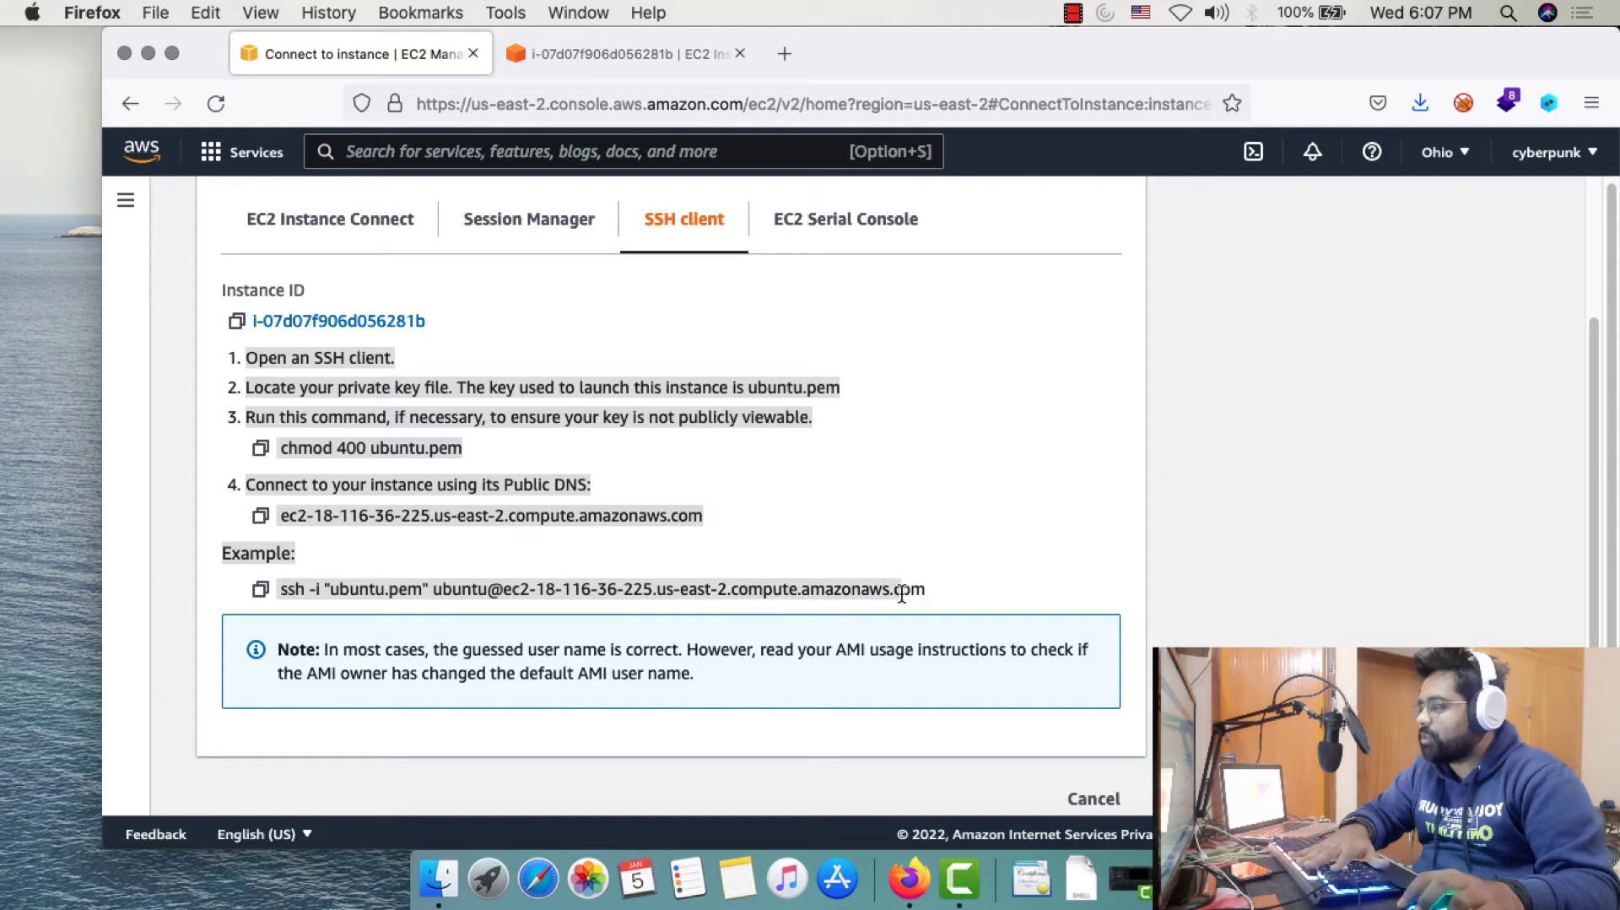
left_click(982, 583)
scroll(982, 583, "down", 1)
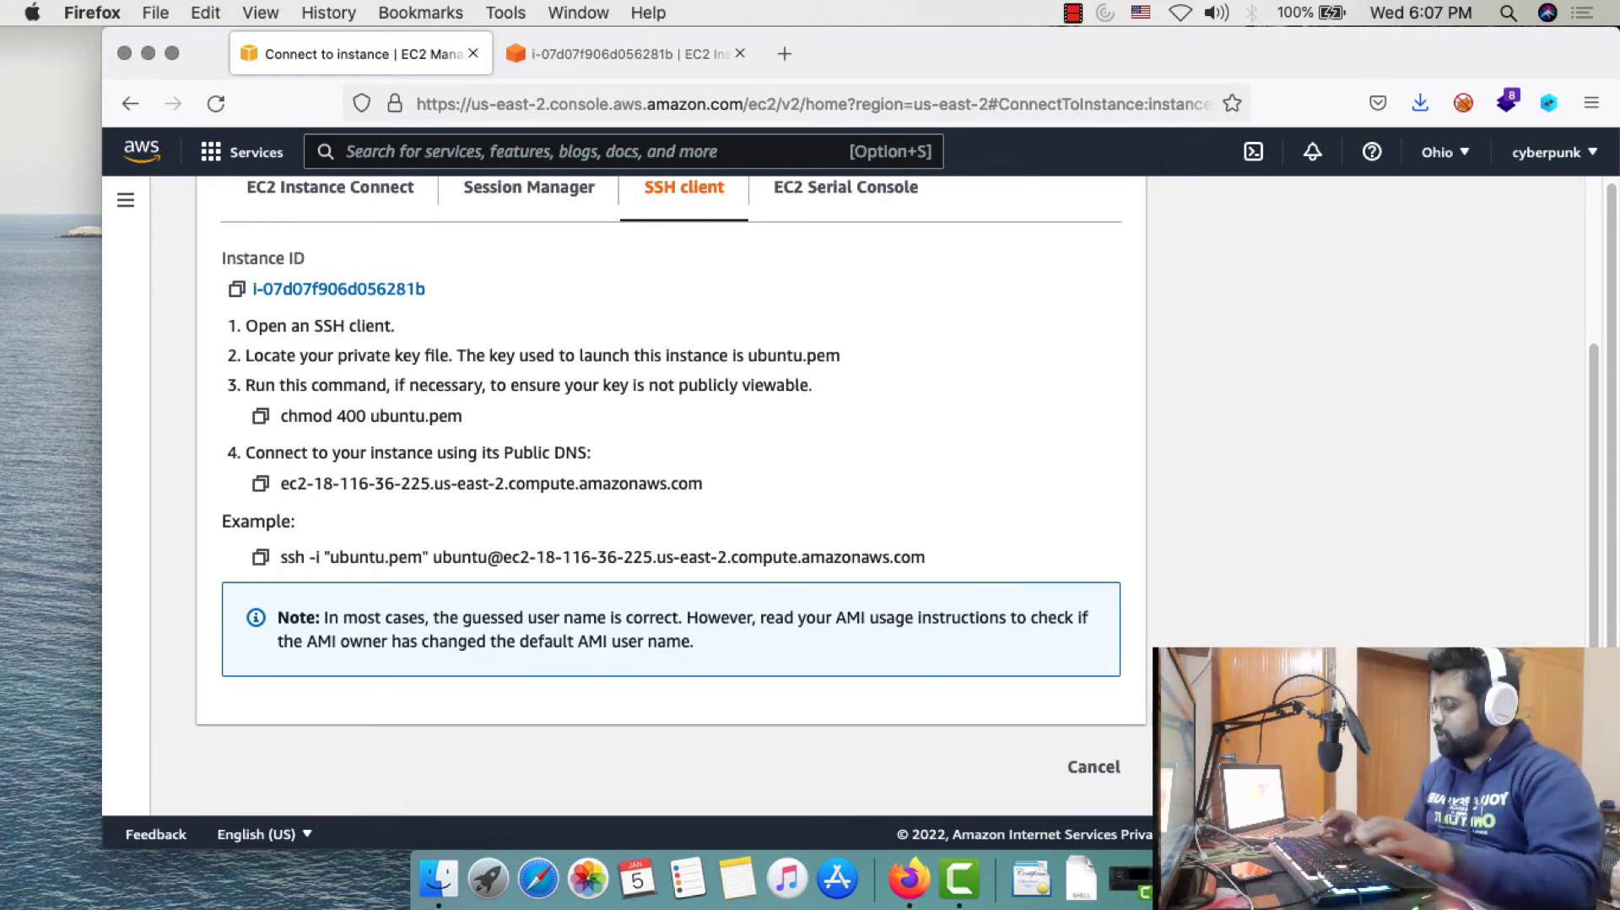
Open Terminal, change into Downloads, and list ubuntu.pem's current permissions with ls -l
key("super+space")
type("terminal")
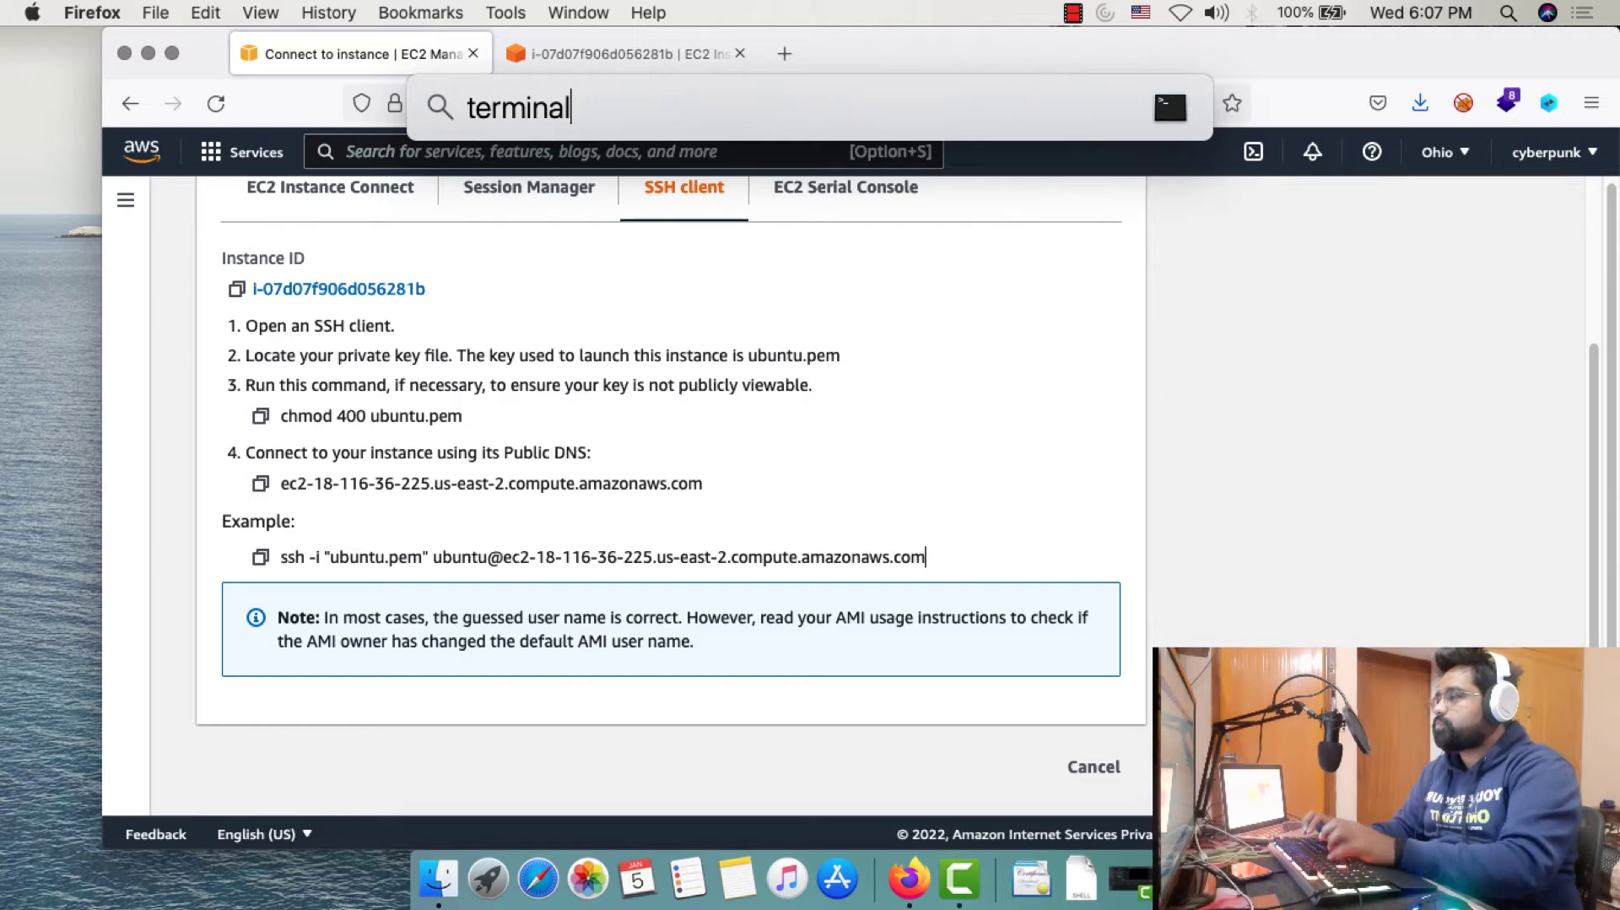
key("Return")
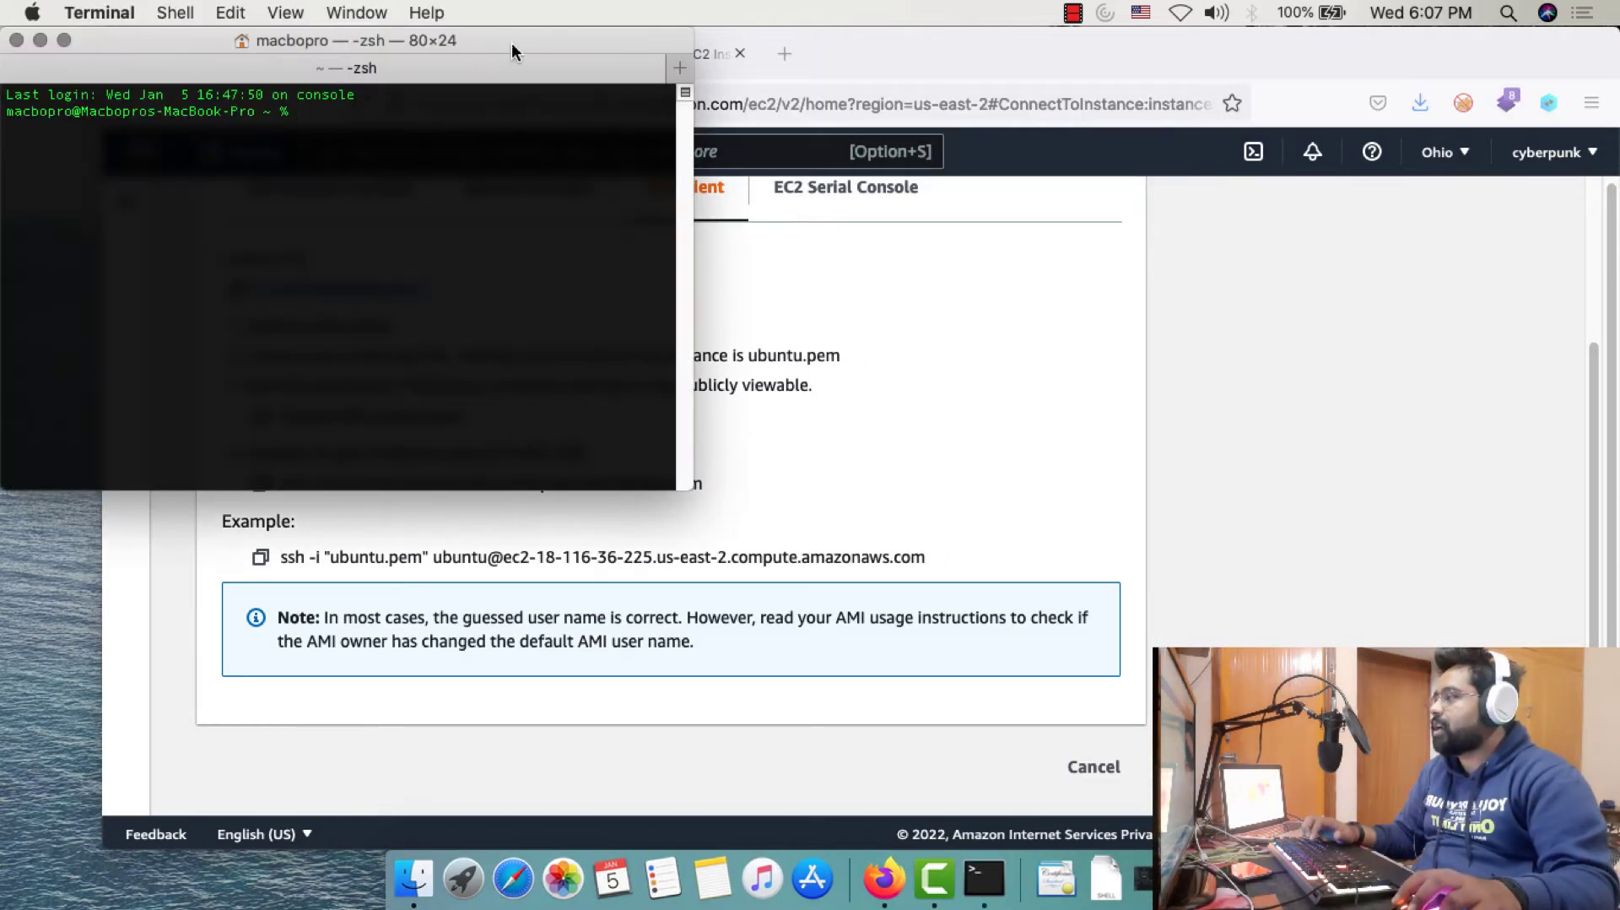
left_click_drag(514, 42, 1421, 215)
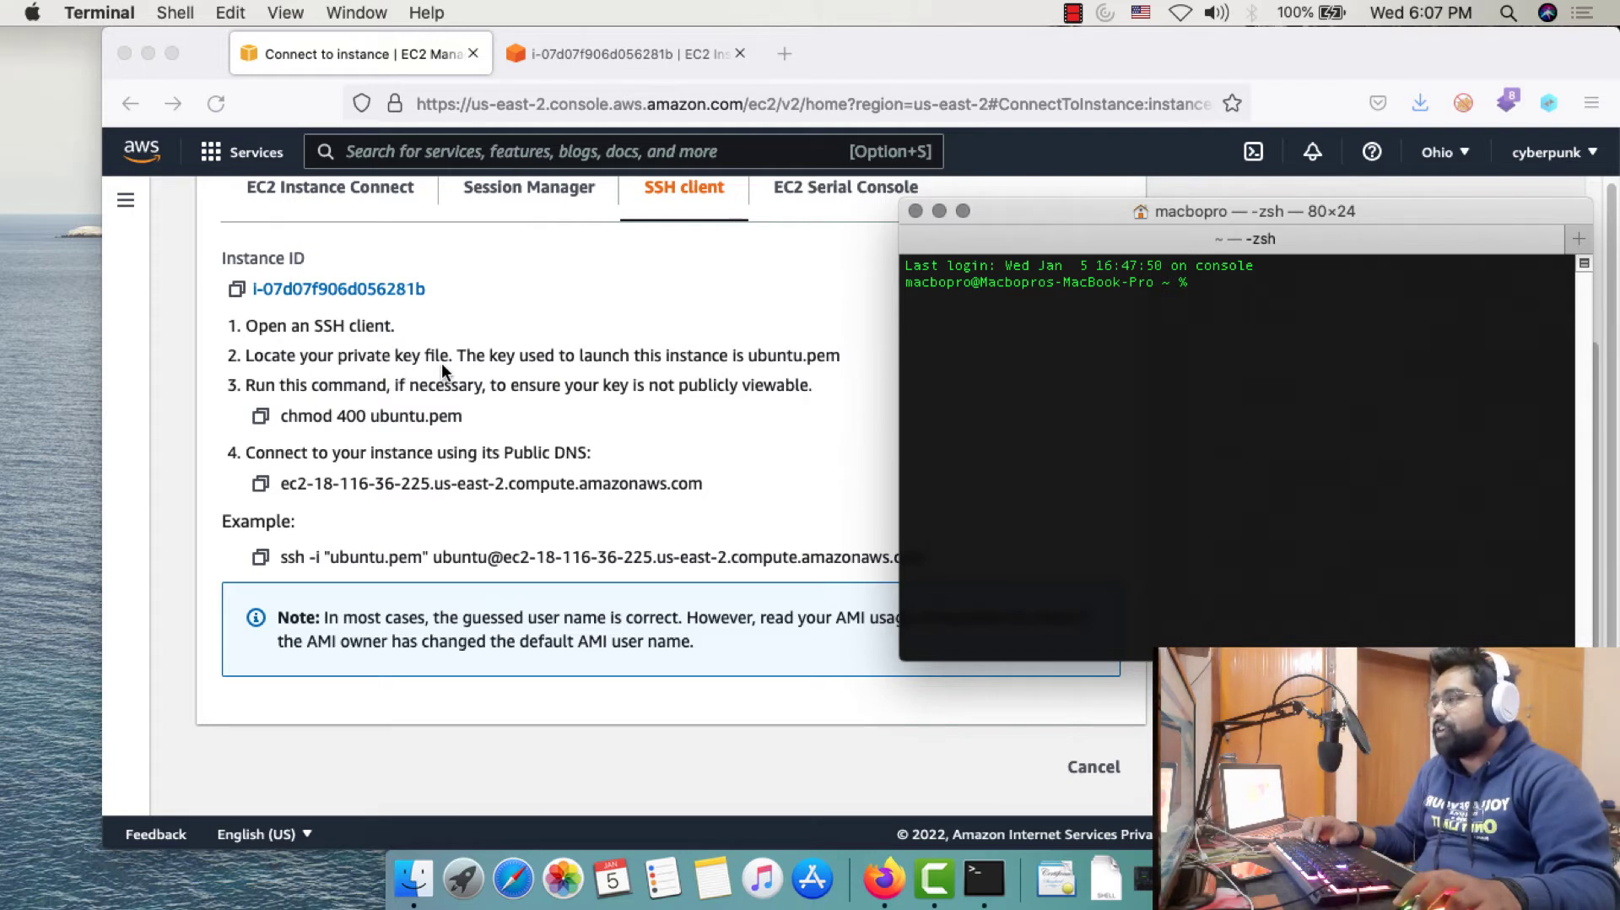
type("cd ")
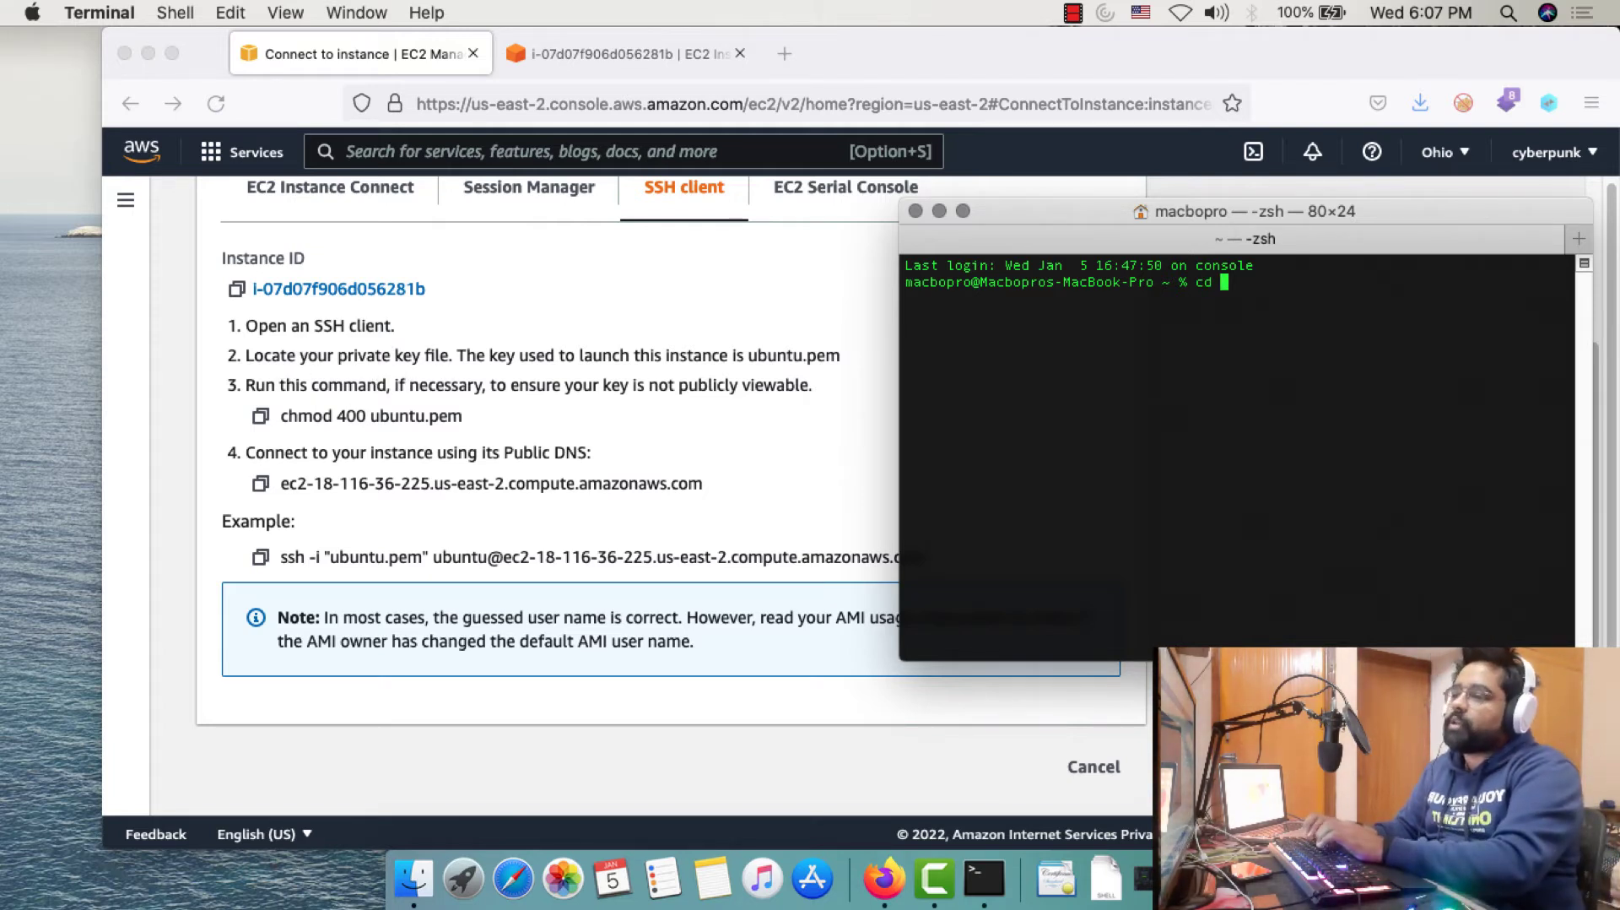
type("Downloads")
key("Return")
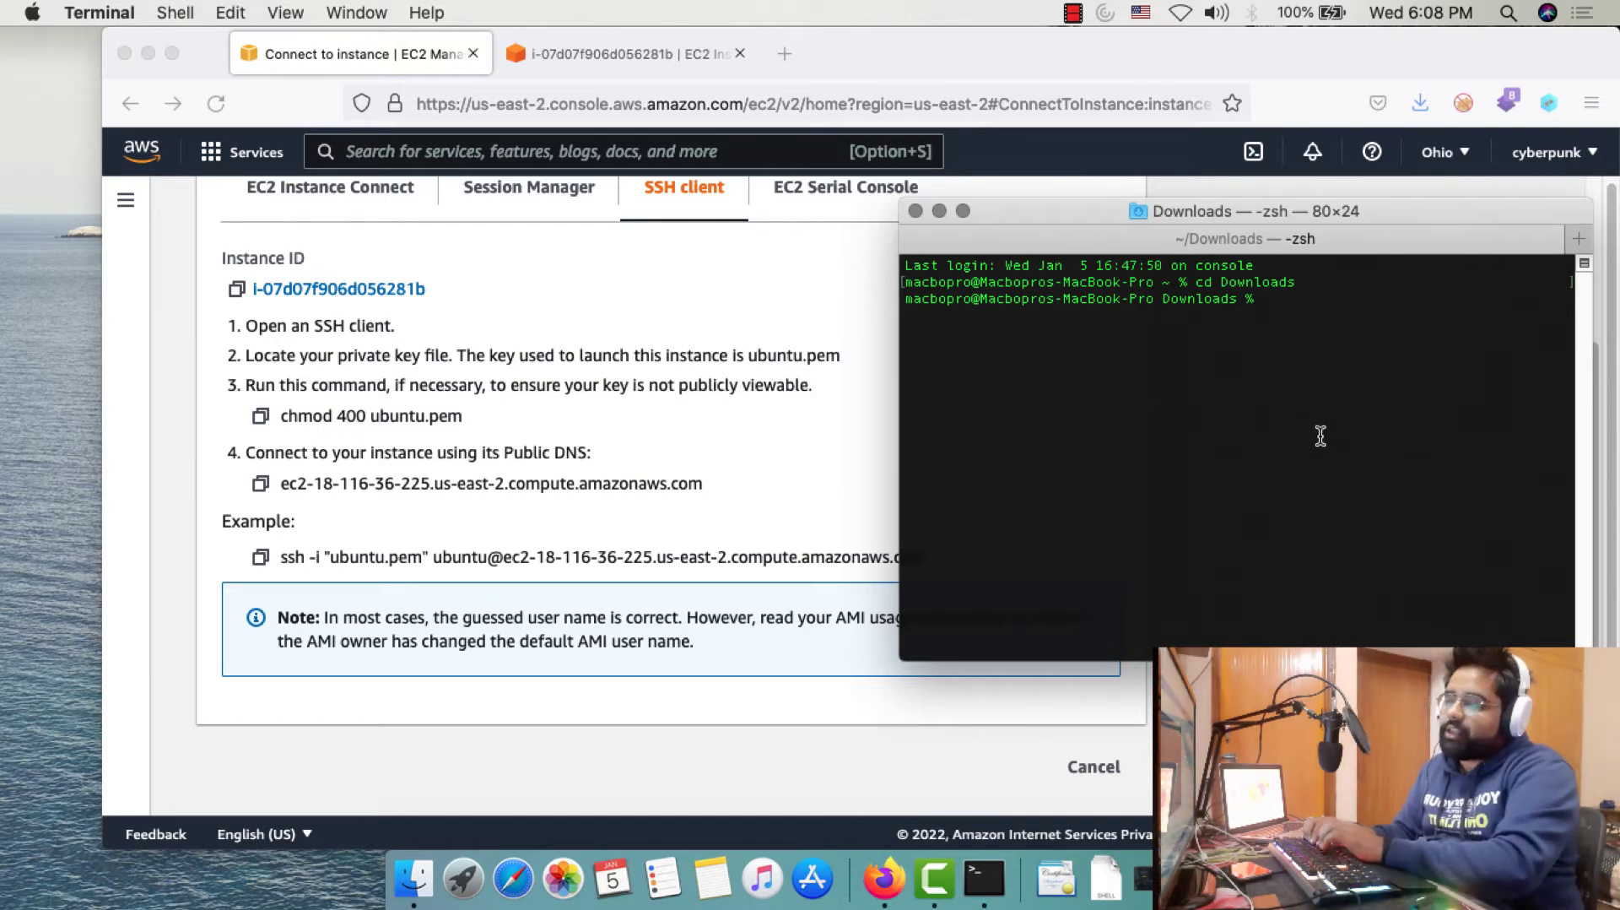
type("ls ")
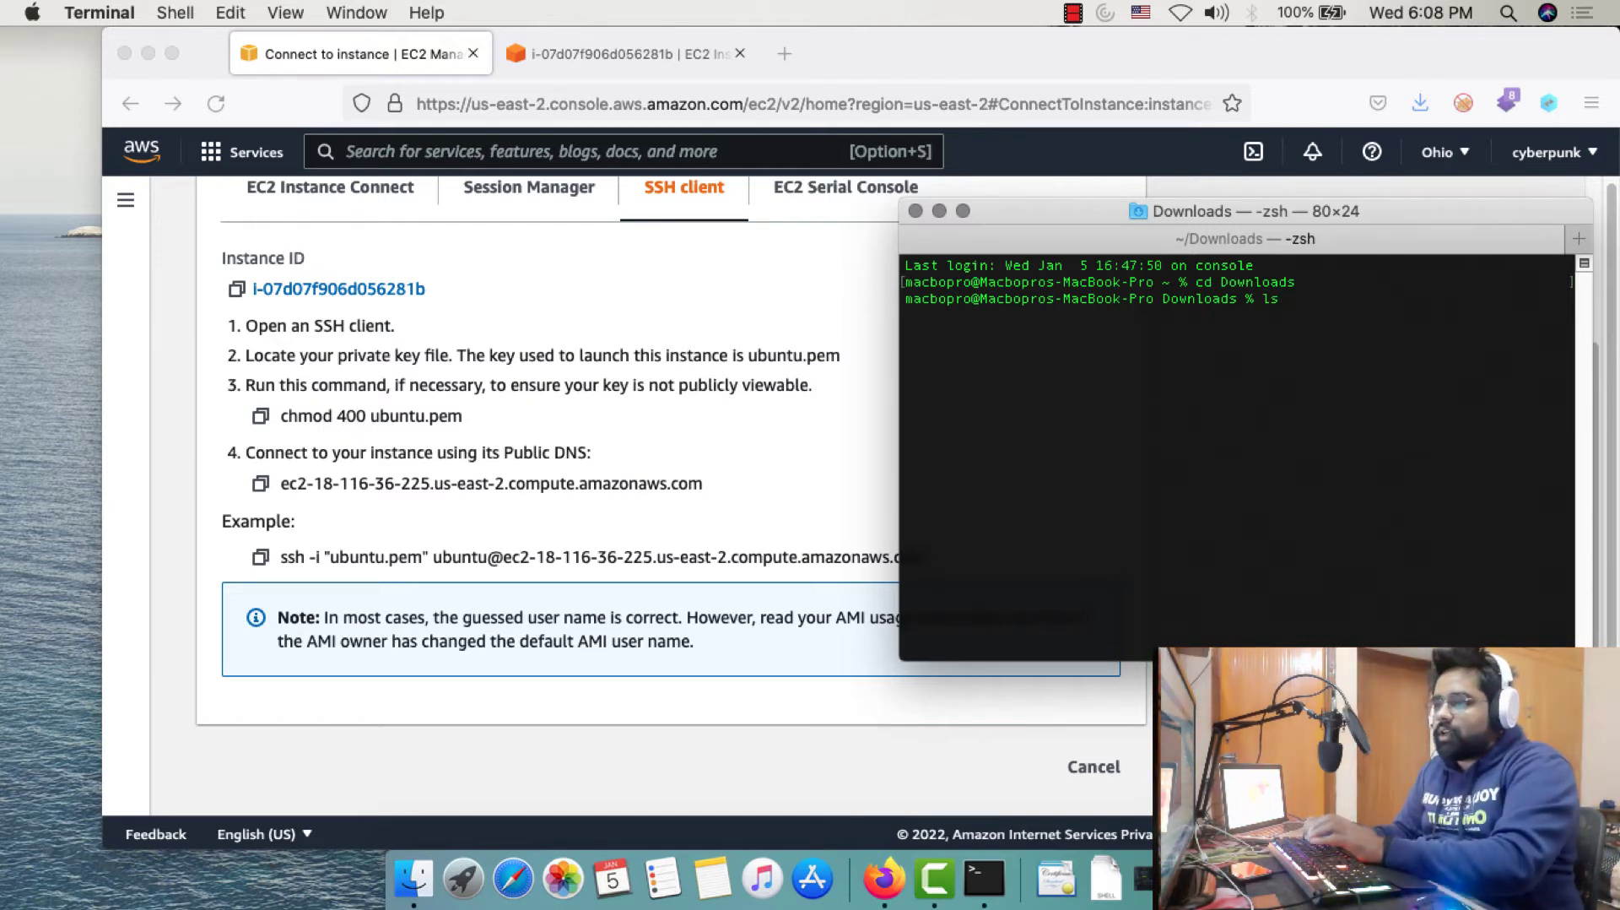
type("-l")
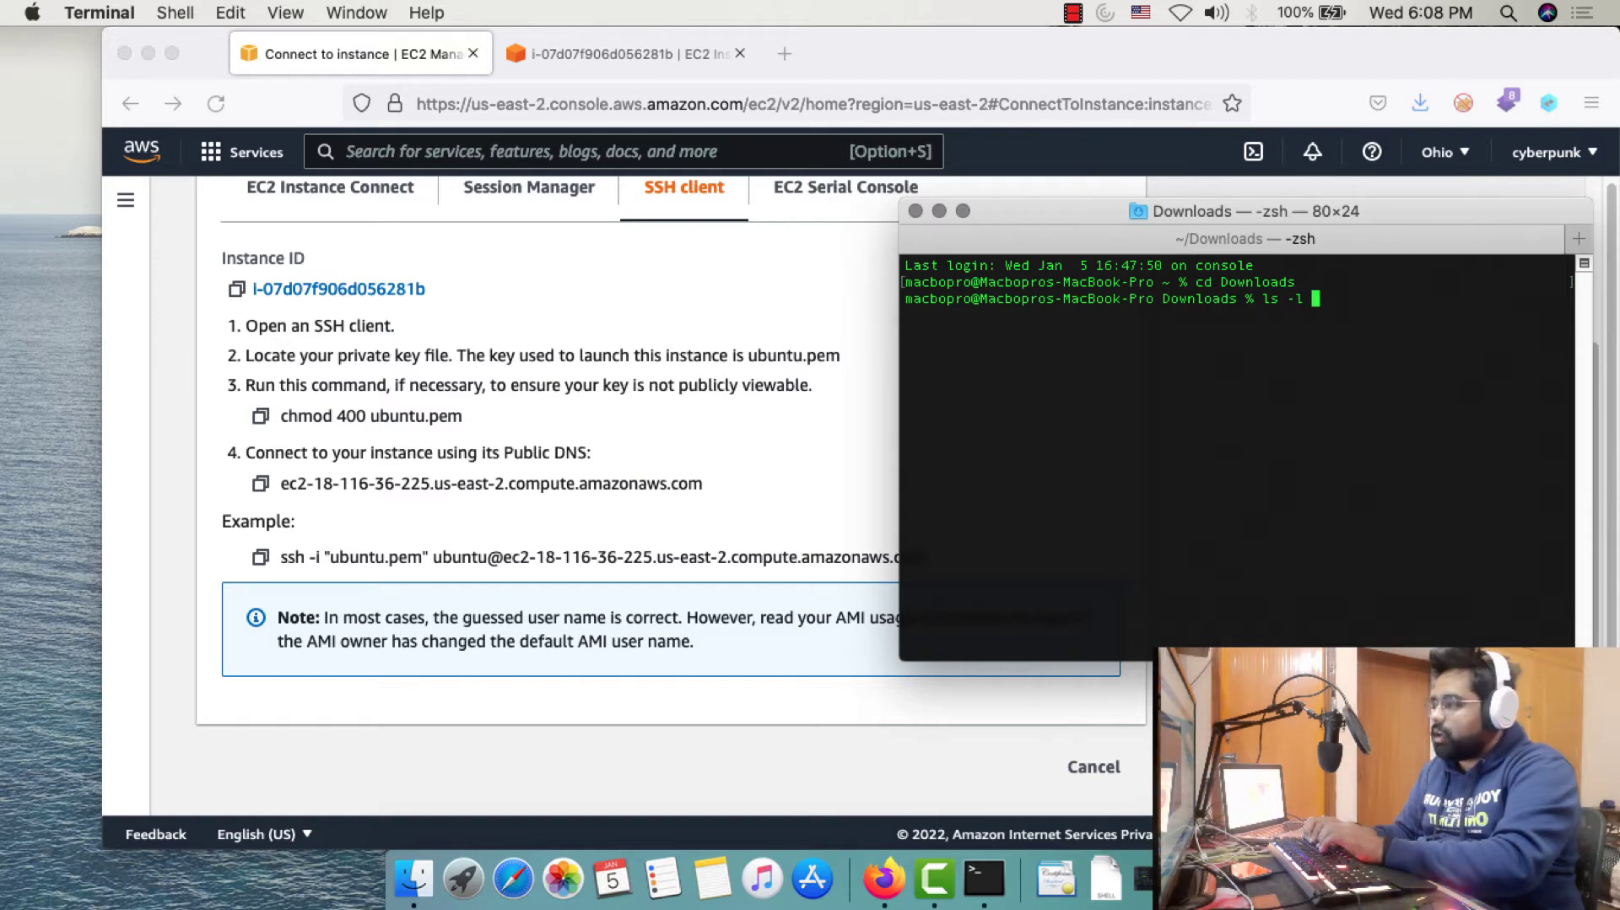
type(" ubuntu.pem")
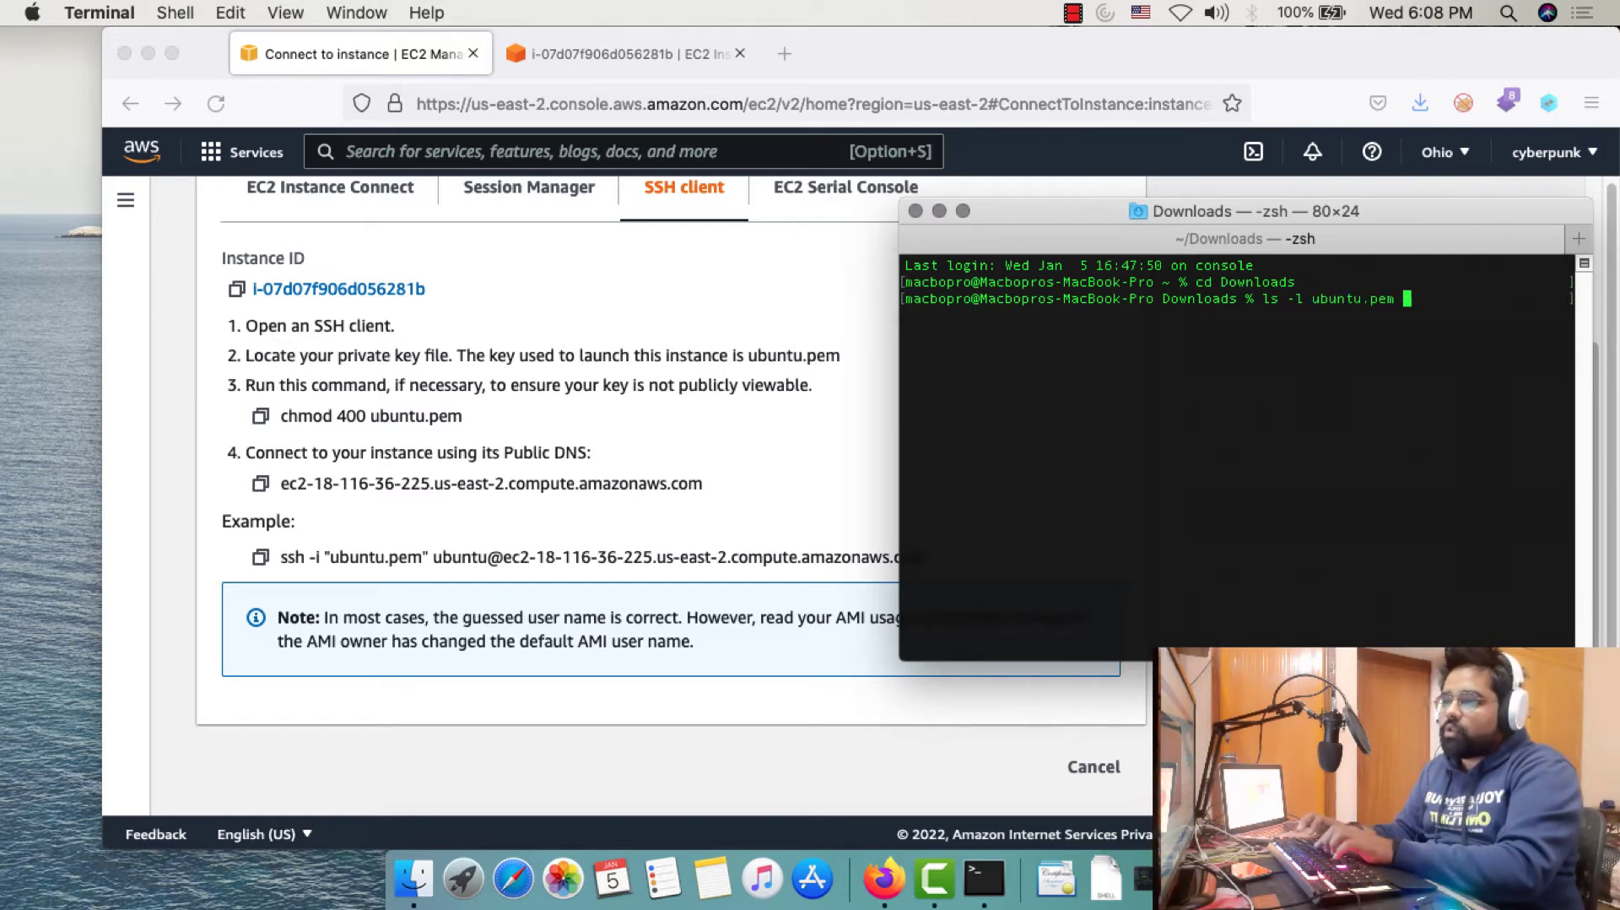
key("Return")
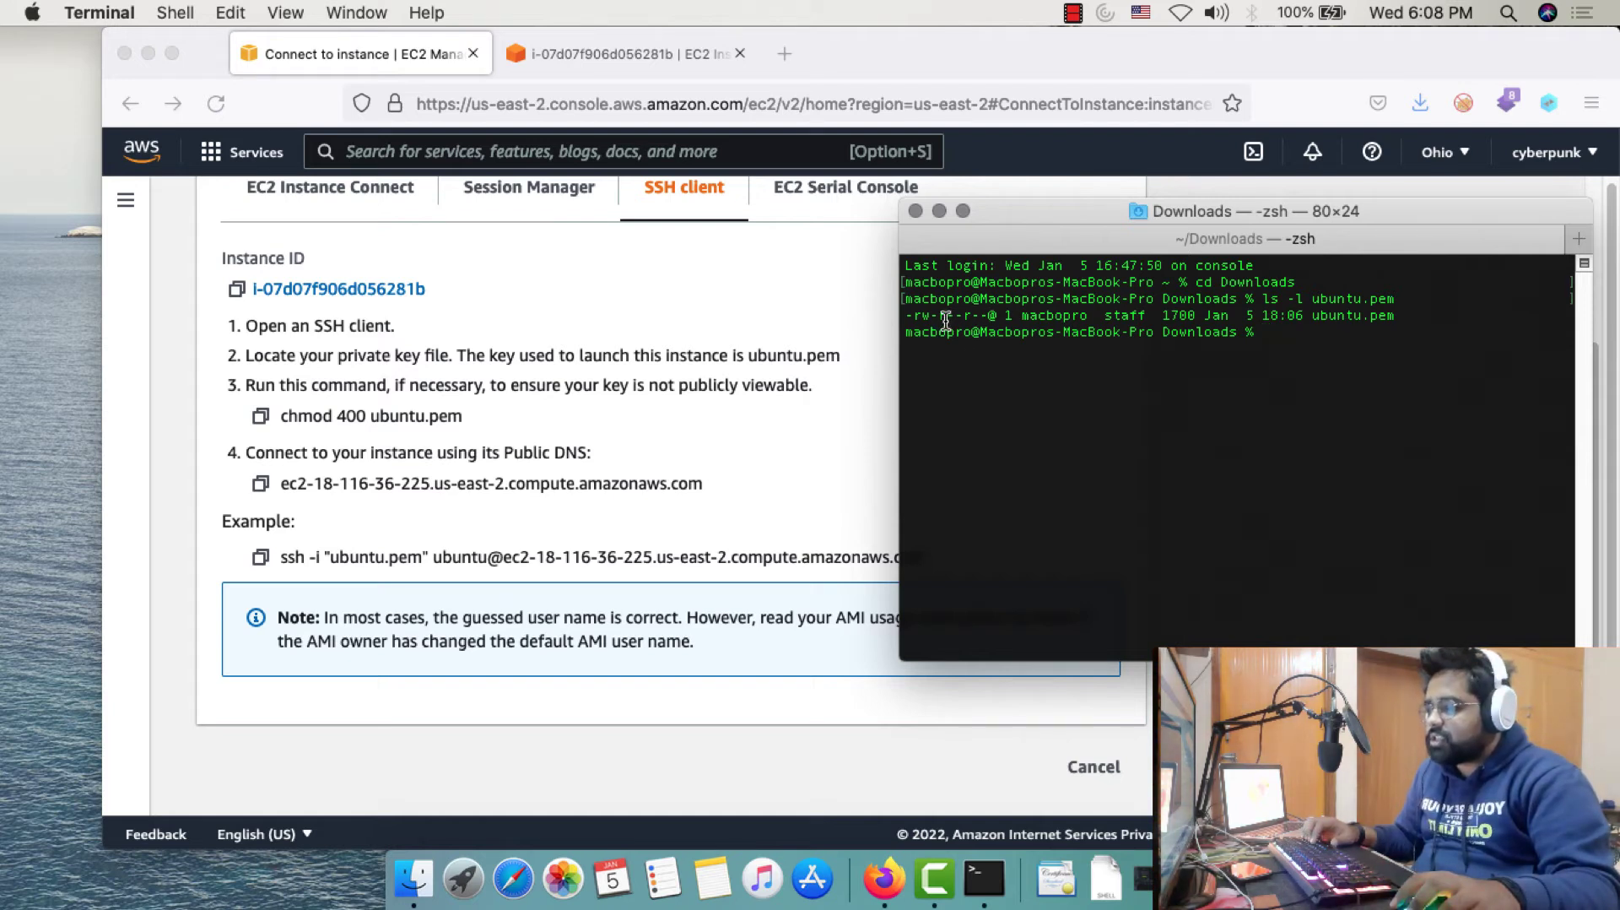
left_click_drag(947, 319, 917, 317)
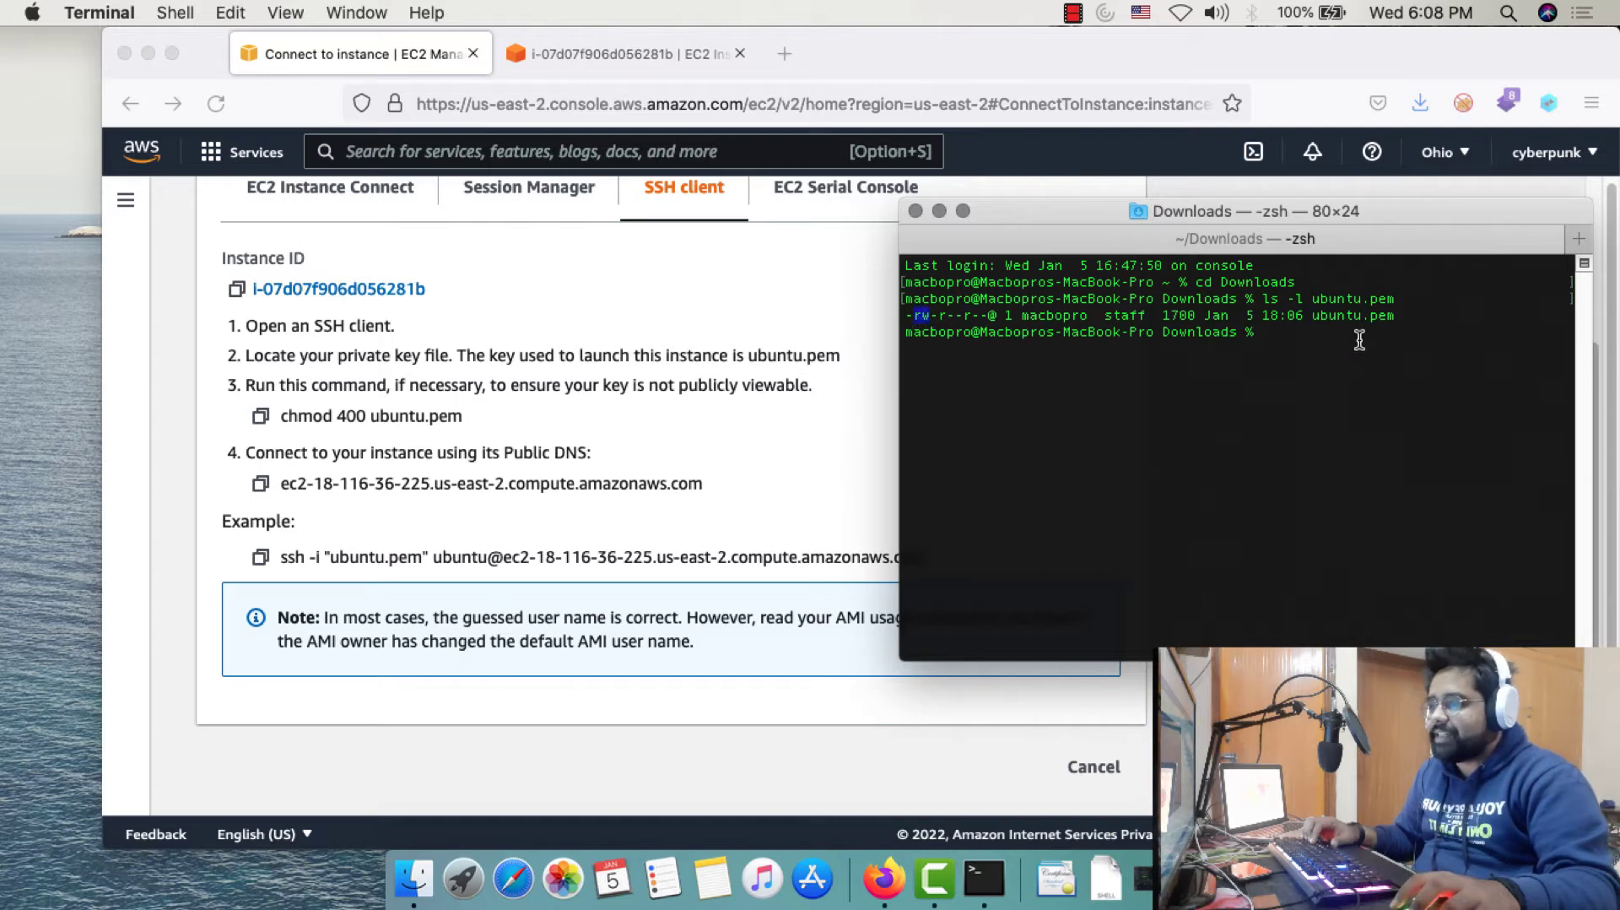
left_click(1333, 353)
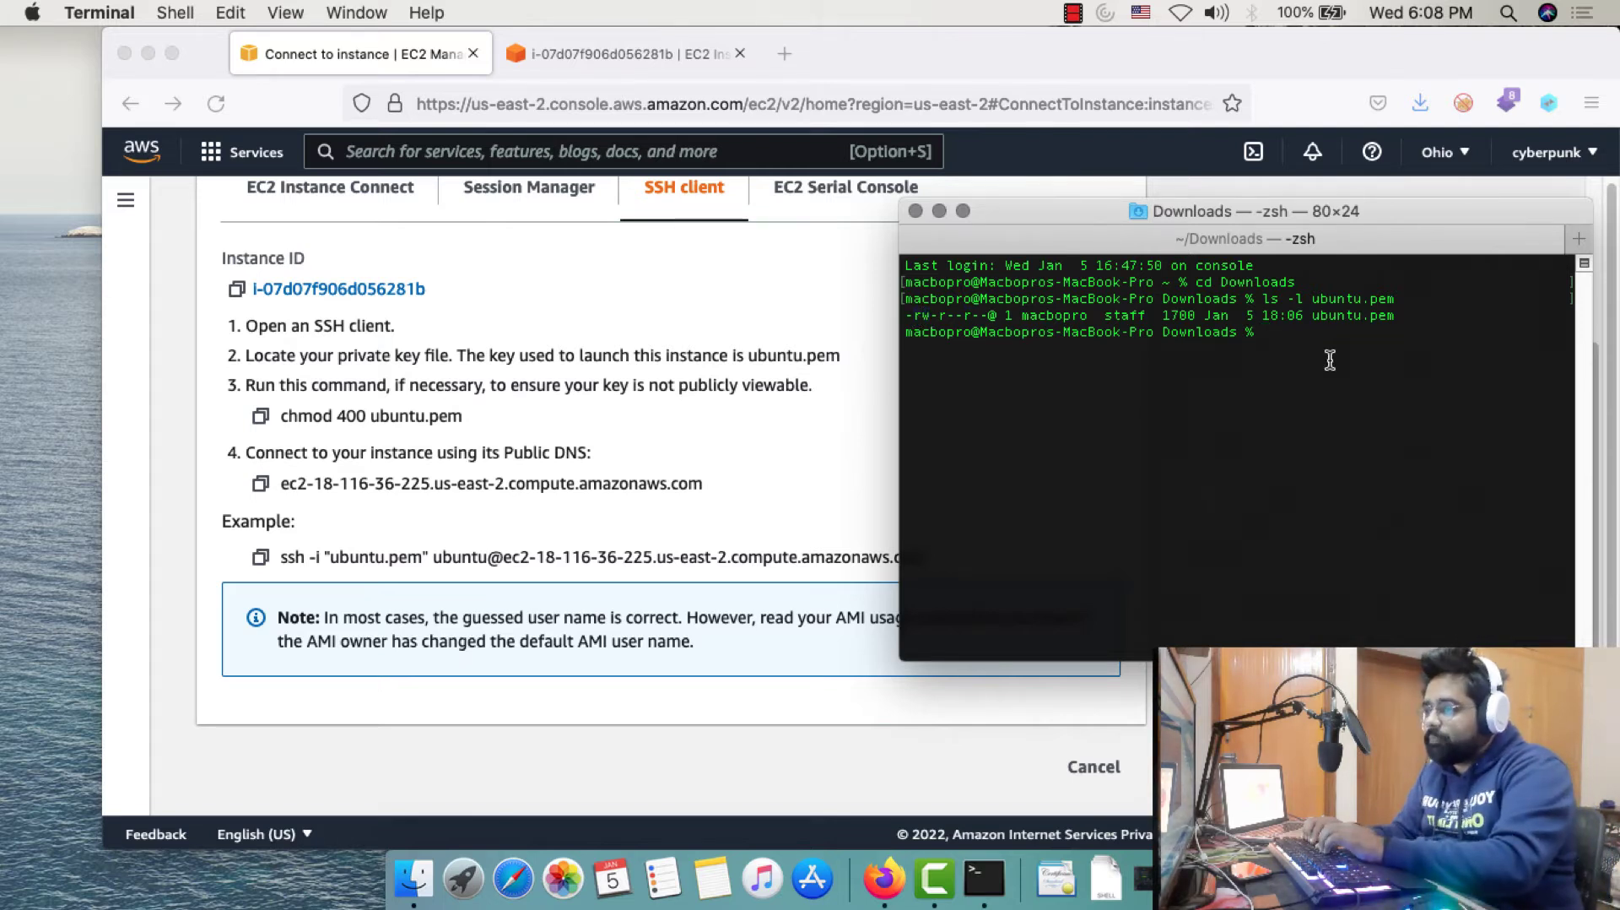
Run chmod 400 ubuntu.pem and confirm its permissions now read -r--------
type("chmod 400")
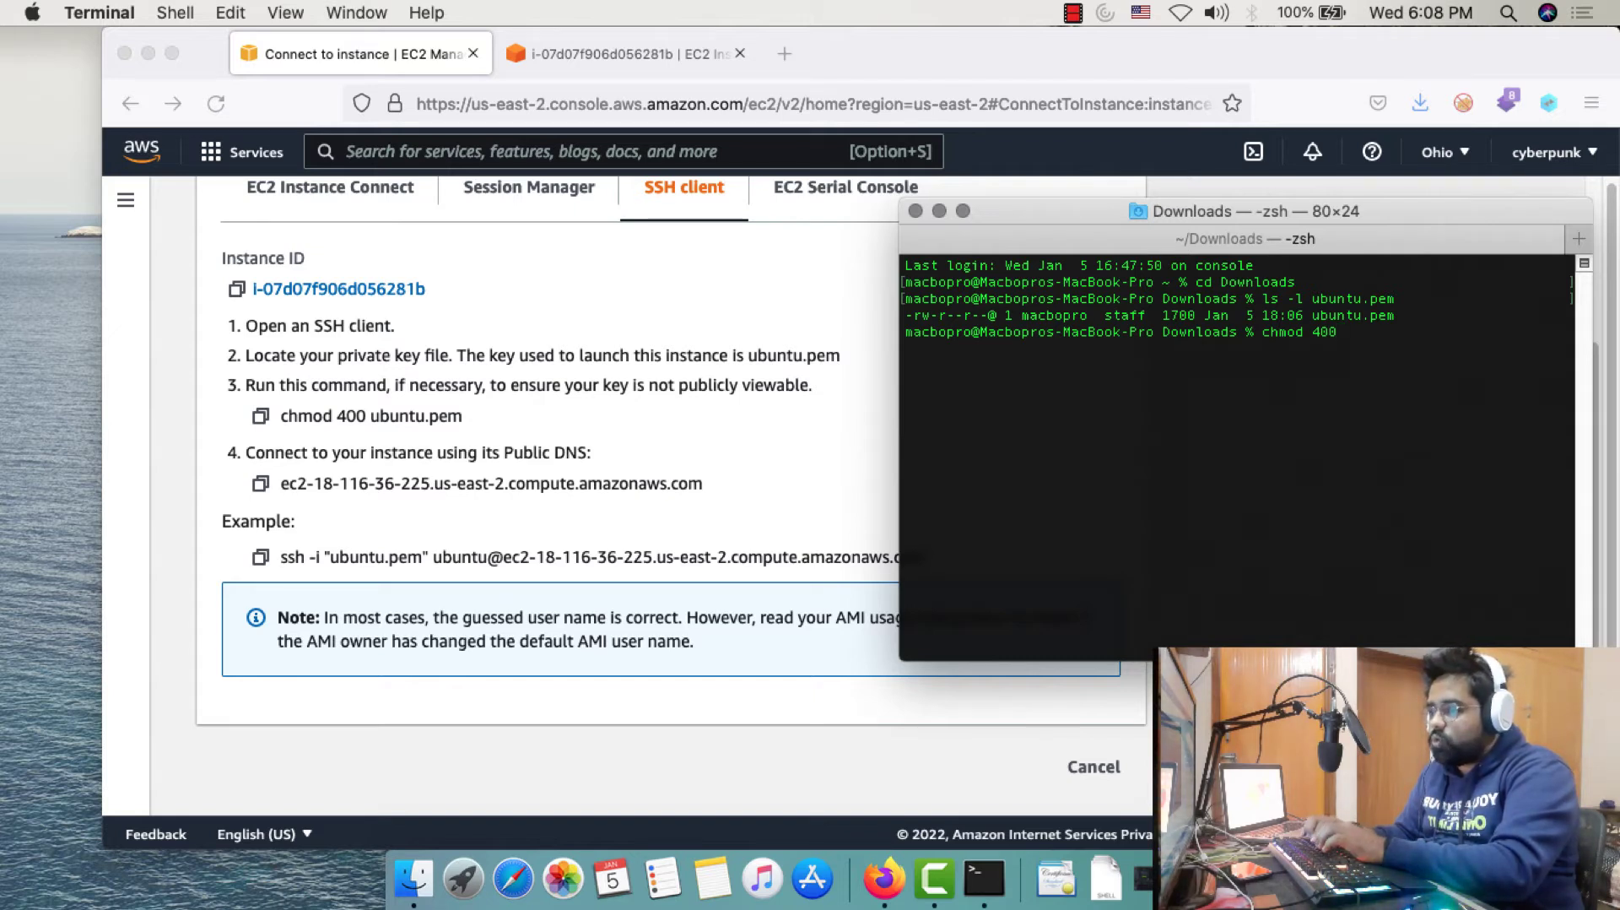
type("ubuntu.pem")
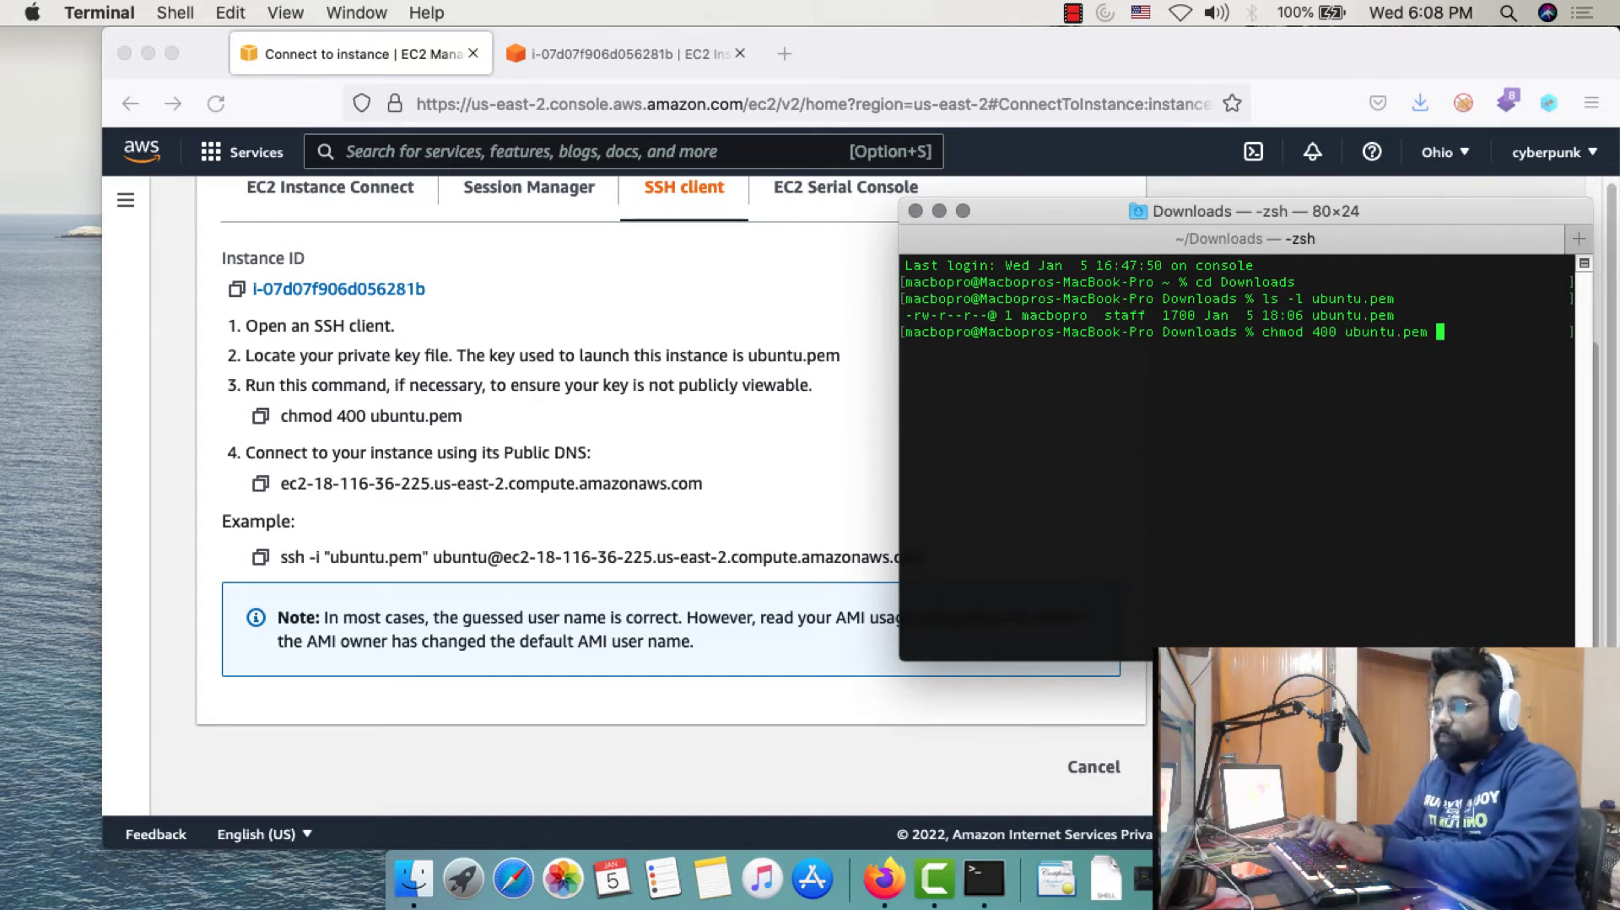
key("Return")
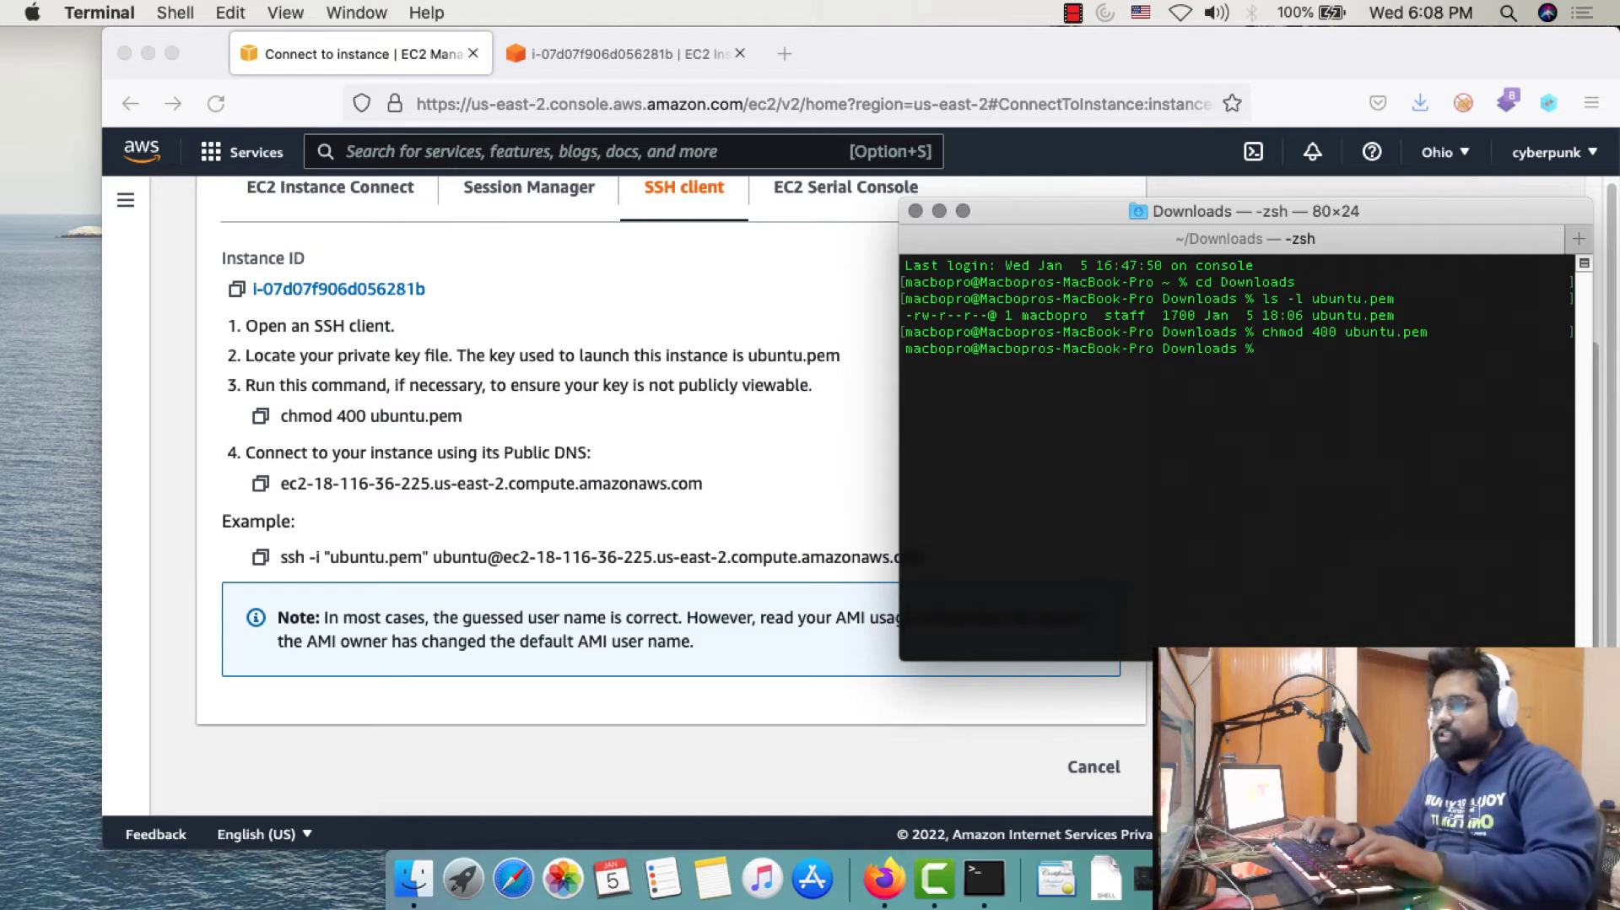
type("ls -l ubuntu.pem")
key("Return")
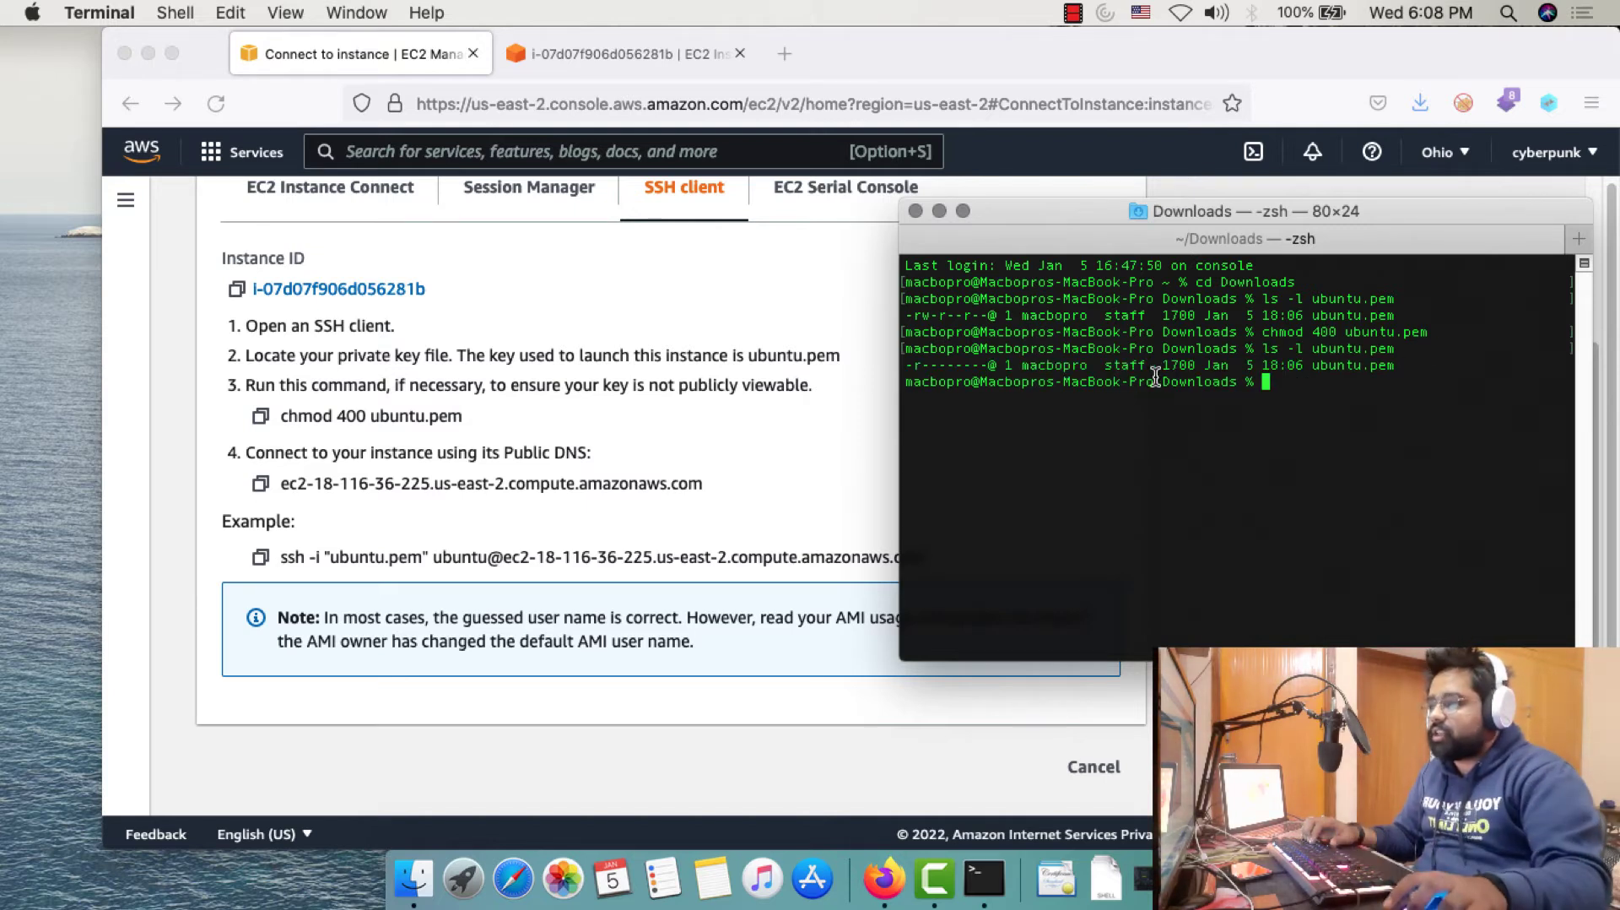
left_click_drag(905, 365, 979, 364)
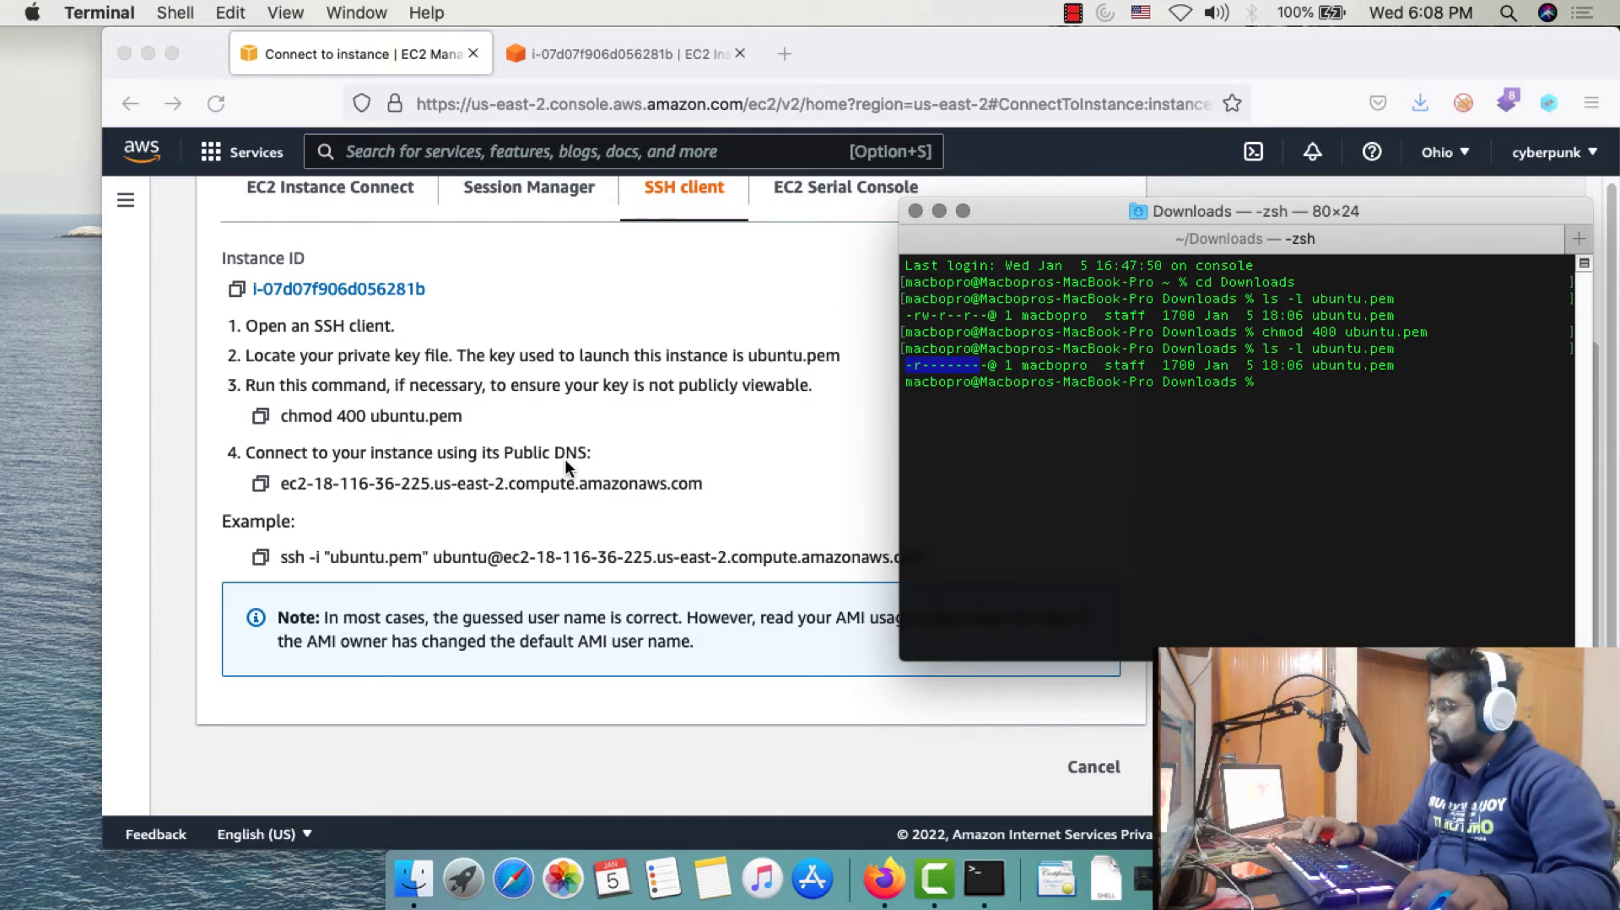
Copy the example ssh -i 'ubuntu.pem' command from the AWS connection instructions
left_click(335, 555)
left_click_drag(293, 555, 886, 562)
right_click(886, 561)
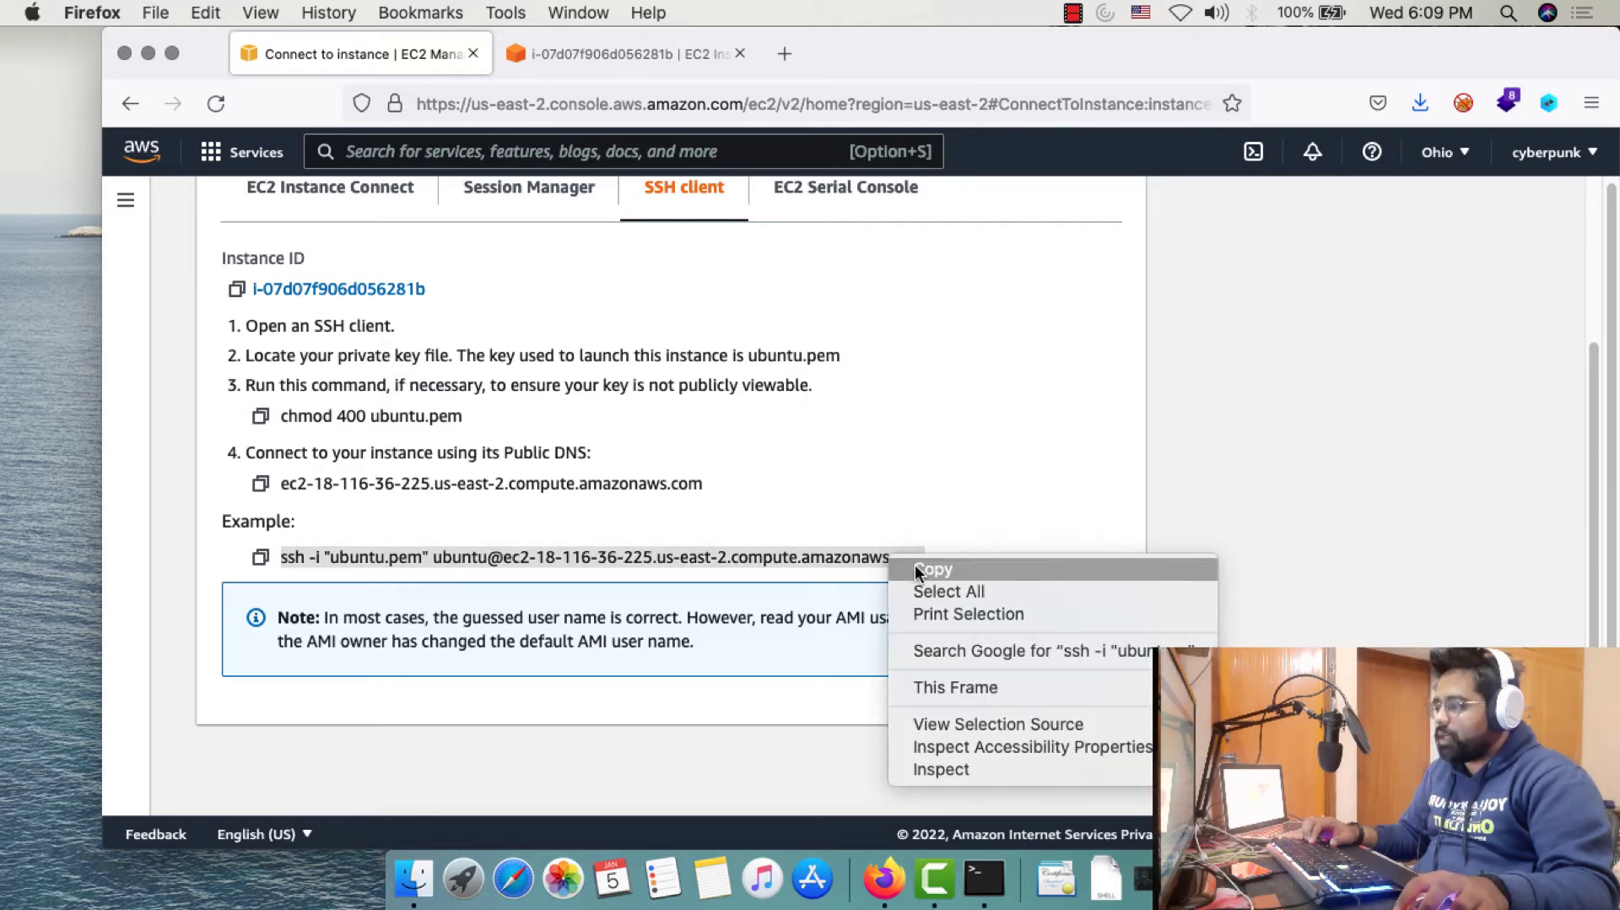
left_click(918, 567)
Paste the ssh command at the Terminal prompt and correct its final character to 'm'
left_click(984, 878)
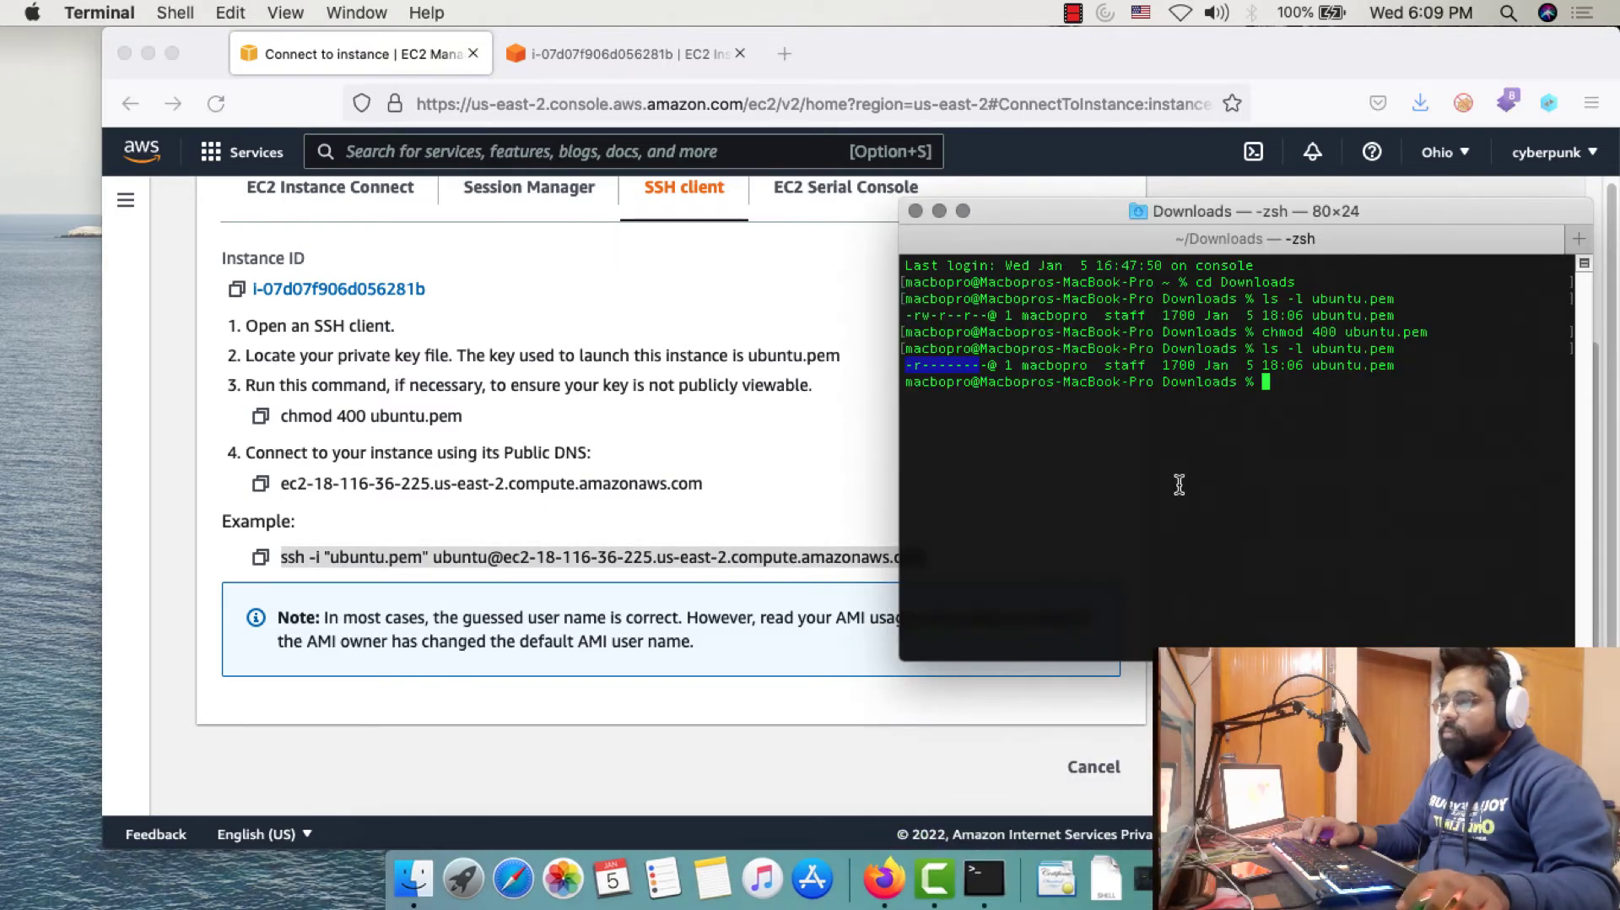
left_click(1323, 437)
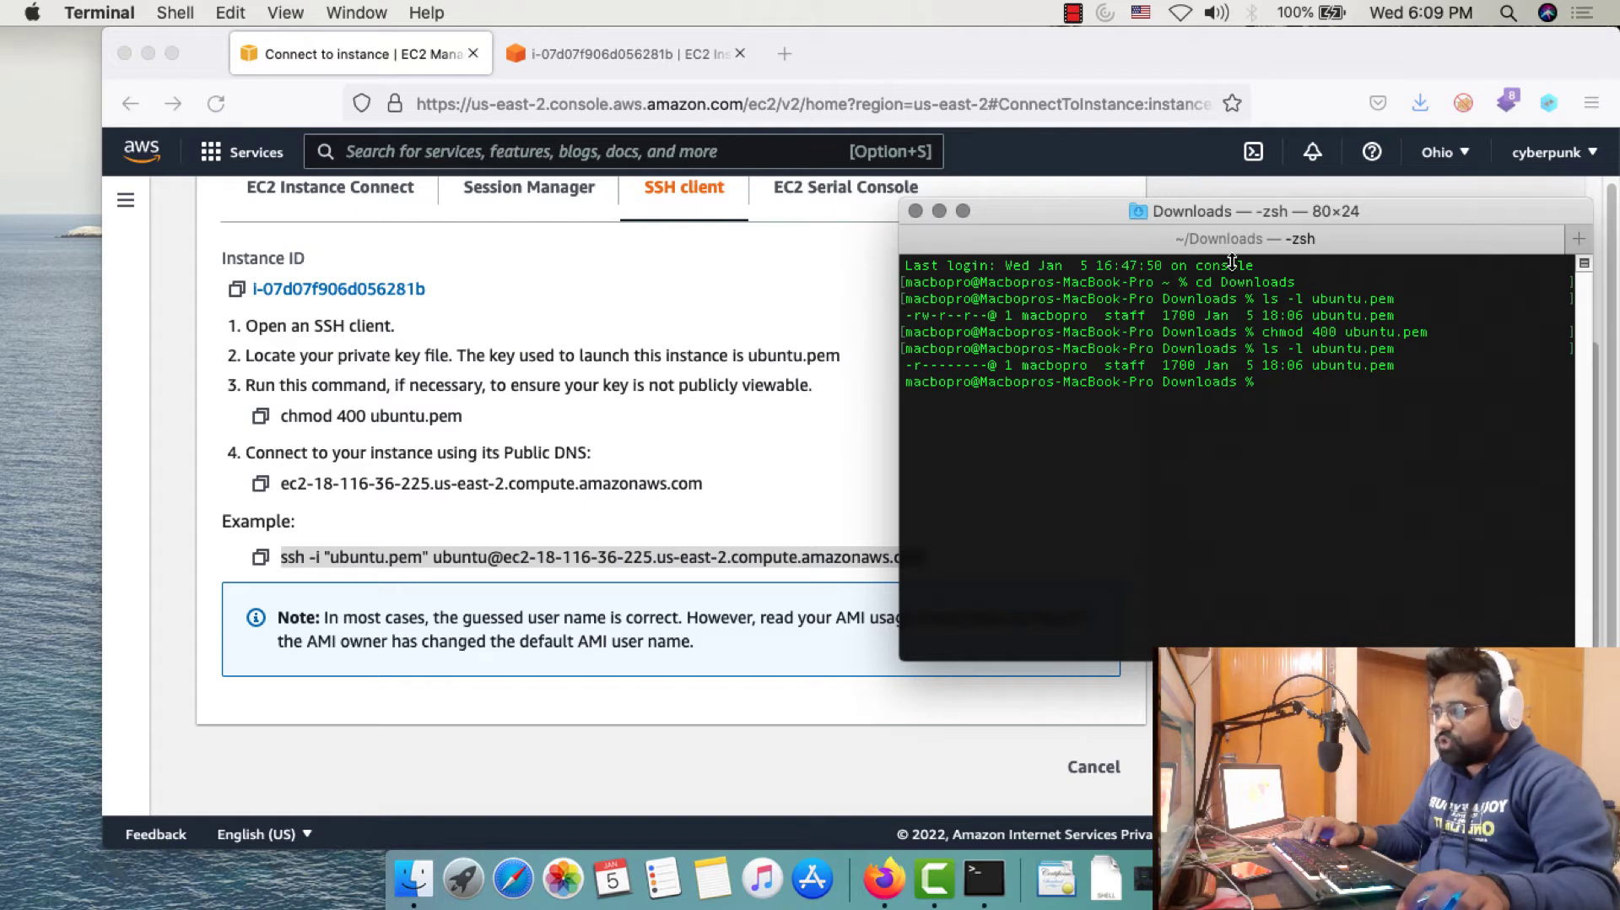
right_click(1285, 392)
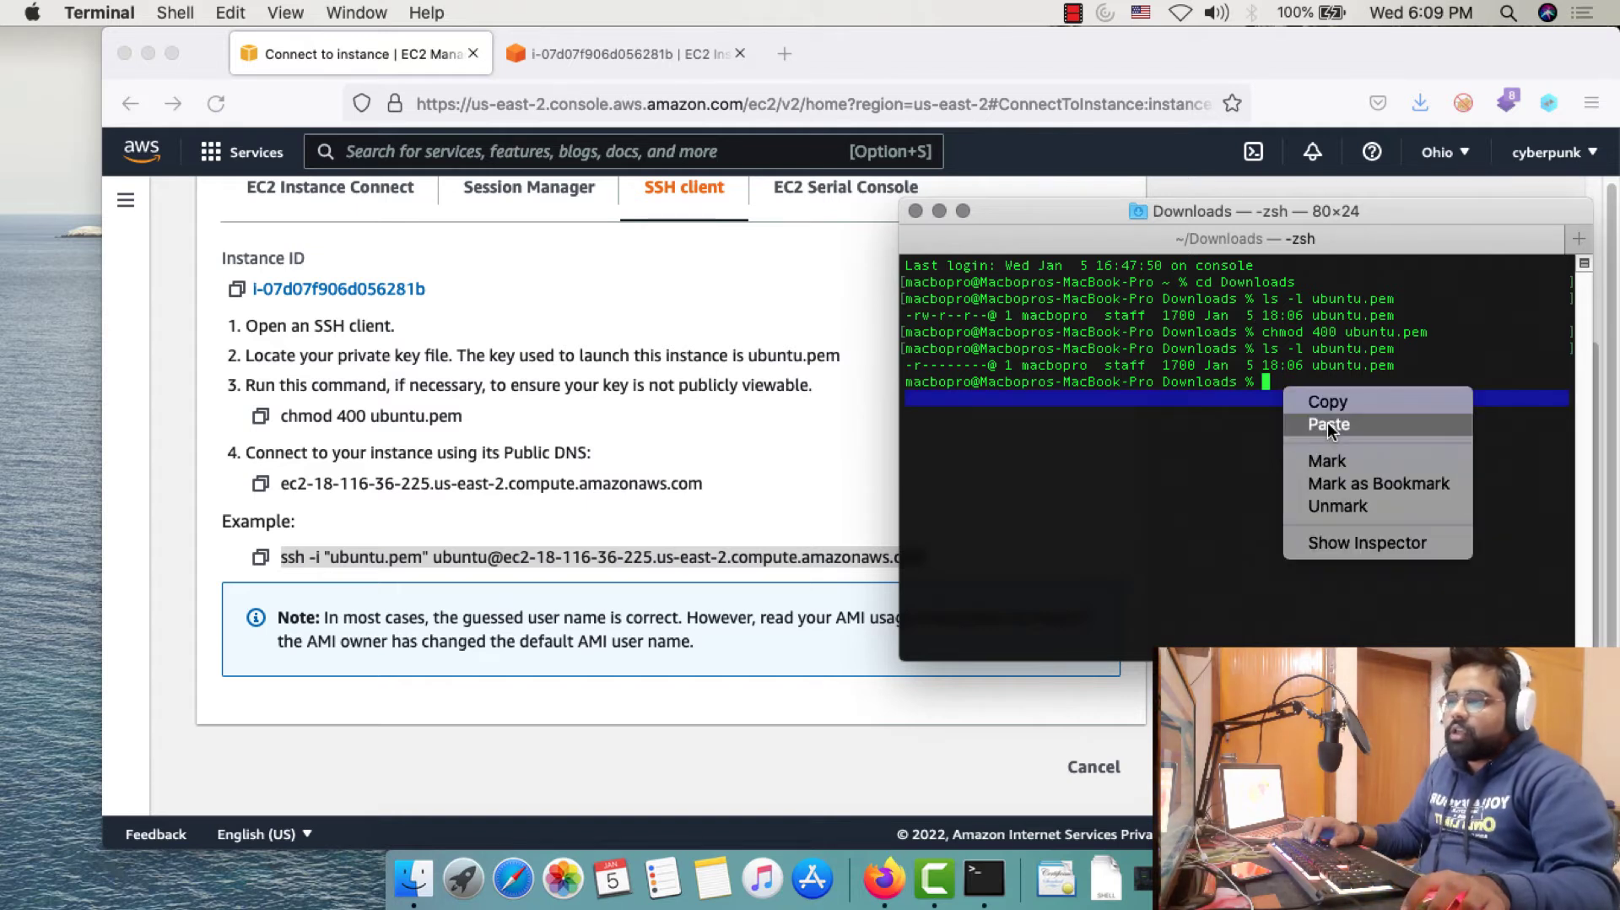
left_click(1330, 428)
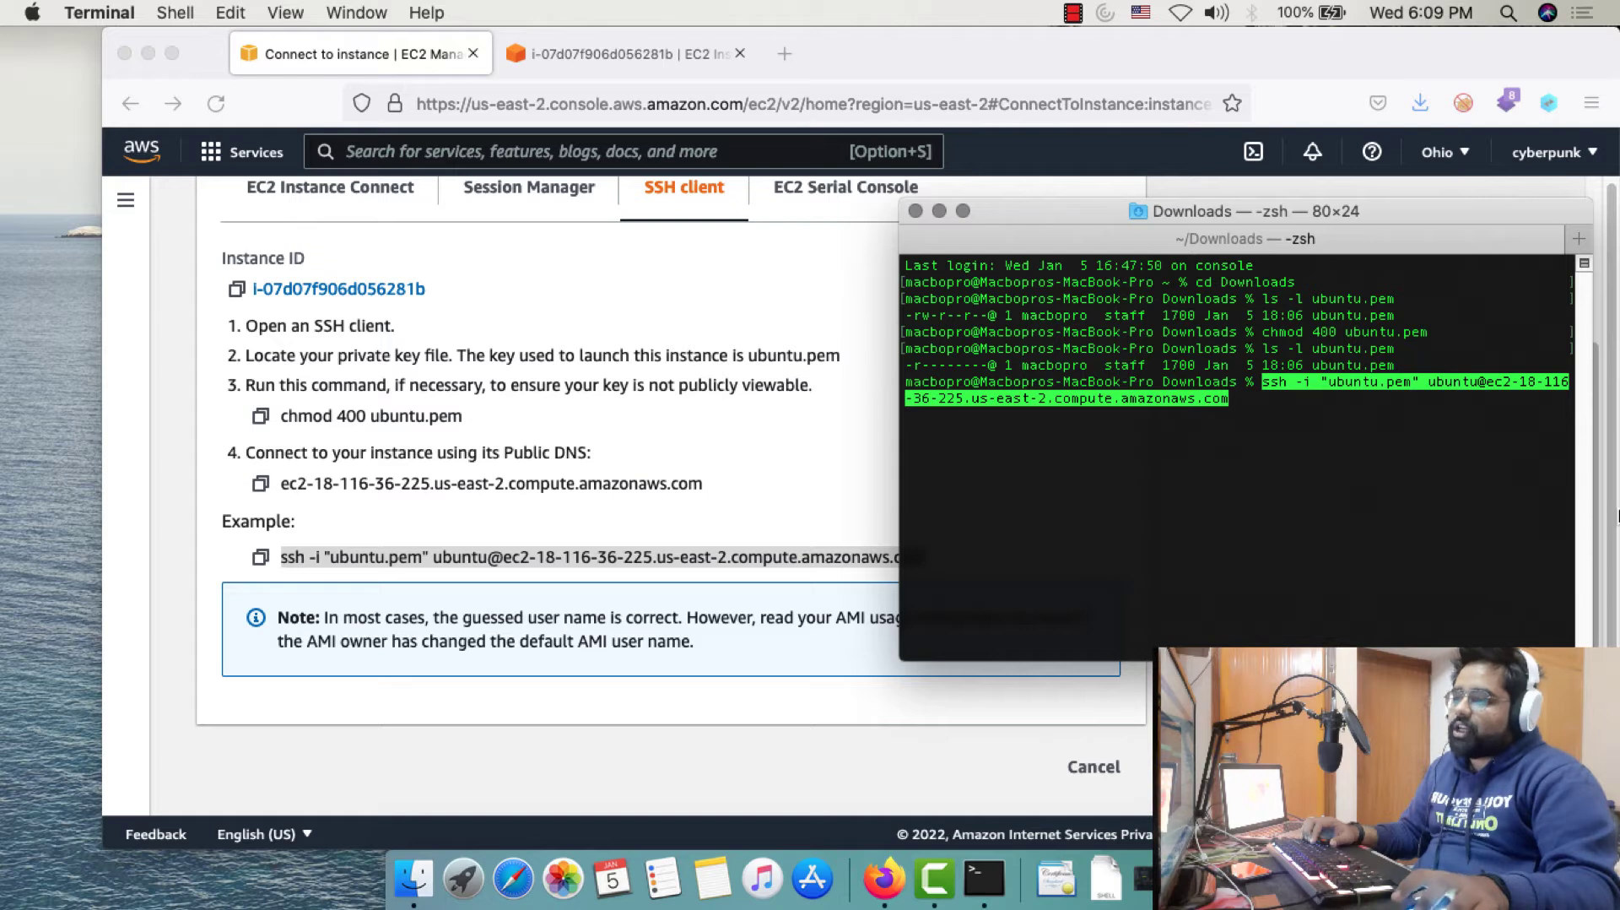
key("Return")
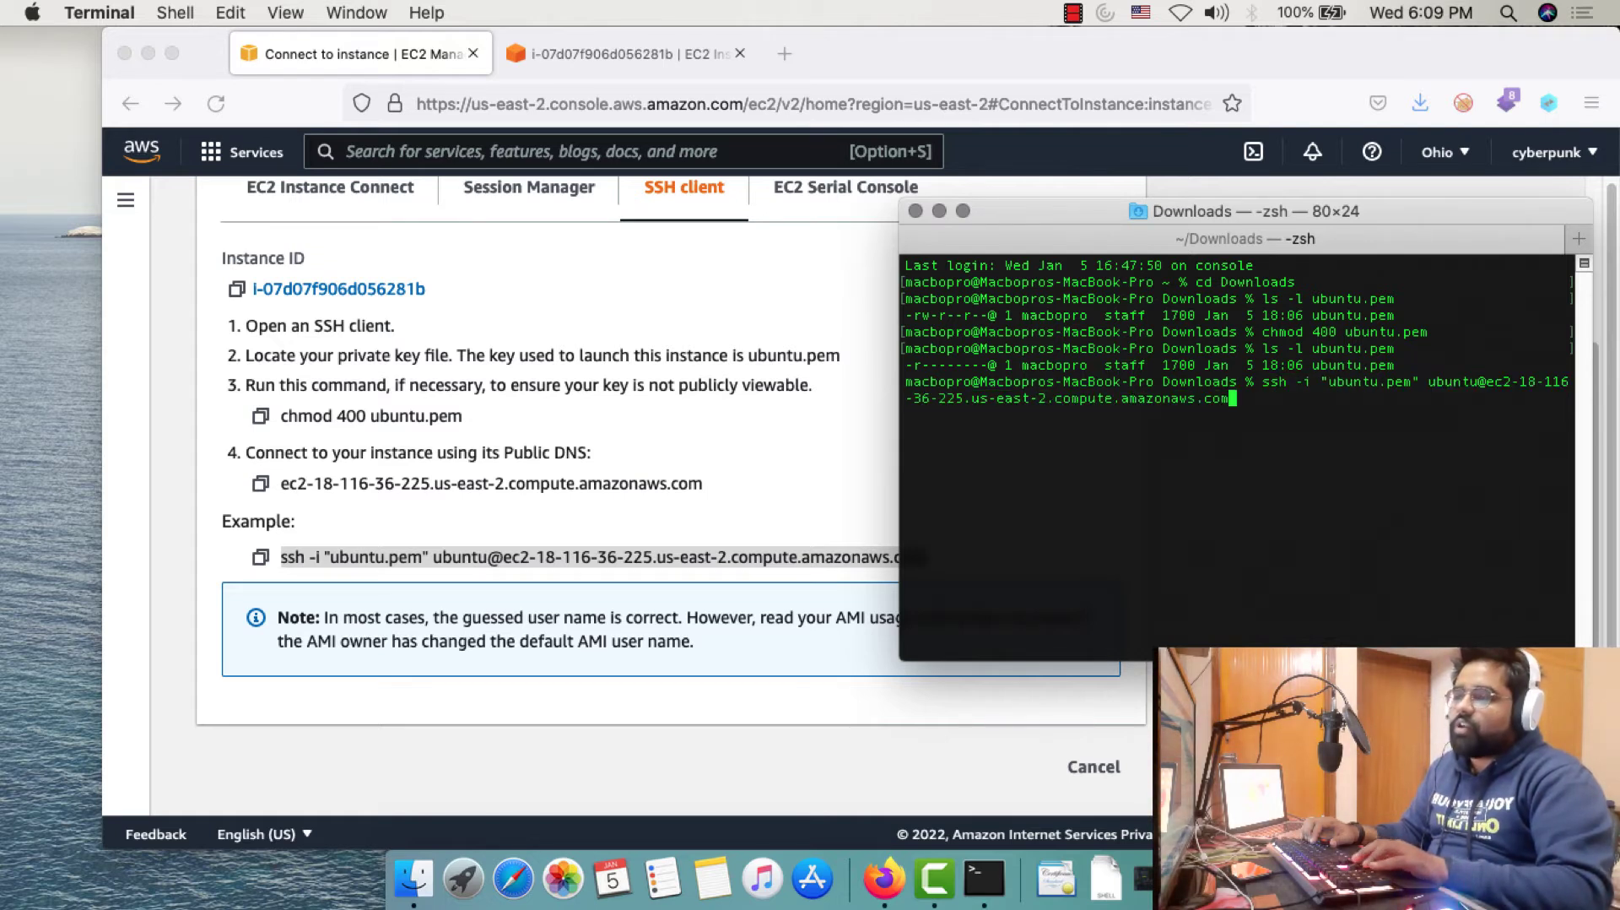
key("BackSpace")
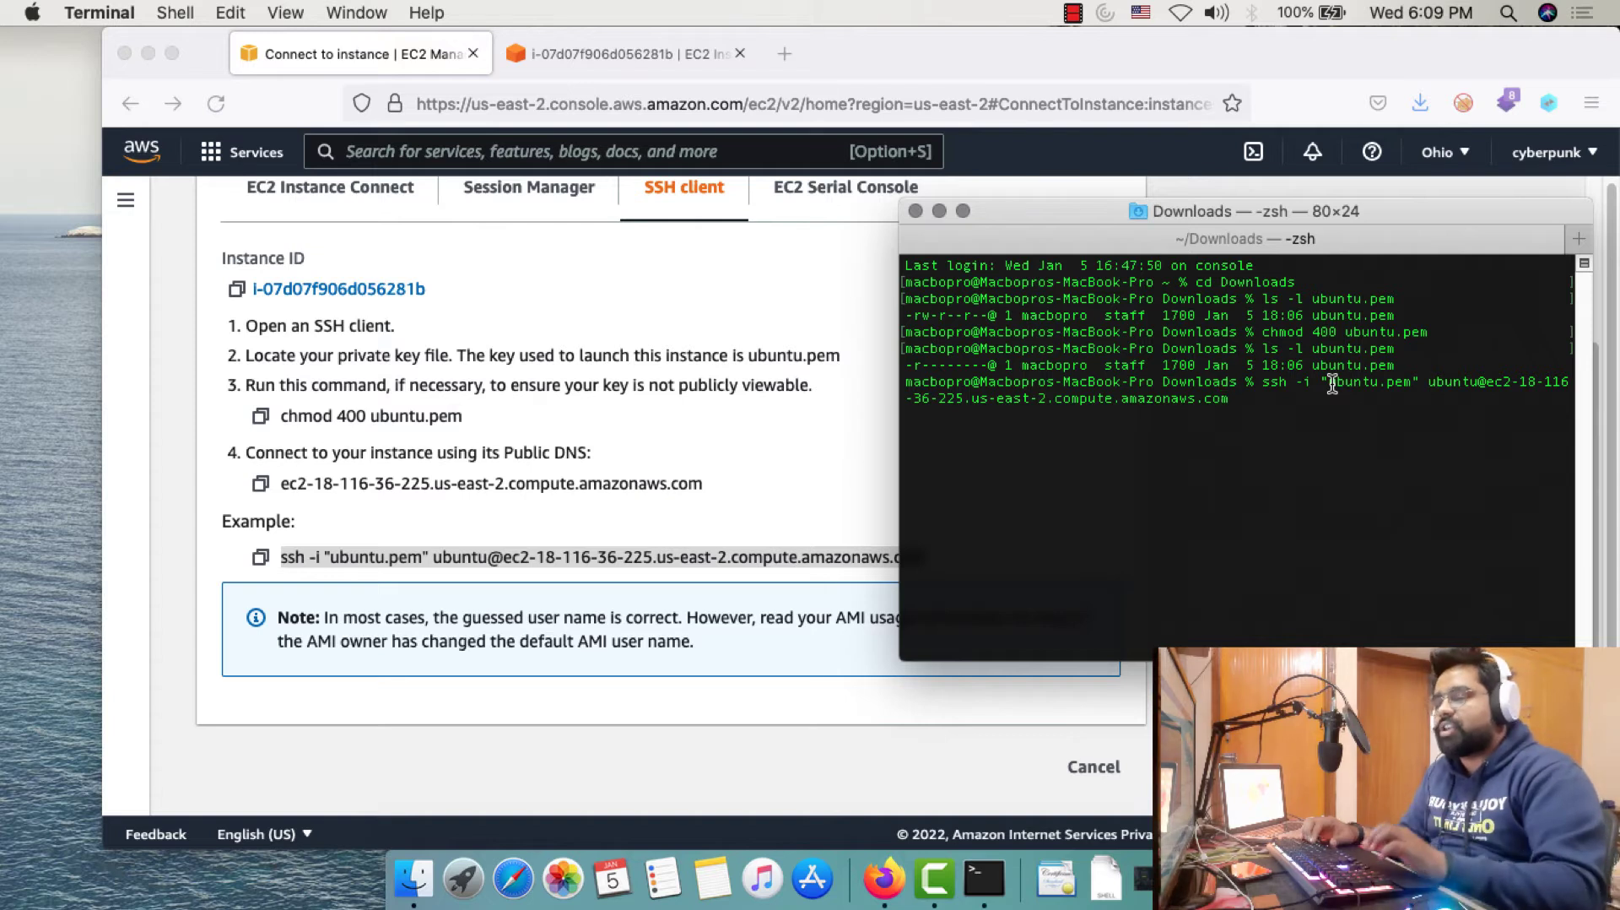
type("m")
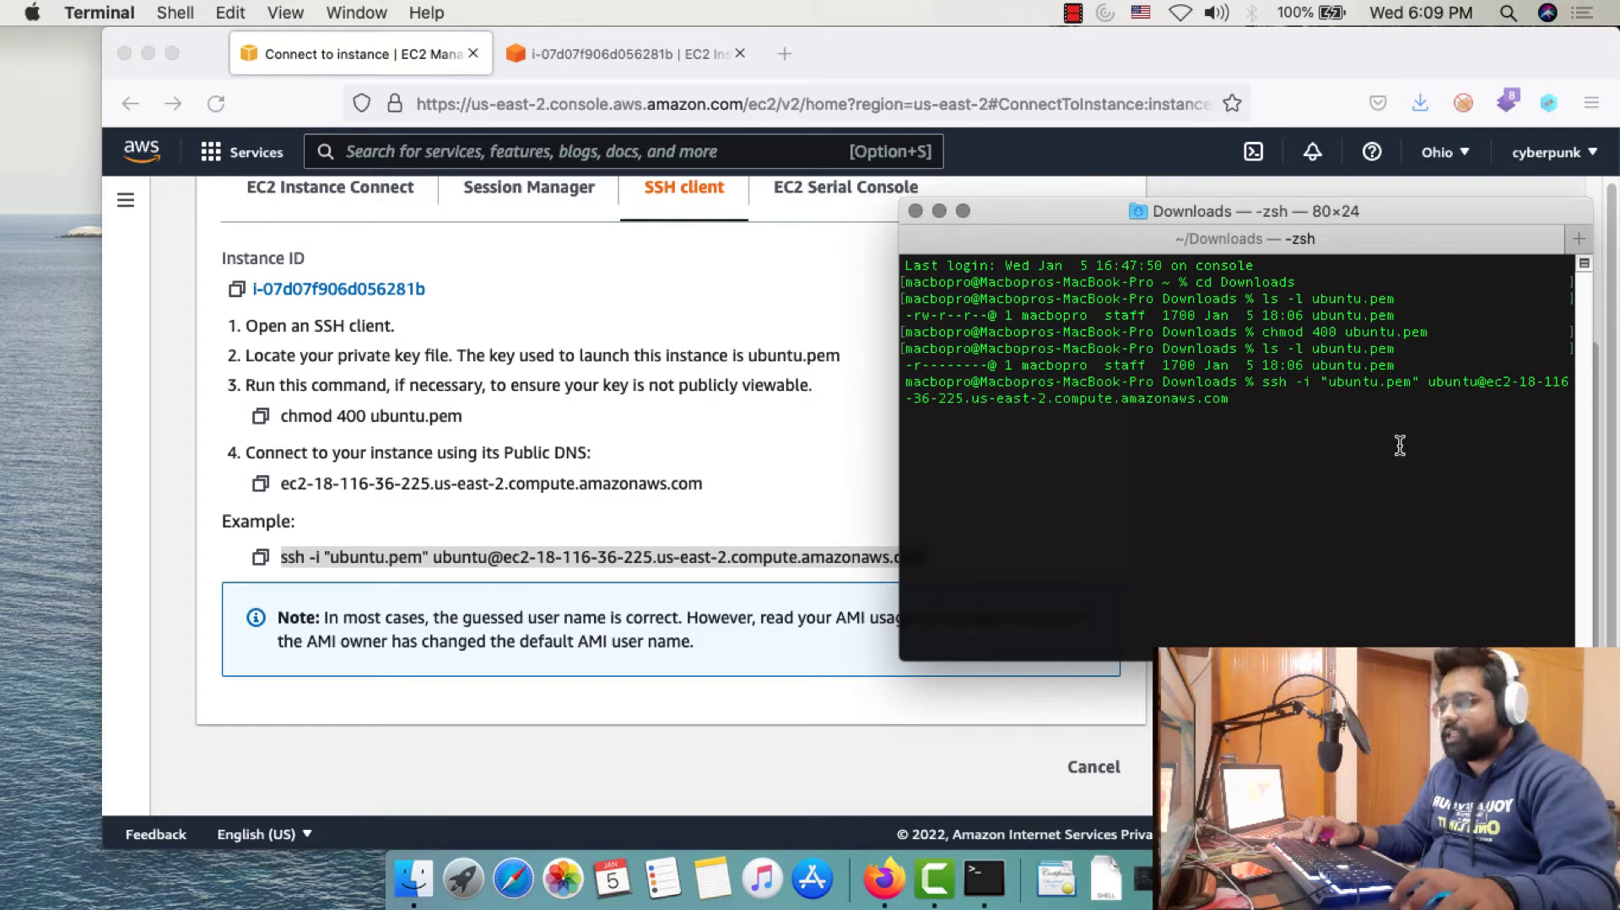
Run the ssh command and answer yes to trust the instance's host fingerprint
key("Return")
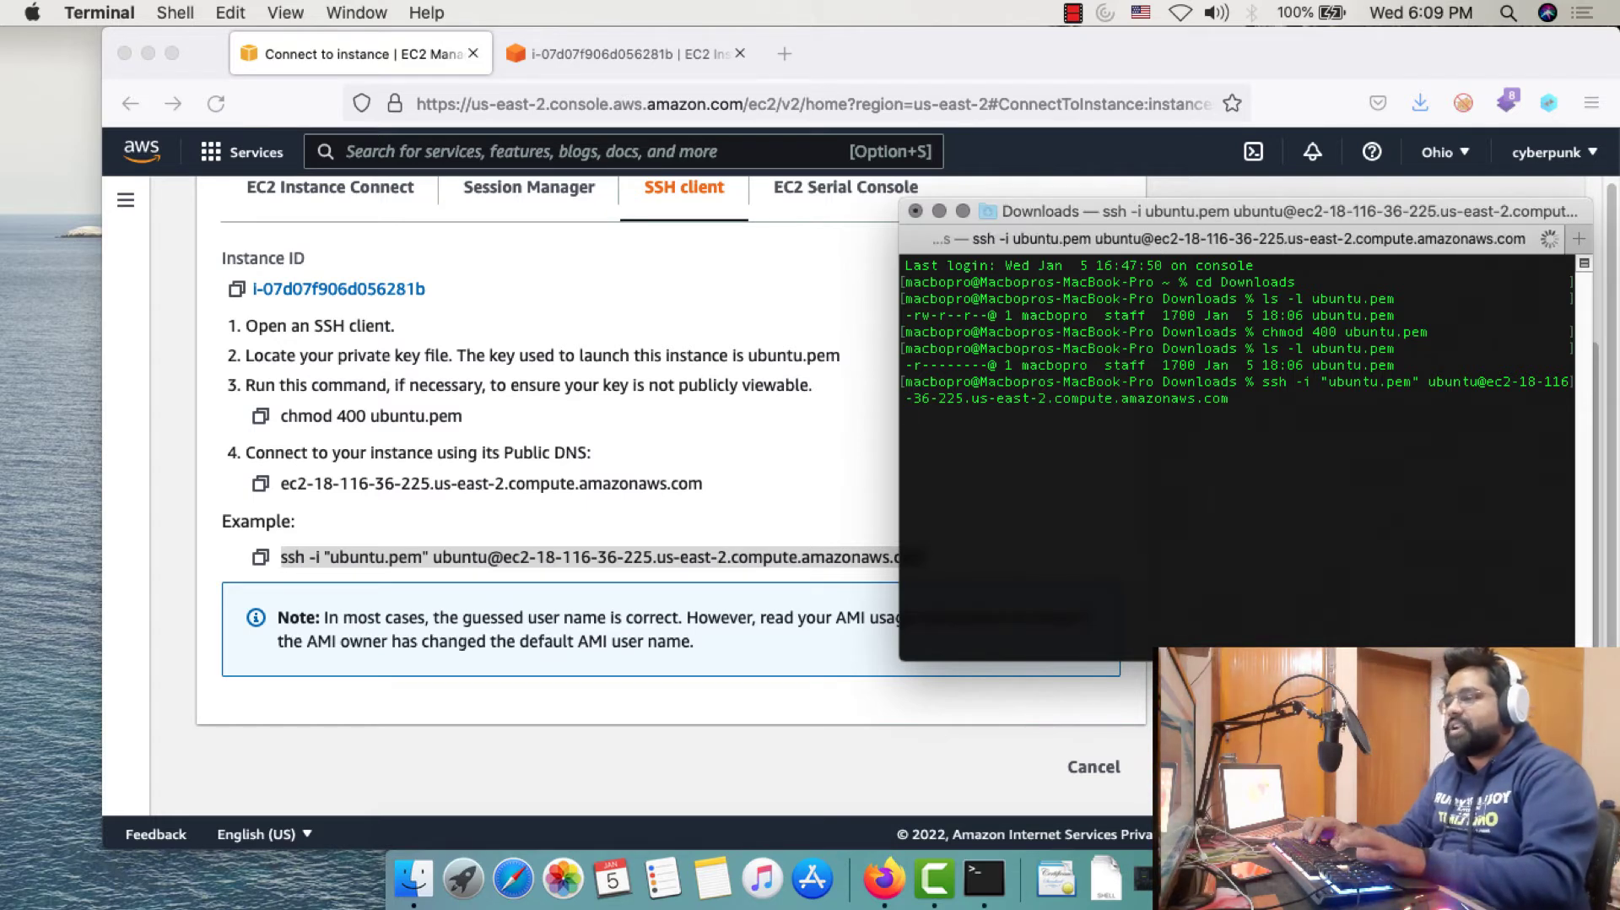
type("yes")
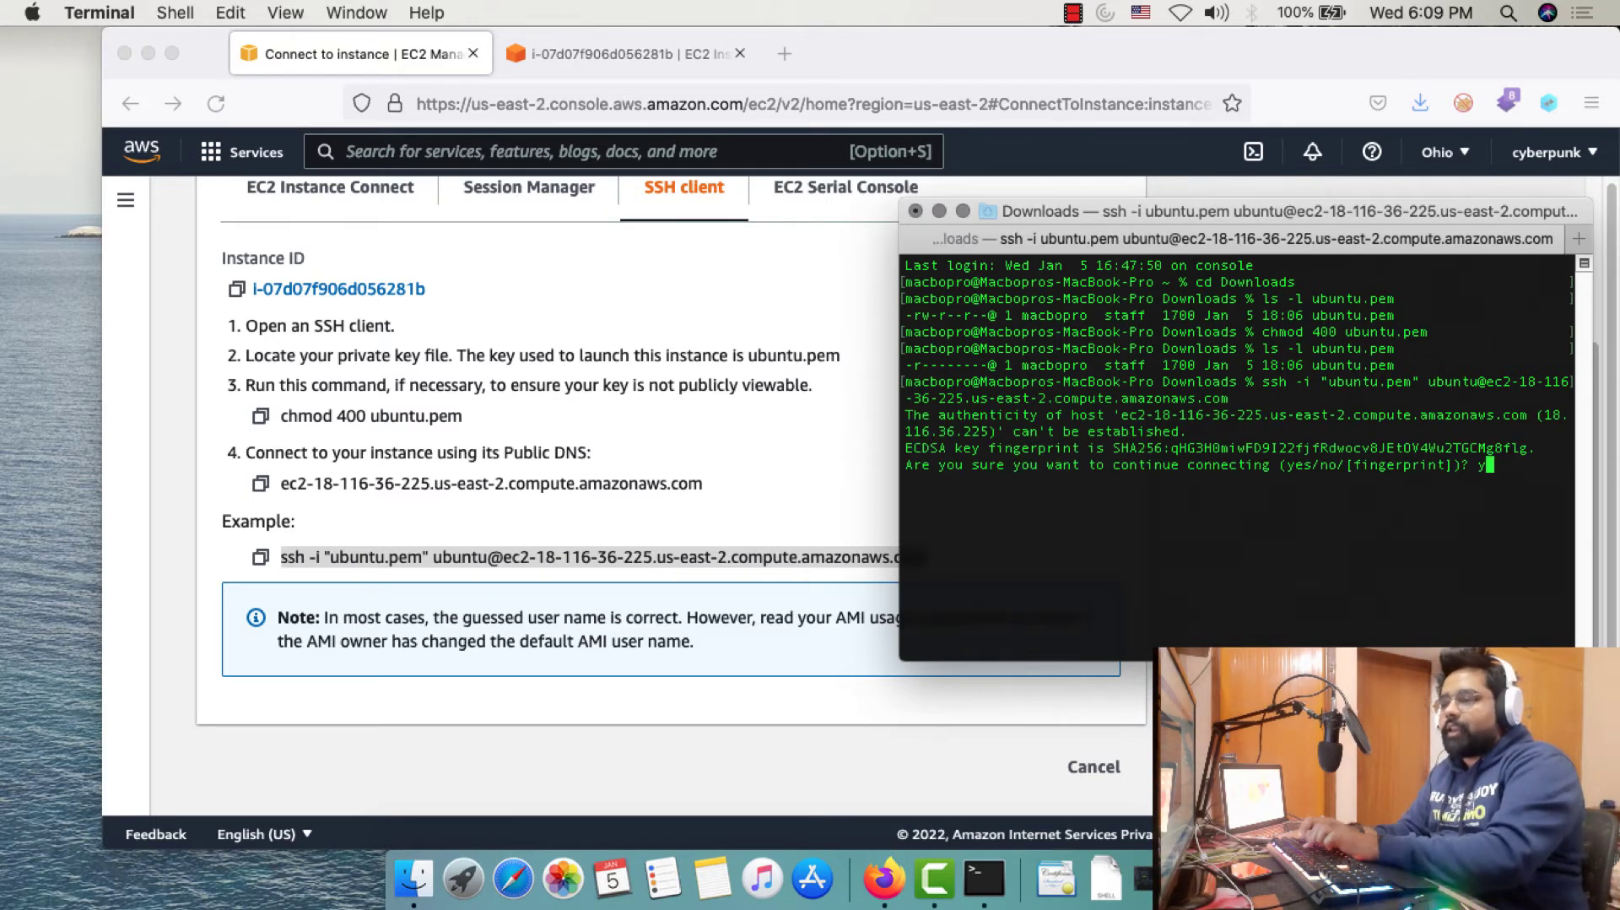
key("Return")
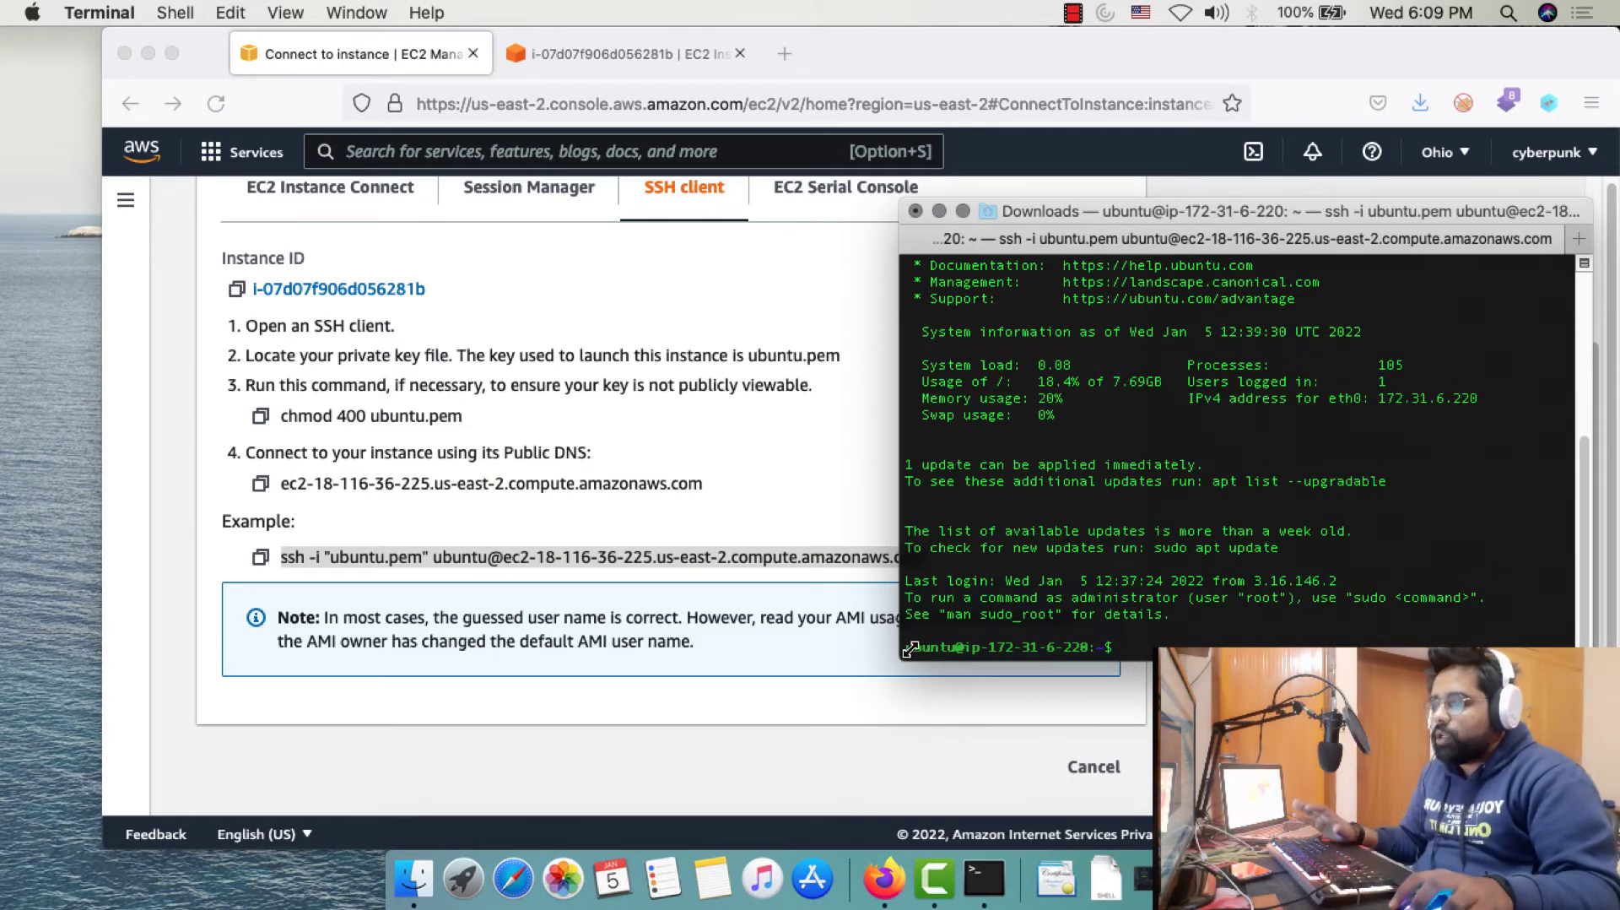
Close the browser's EC2 Instance Connect tab and return to the Terminal SSH session
left_click_drag(915, 646, 1096, 645)
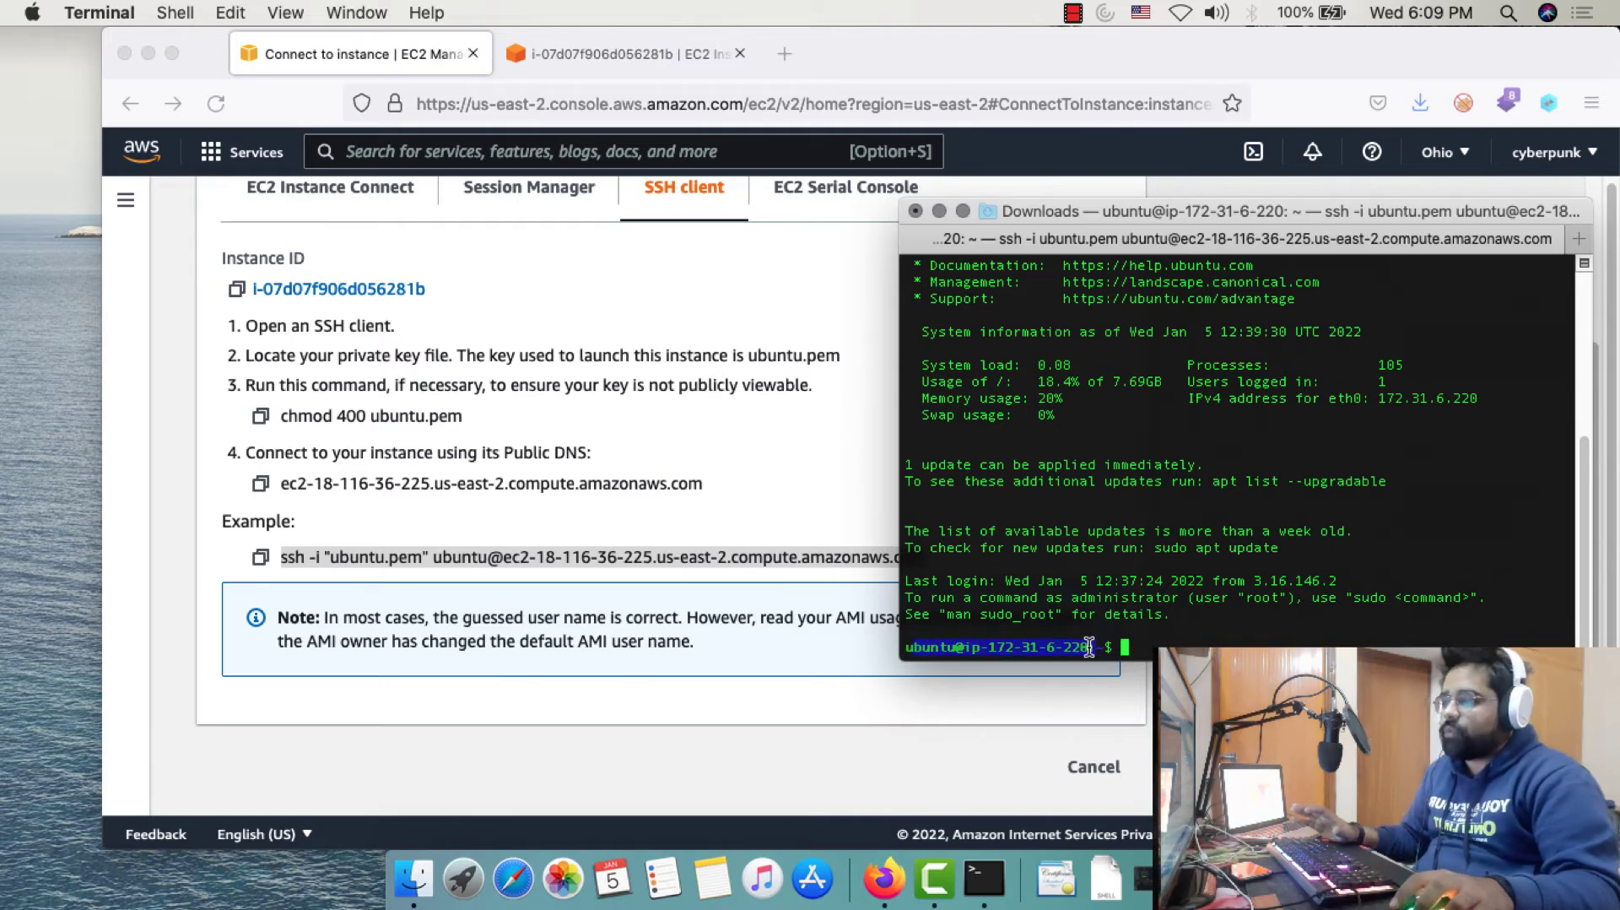
left_click(1031, 645)
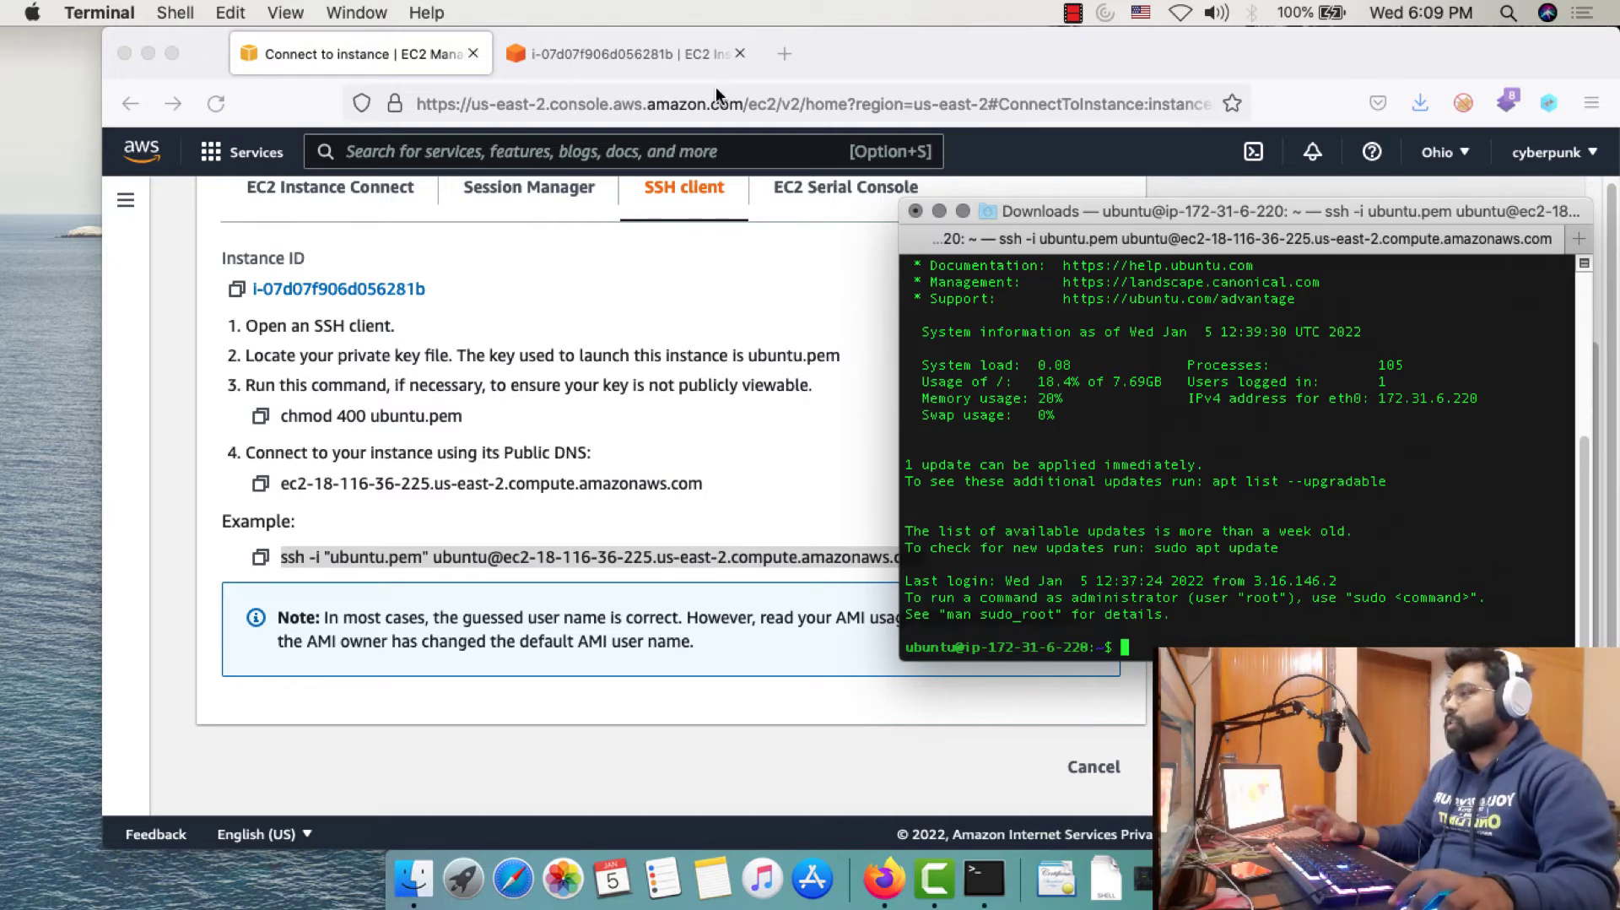
left_click(627, 53)
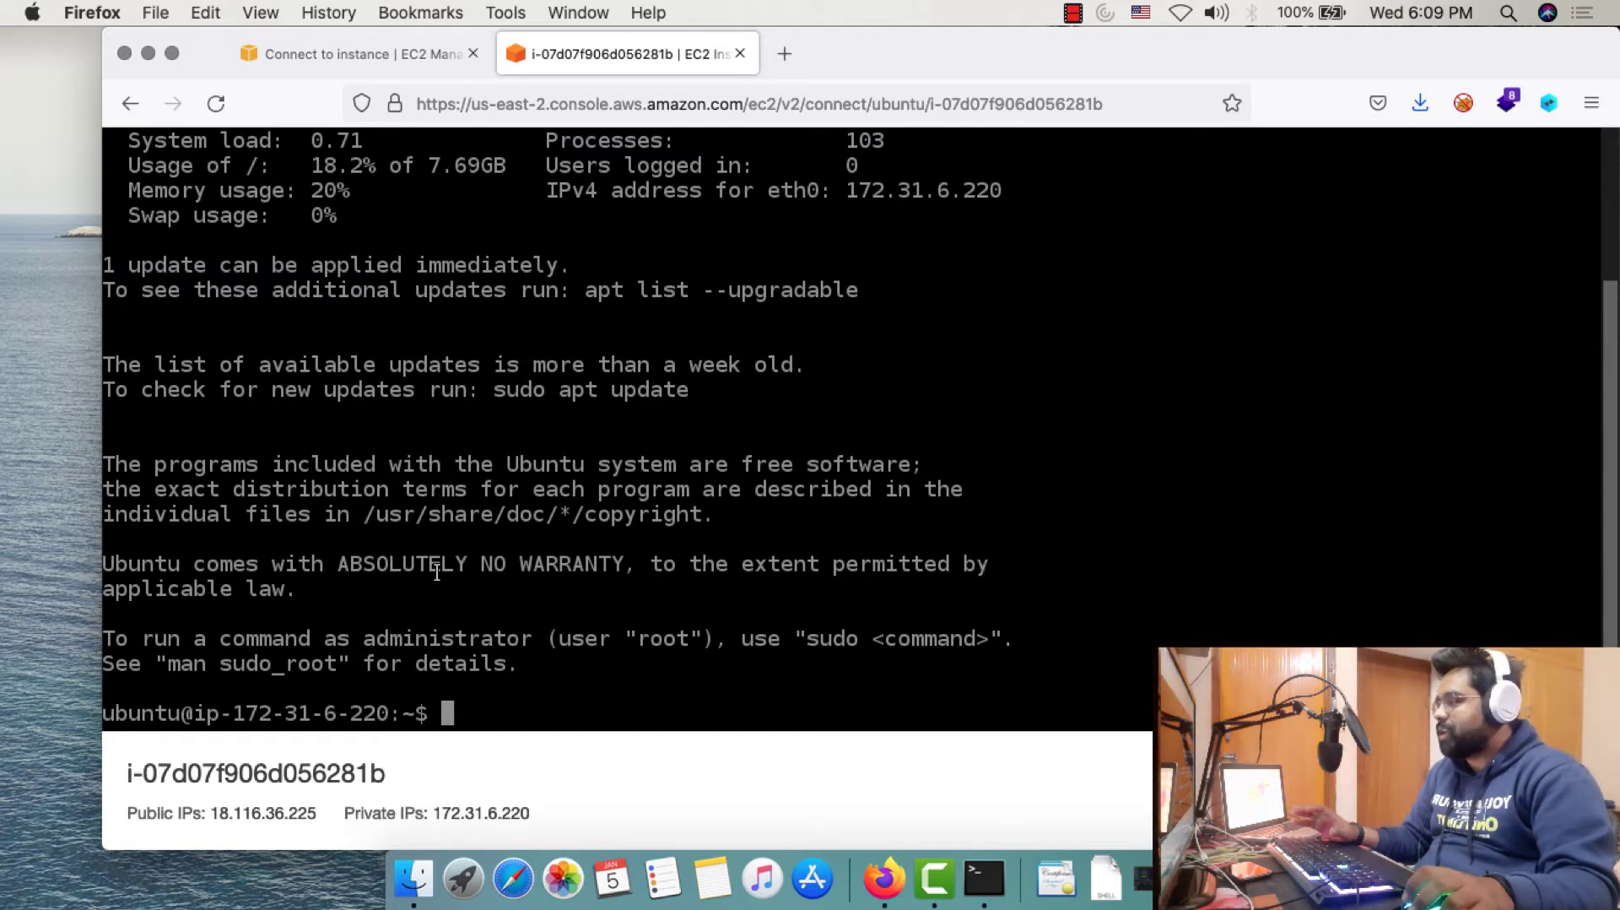
scroll(501, 443, "up", 3)
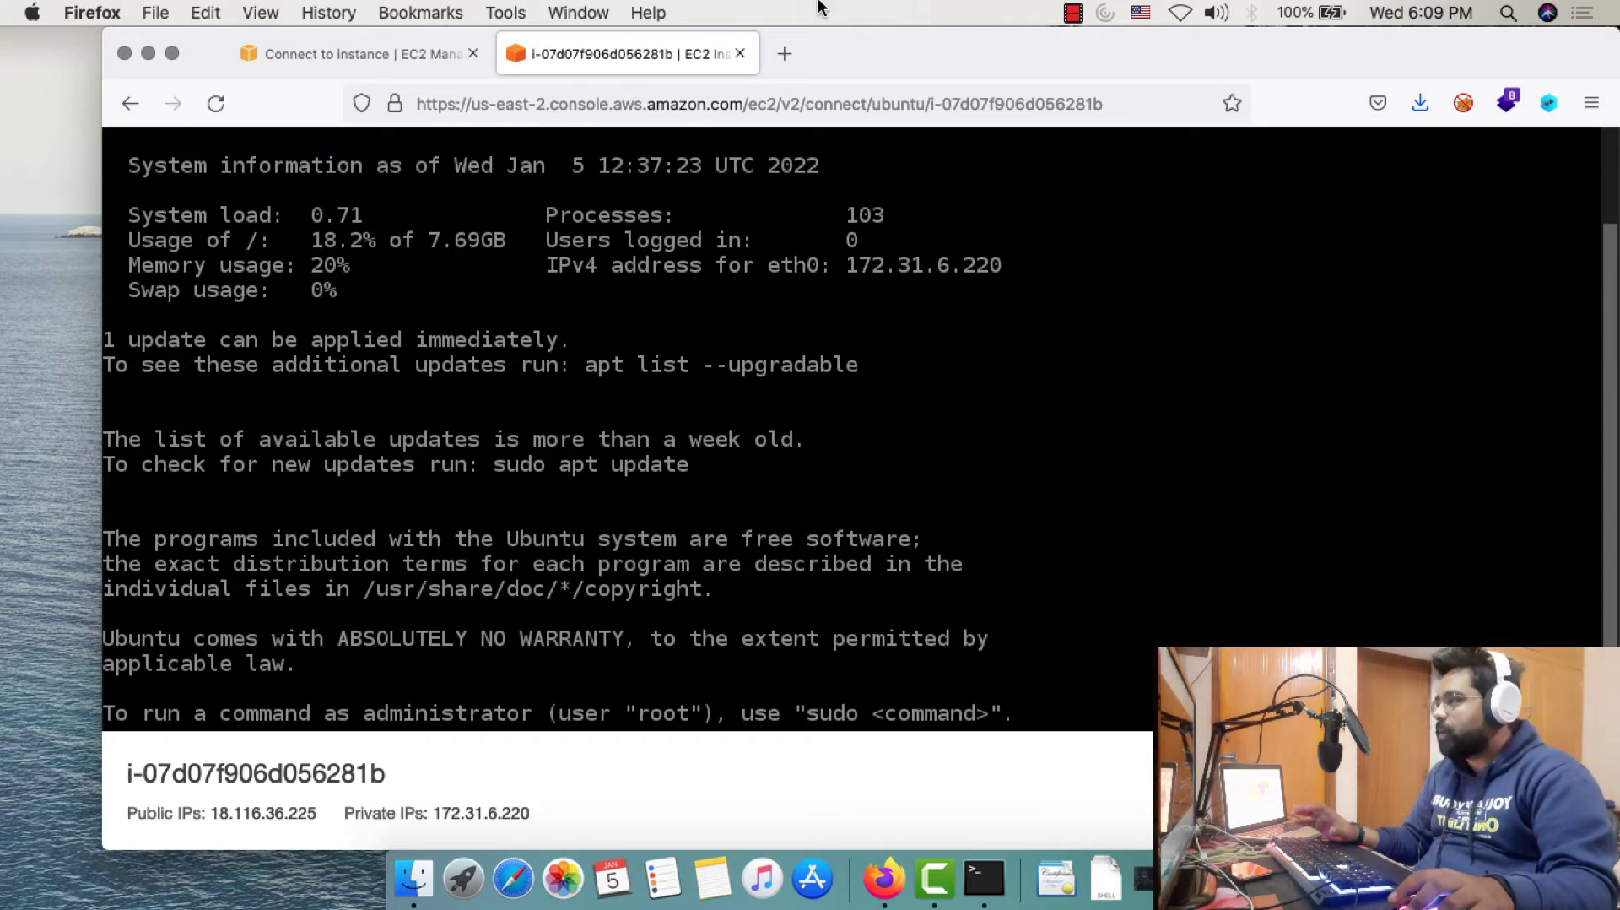
left_click(740, 53)
left_click(985, 874)
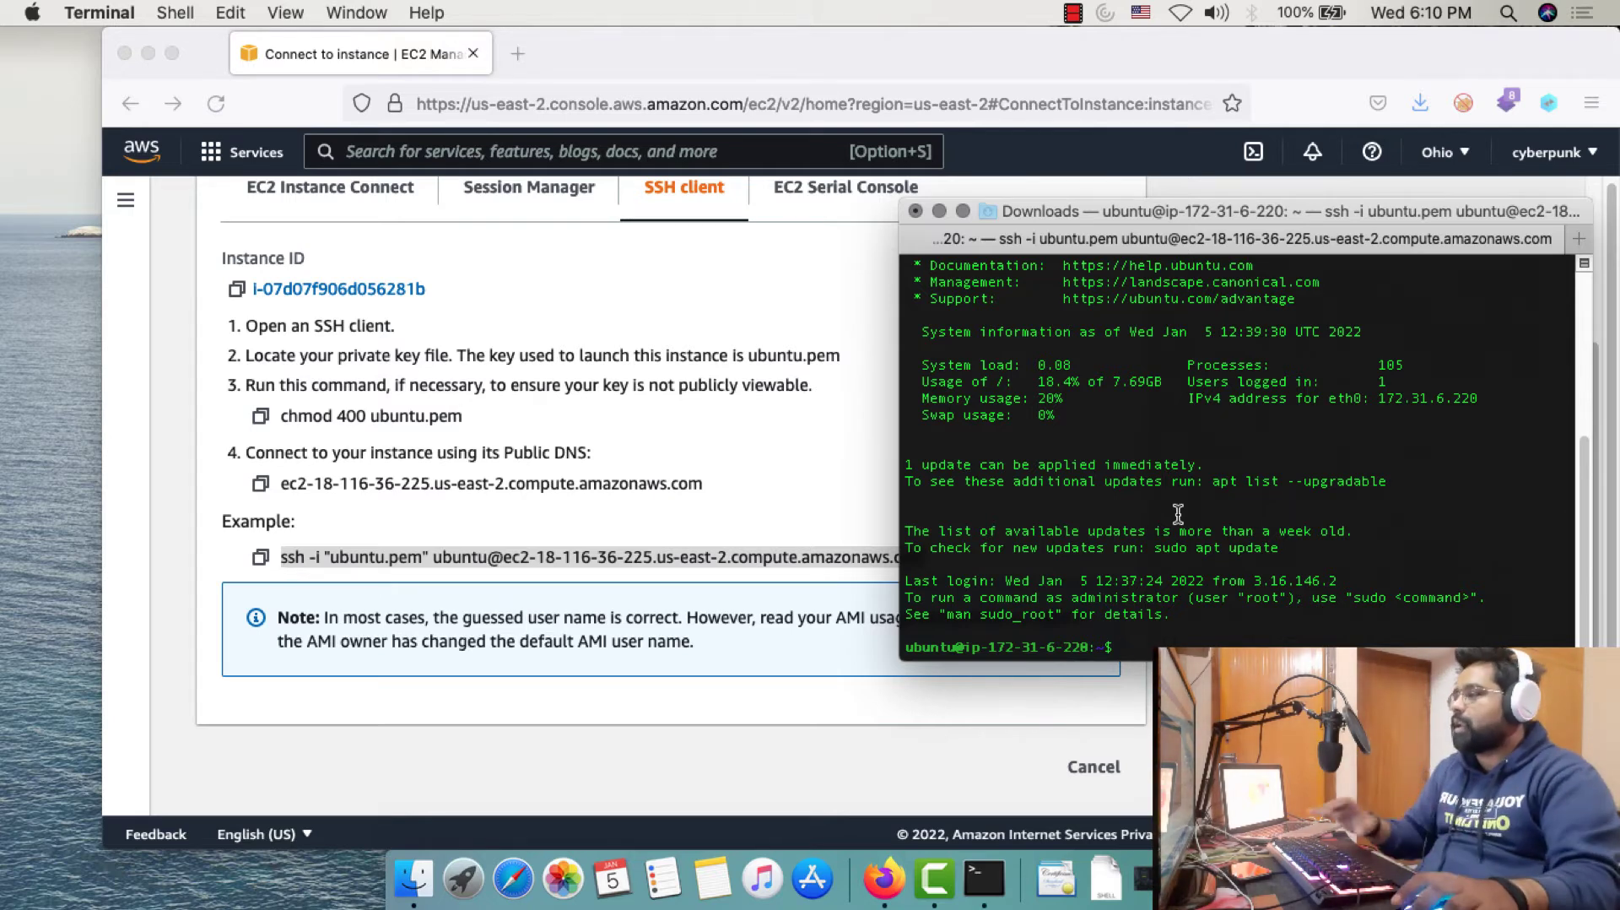
left_click(580, 472)
Select the instance in the Instances list and open public IPv4 18.116.36.225 in a new tab
scroll(578, 469, "up", 3)
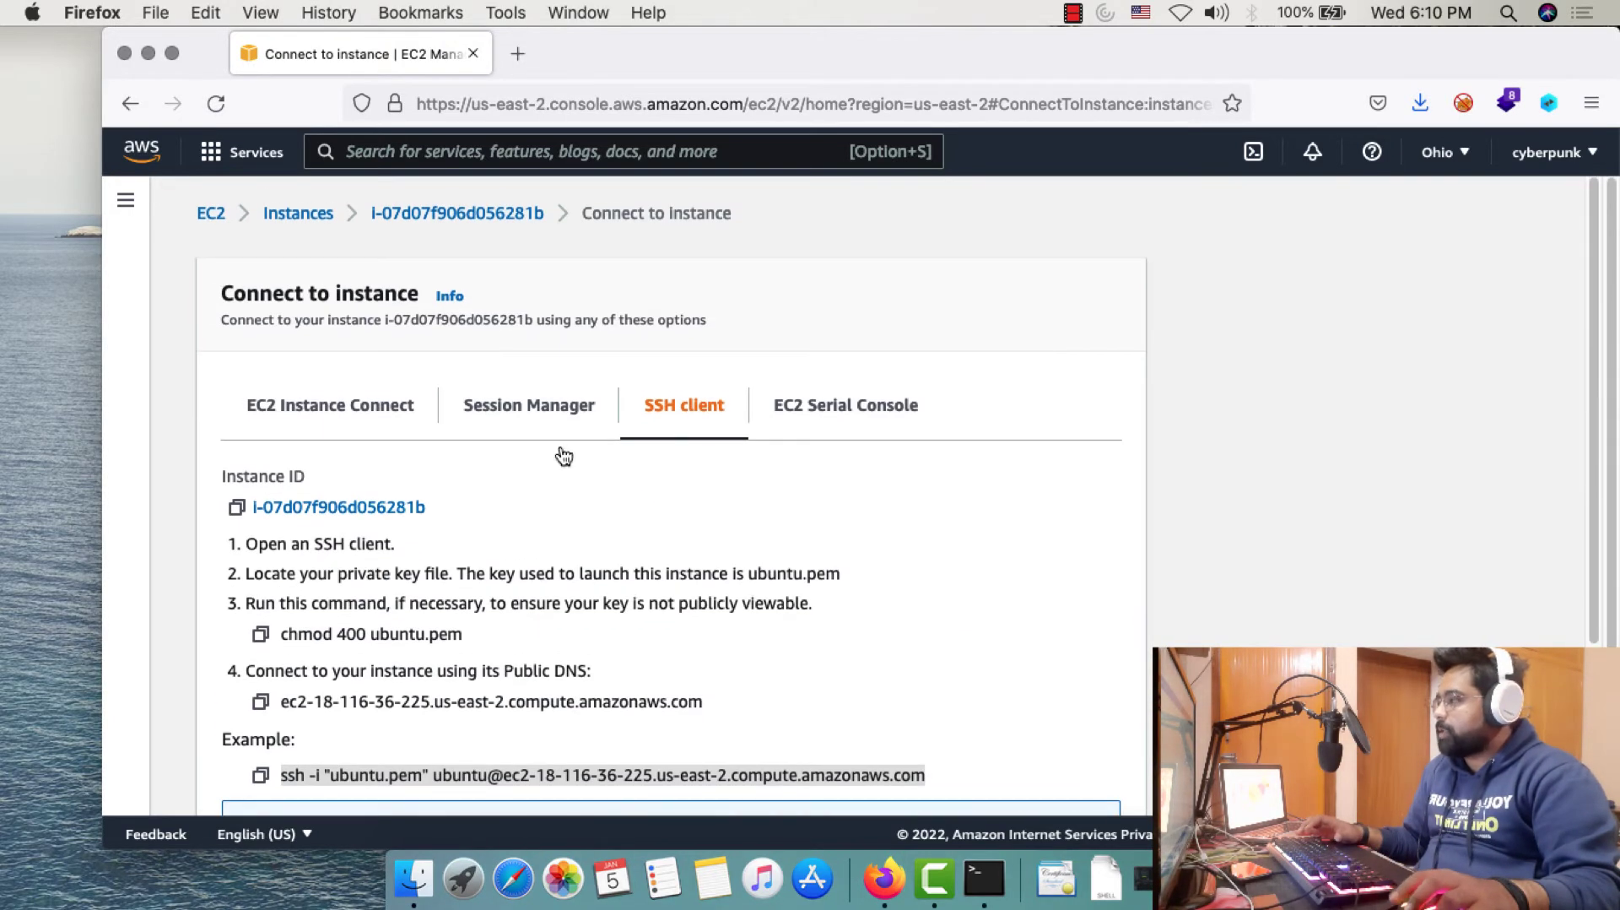
left_click(129, 103)
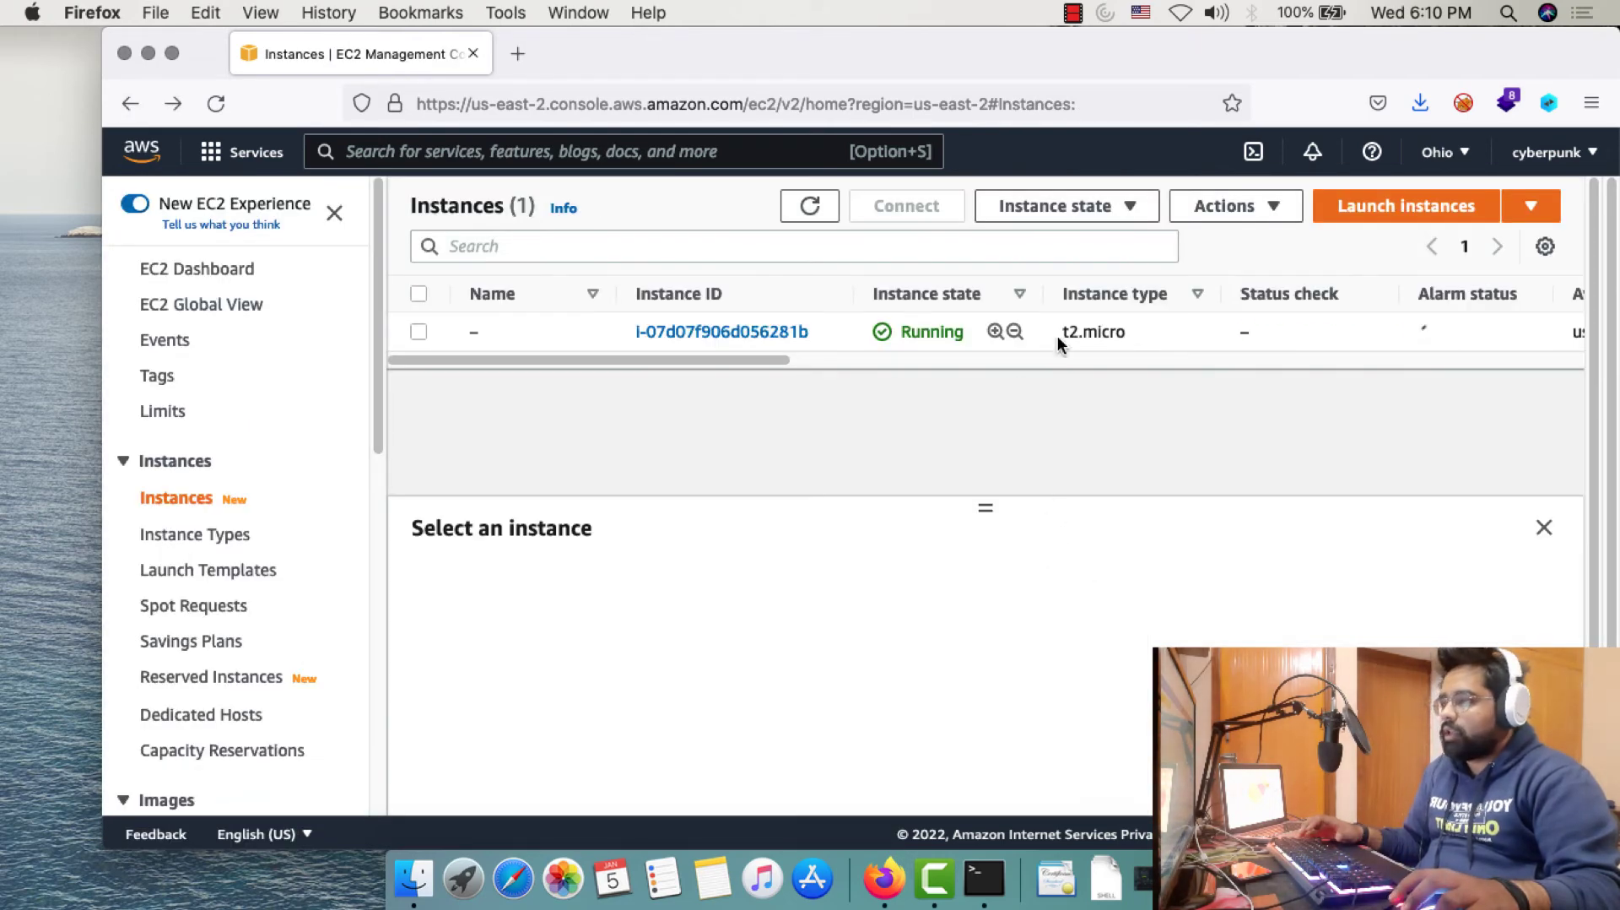
left_click(838, 336)
scroll(887, 634, "down", 3)
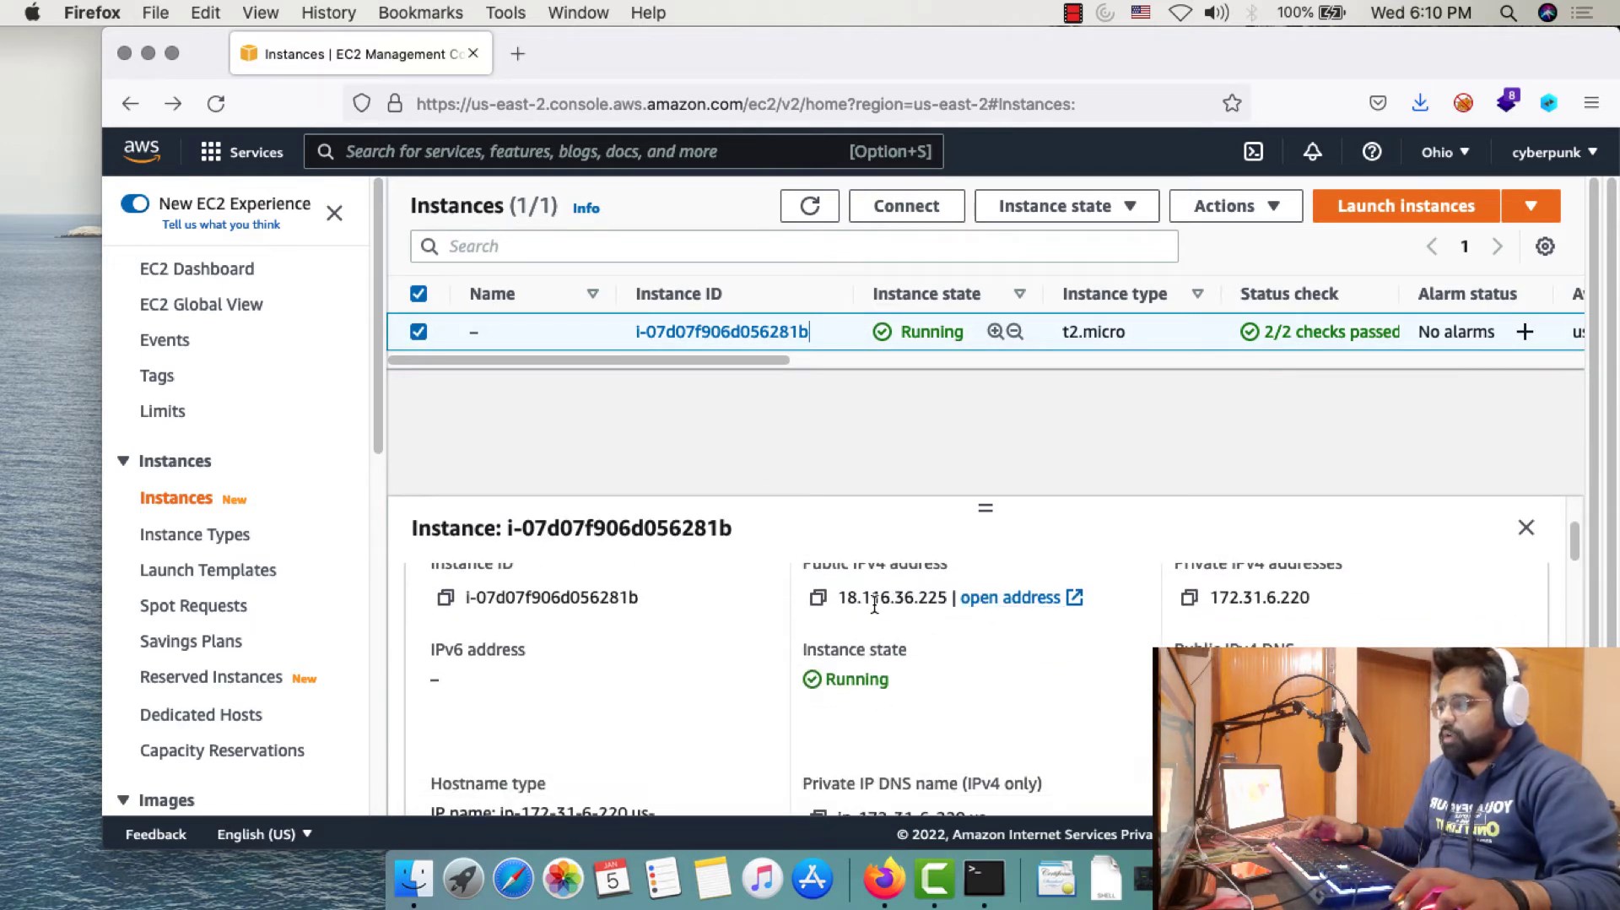
left_click_drag(846, 598, 947, 597)
left_click(991, 599)
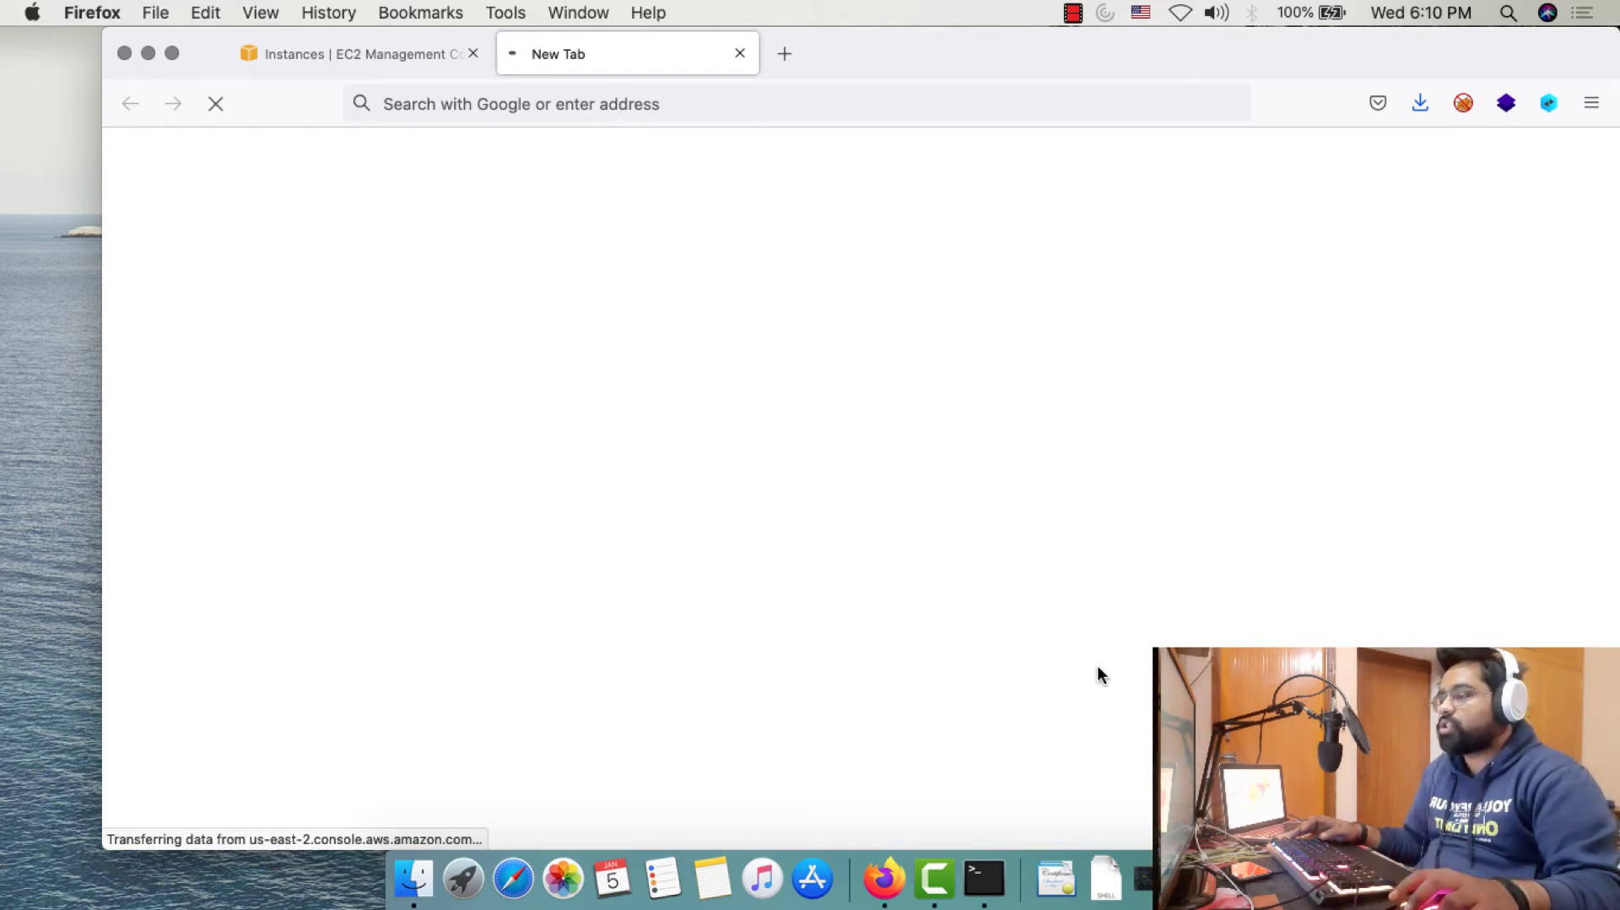
left_click(984, 878)
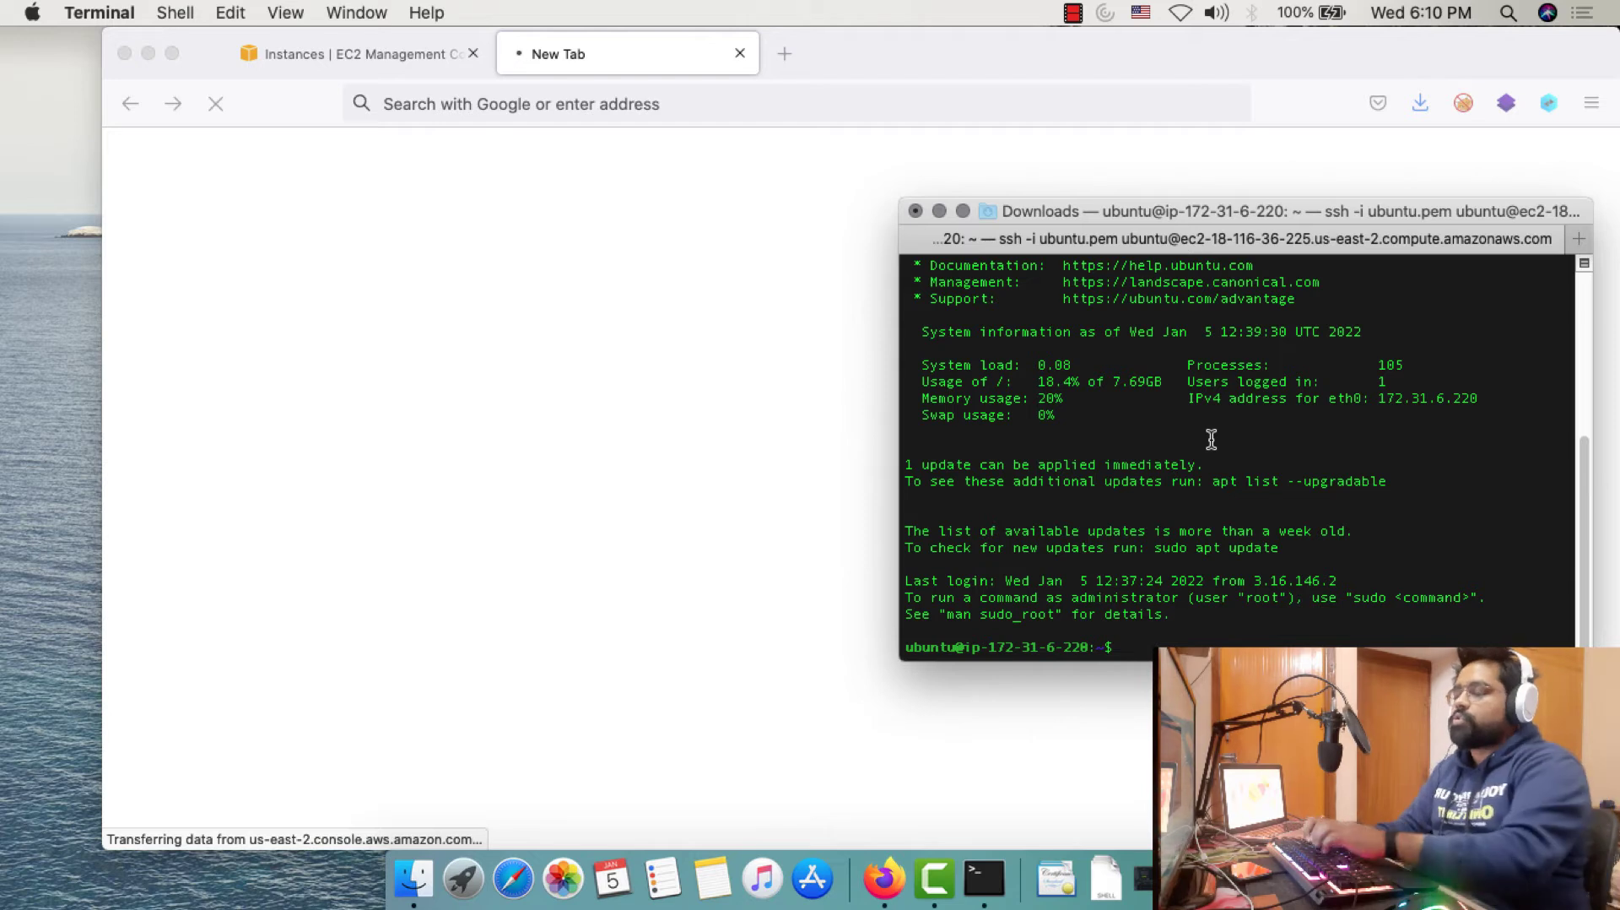
Run sudo apt-get update, then sudo apt-get install apache2, confirming with y
type("sudo ")
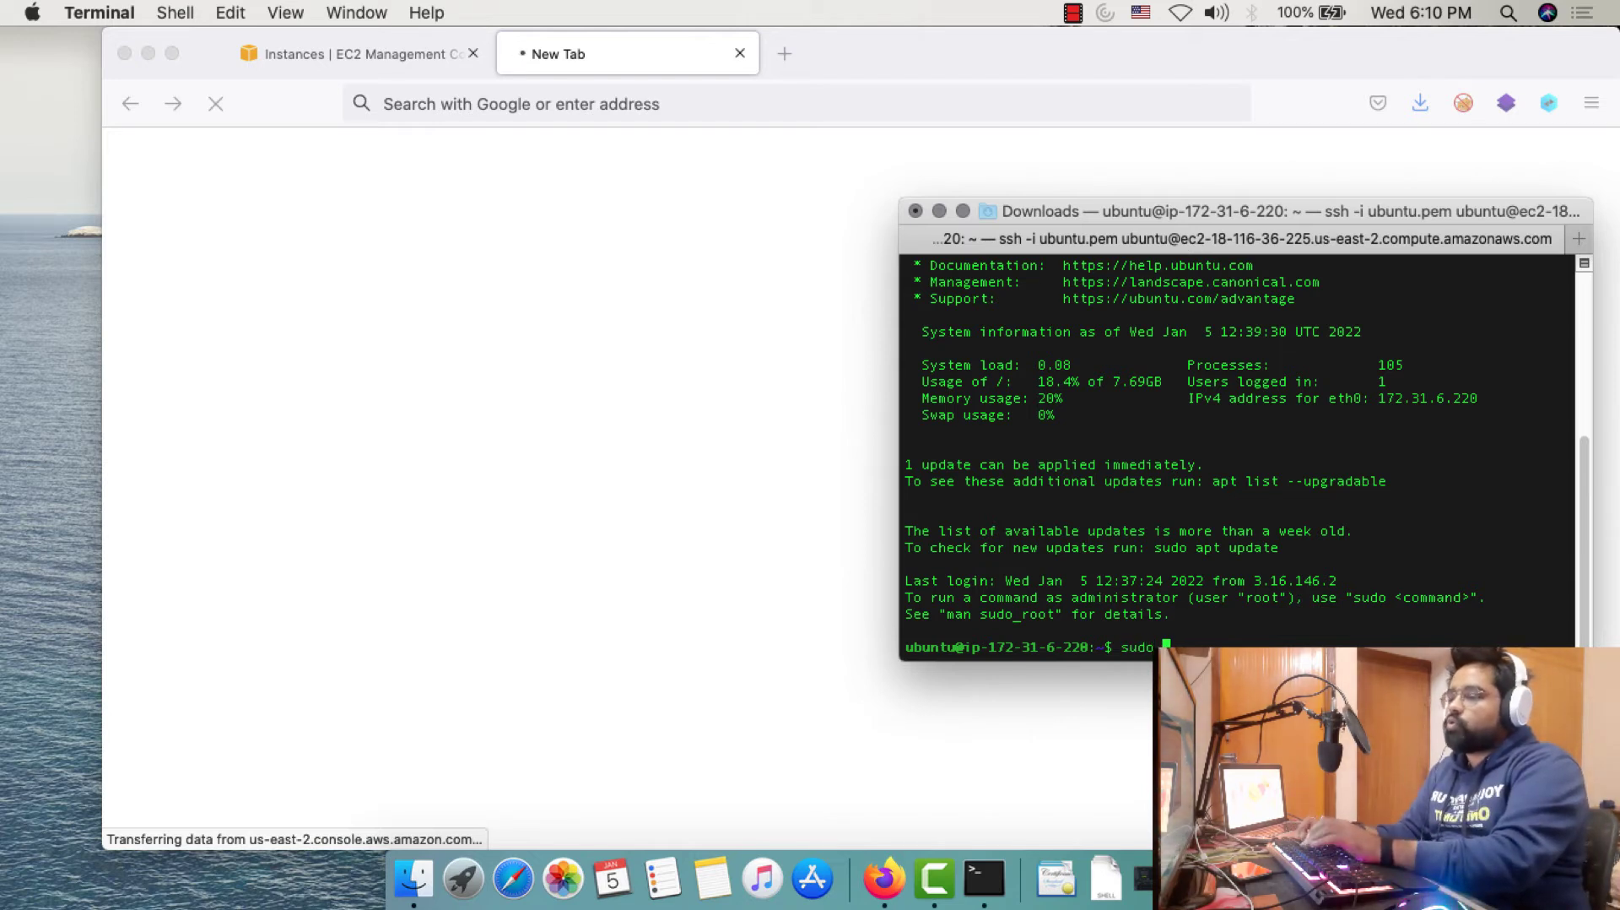
type("apt-g")
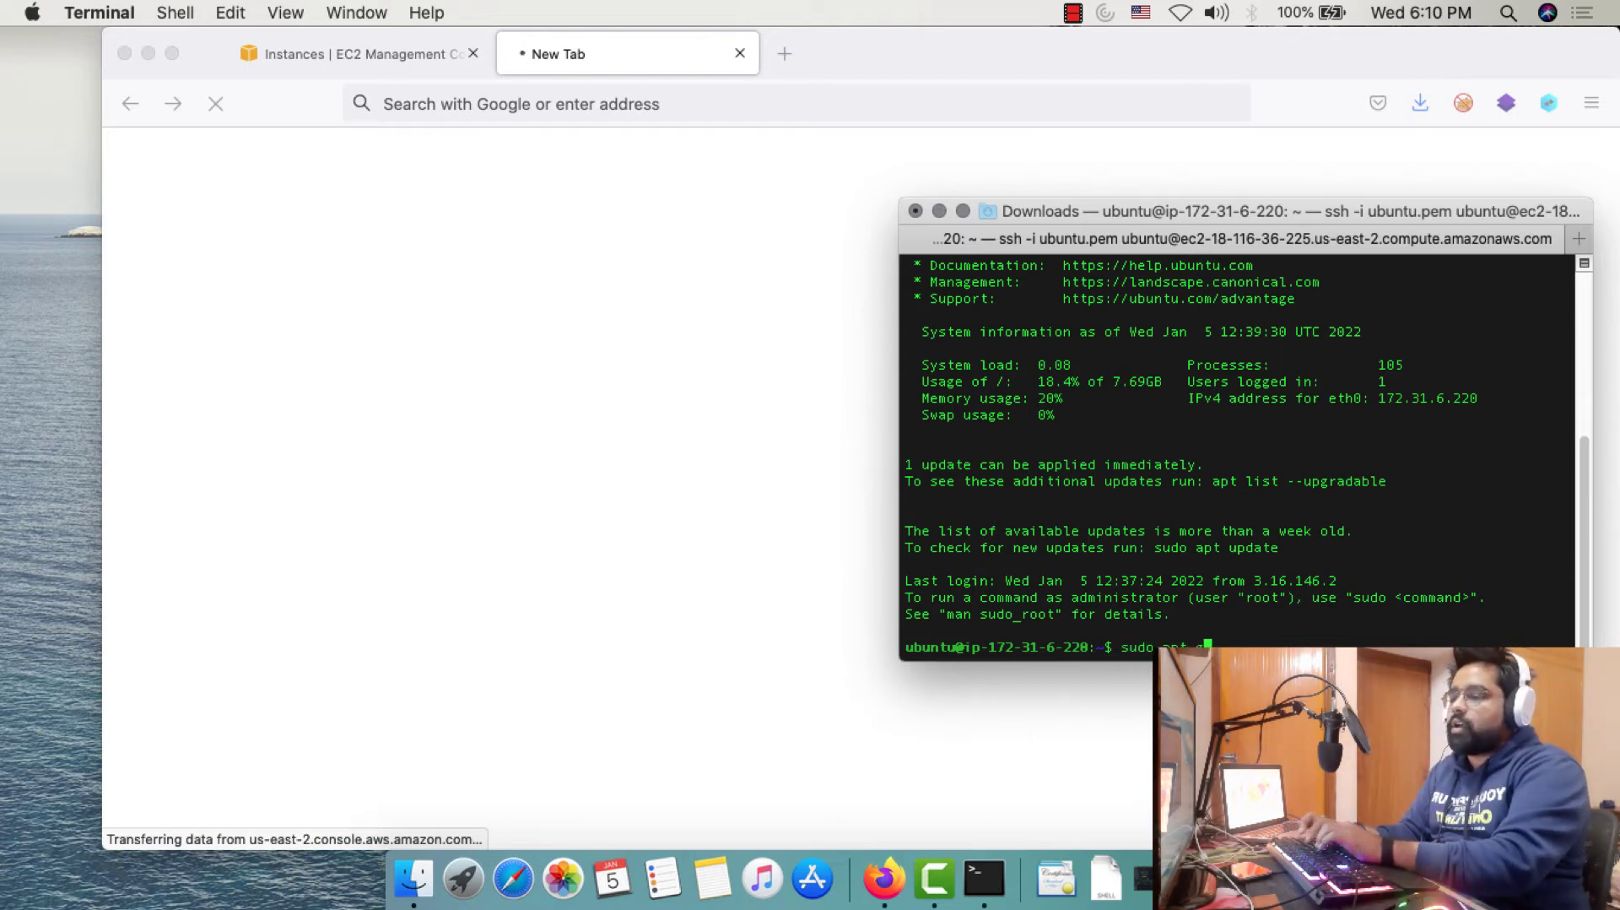
type("etet update")
key("Return")
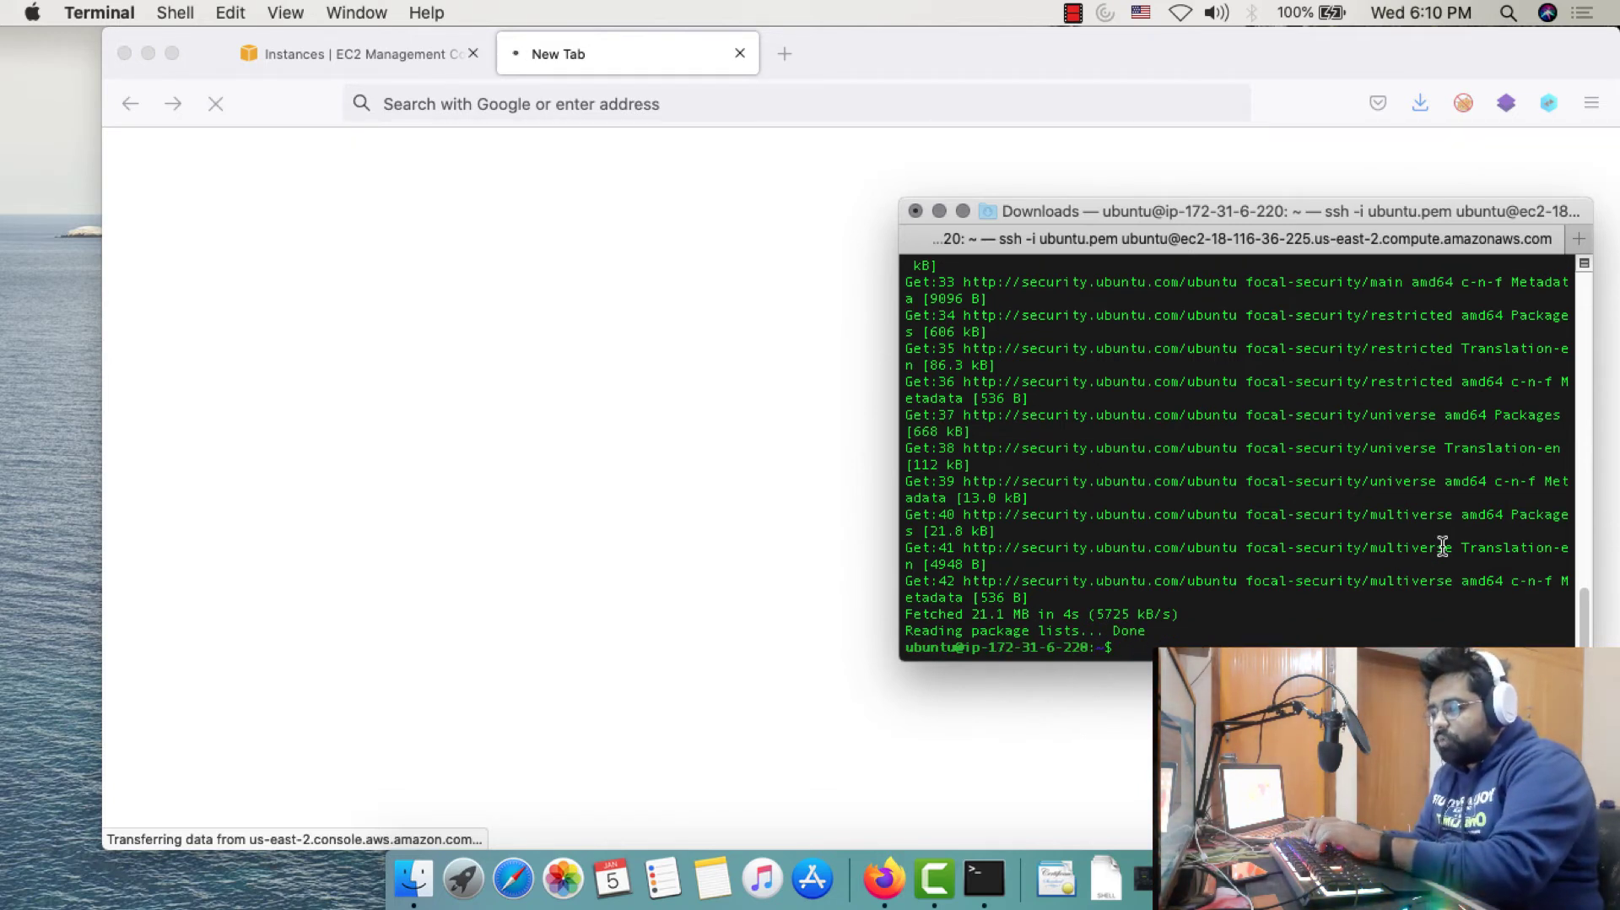
type("sudo ")
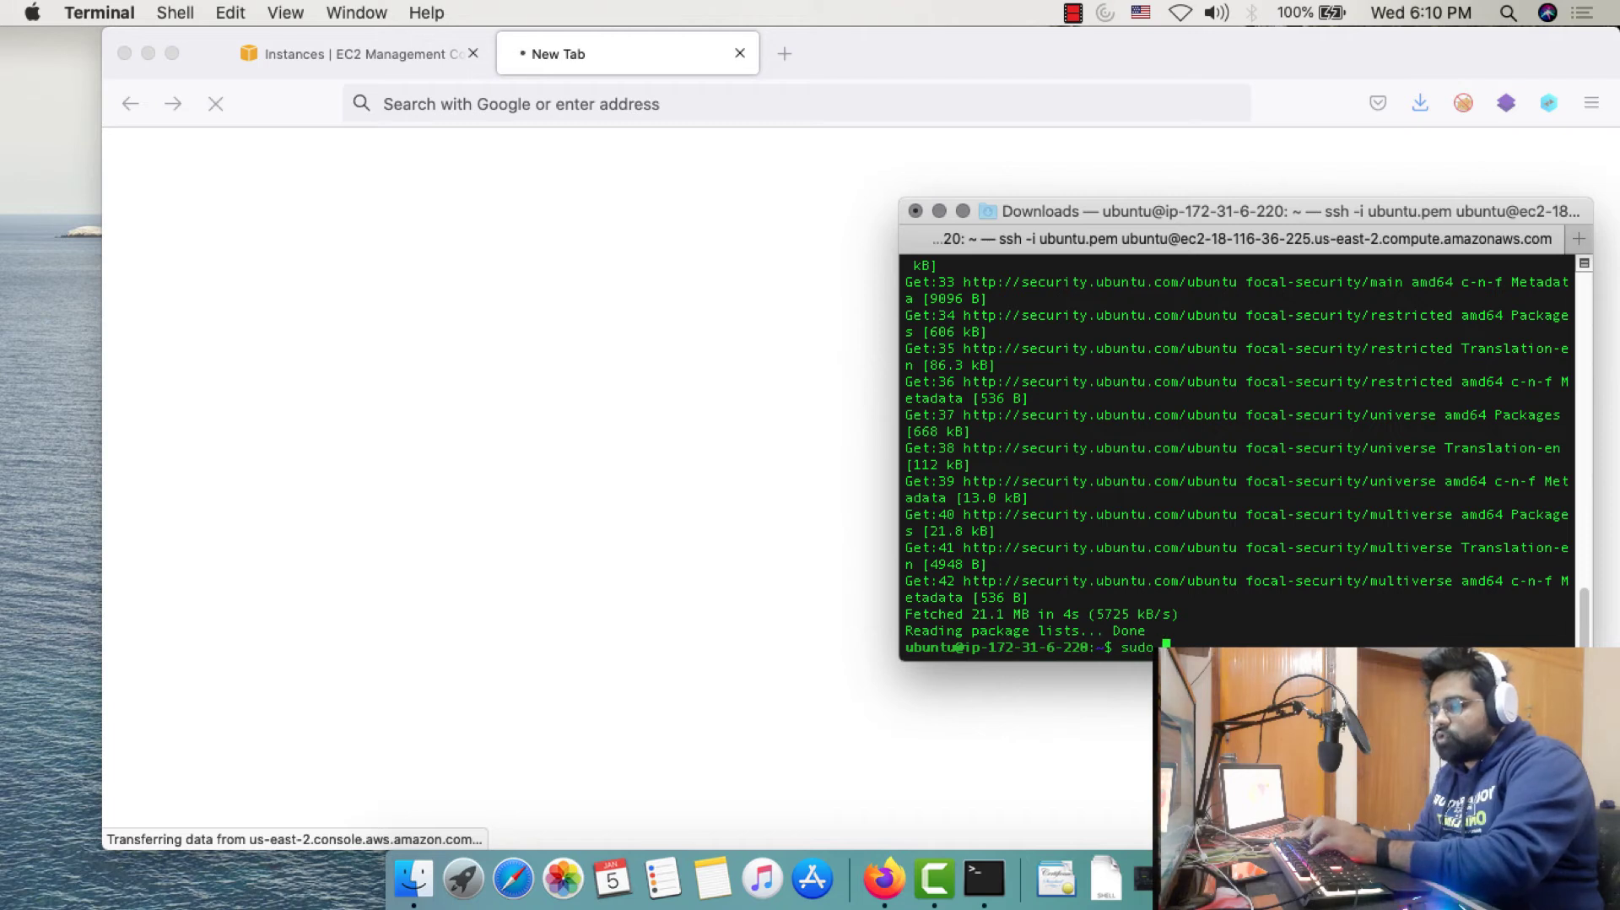
type("apt-get")
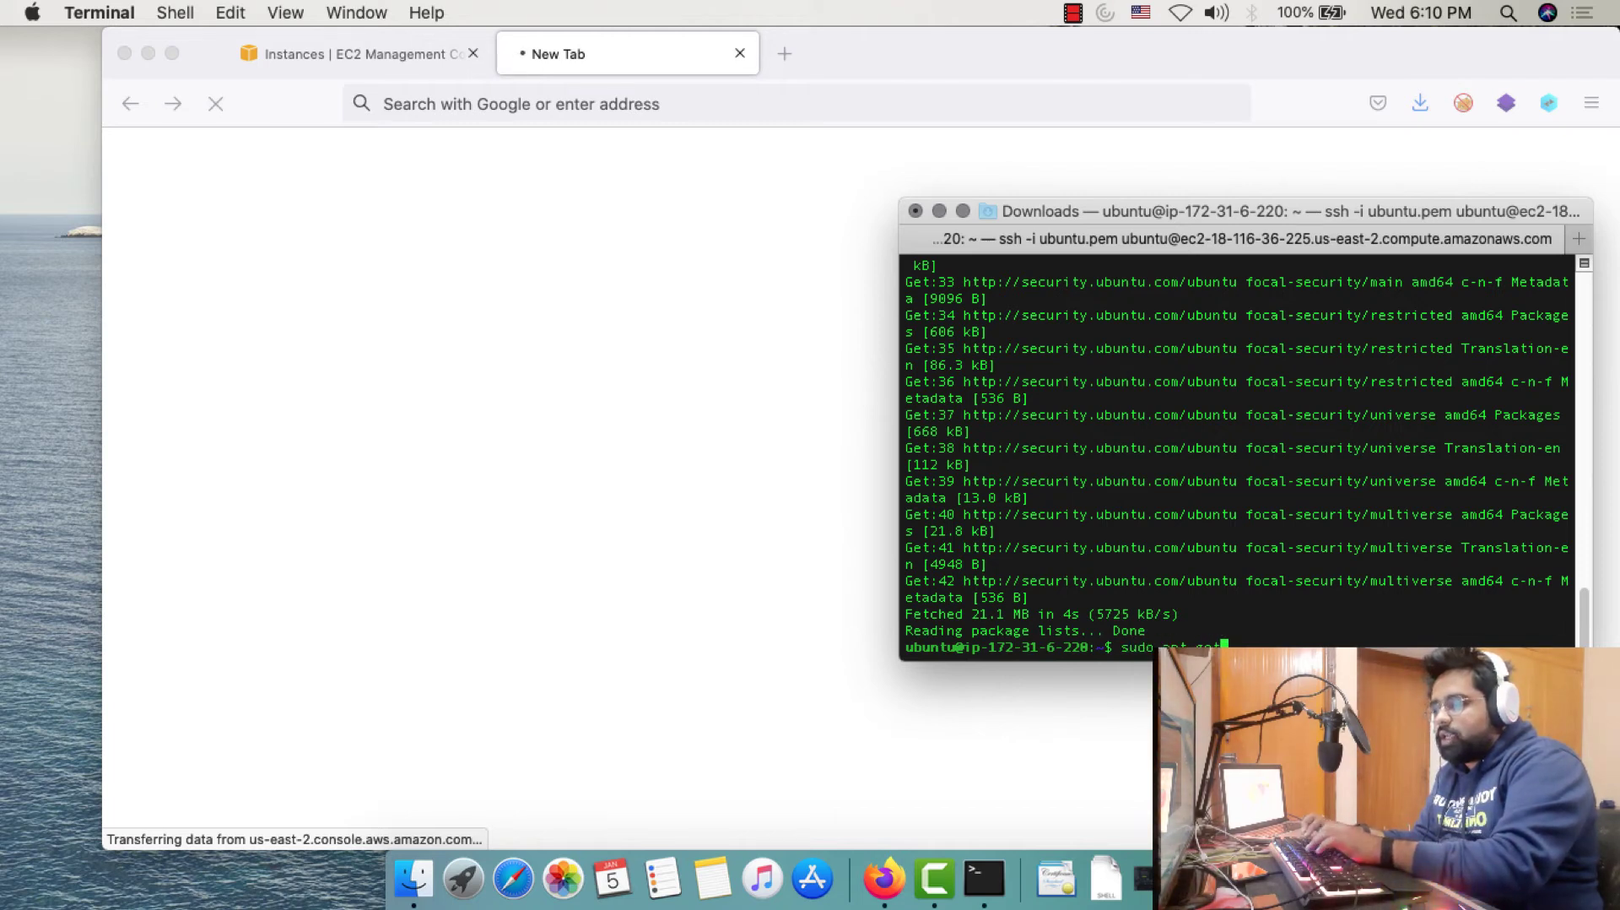
type(" install ap")
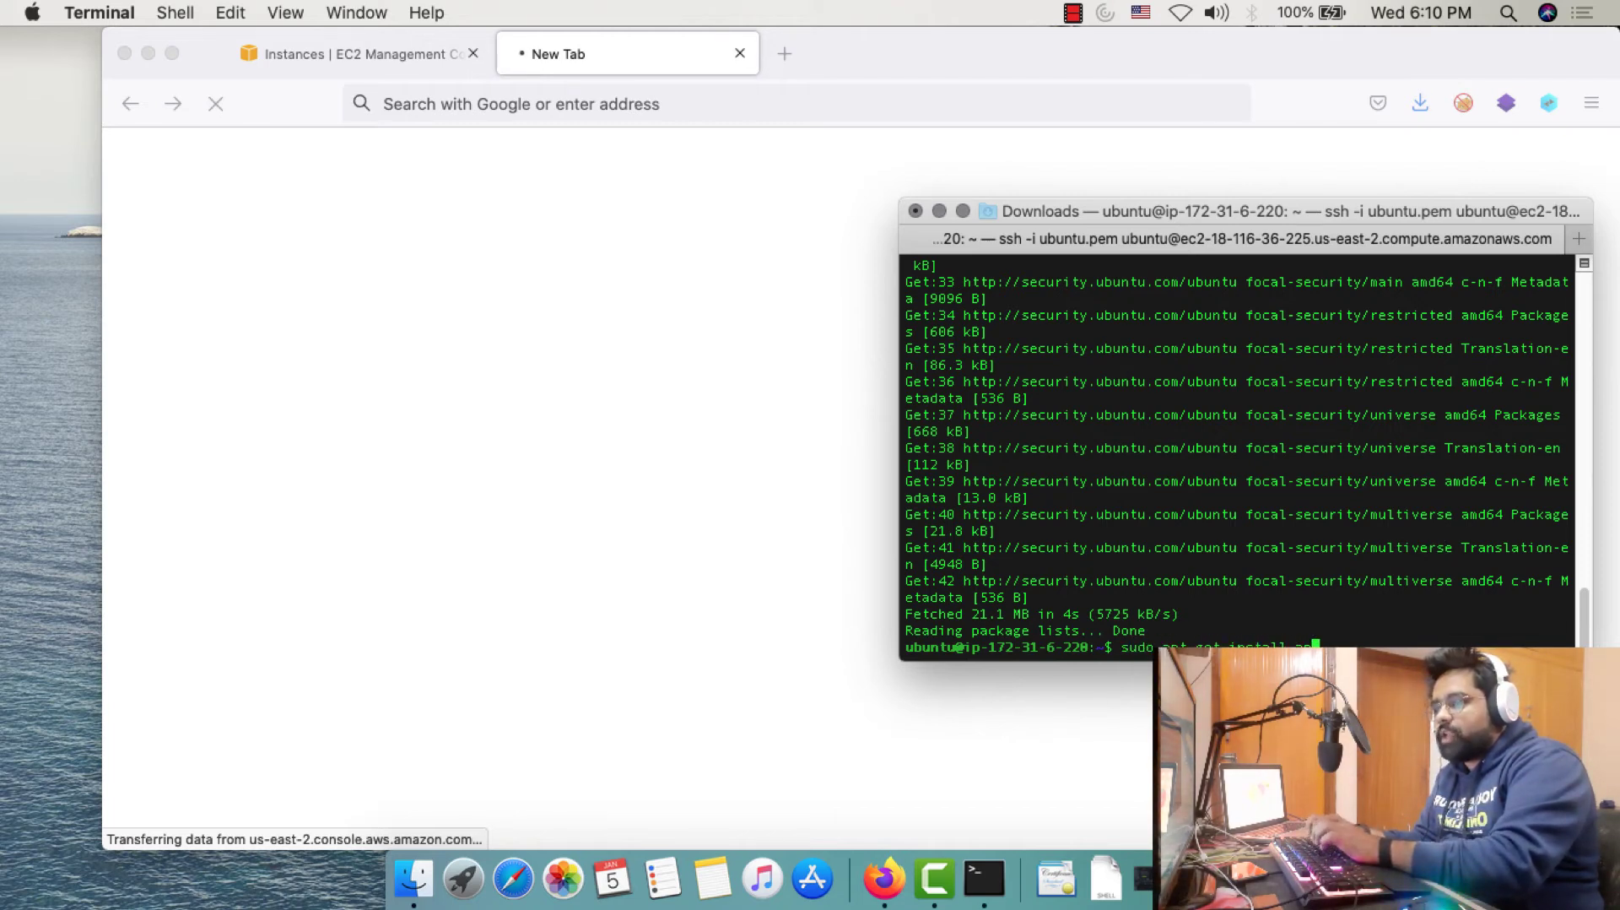
type("ache2")
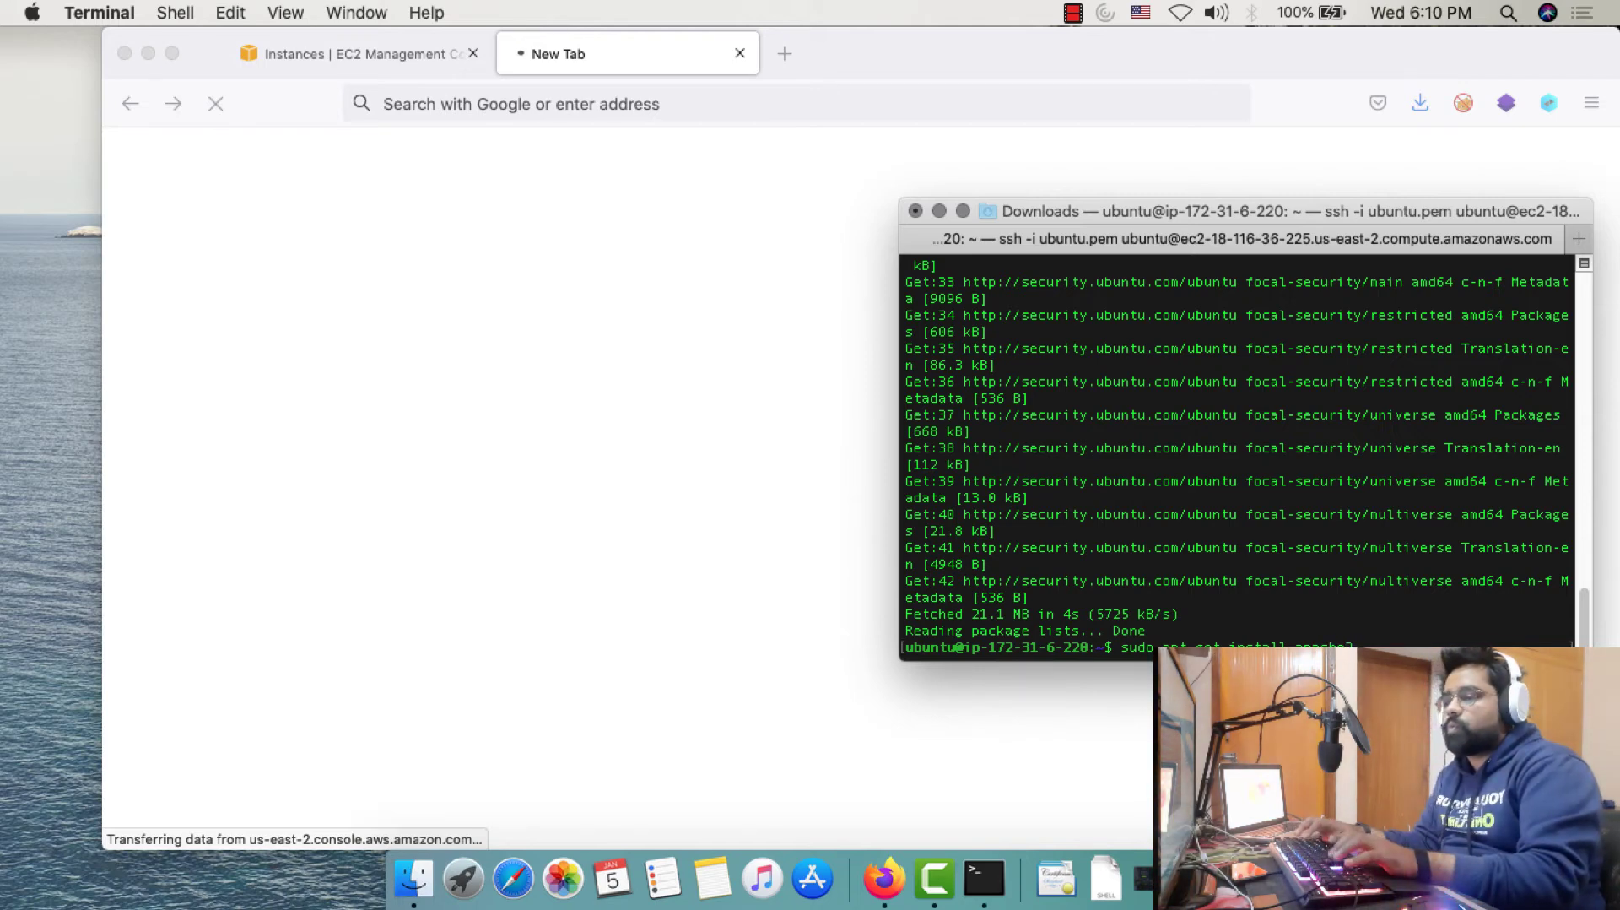
key("Return")
type("y")
key("Return")
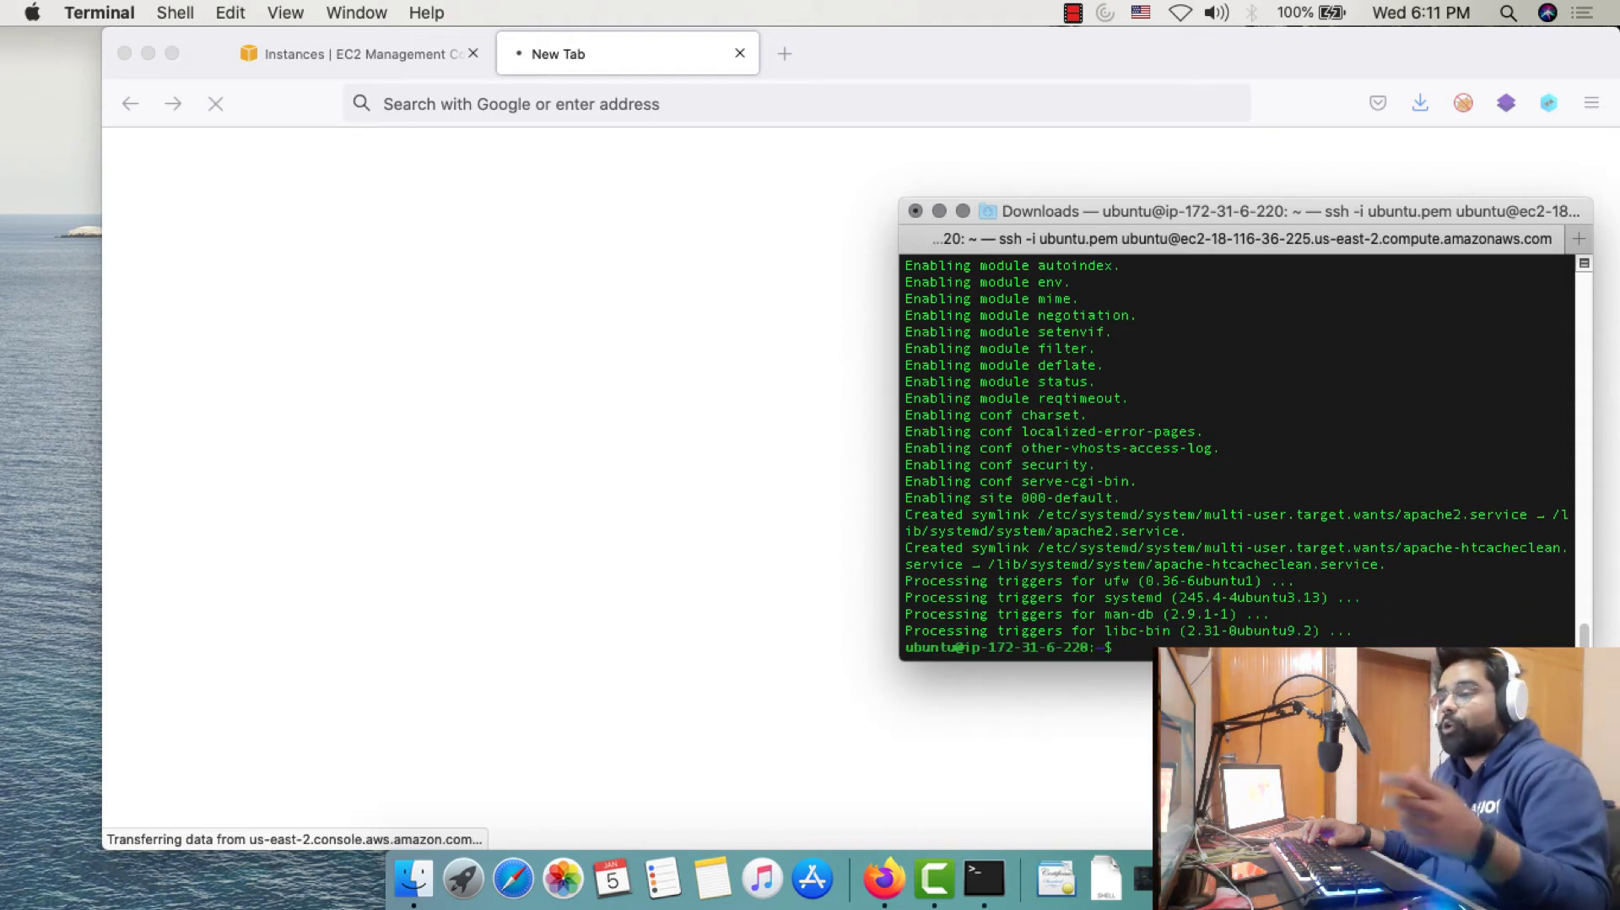
Reopen the instance's public address from the EC2 page, then close the extra loading tab
left_click(375, 51)
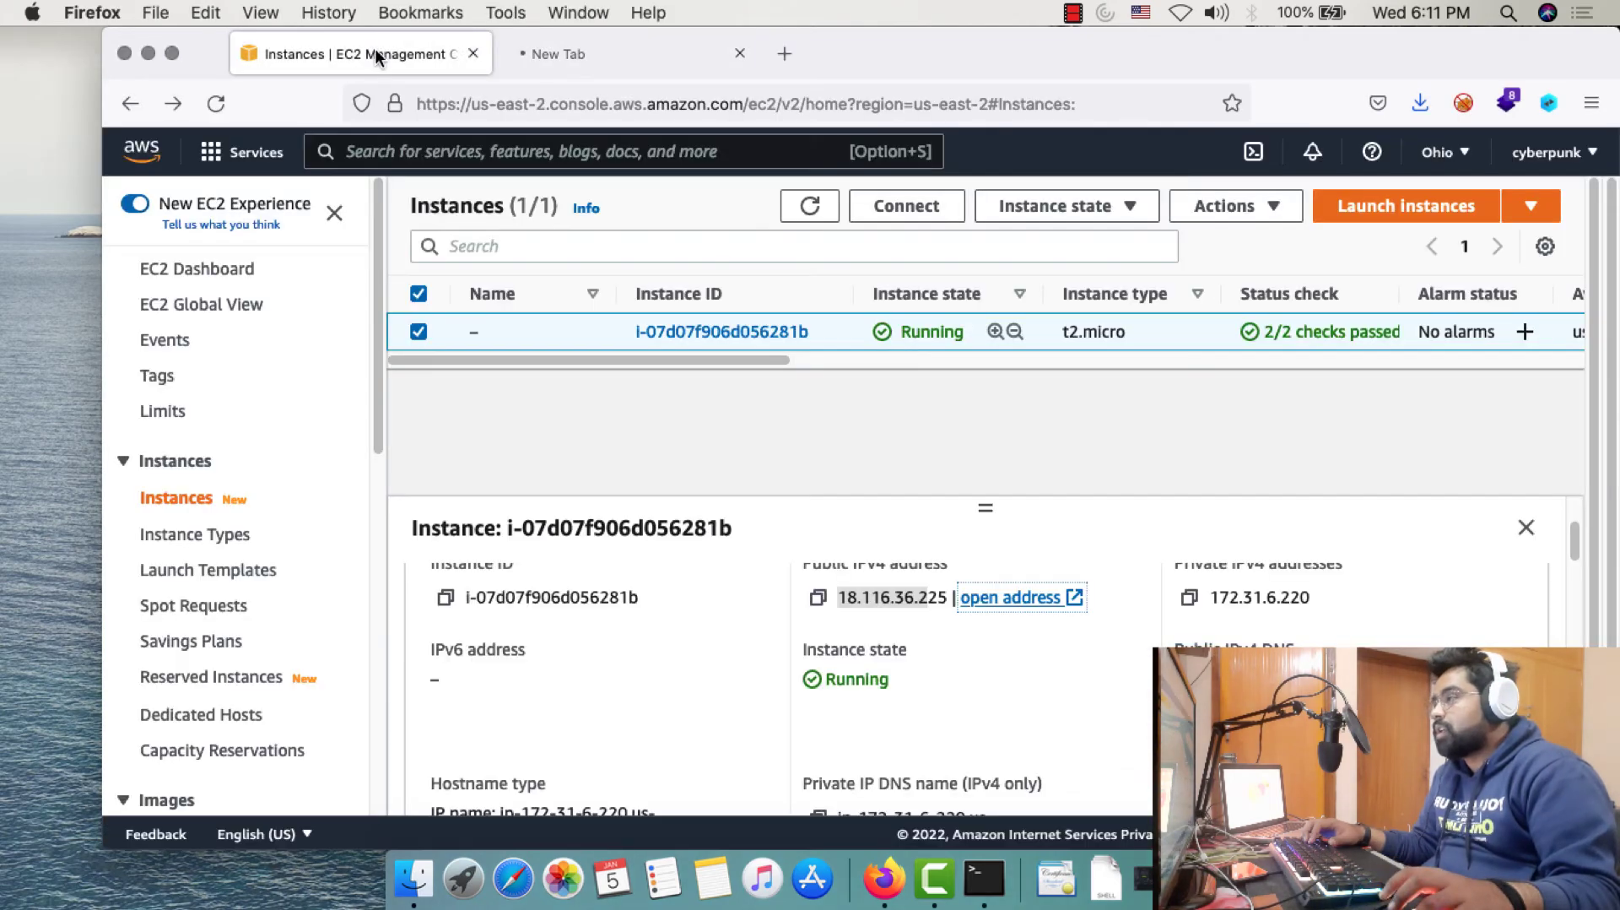
left_click(1031, 601)
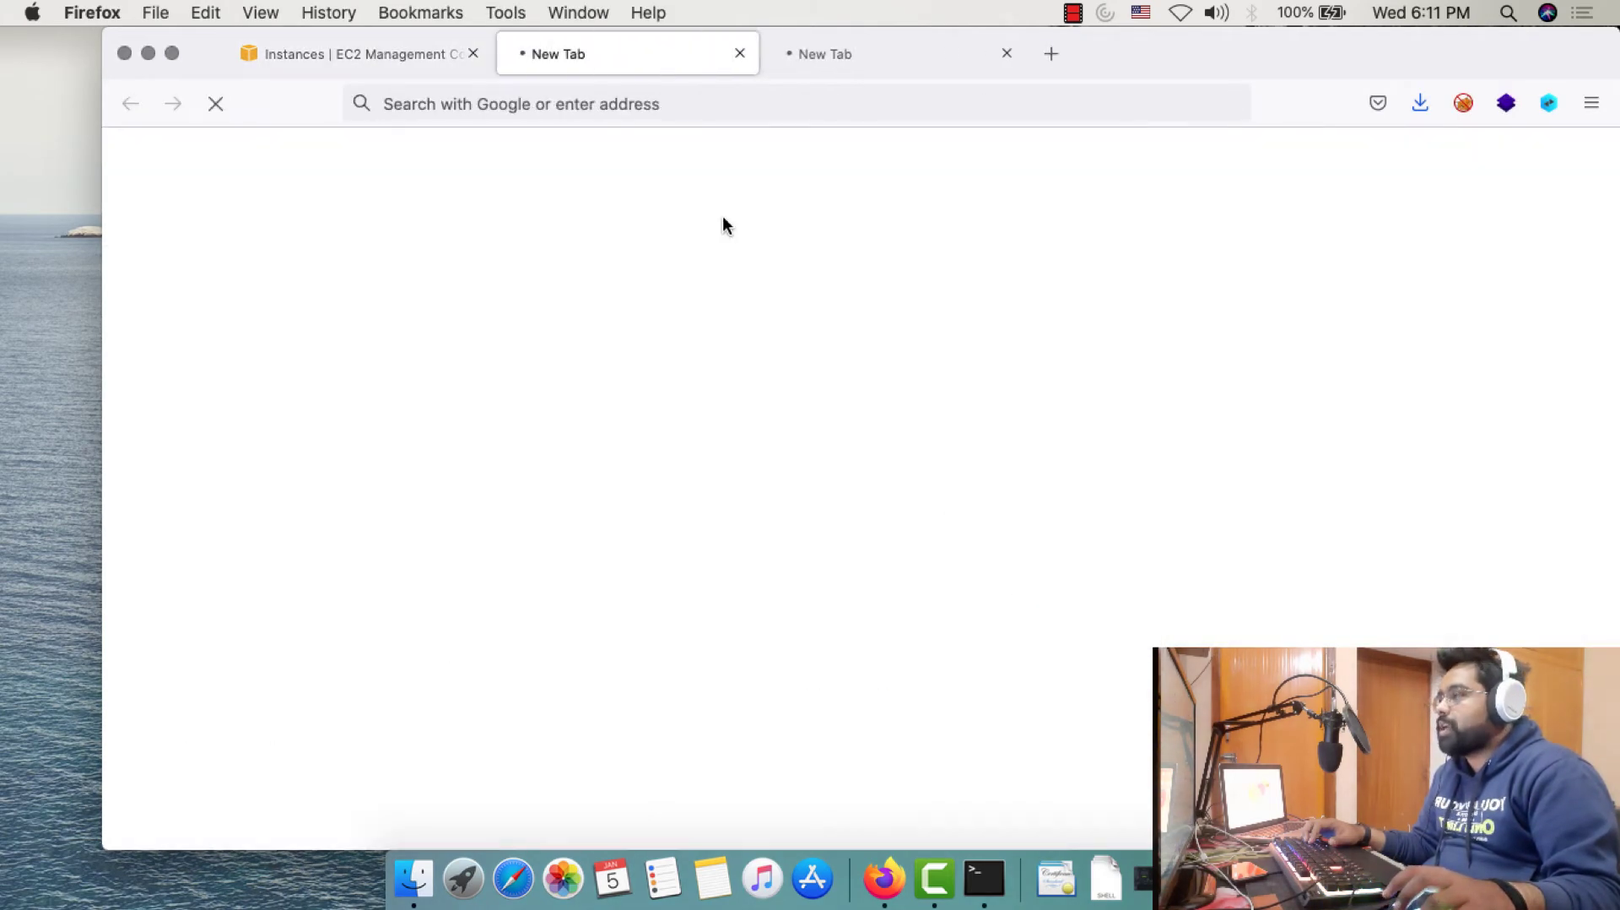
left_click(1004, 54)
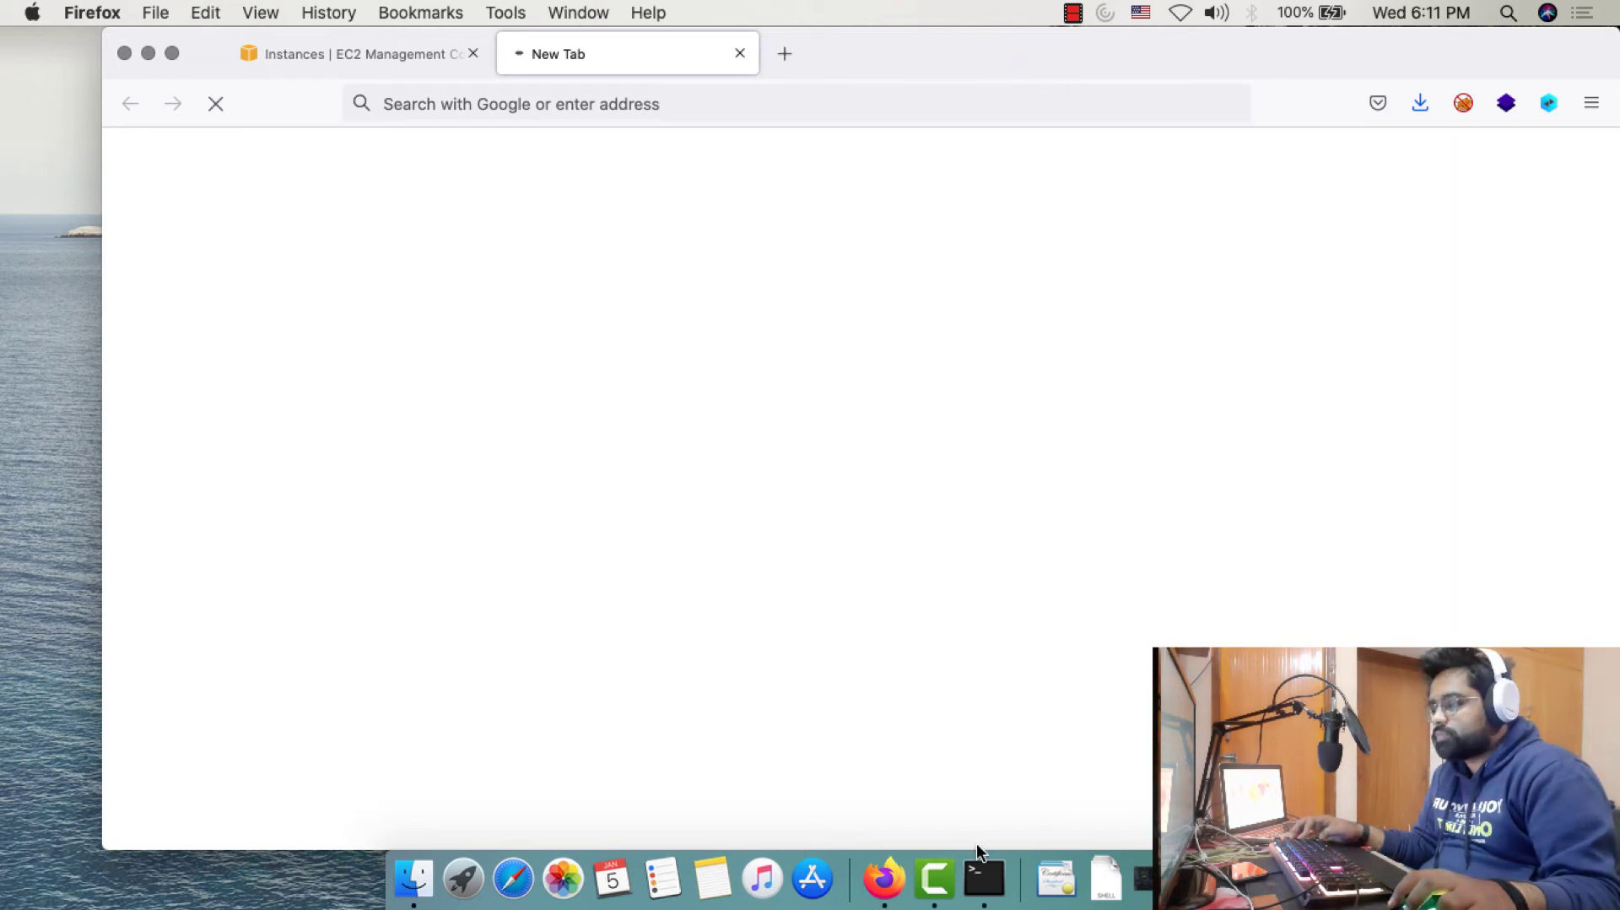
Minimize the browser and make the Terminal SSH window full screen
left_click(983, 878)
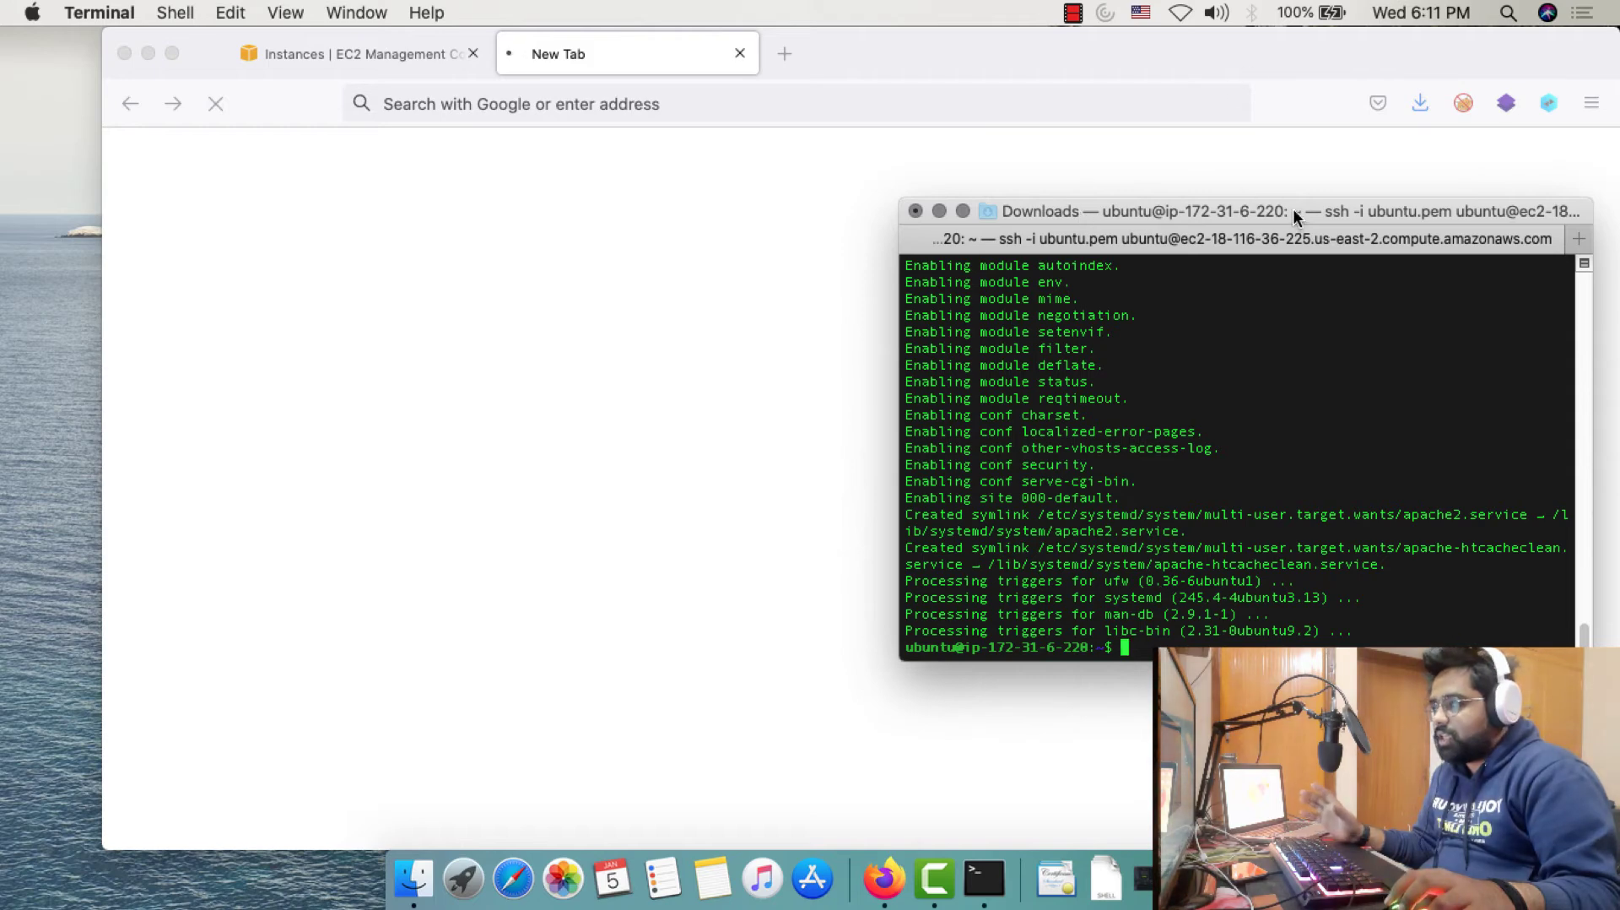
left_click_drag(1295, 213, 1172, 175)
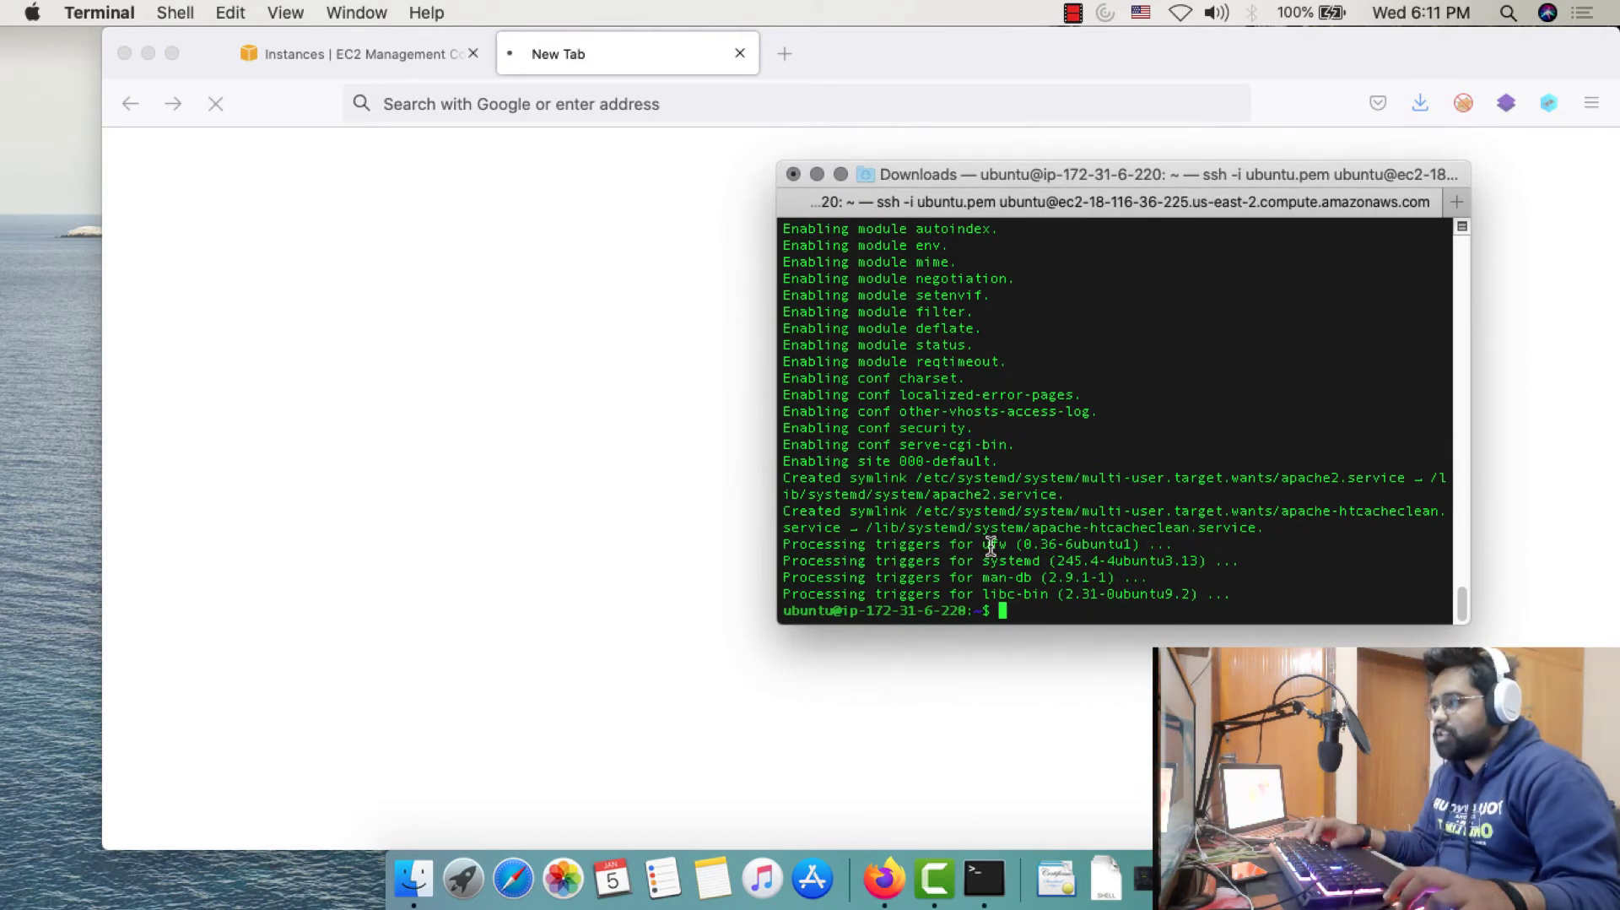
left_click(148, 54)
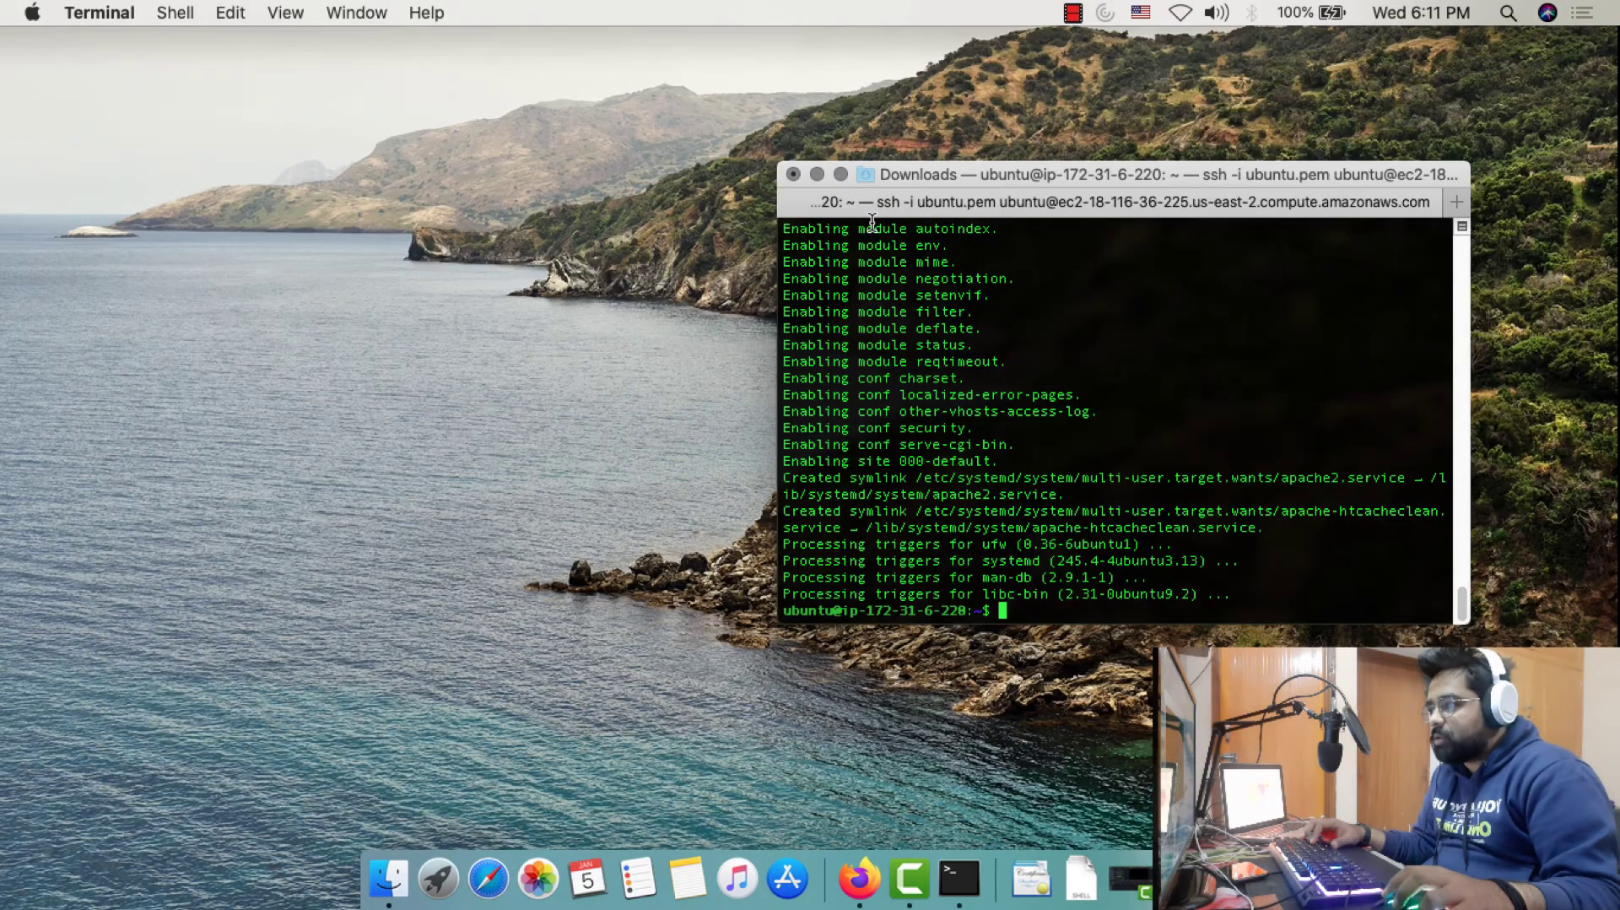
left_click(816, 173)
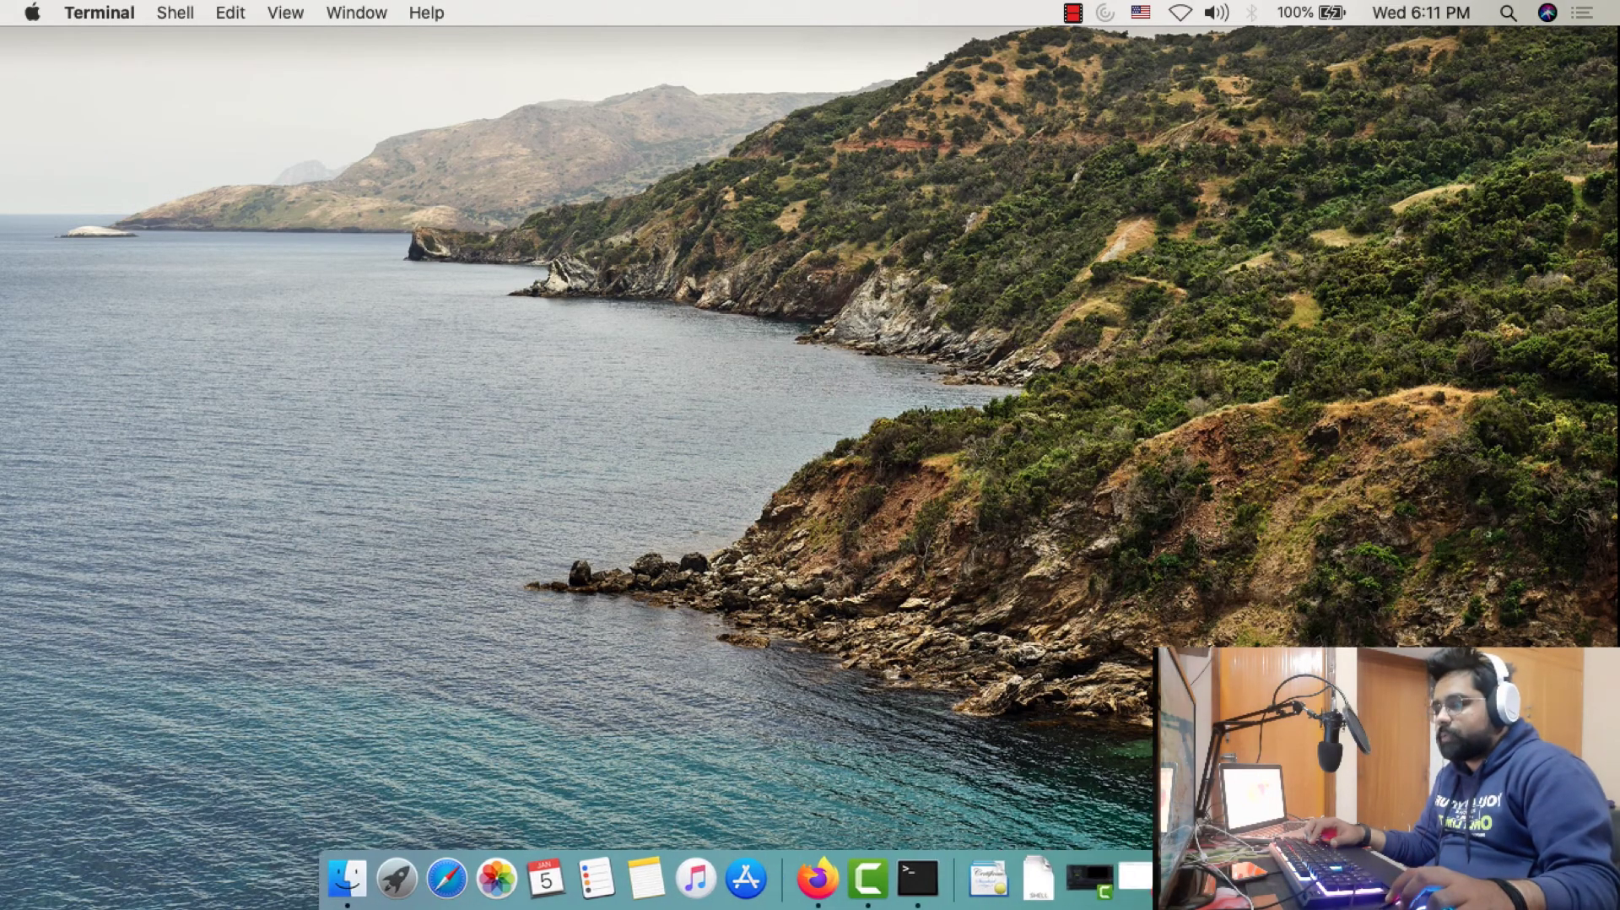
left_click(1131, 877)
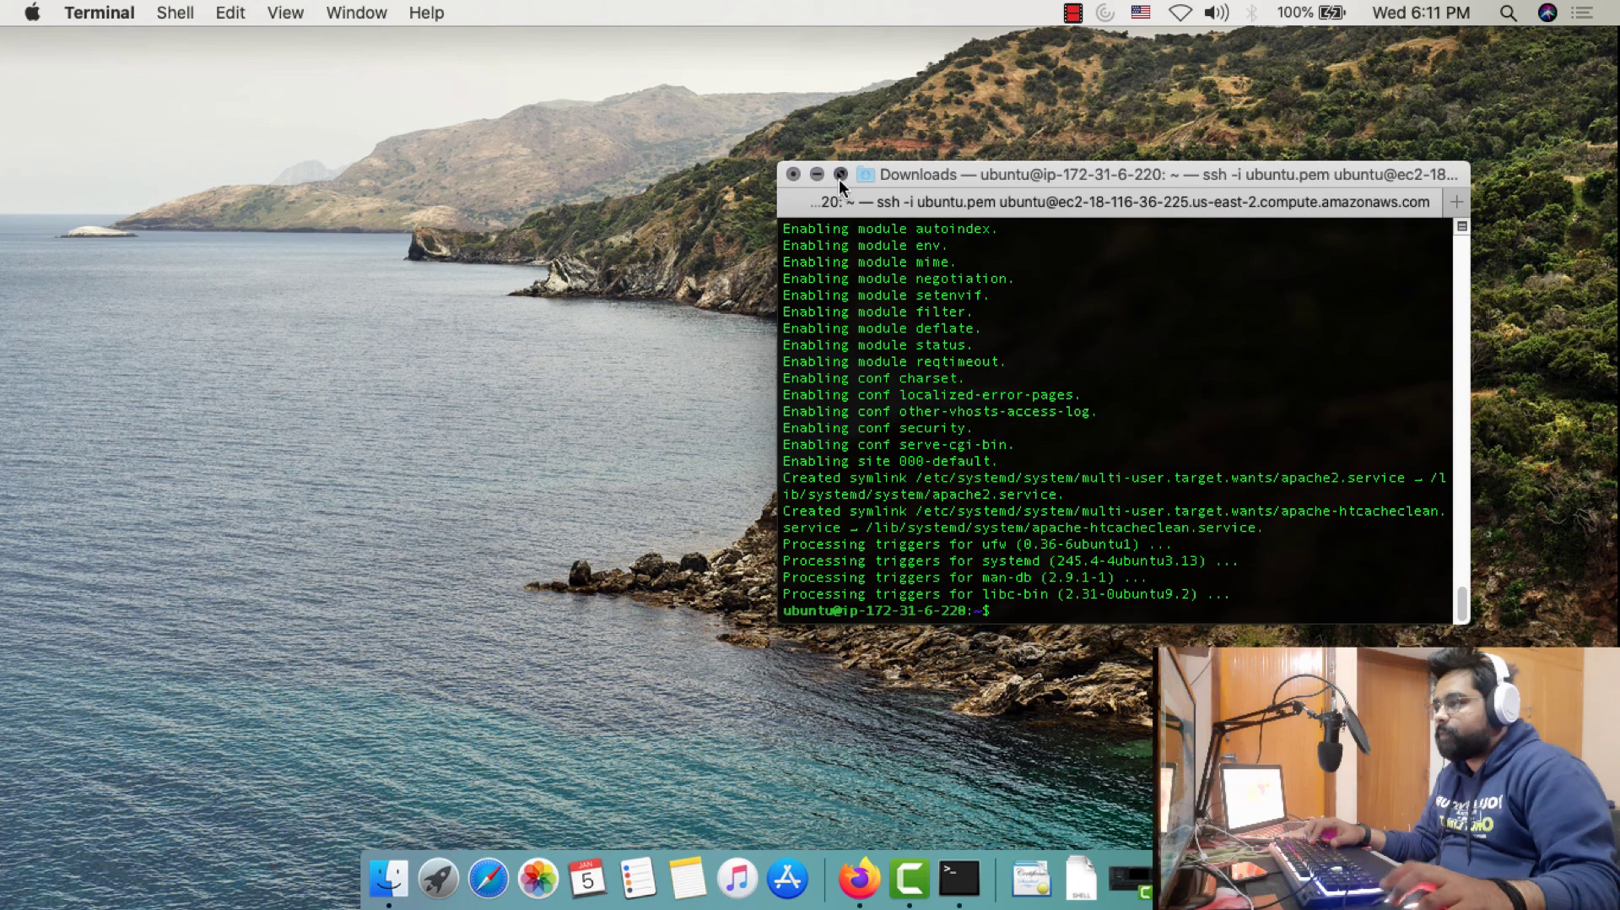
left_click(840, 173)
Install PHP with sudo apt-get install php, confirming with y, then run sudo service apache2 start
type("sudo ")
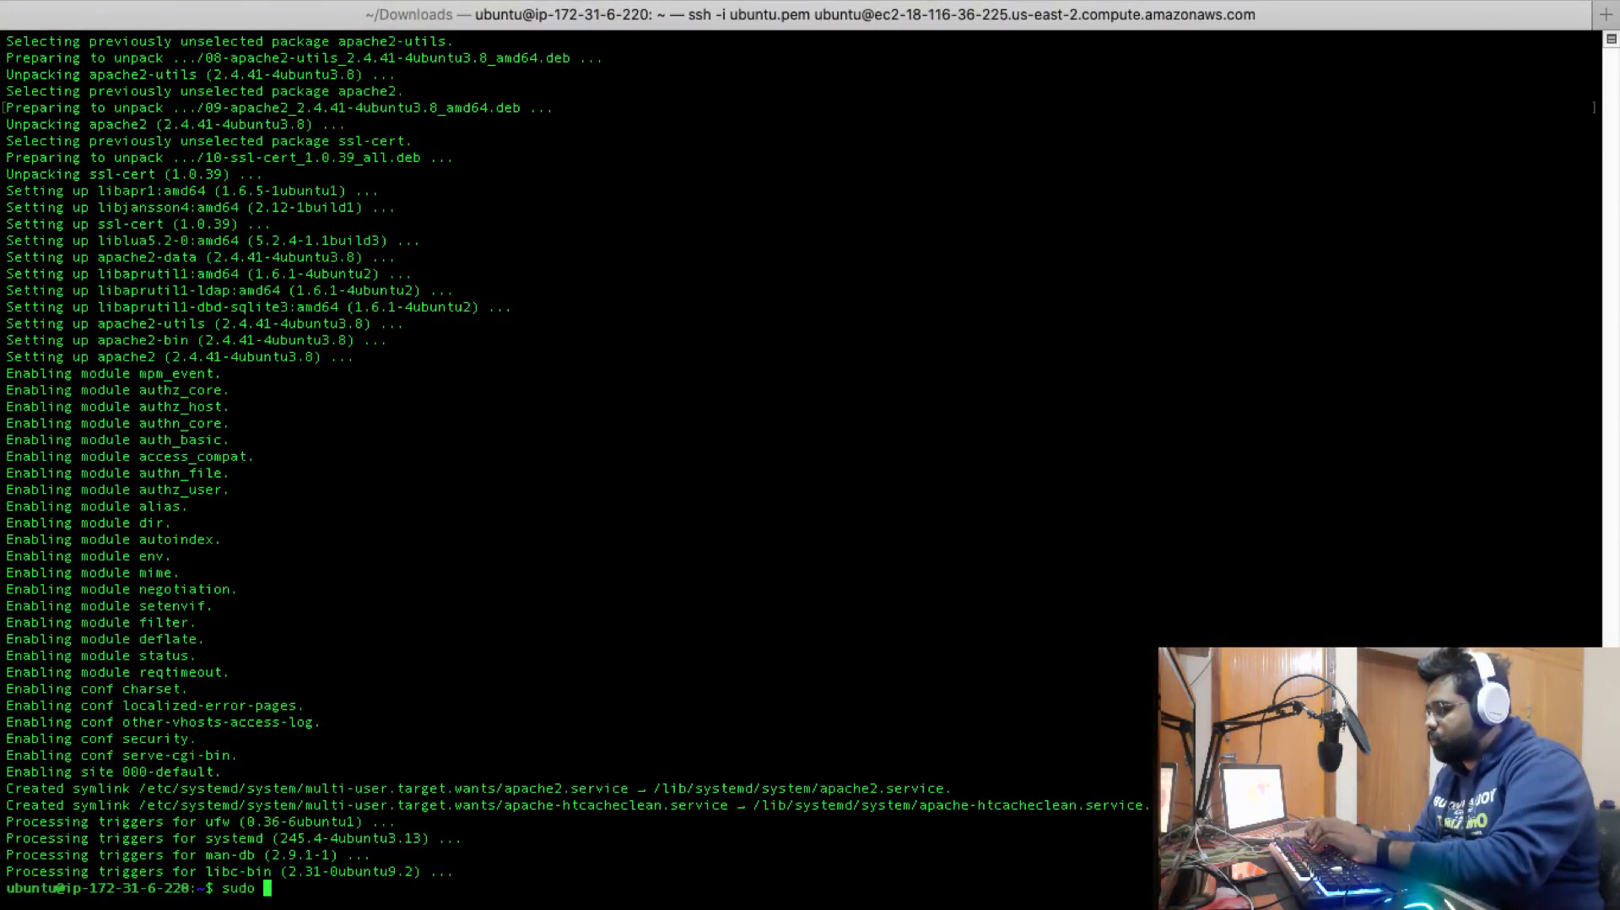
type("apt-het")
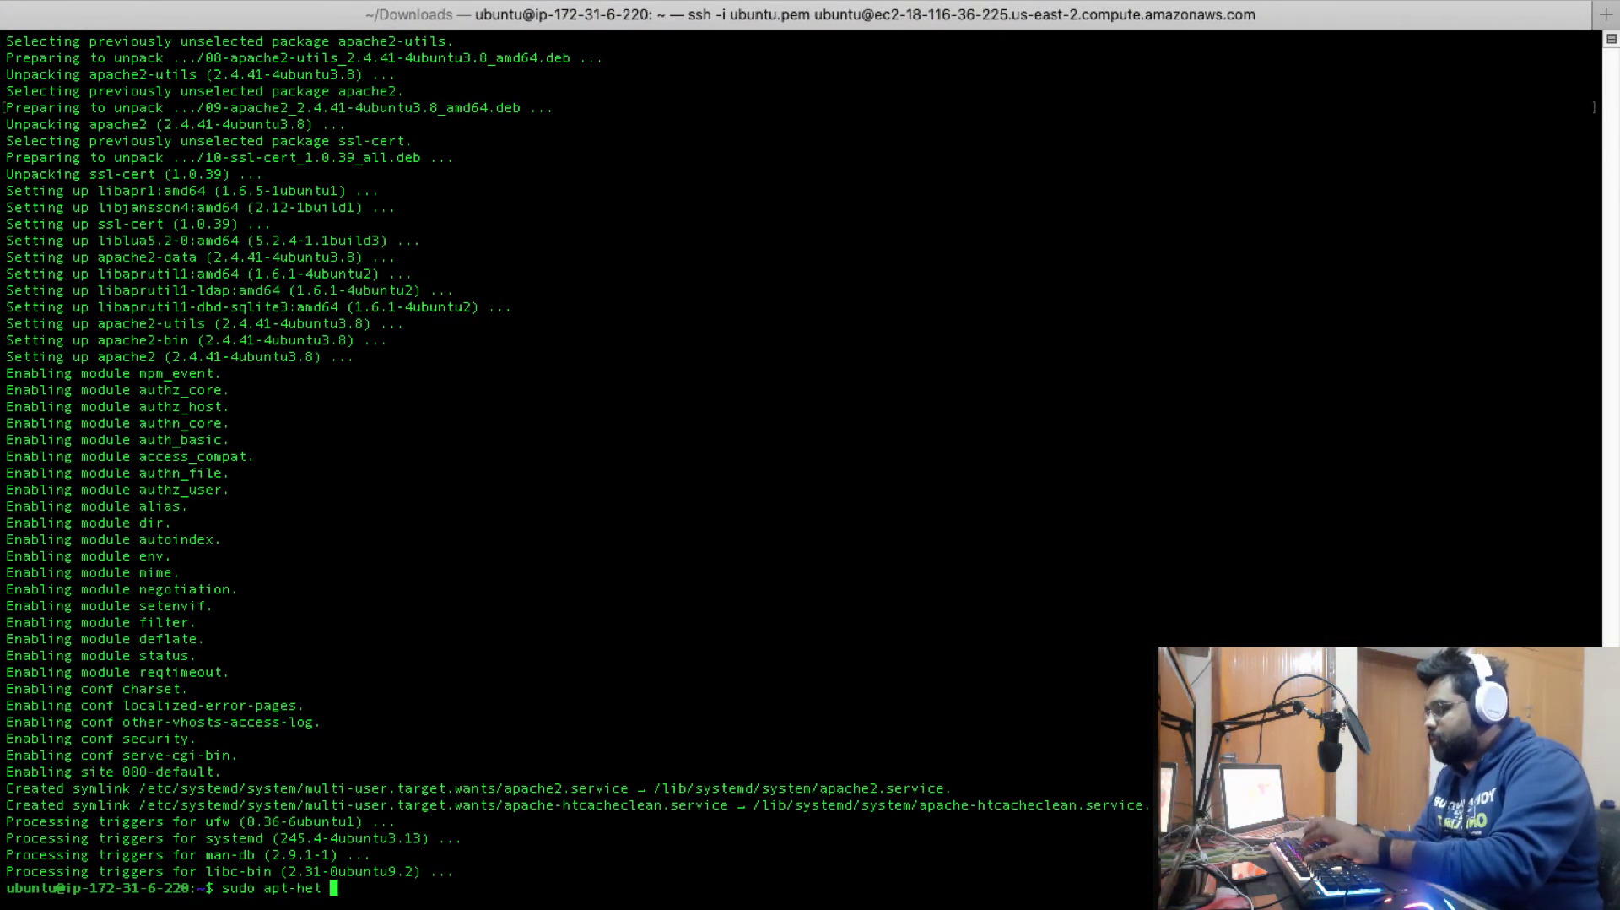
key("BackSpace")
key("BackSpace")
key("BackSpace")
type("get i")
key("BackSpace")
key("BackSpace")
key("BackSpace")
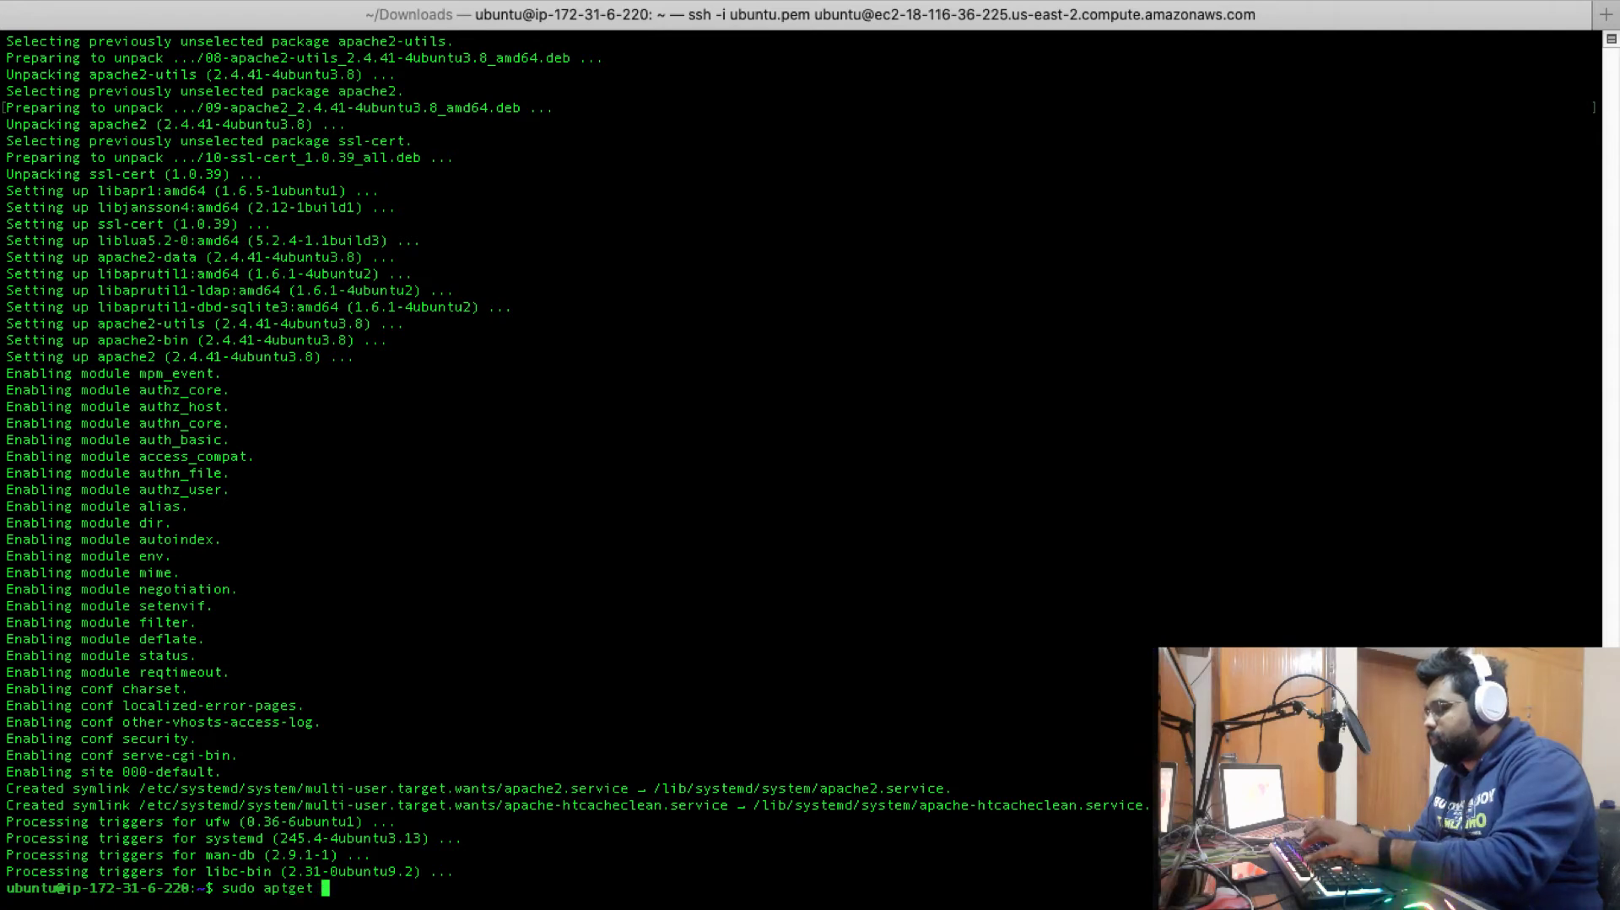
key("BackSpace")
key("BackSpace")
key("BackSpace")
type("t-get instal")
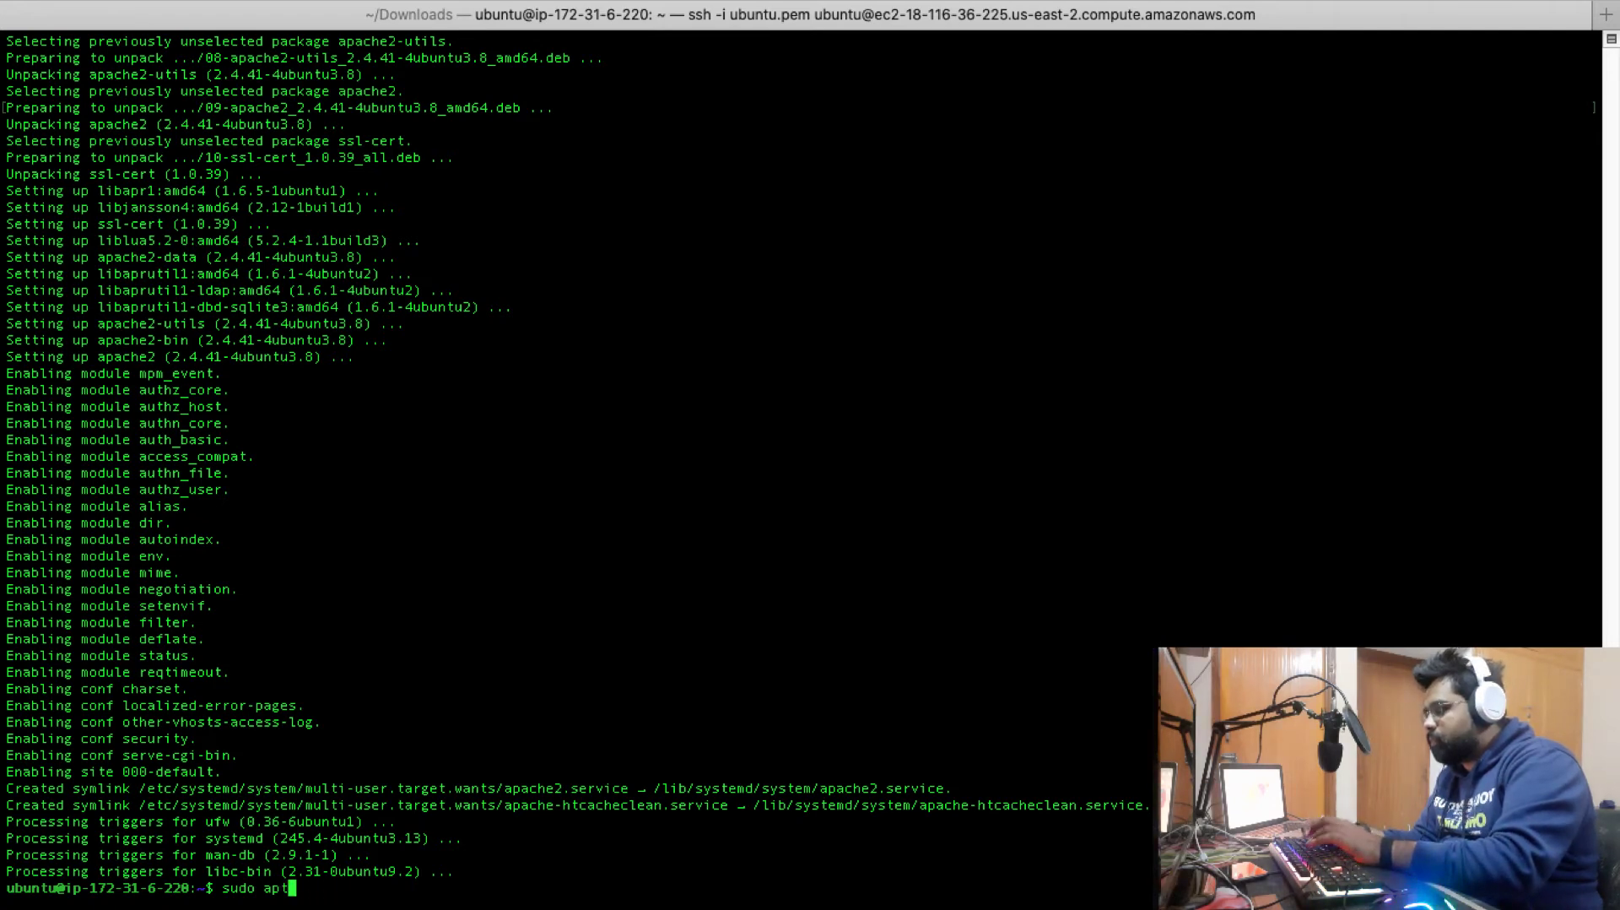
type("l php")
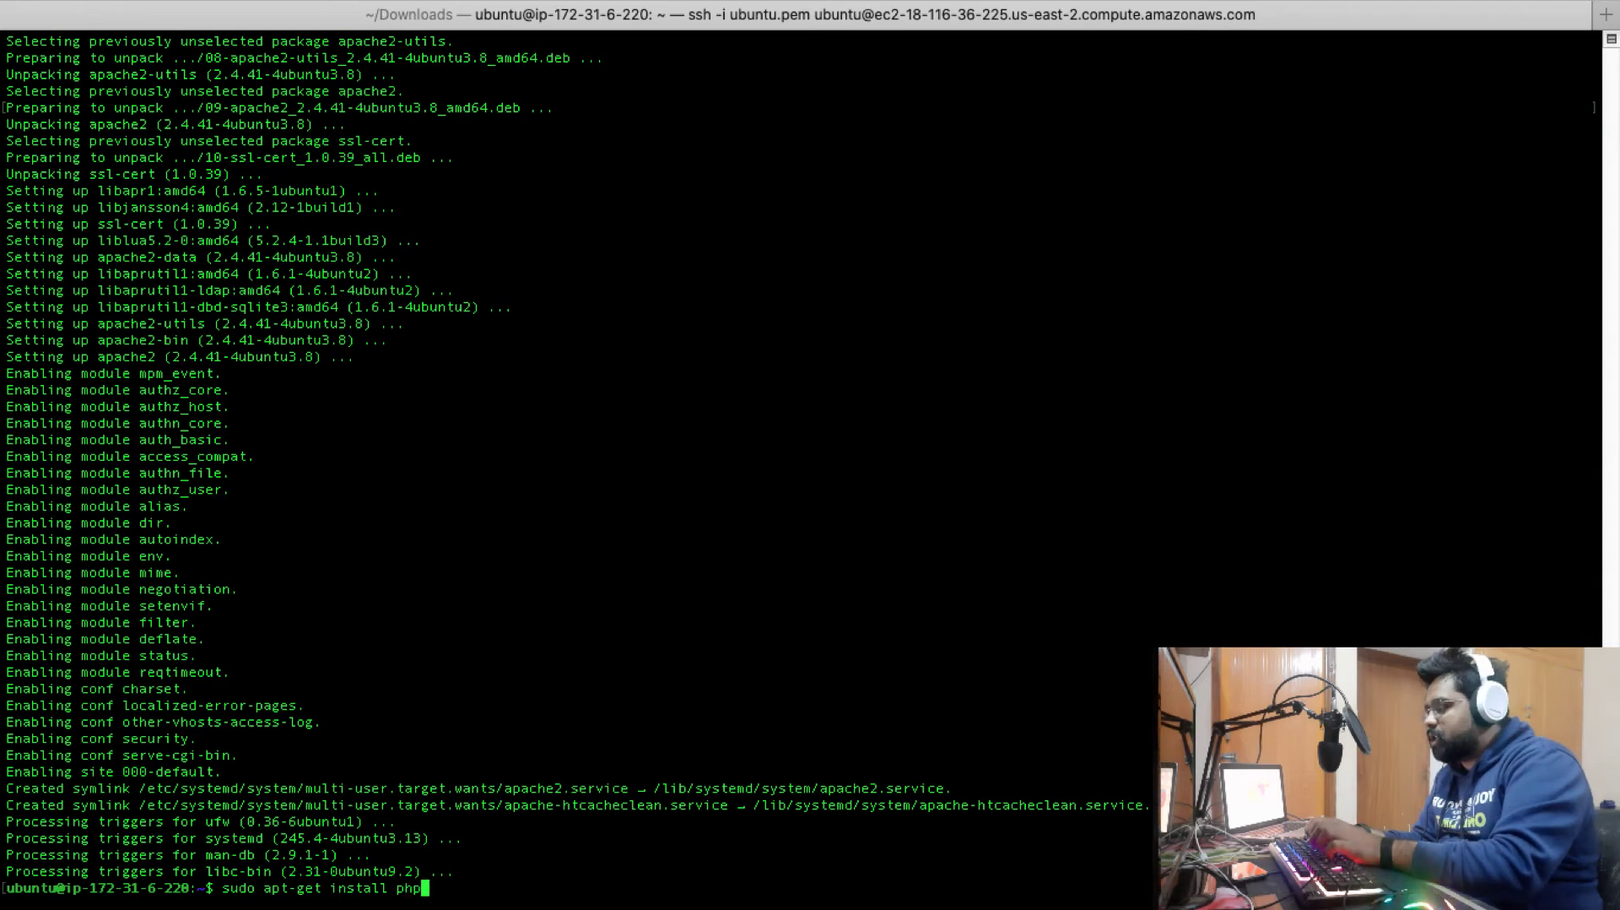
key("Return")
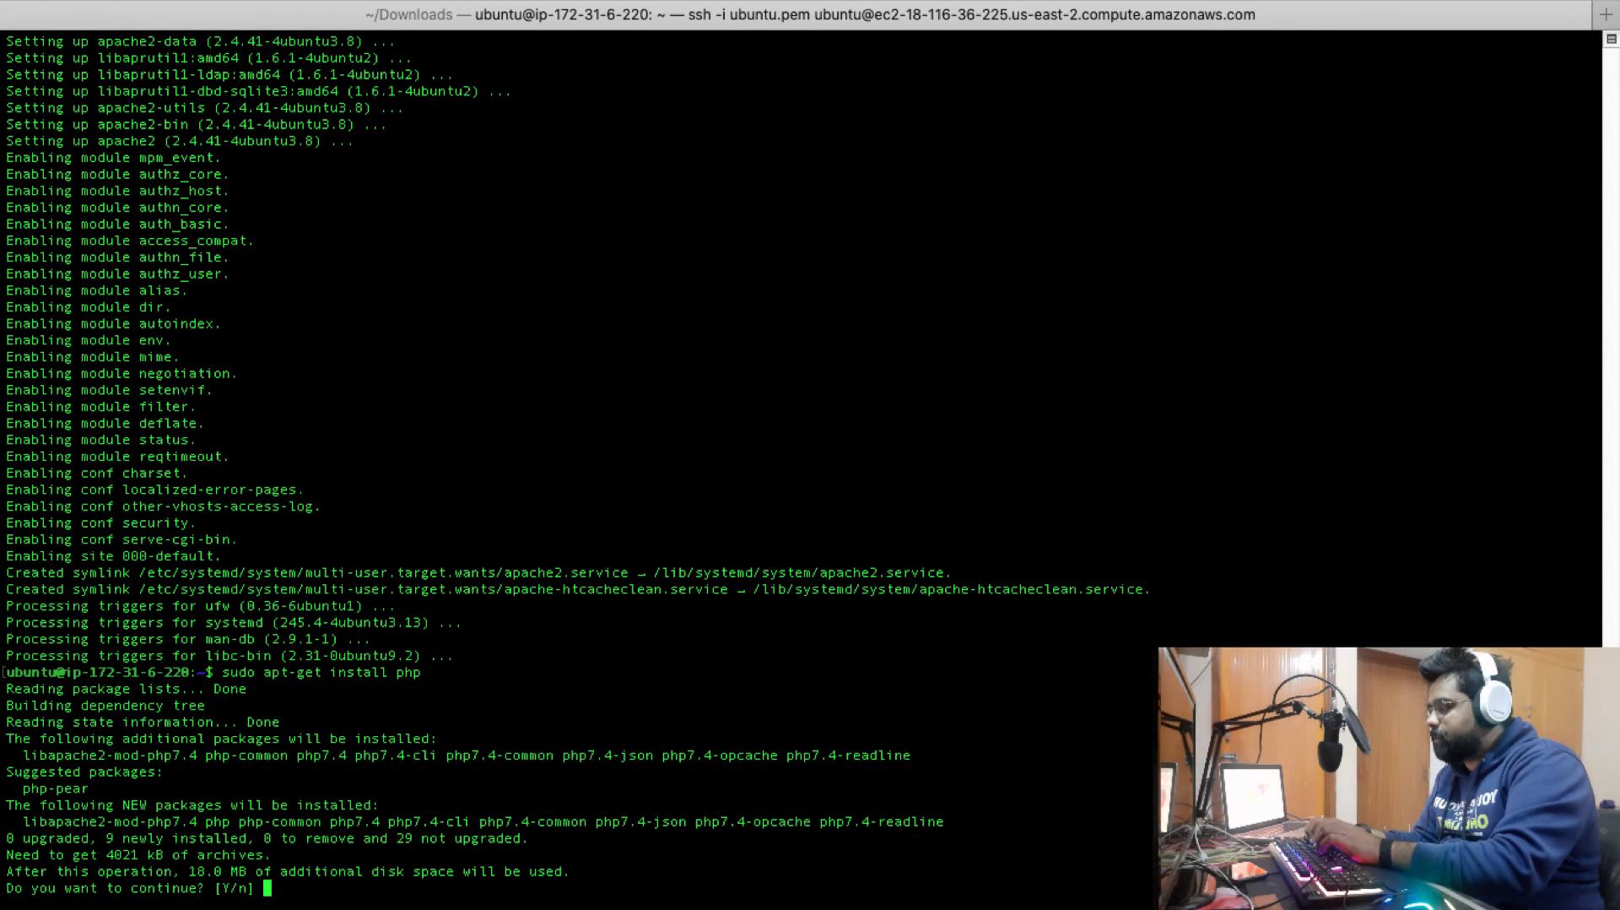
type("y")
key("Return")
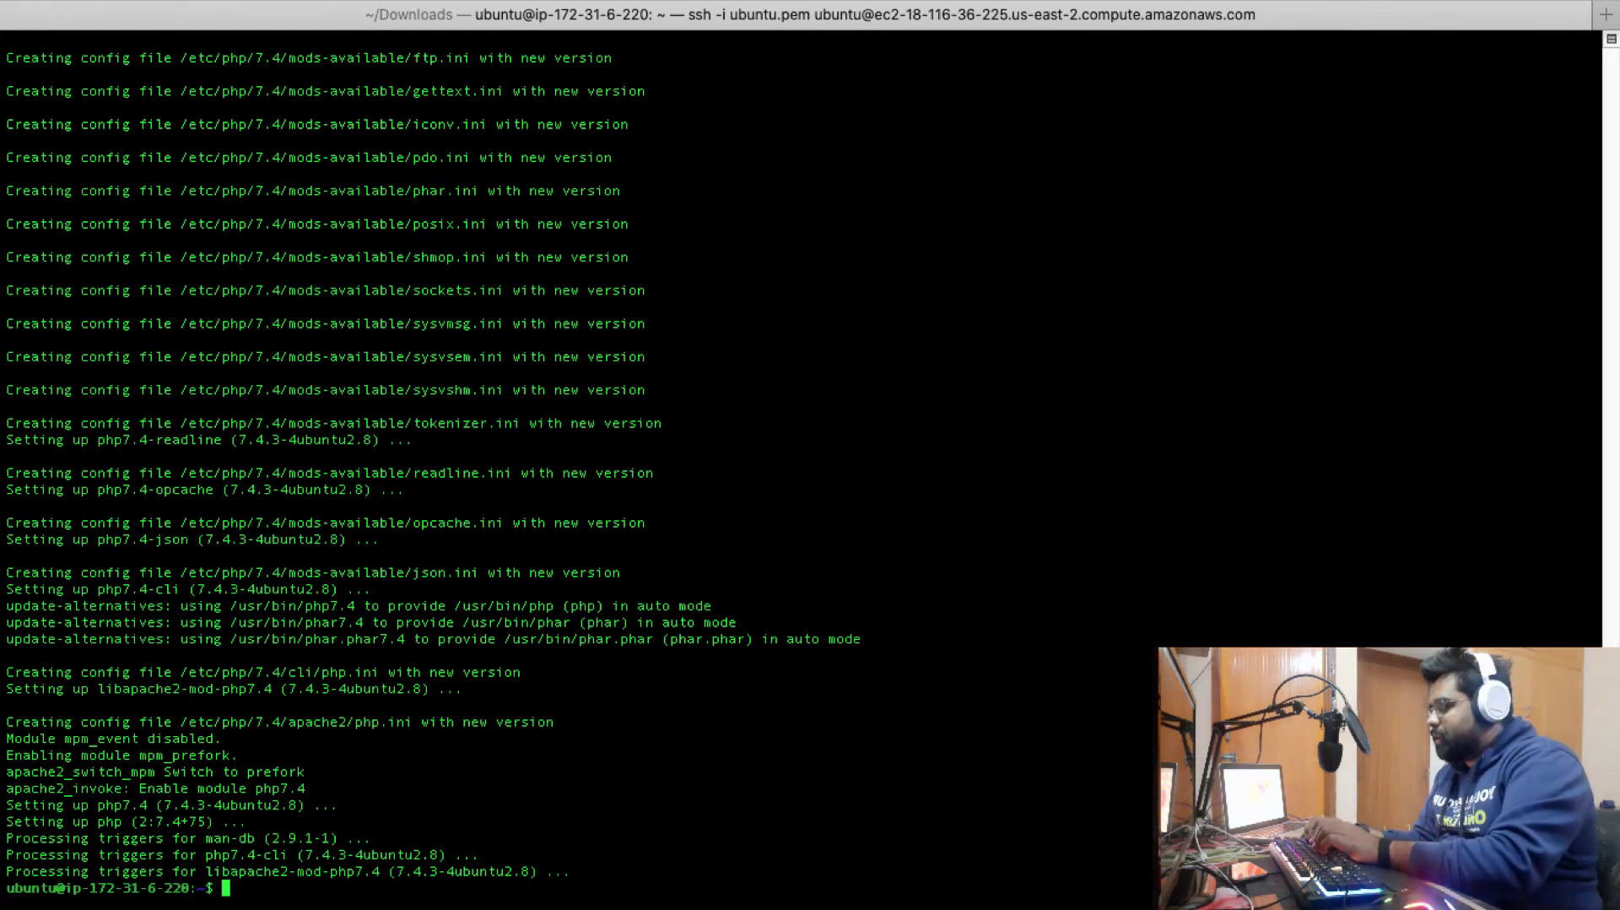
type("sudo se")
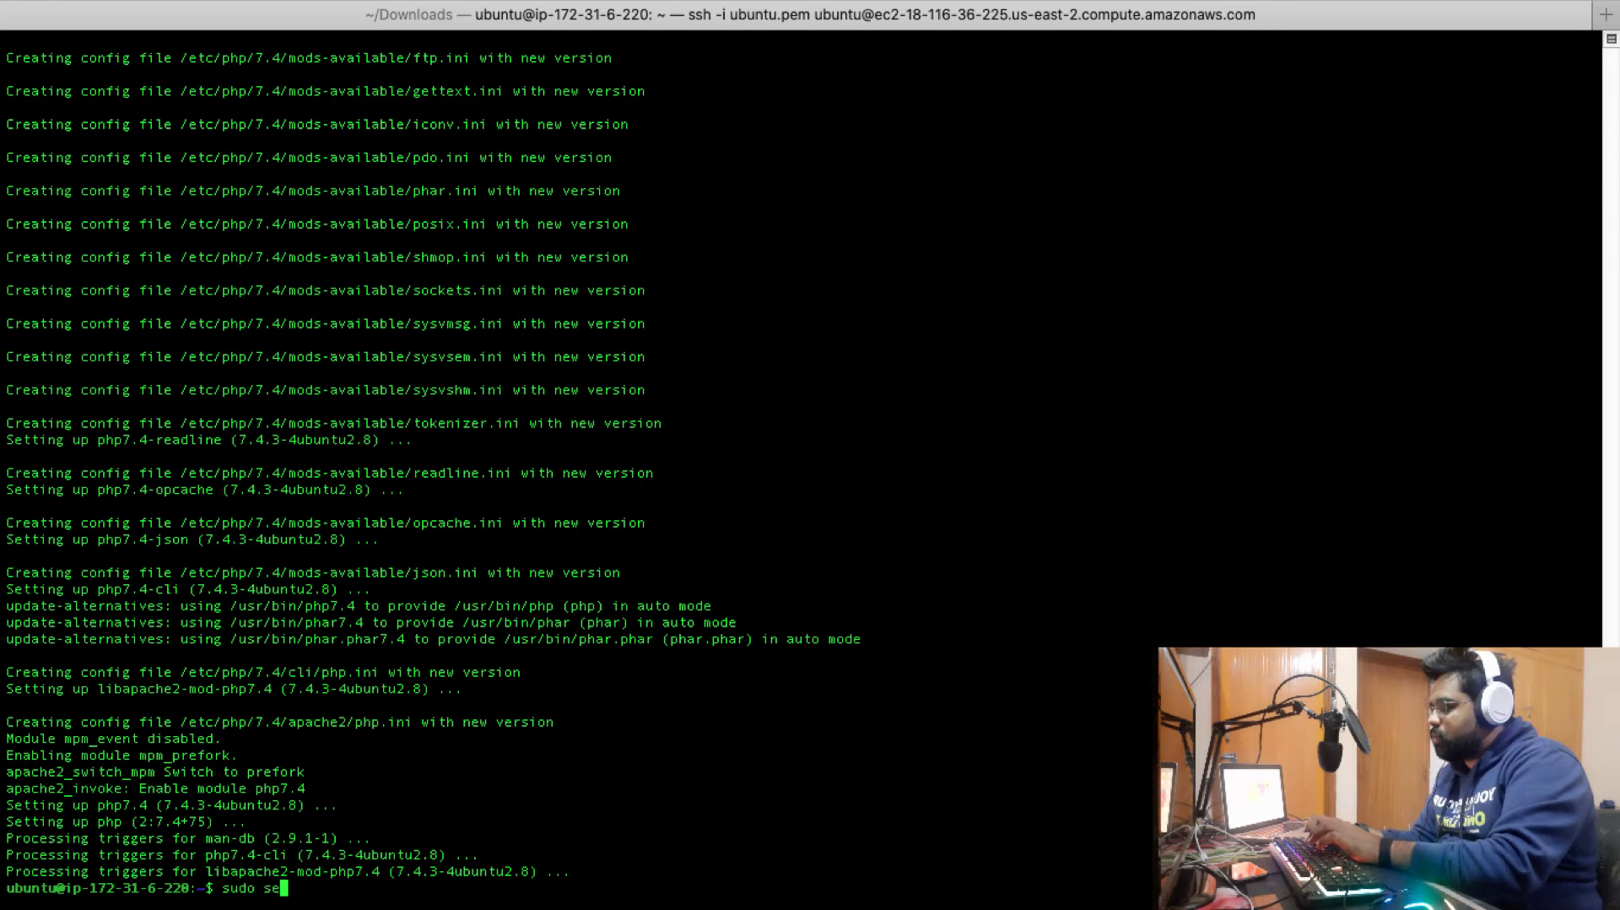
type("rvice a")
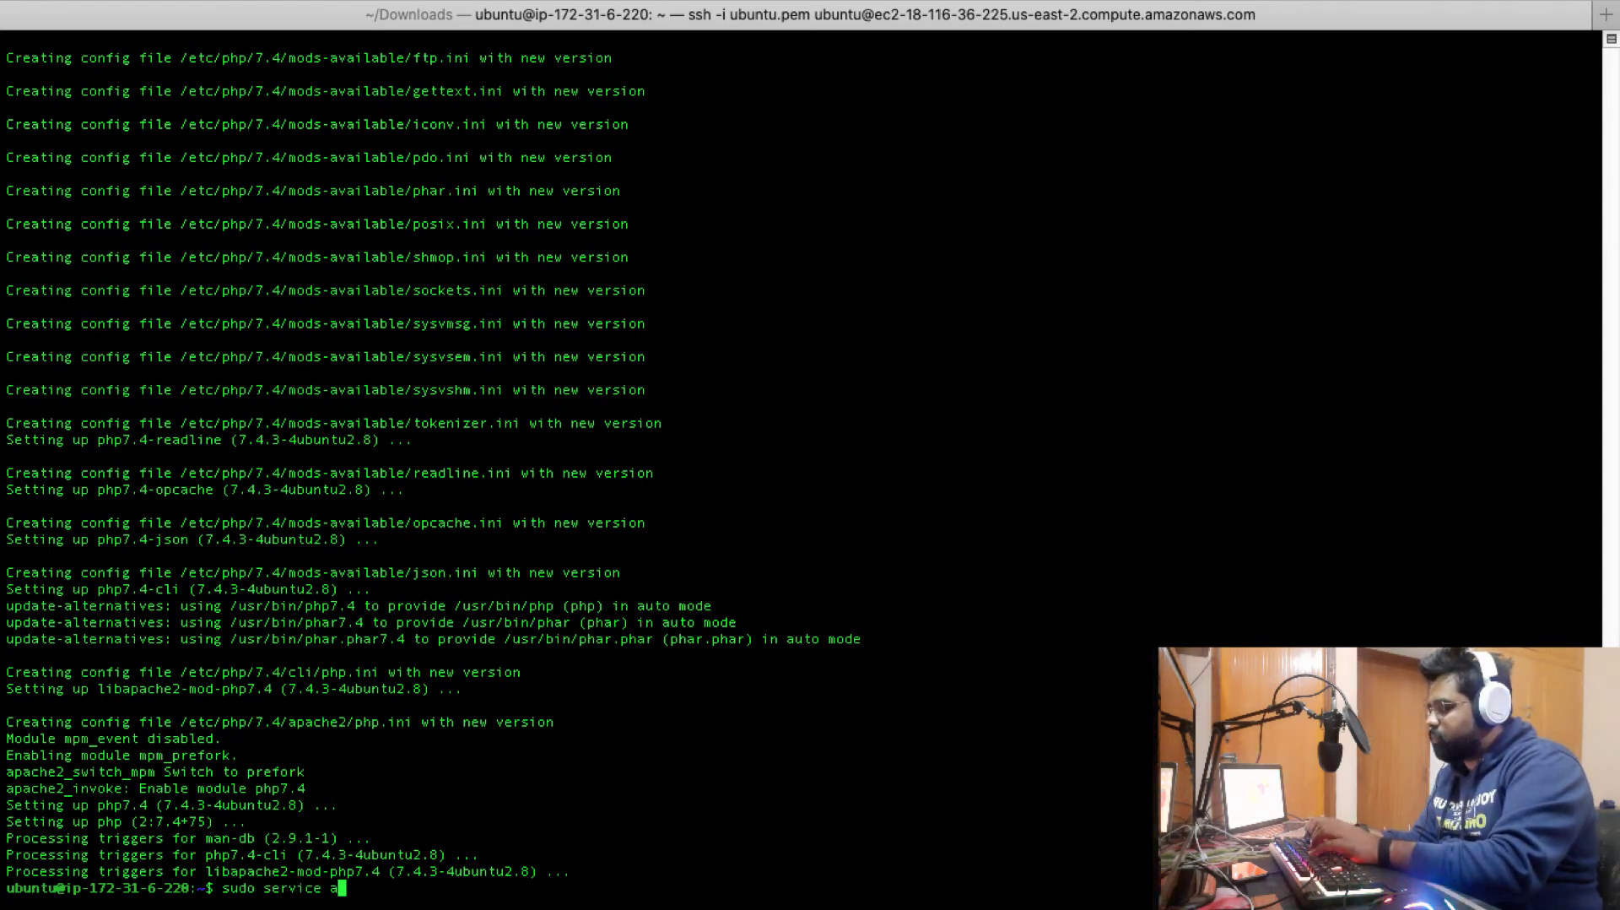
type("pache2 ")
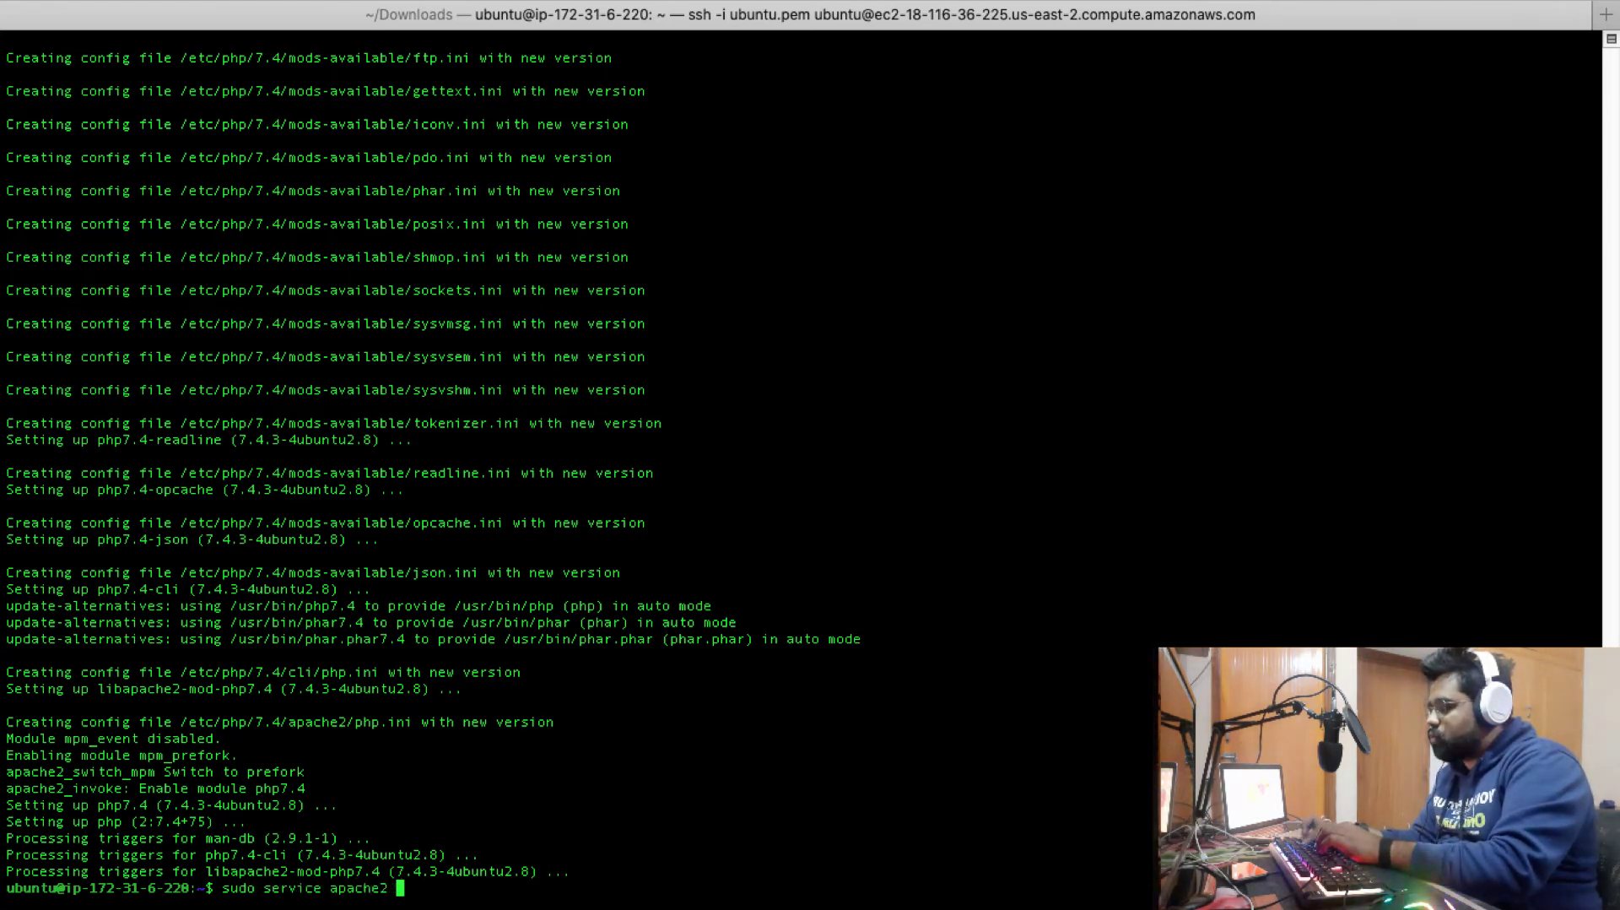
type("start")
key("Return")
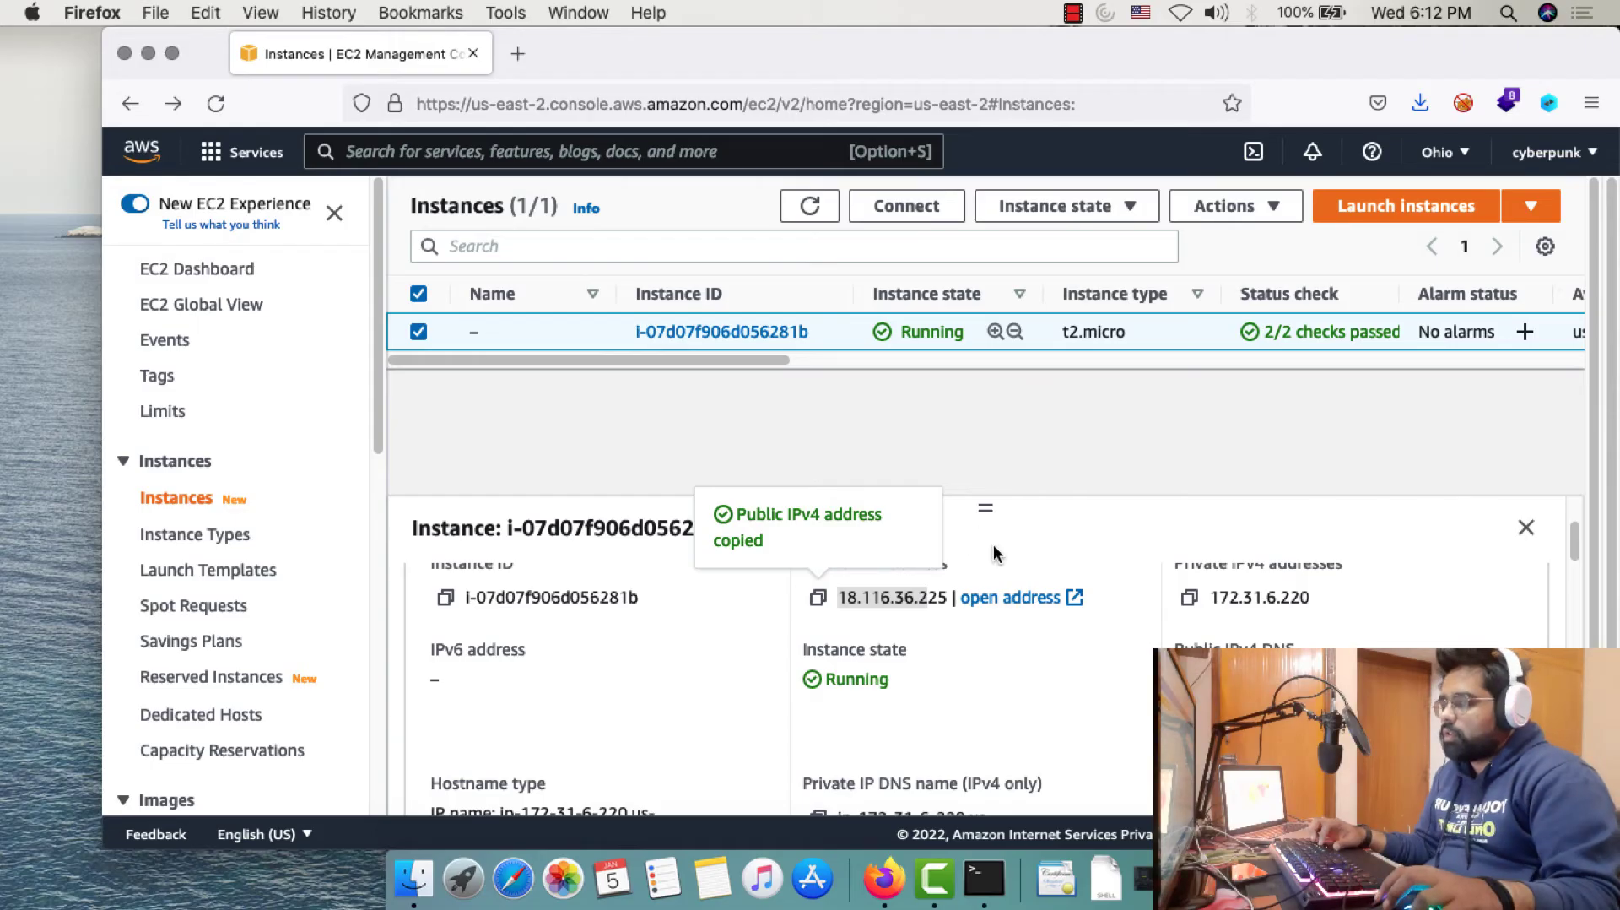
Copy the public IPv4 and load 18.116.36.225 in a new tab, showing the Apache2 default page
left_click(1015, 535)
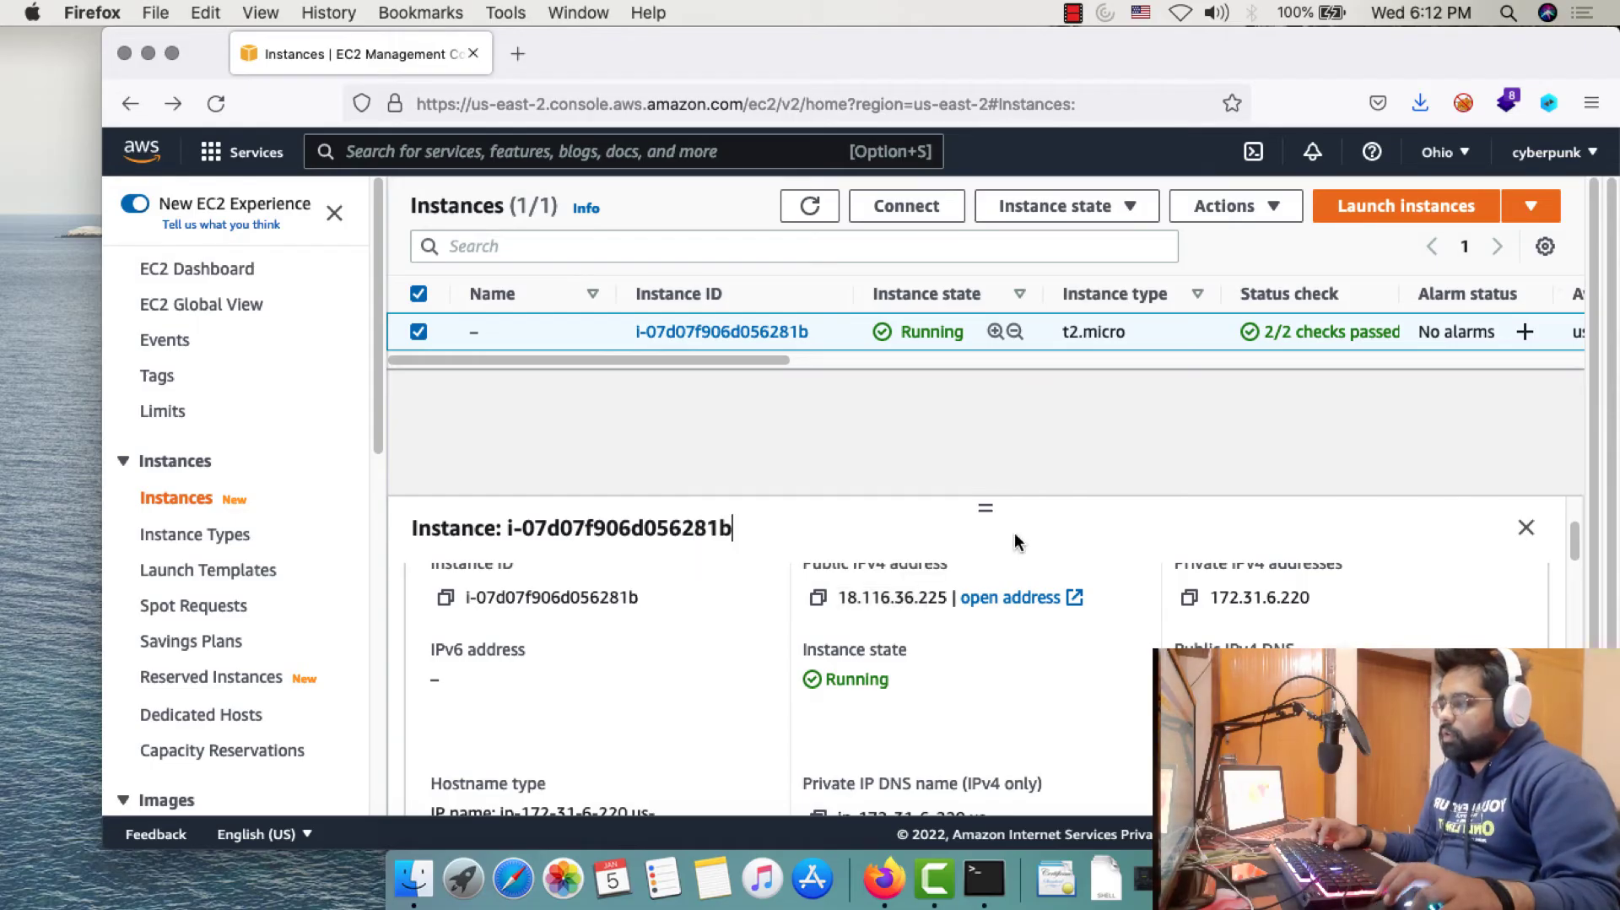
left_click_drag(838, 594, 870, 596)
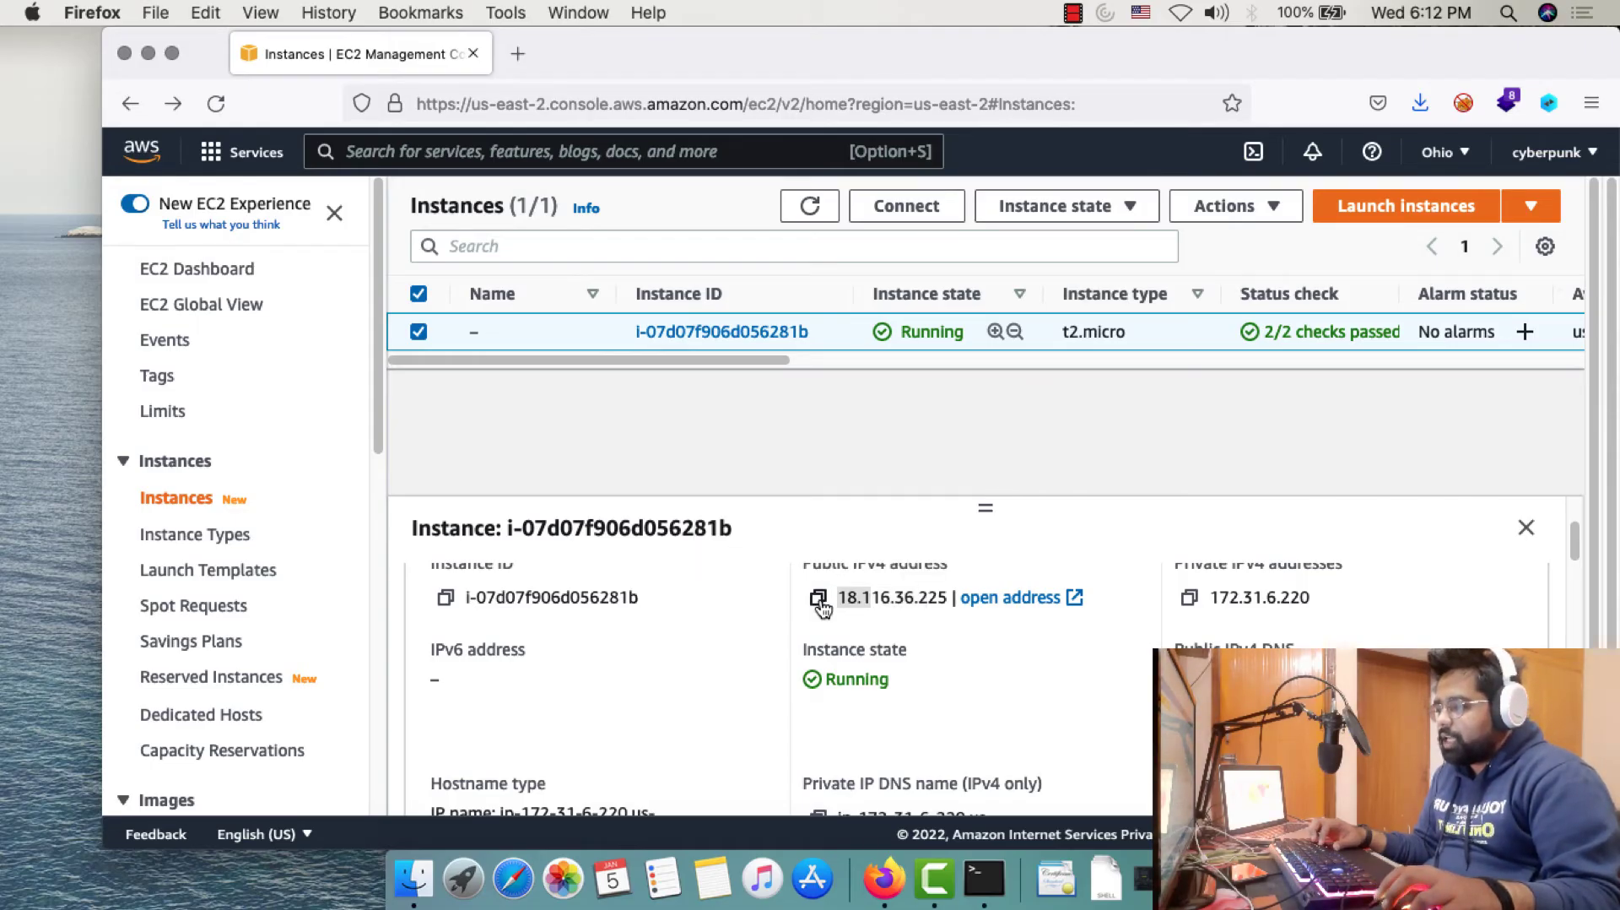
left_click(818, 598)
left_click(518, 54)
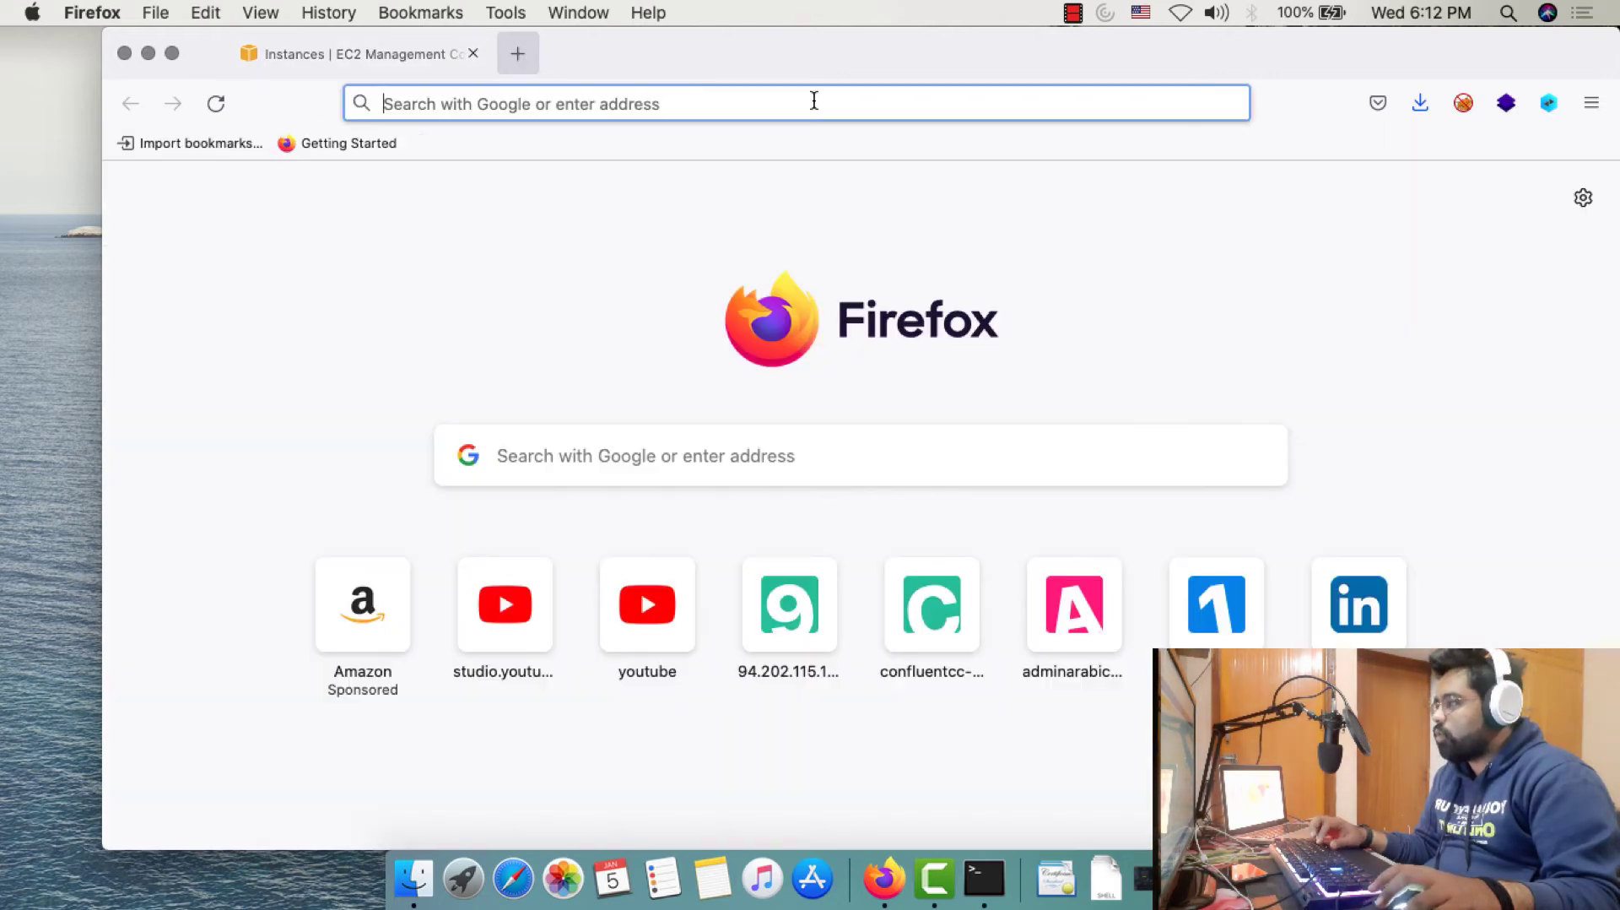
key("super+v")
key("Return")
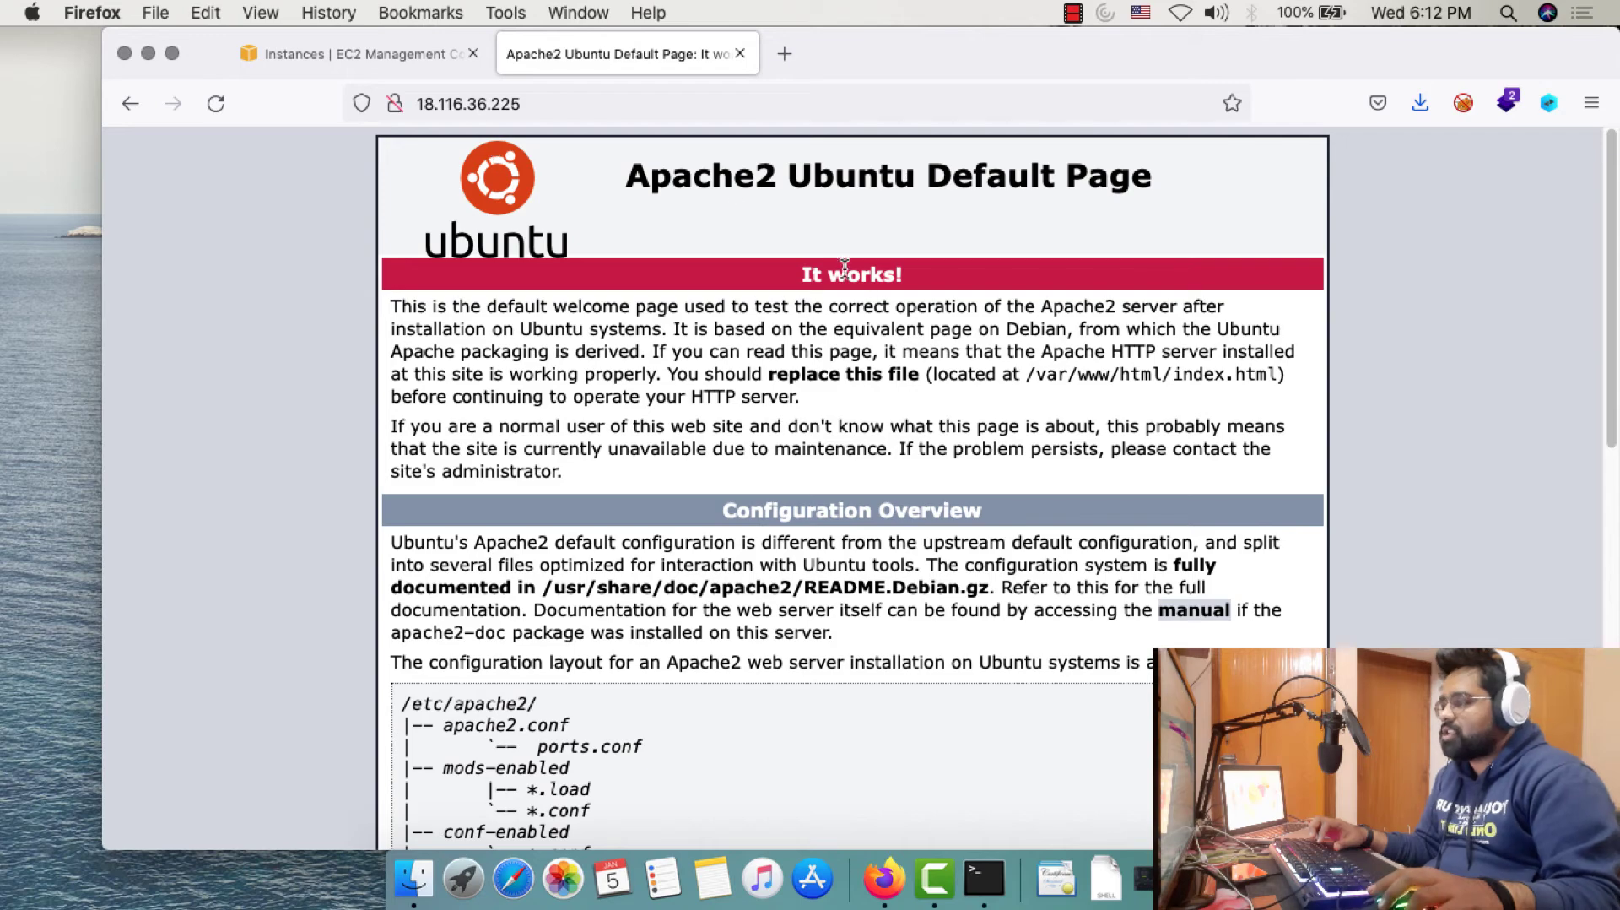
scroll(880, 397, "down", 2)
scroll(880, 397, "down", 10)
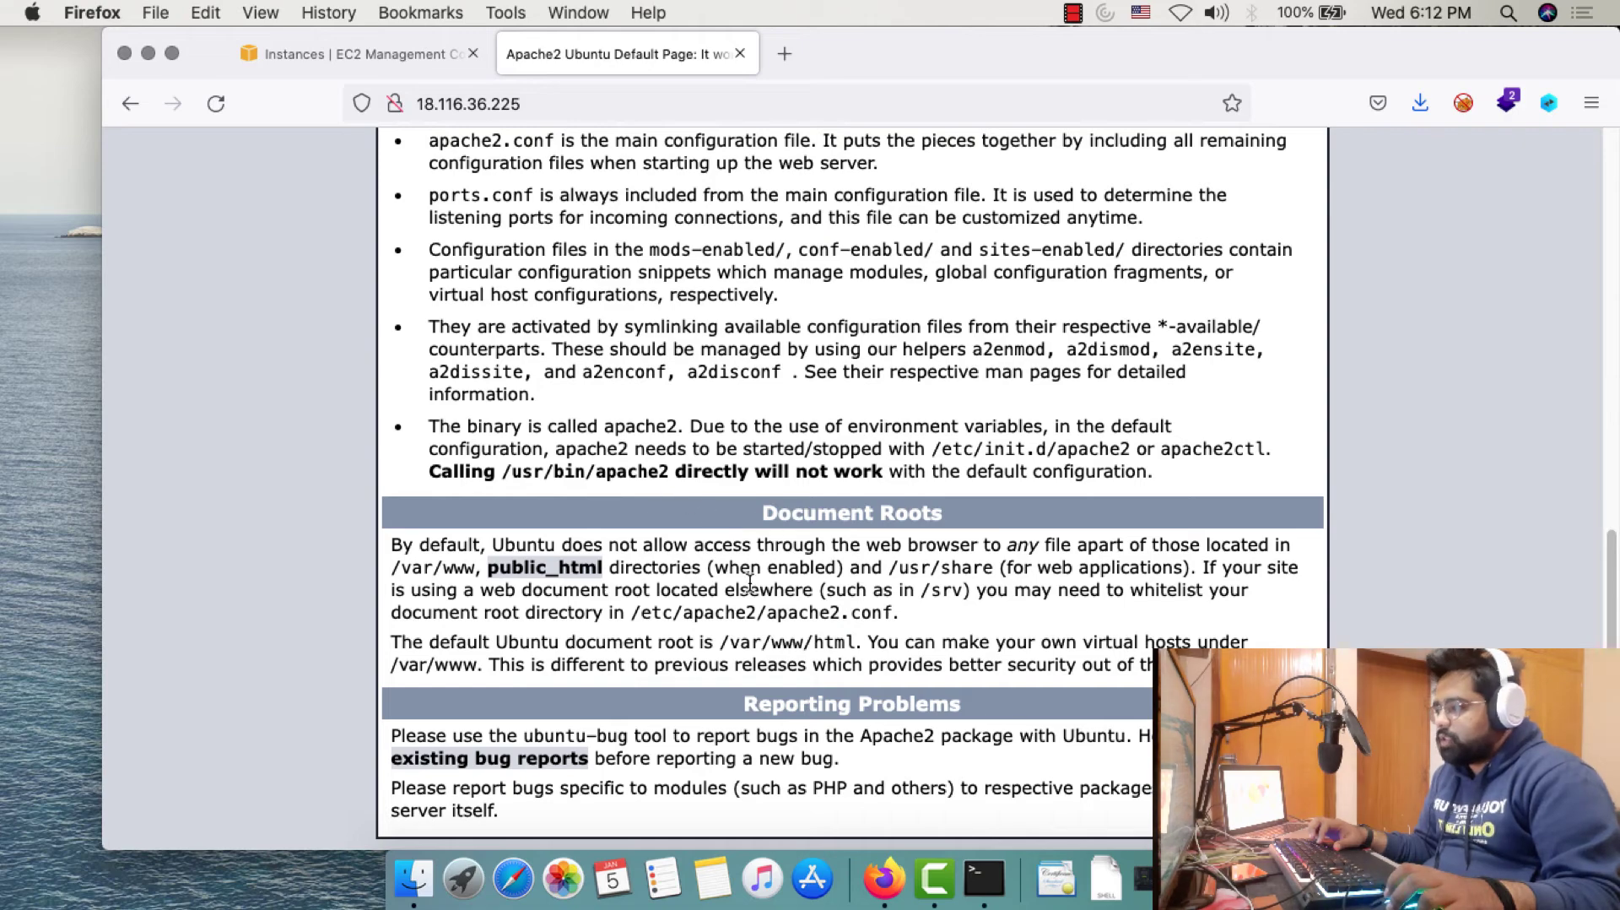
scroll(834, 650, "up", 4)
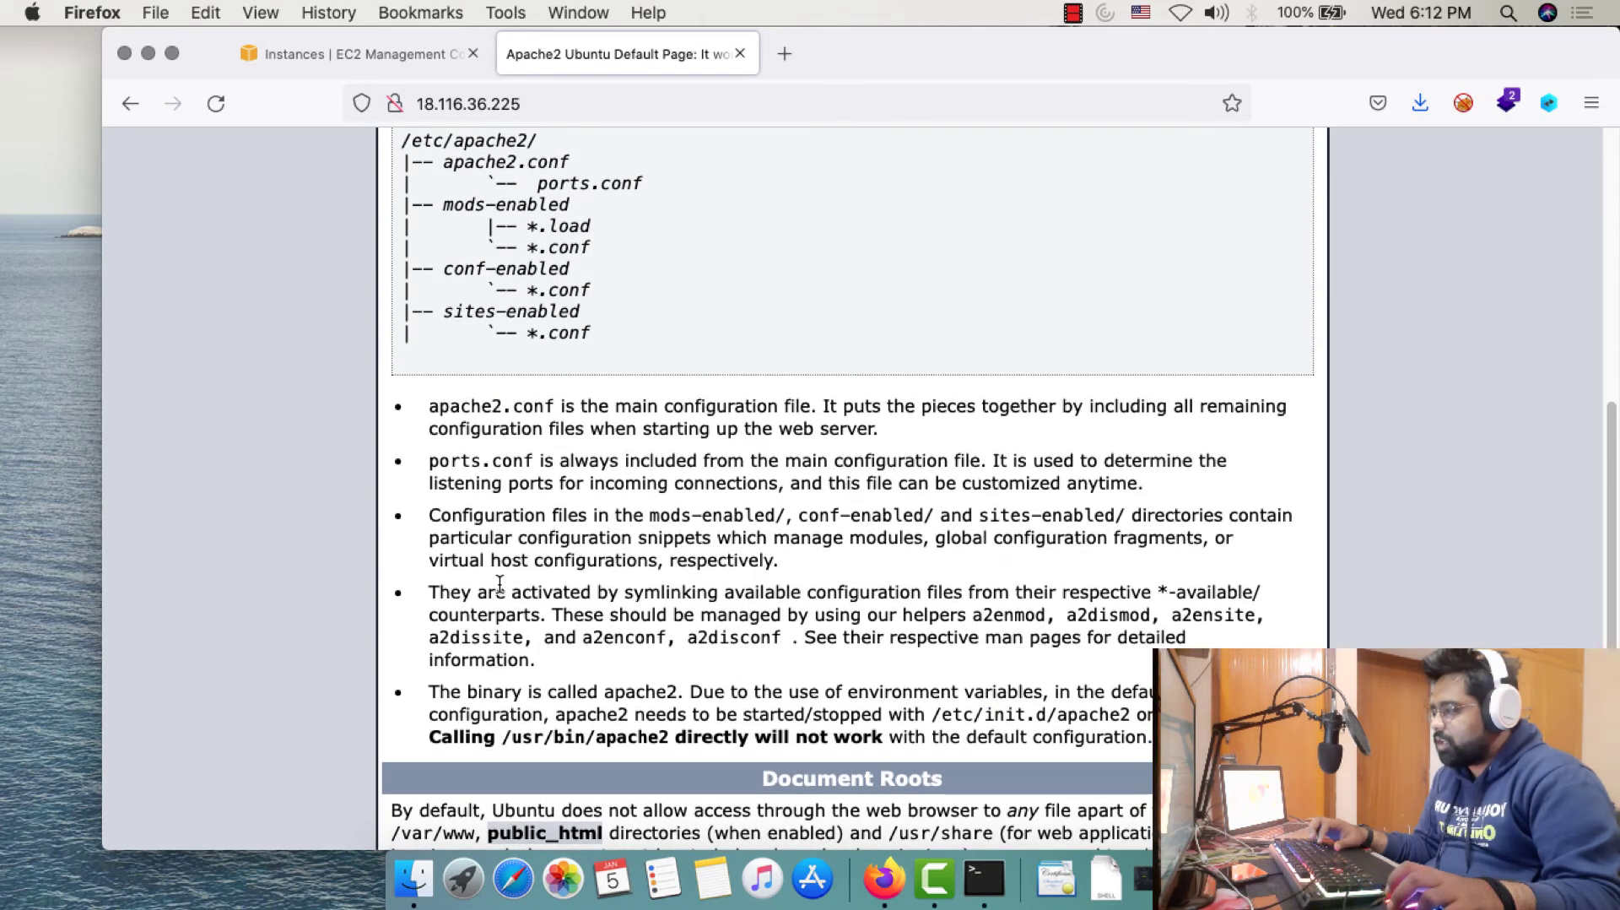
scroll(834, 650, "up", 8)
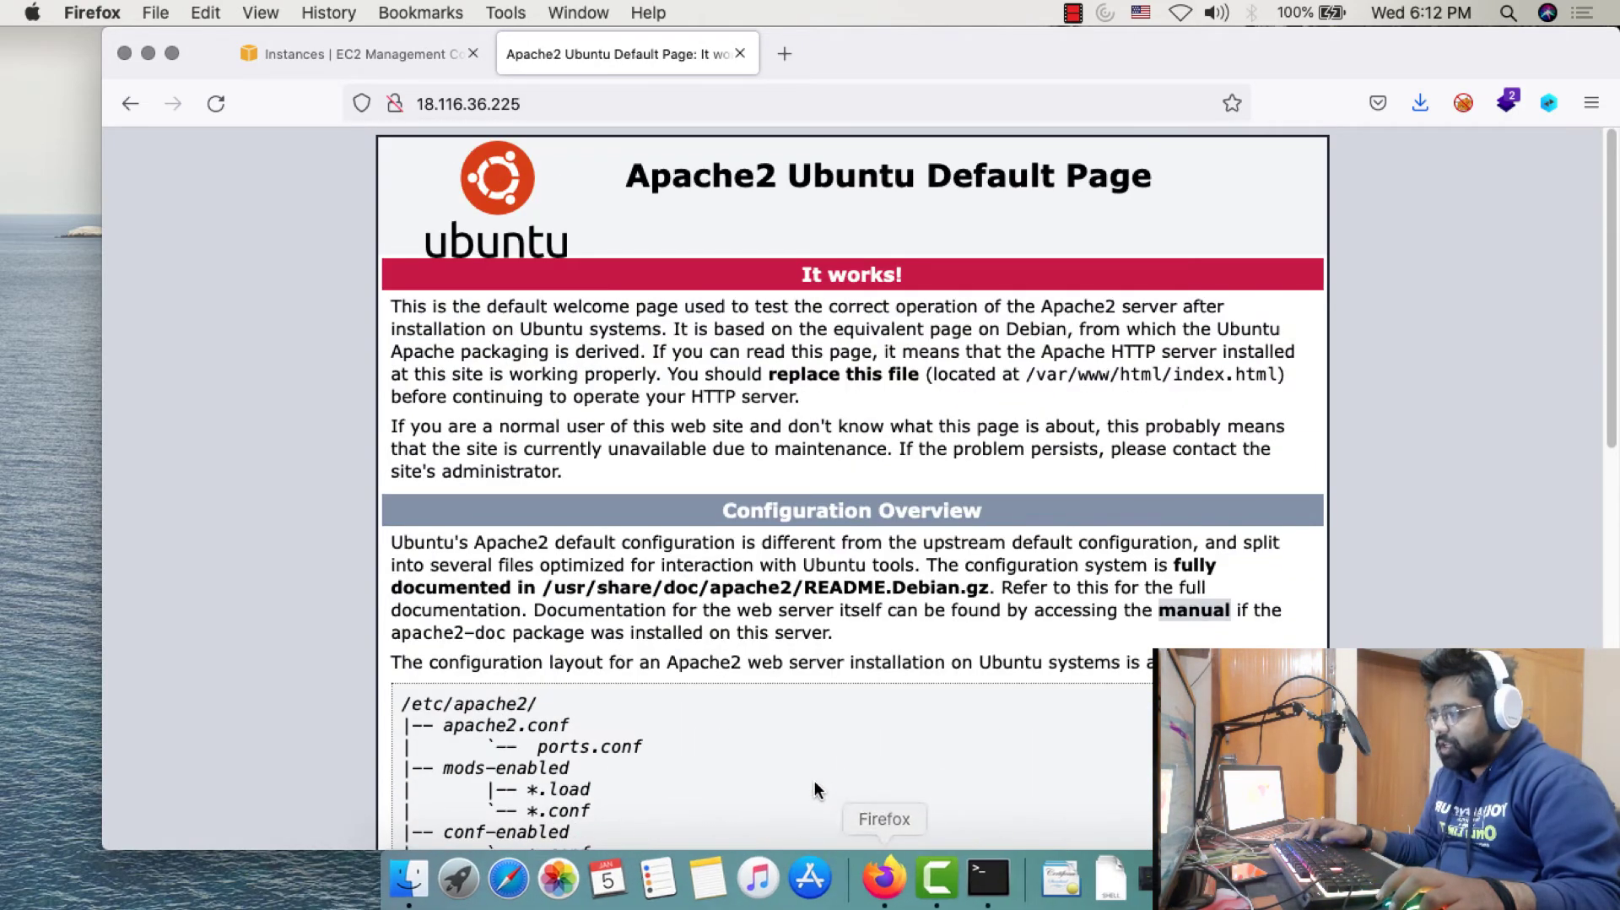
left_click(976, 873)
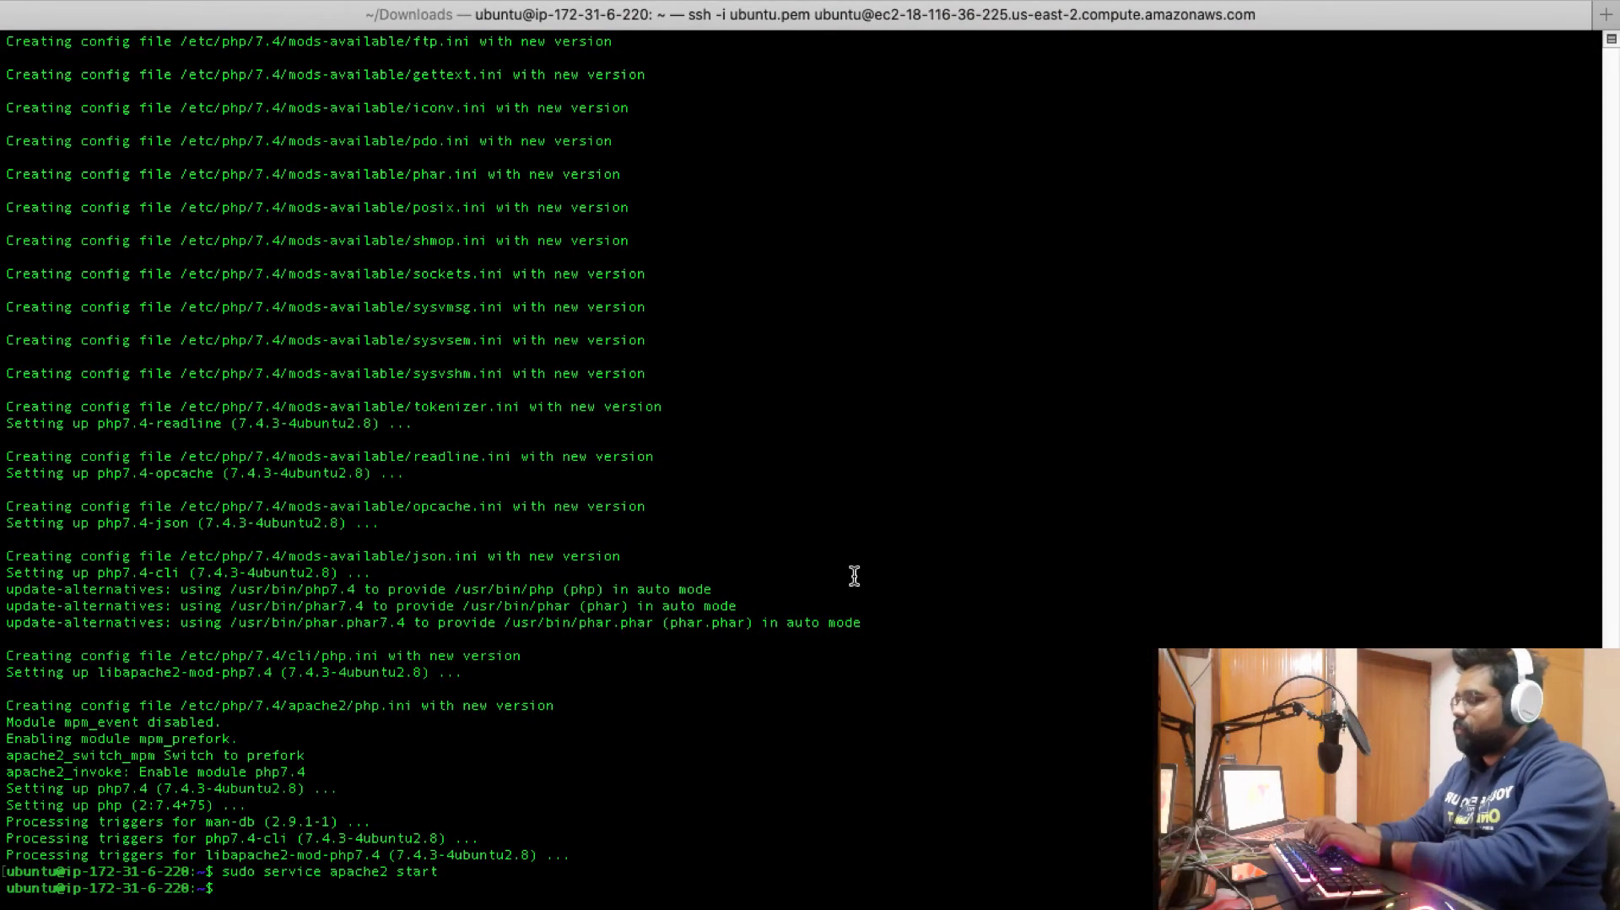
Clear the screen, cd into /var/www/html, list its files, and open pentesthint.php in nano
type("clear")
key("Return")
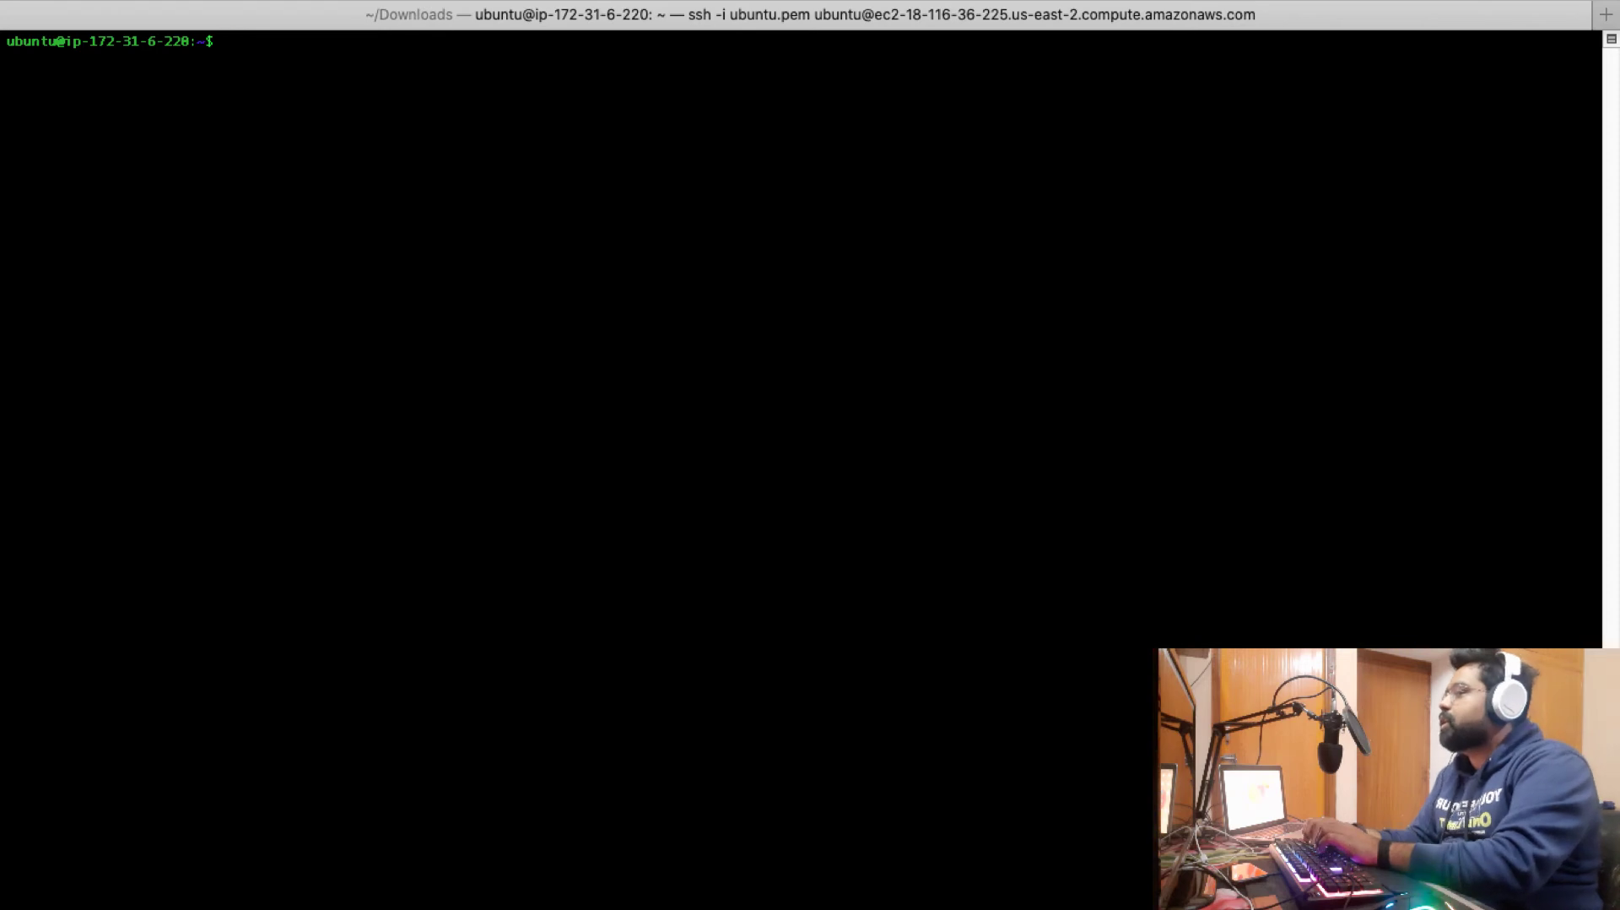
type("cd /var/")
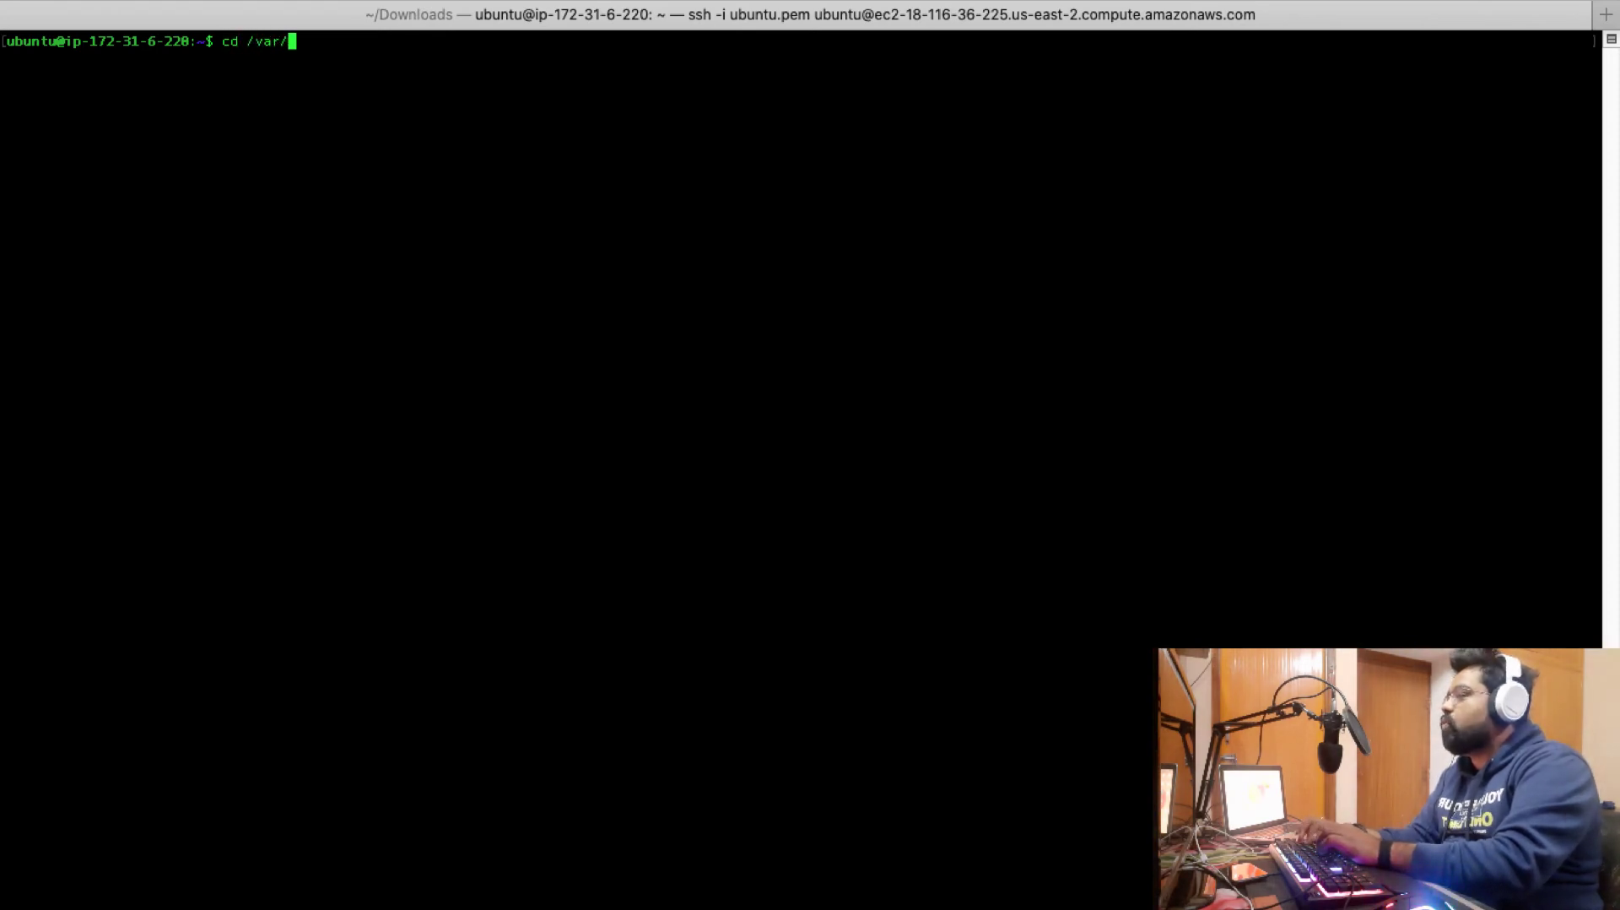
type("www/html/")
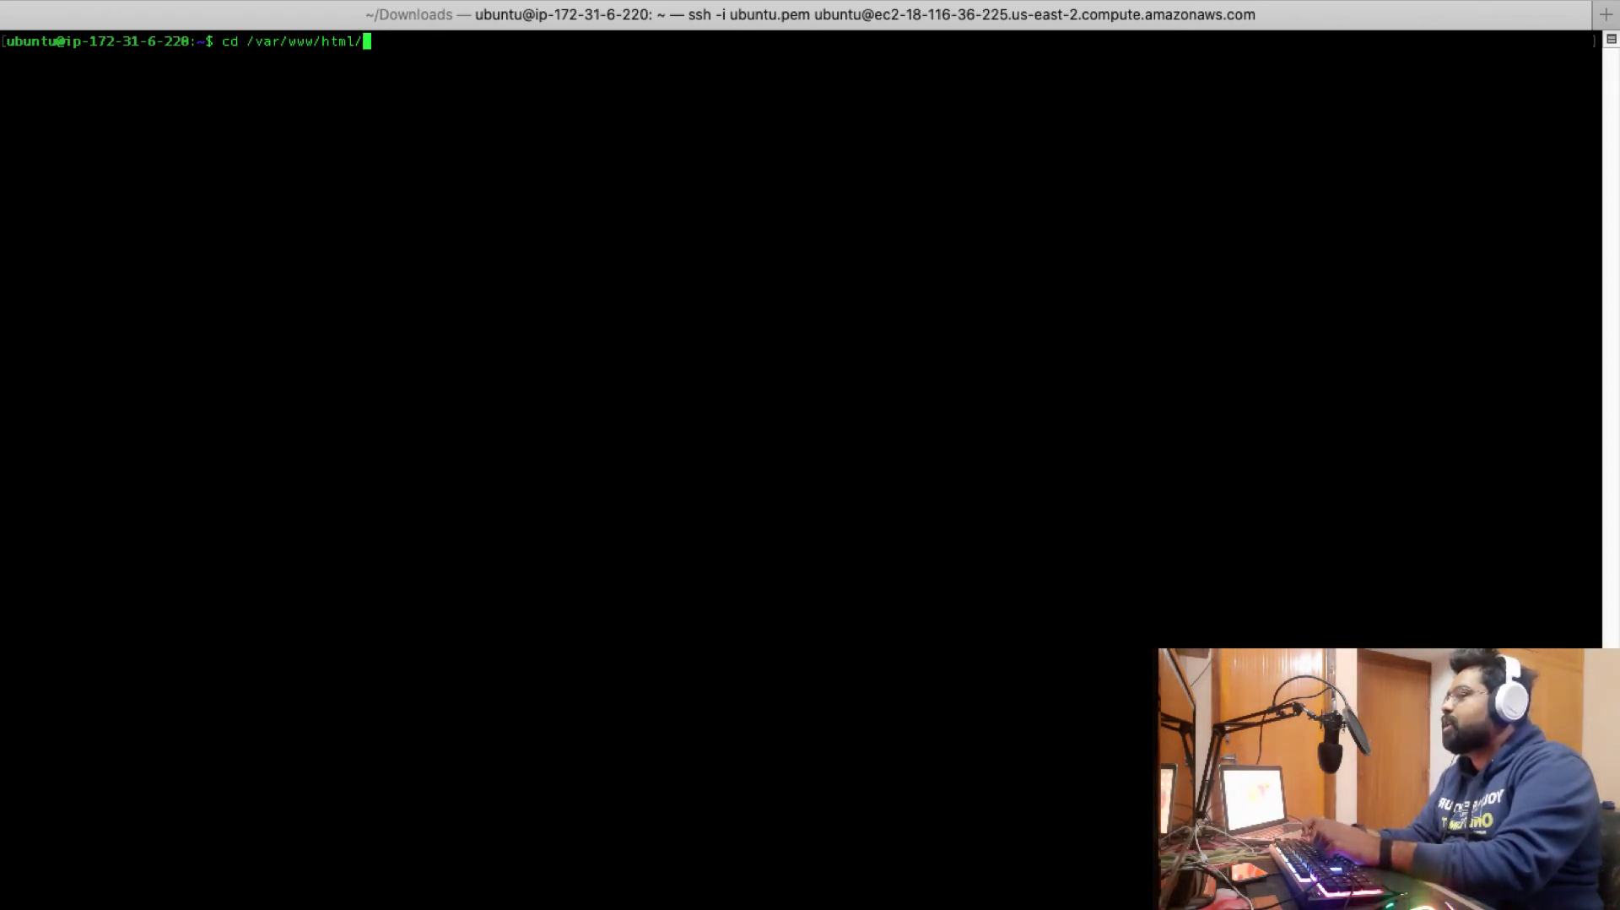
key("Return")
type("ls")
key("Return")
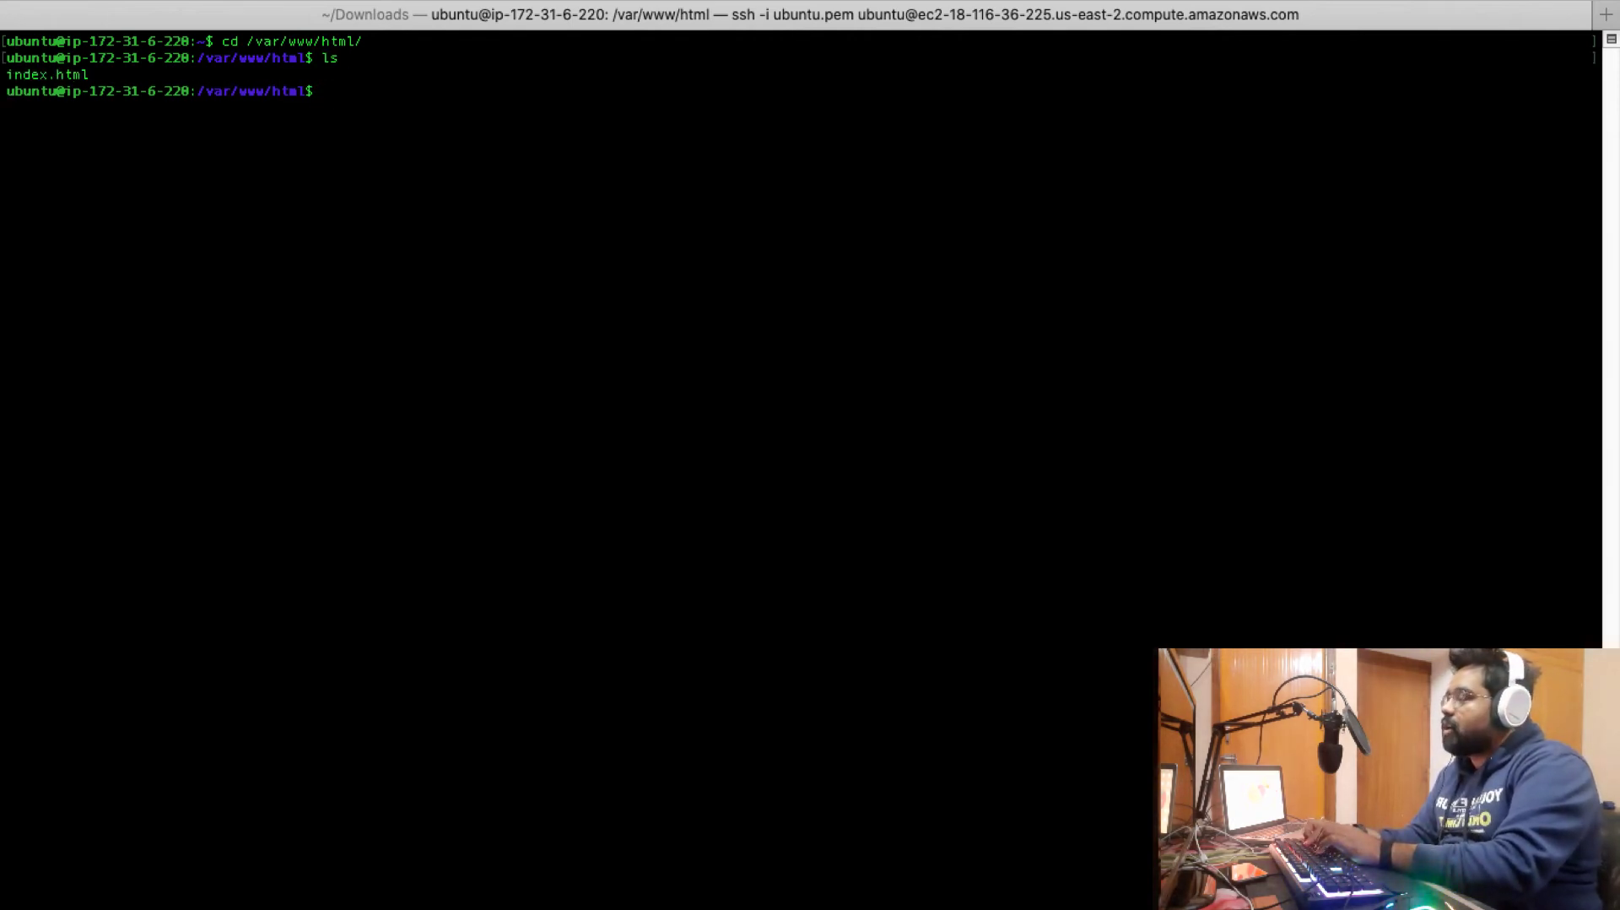
type("nano ")
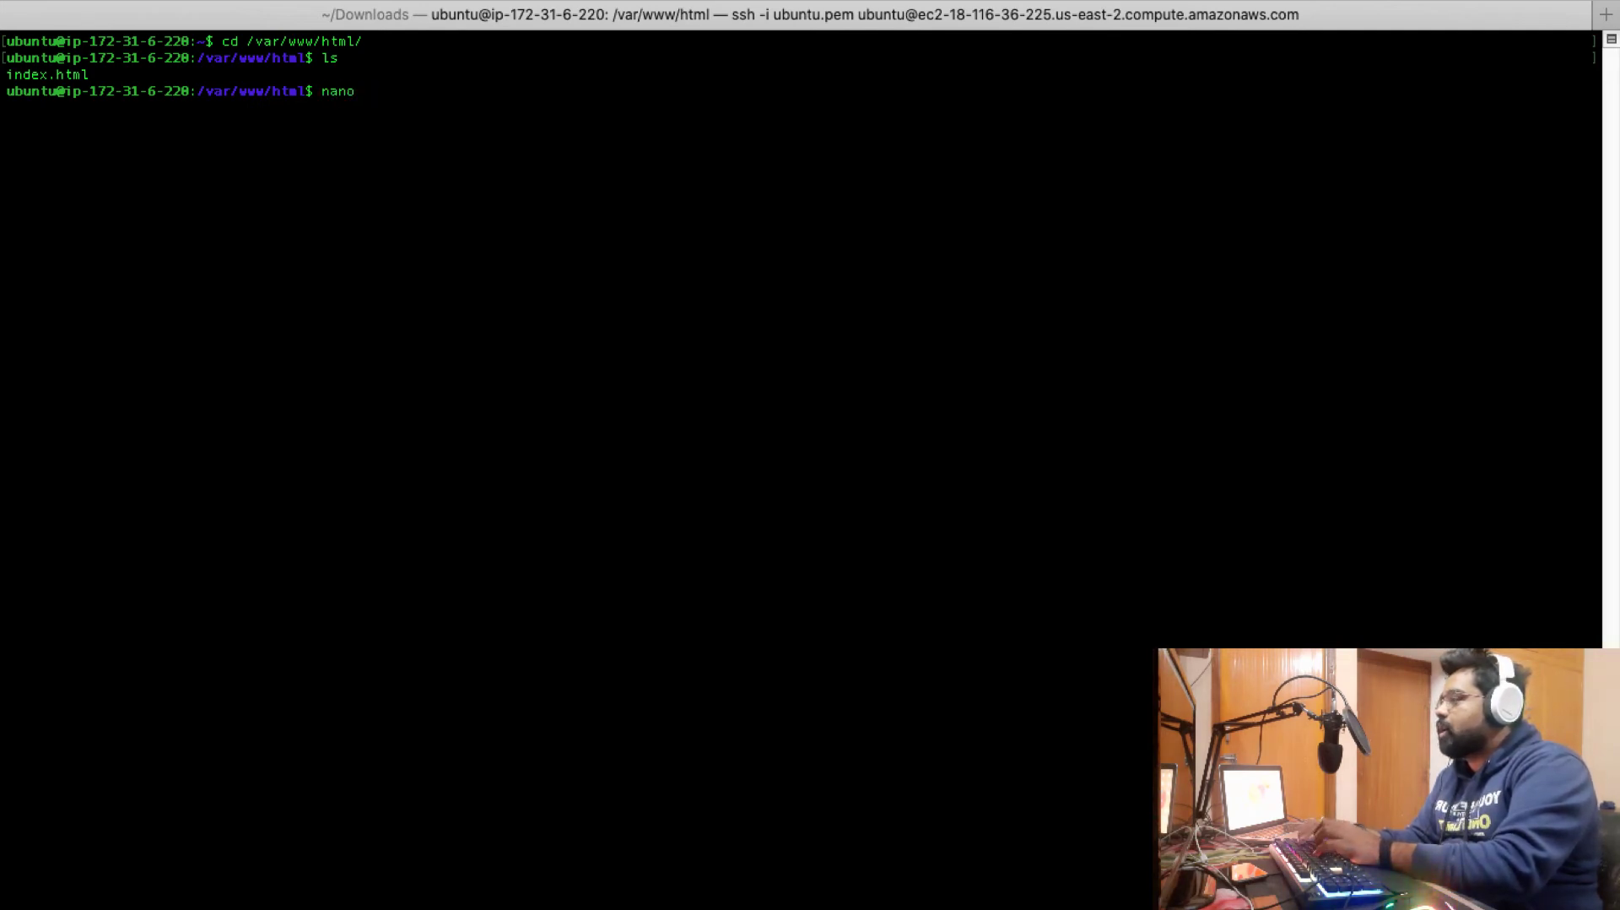
type("pentesthint.php")
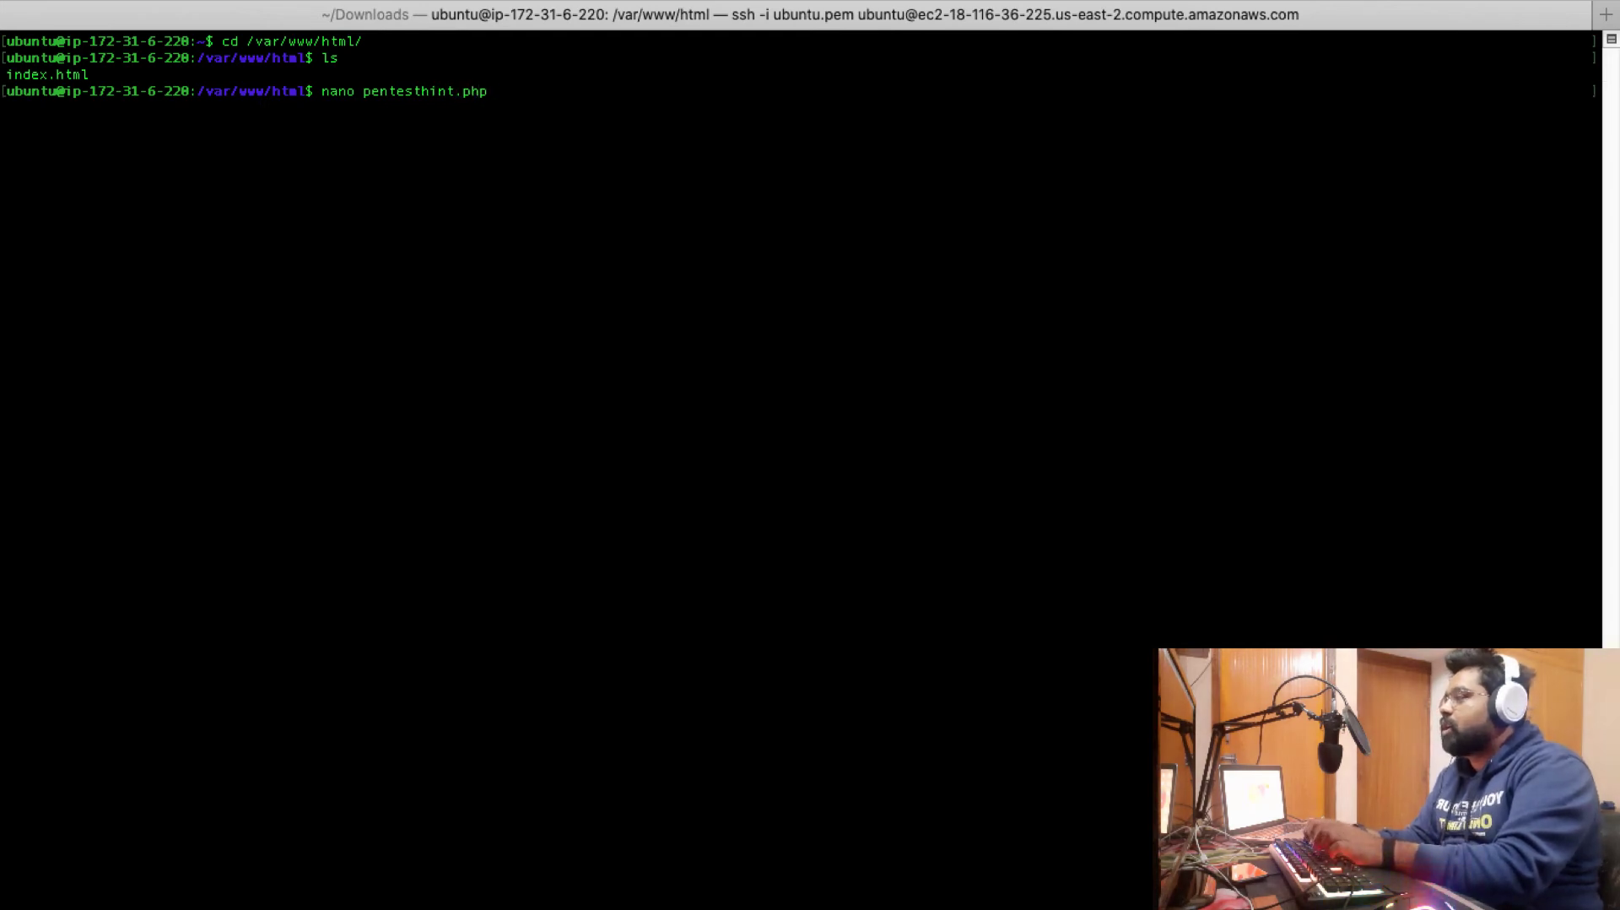
key("Return")
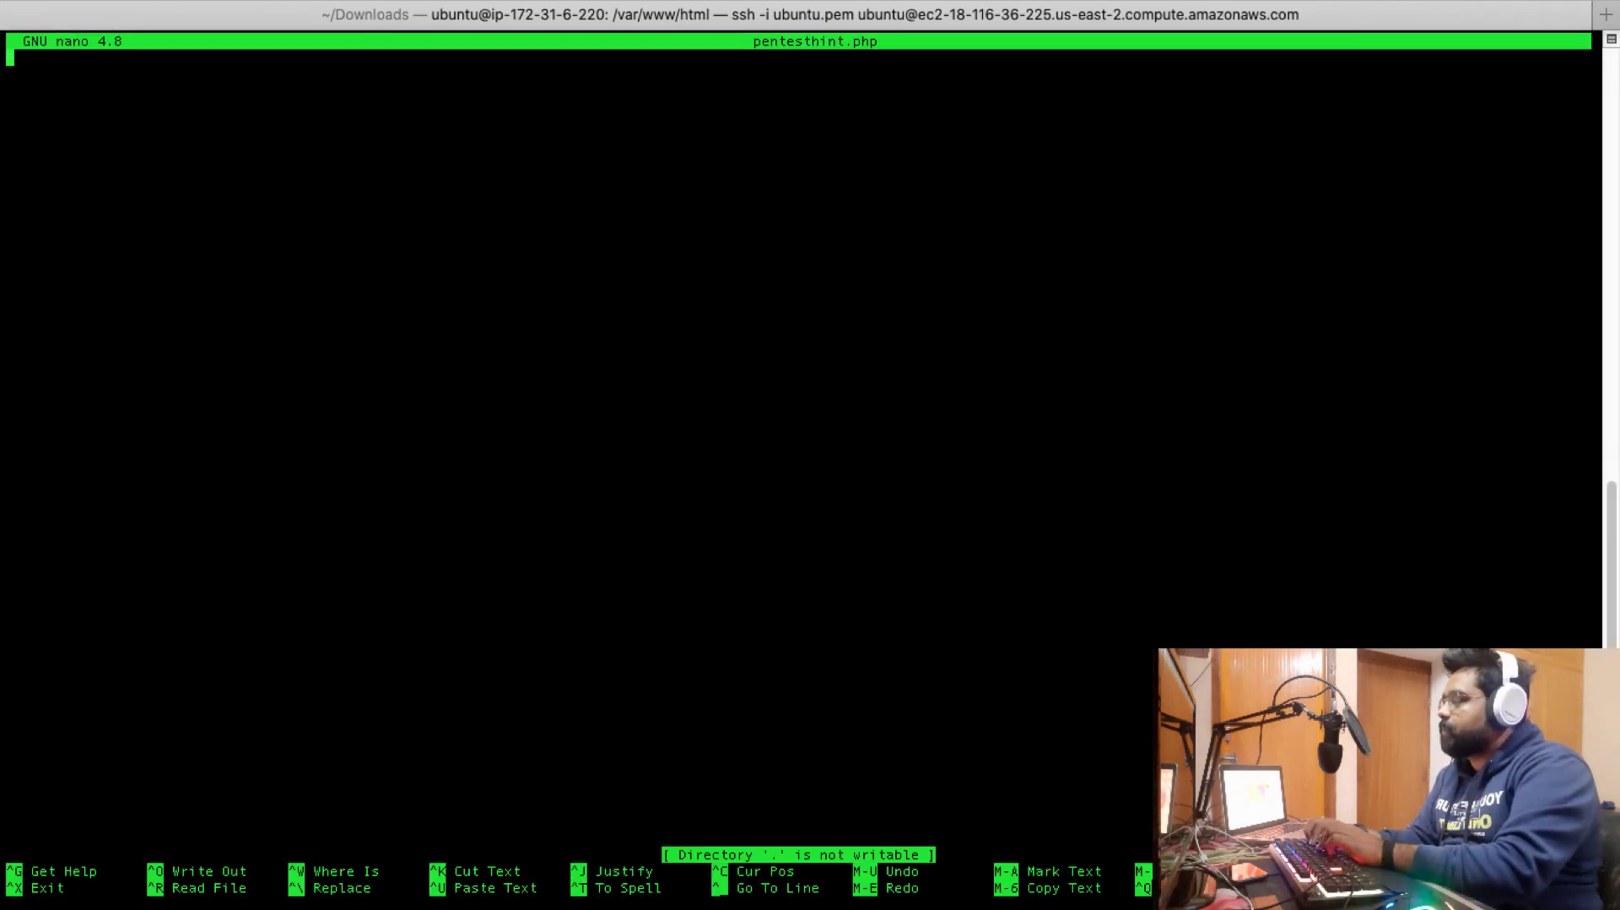
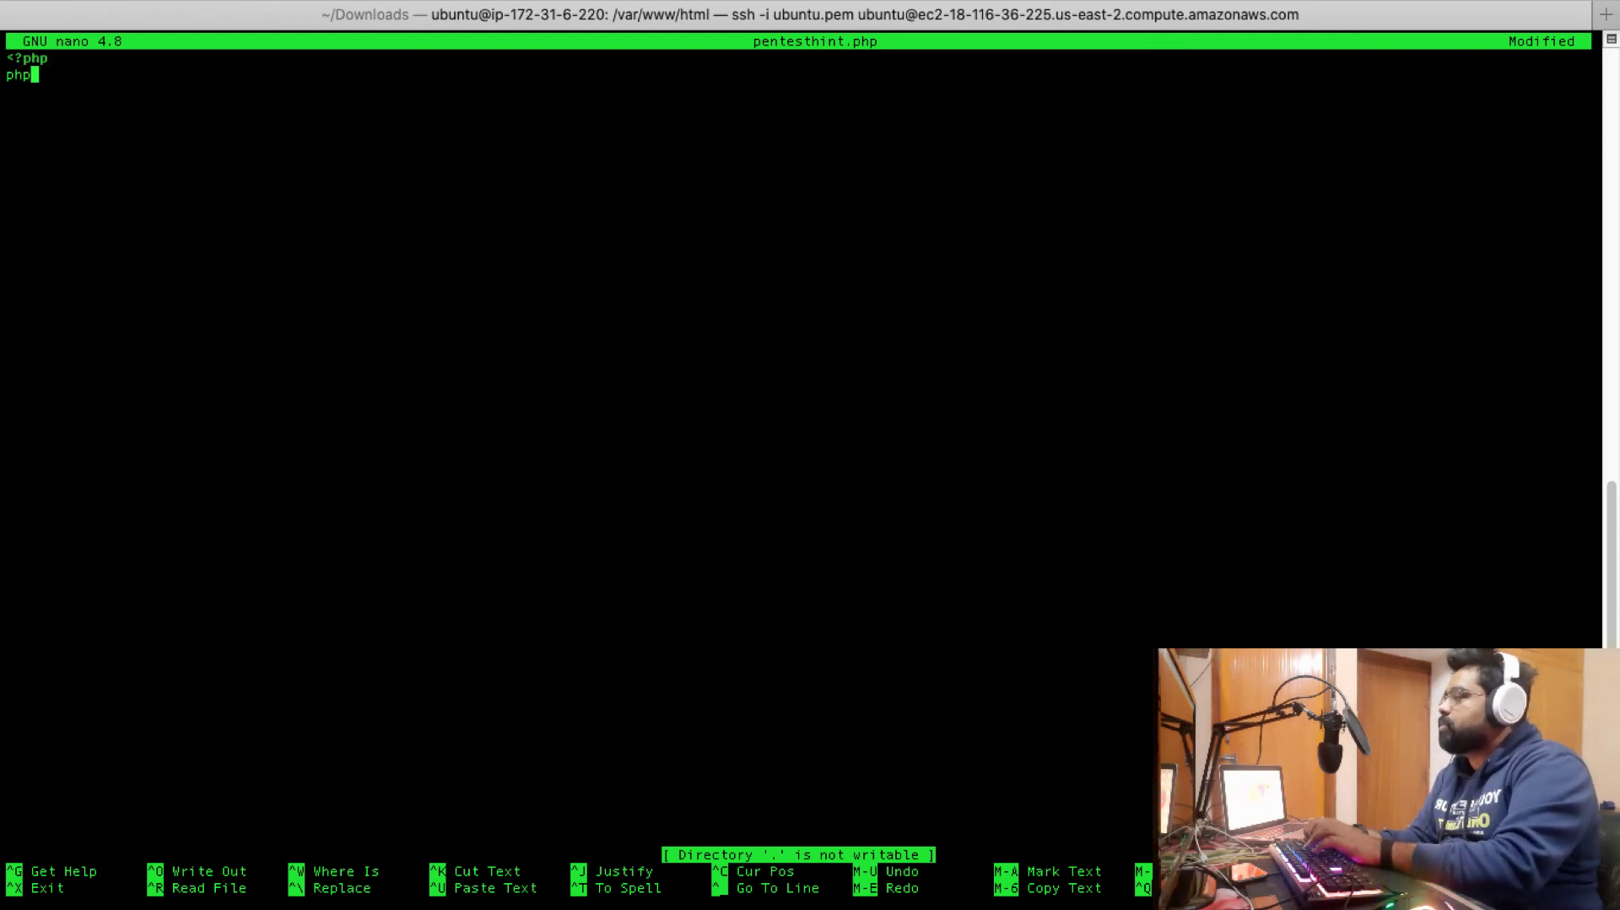
Finish the pentesthint.php code with phpinfo(); and a closing ?> tag
type("phpinfo")
key("BackSpace")
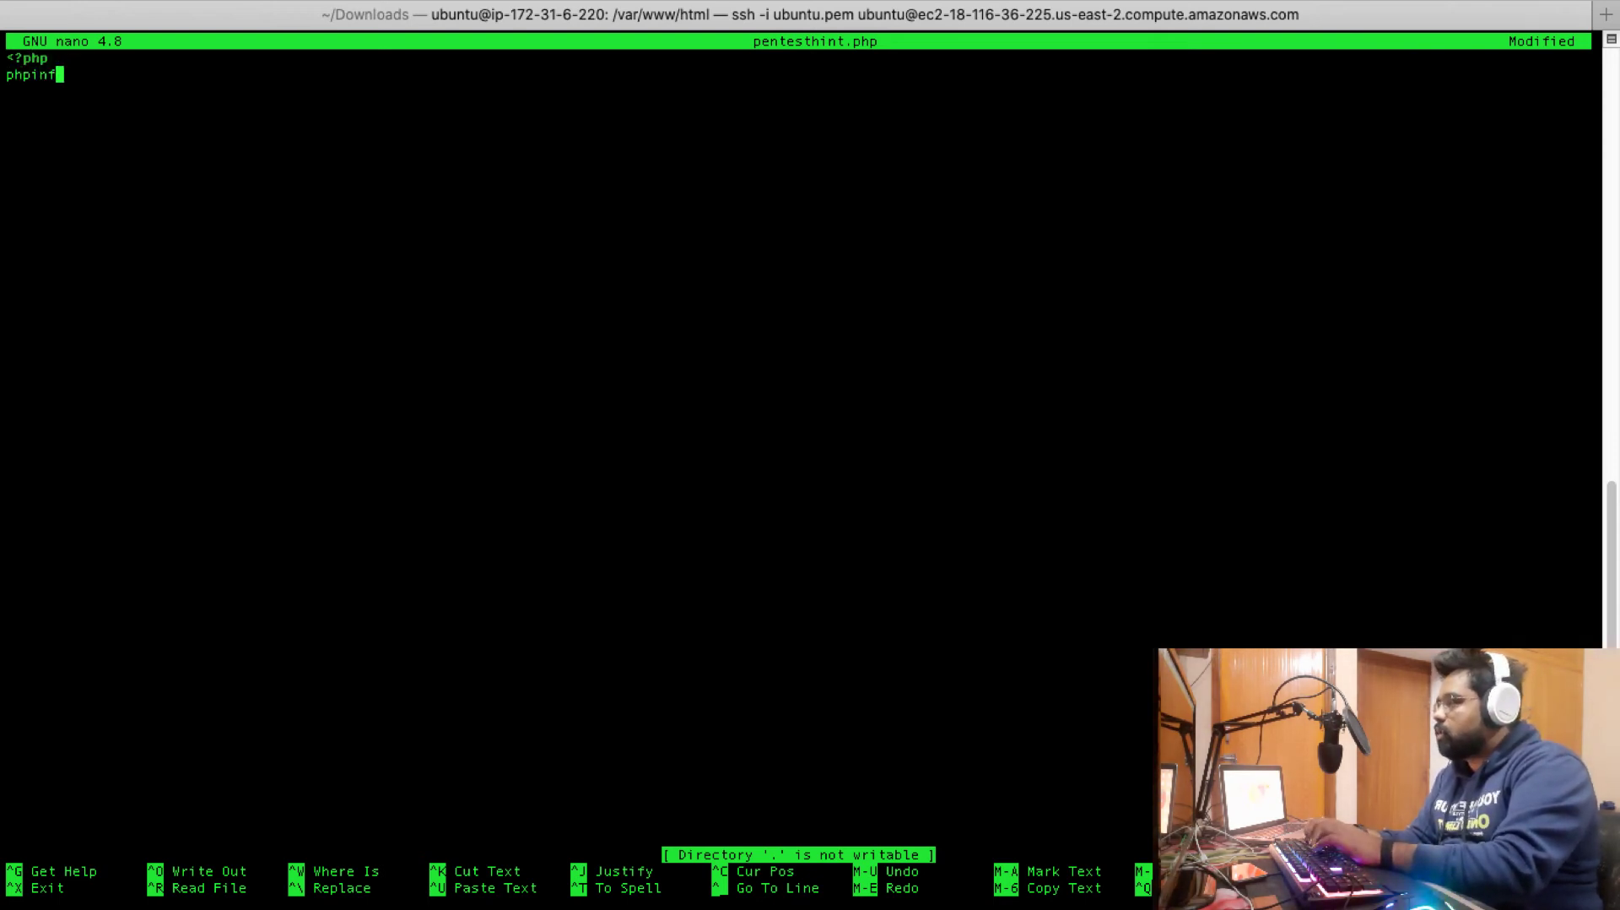
type("o();")
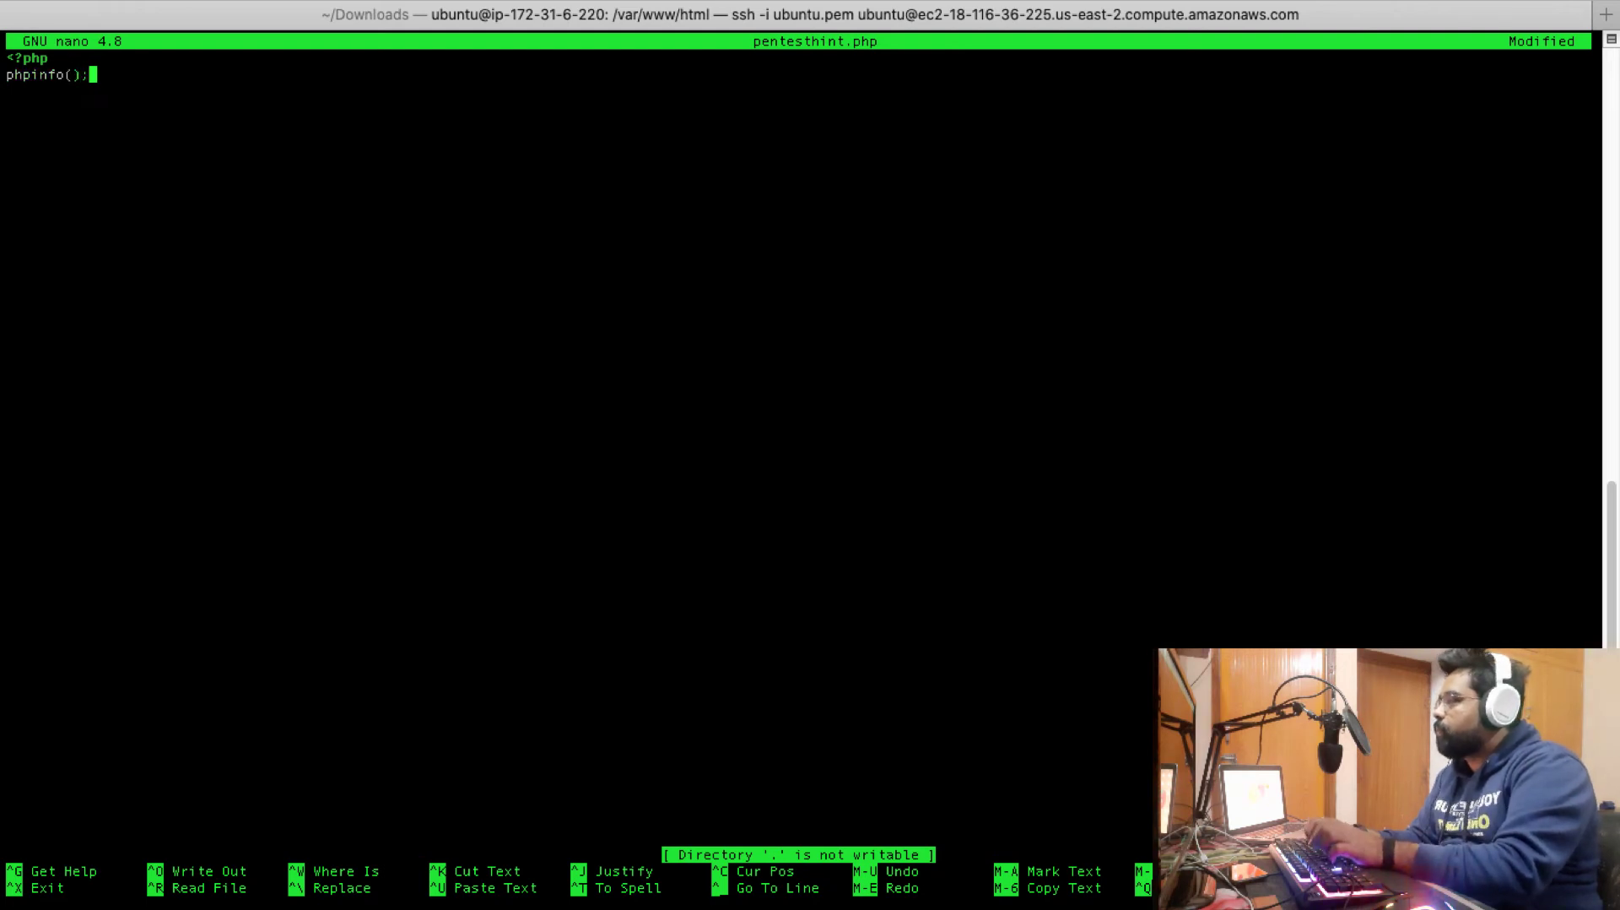
key("Return")
type("?>")
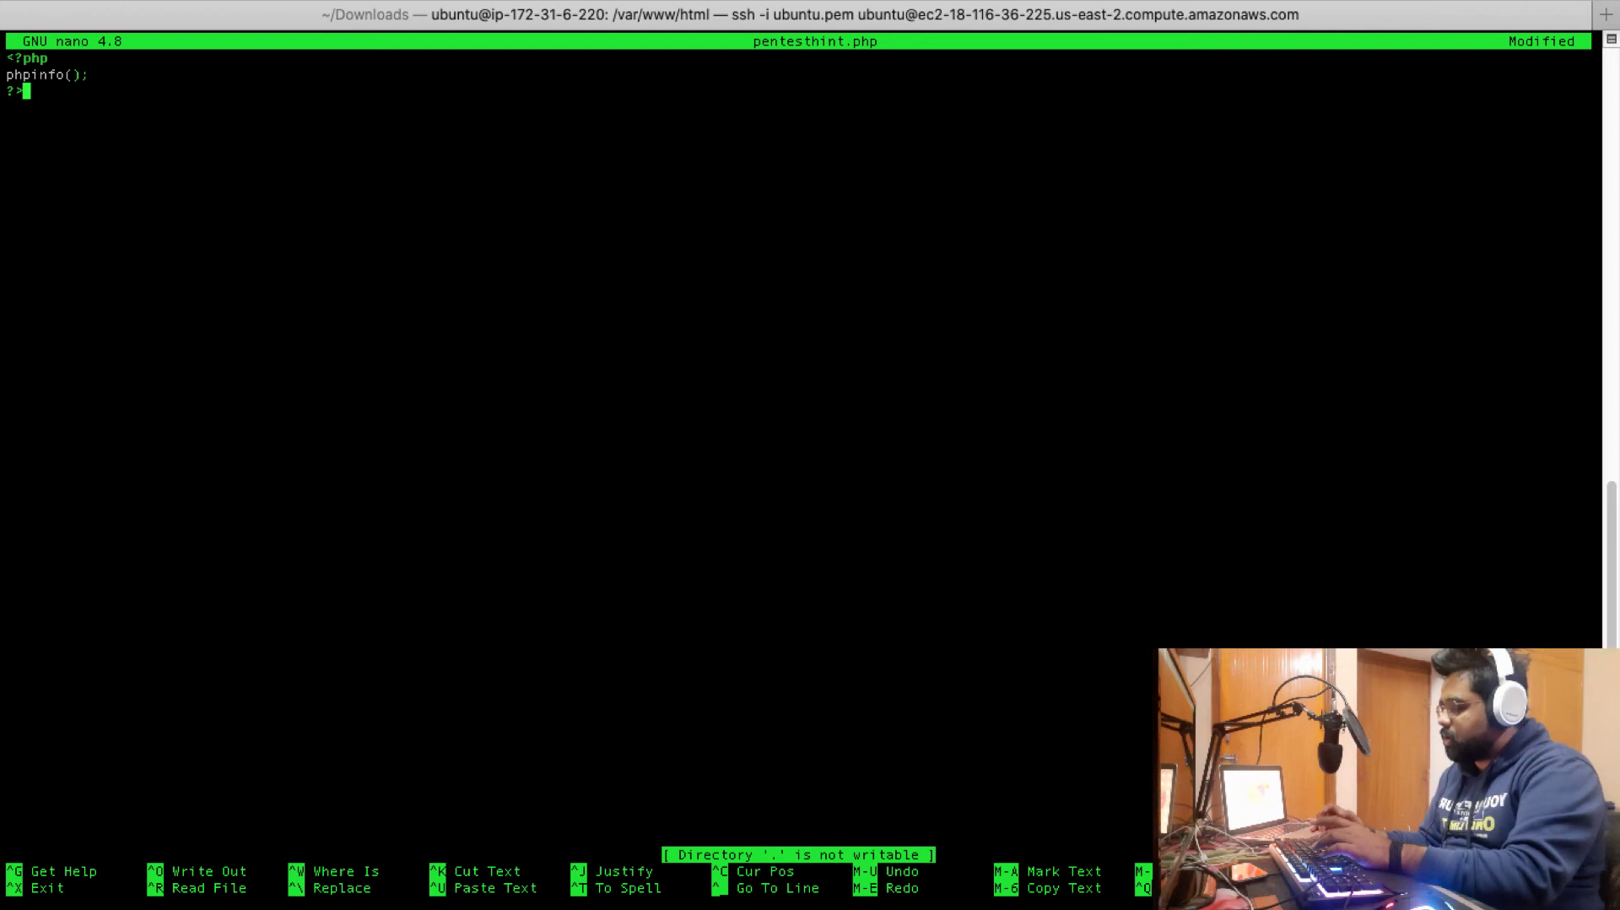
Try saving, hit Permission denied, then quit nano without saving the changes
key("ctrl+o")
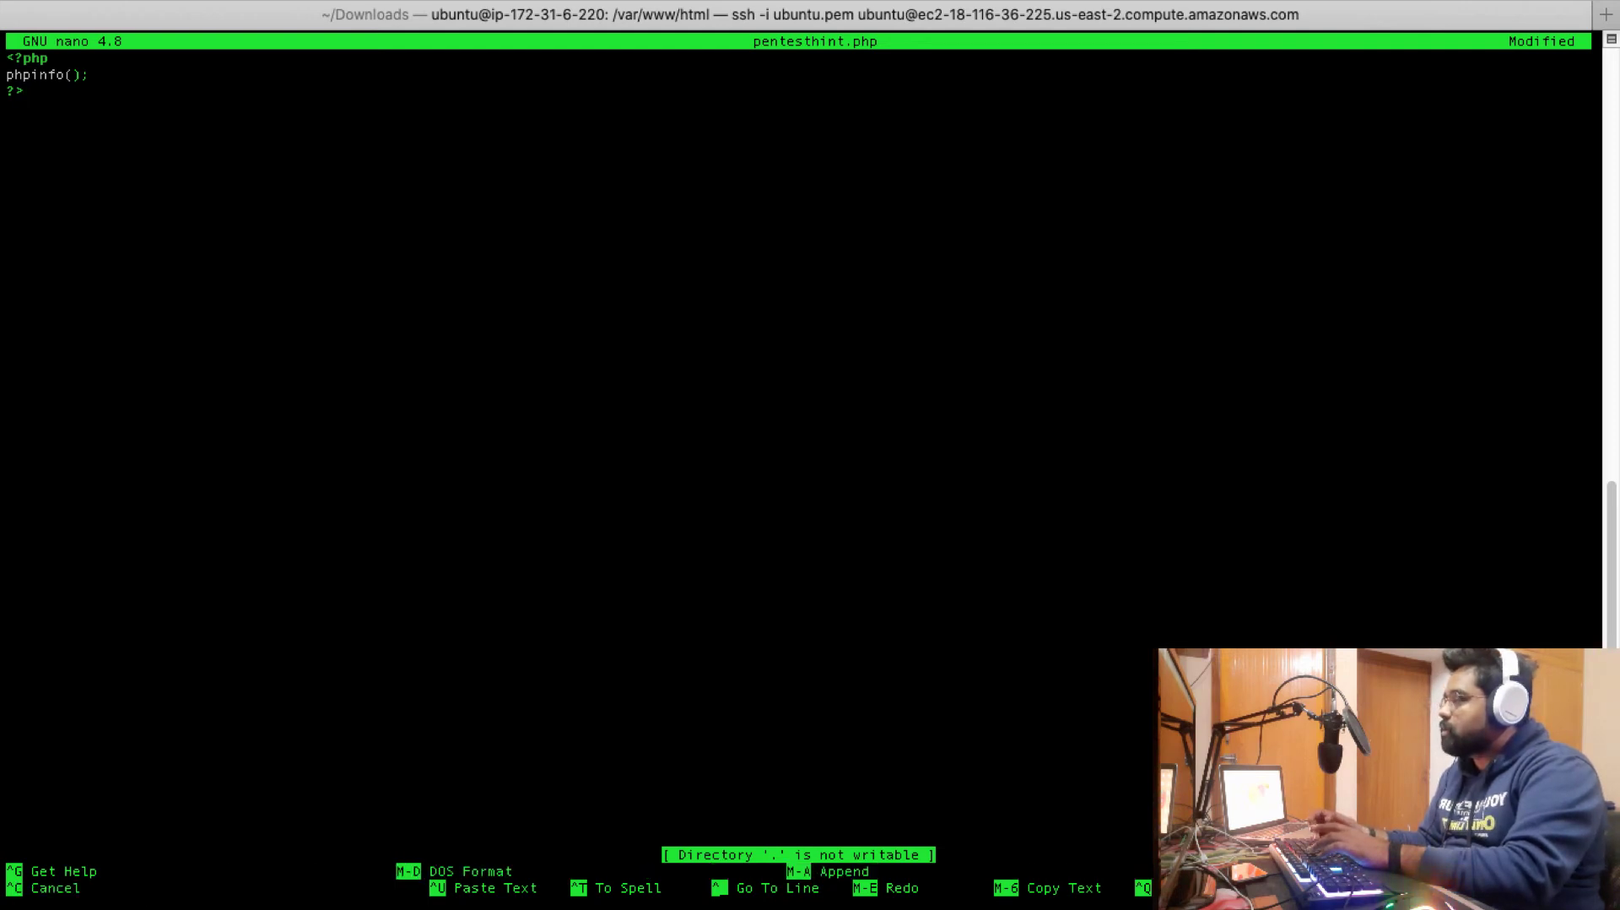
key("Return")
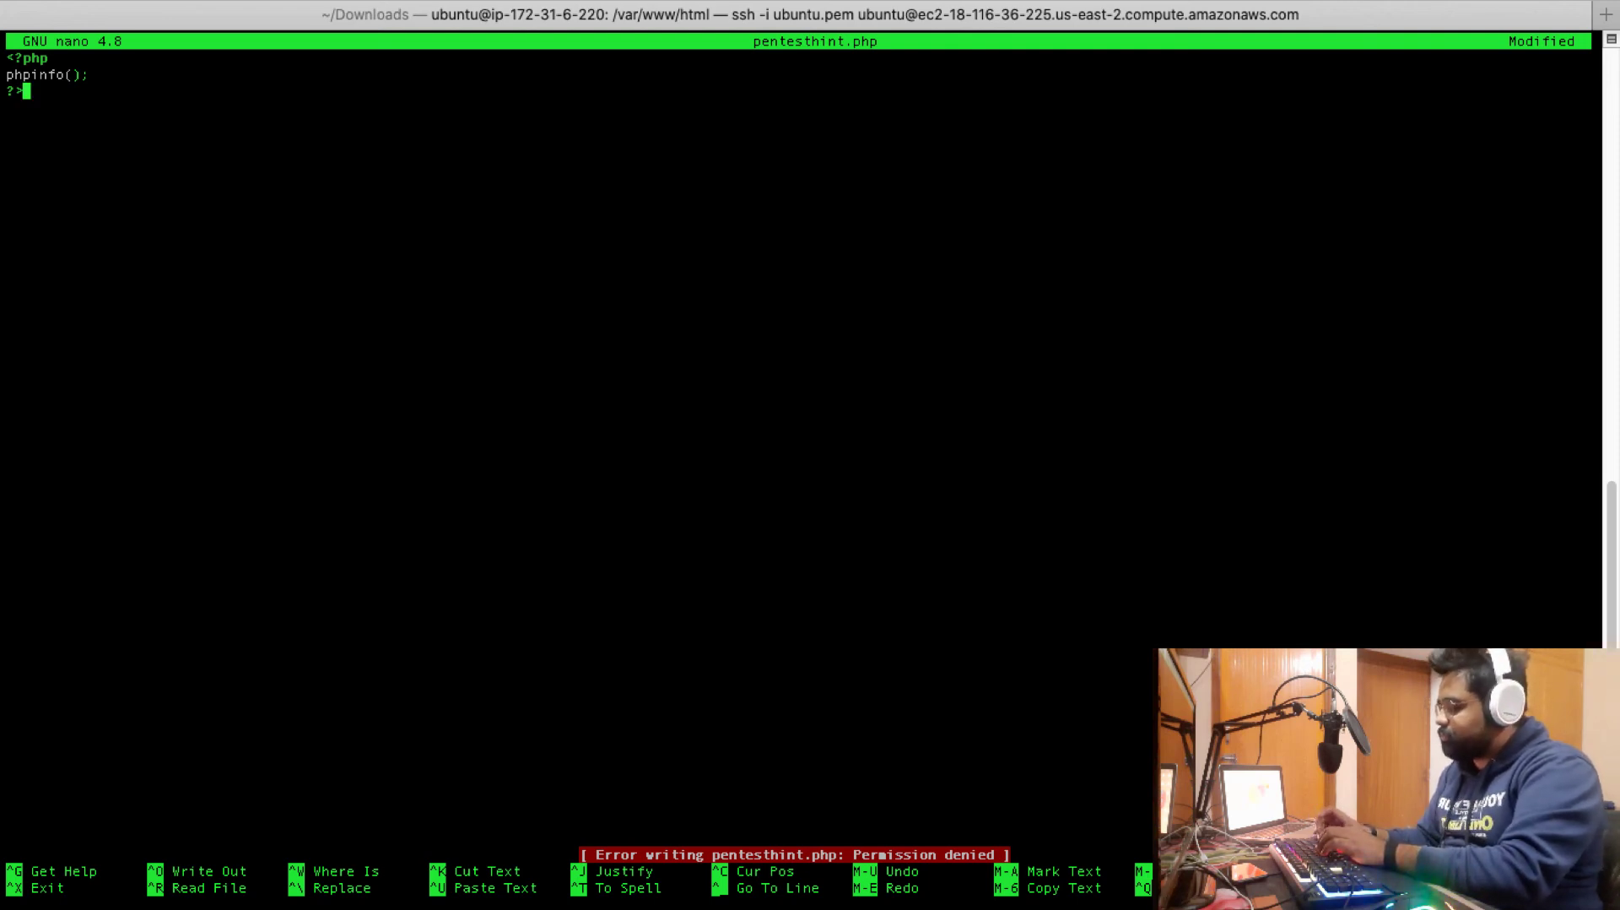
key("ctrl+x")
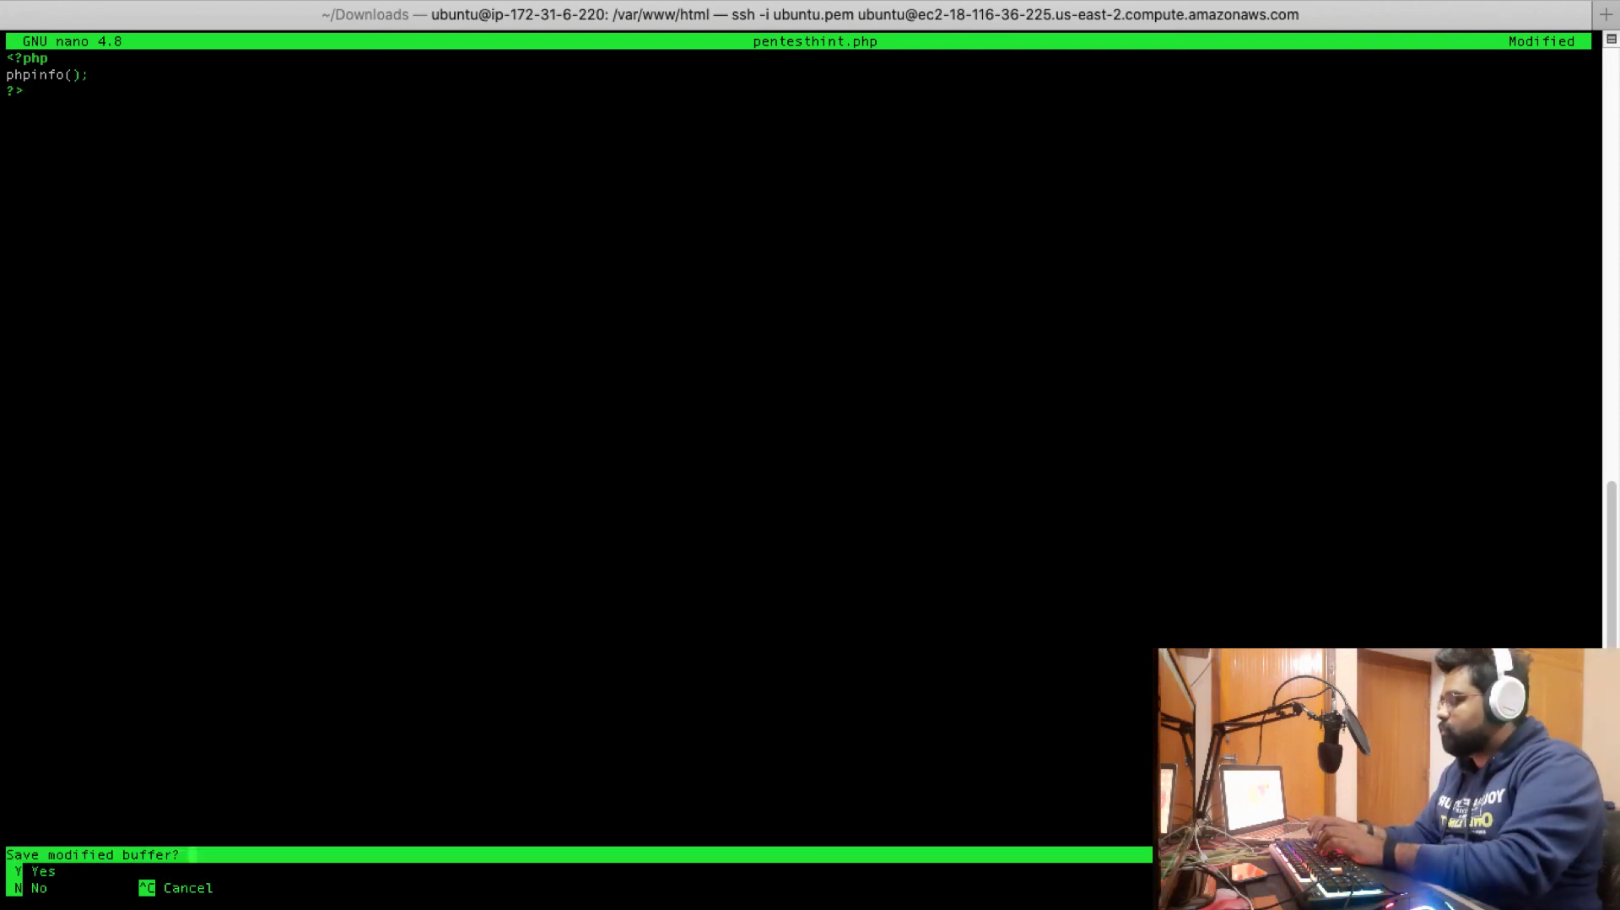
key("y")
key("Return")
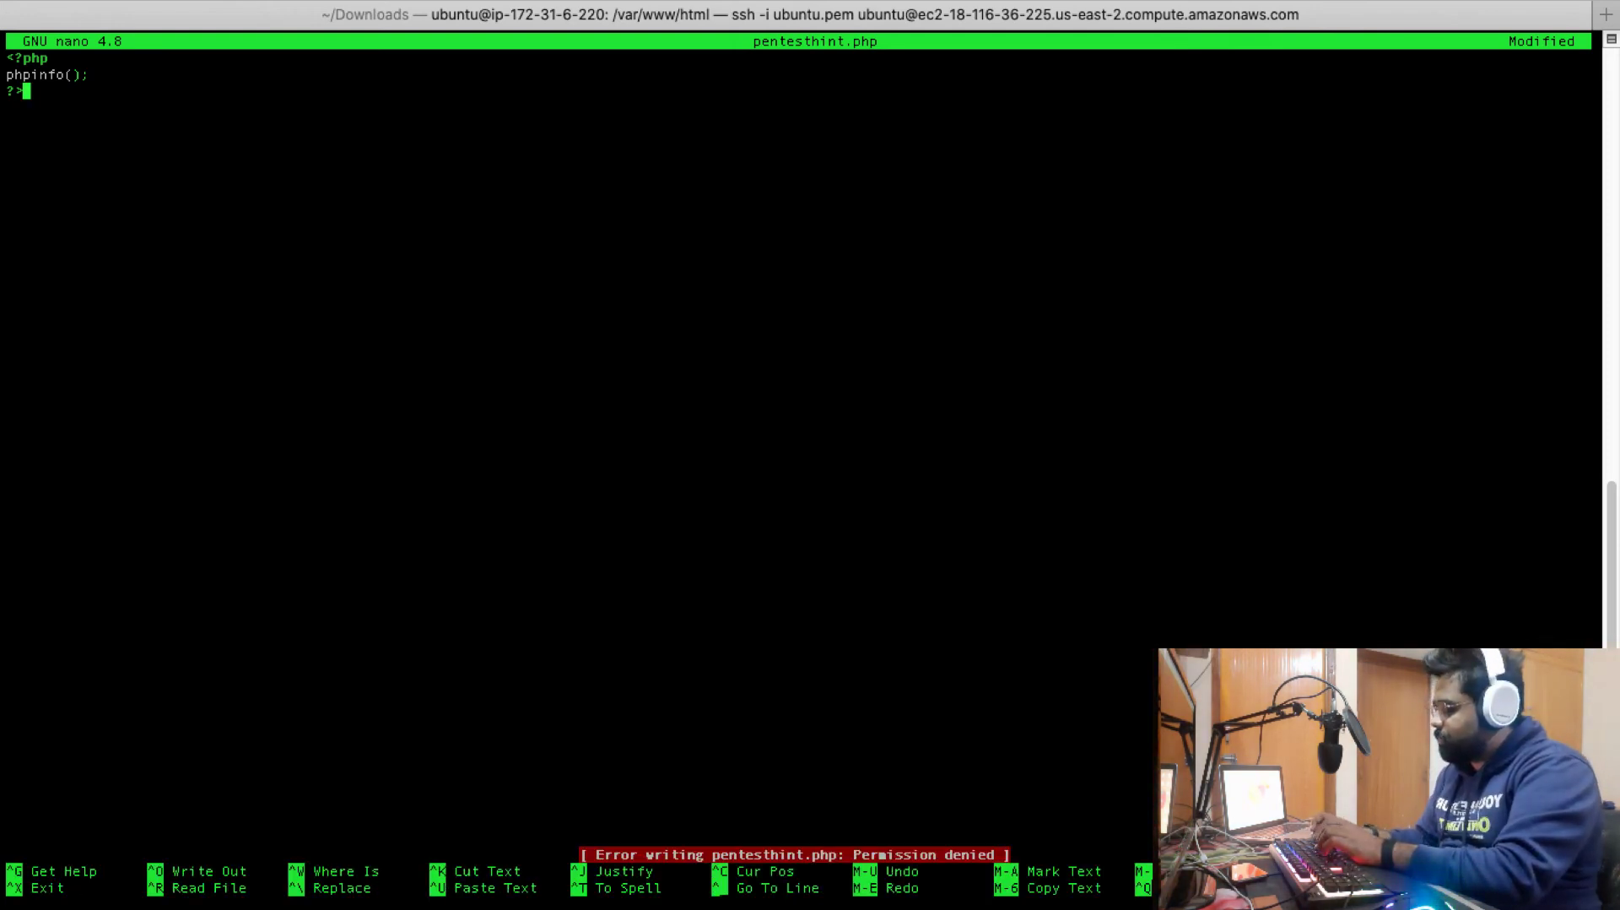
key("ctrl+x")
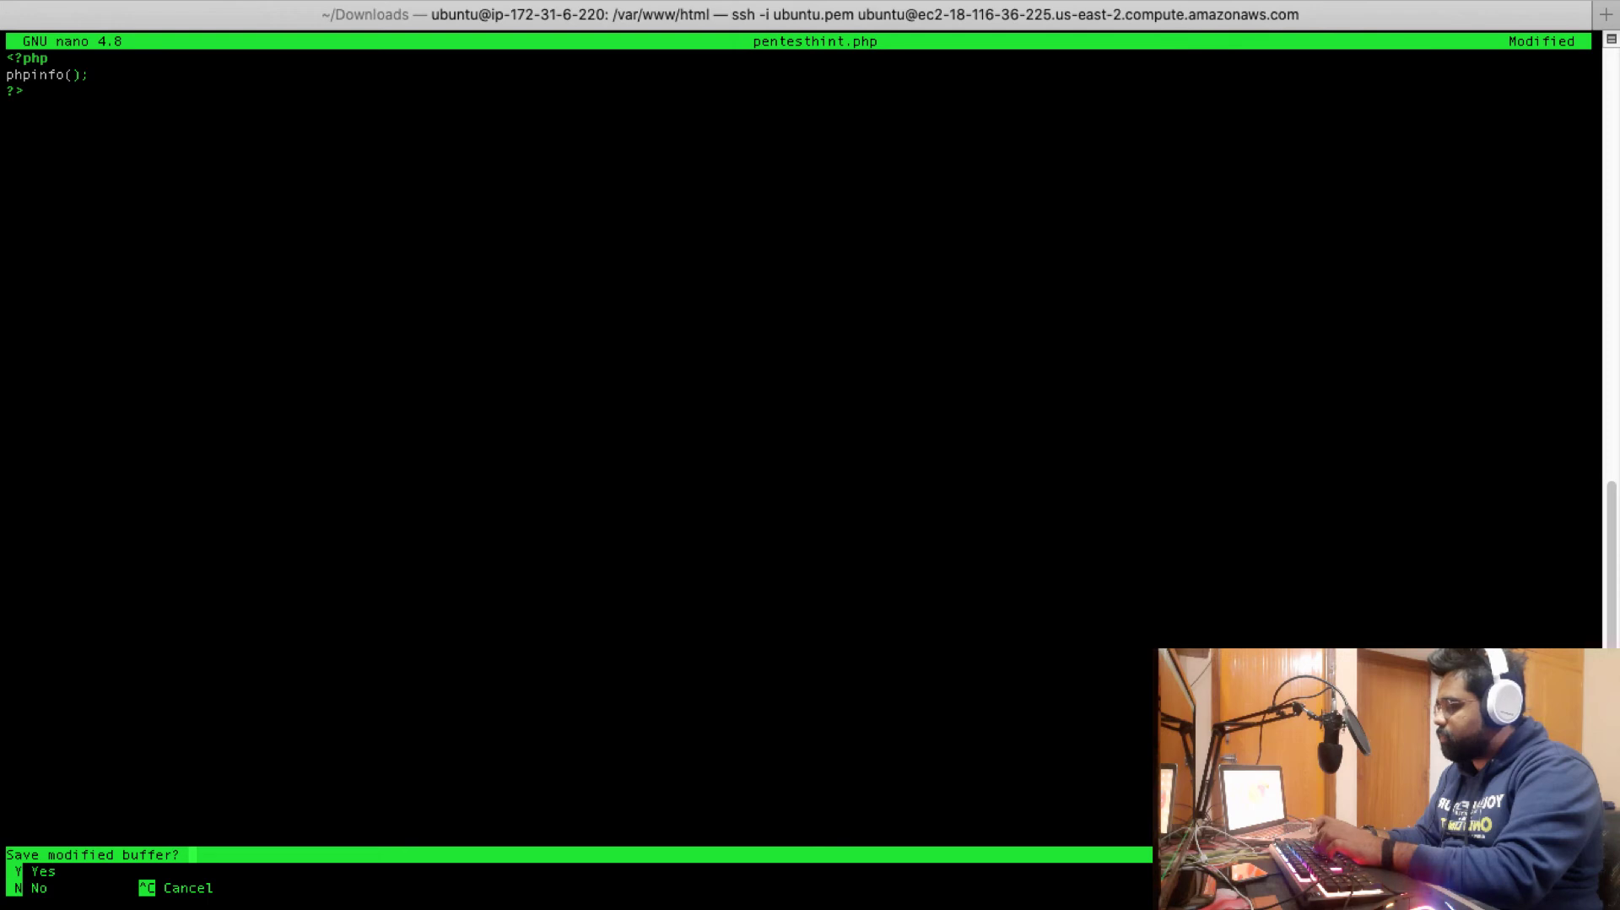
key("n")
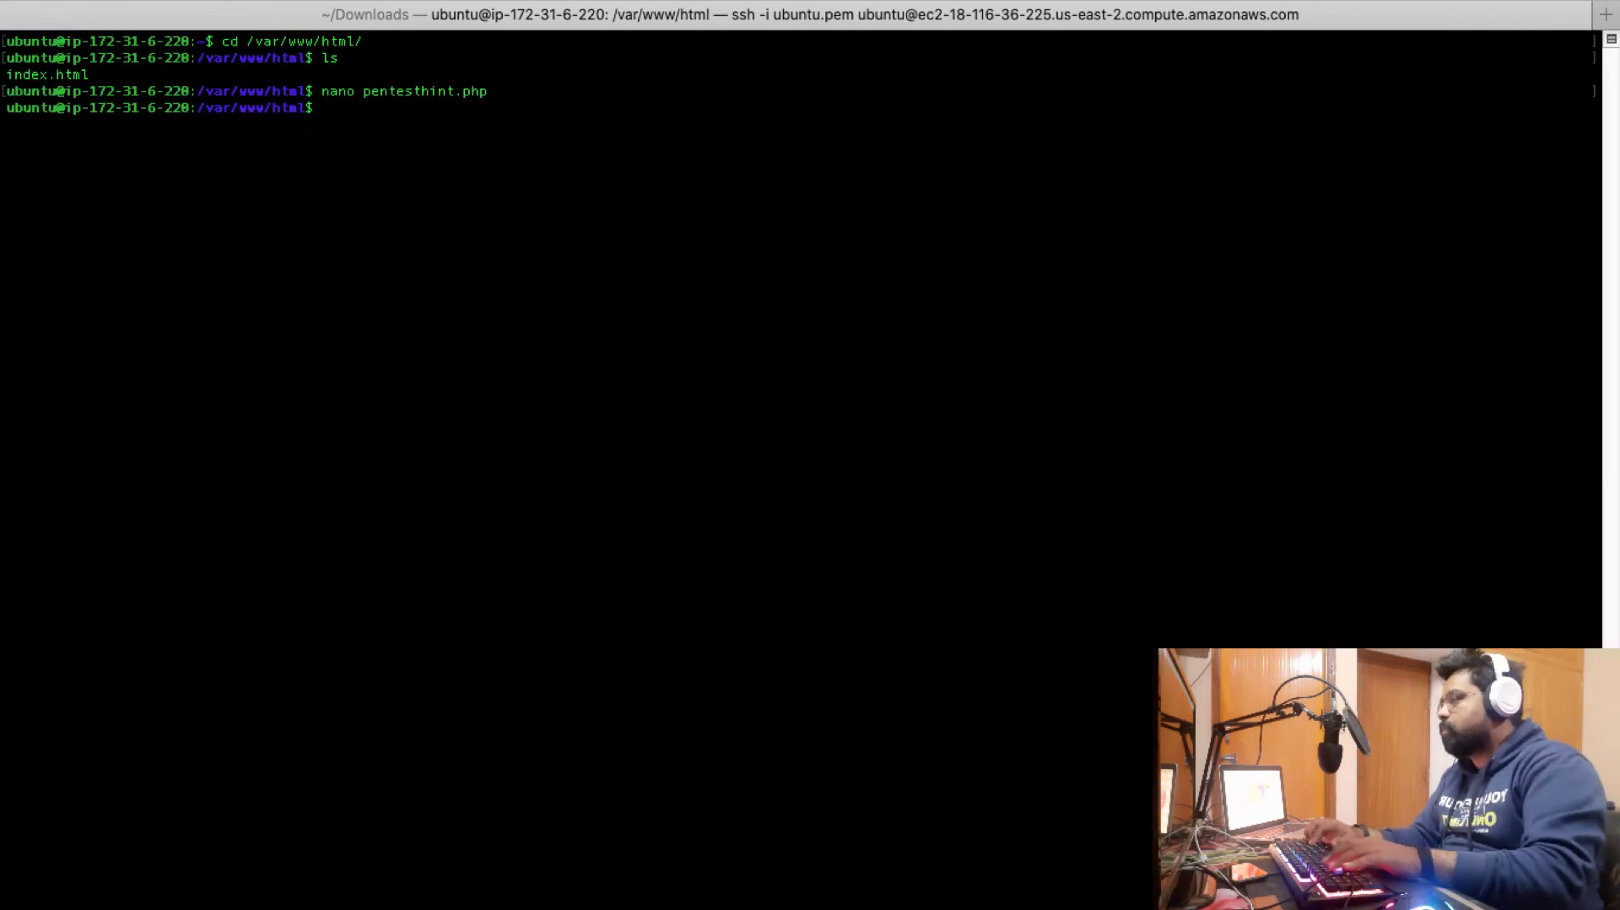
Rerun the previous command as sudo nano pentesthint.php to edit with administrator rights
key("Up")
key("Left")
key("Left")
key("Left")
key("Left")
key("Left")
key("Left")
key("Left")
key("Left")
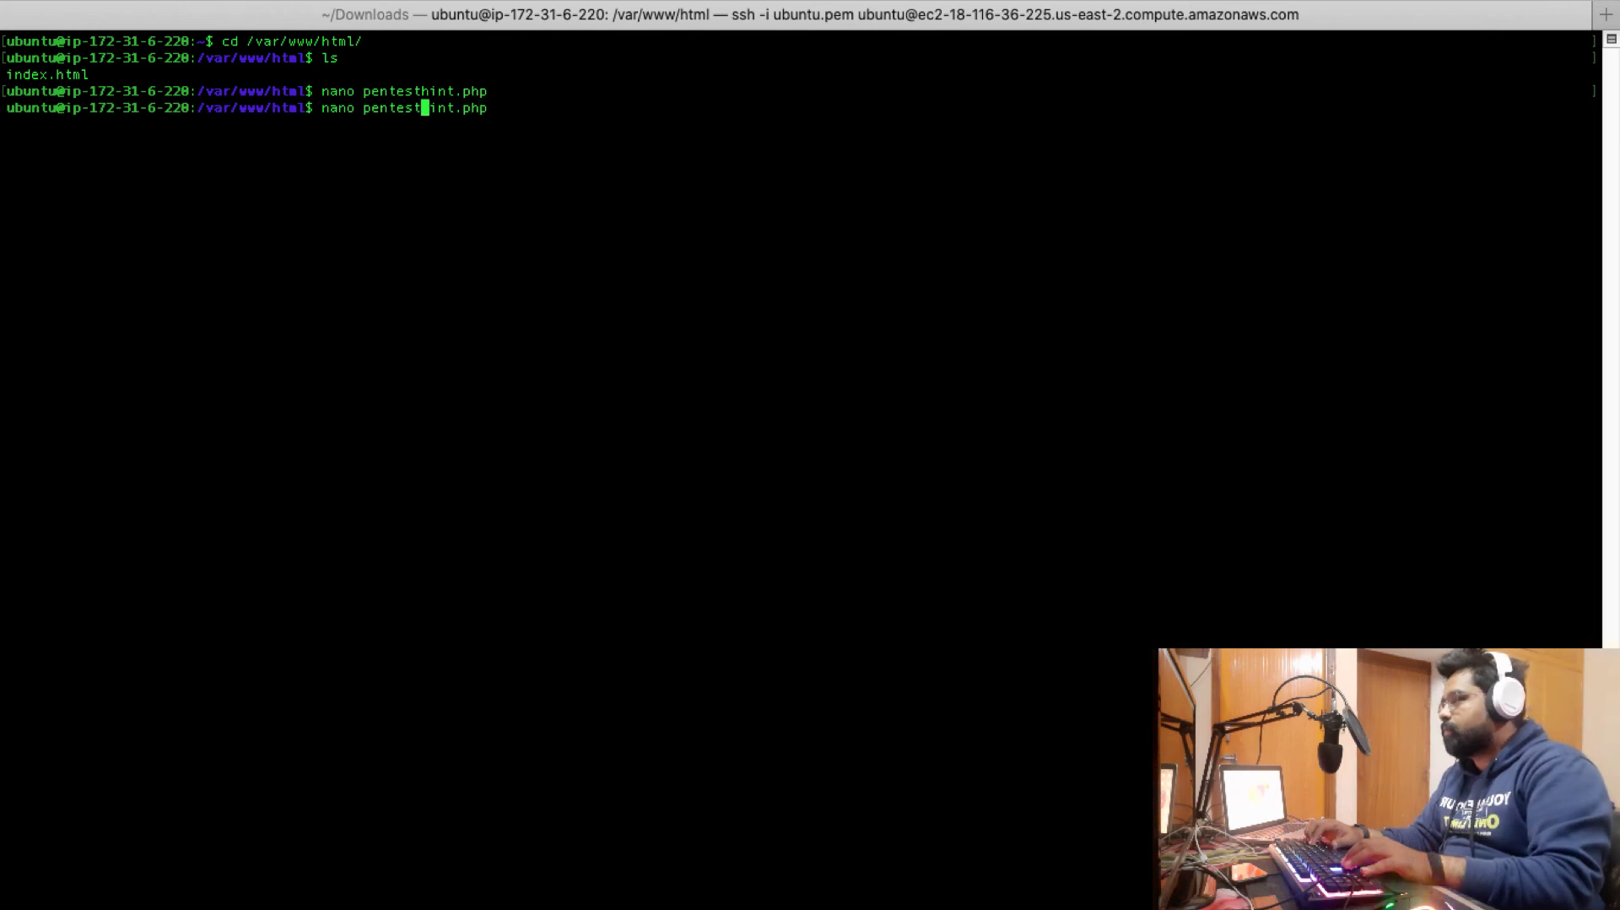
key("Left")
key("Left")
key("Left")
key("Left")
key("Left")
key("Left")
key("Left")
key("Left")
key("Left")
key("Left")
key("Left")
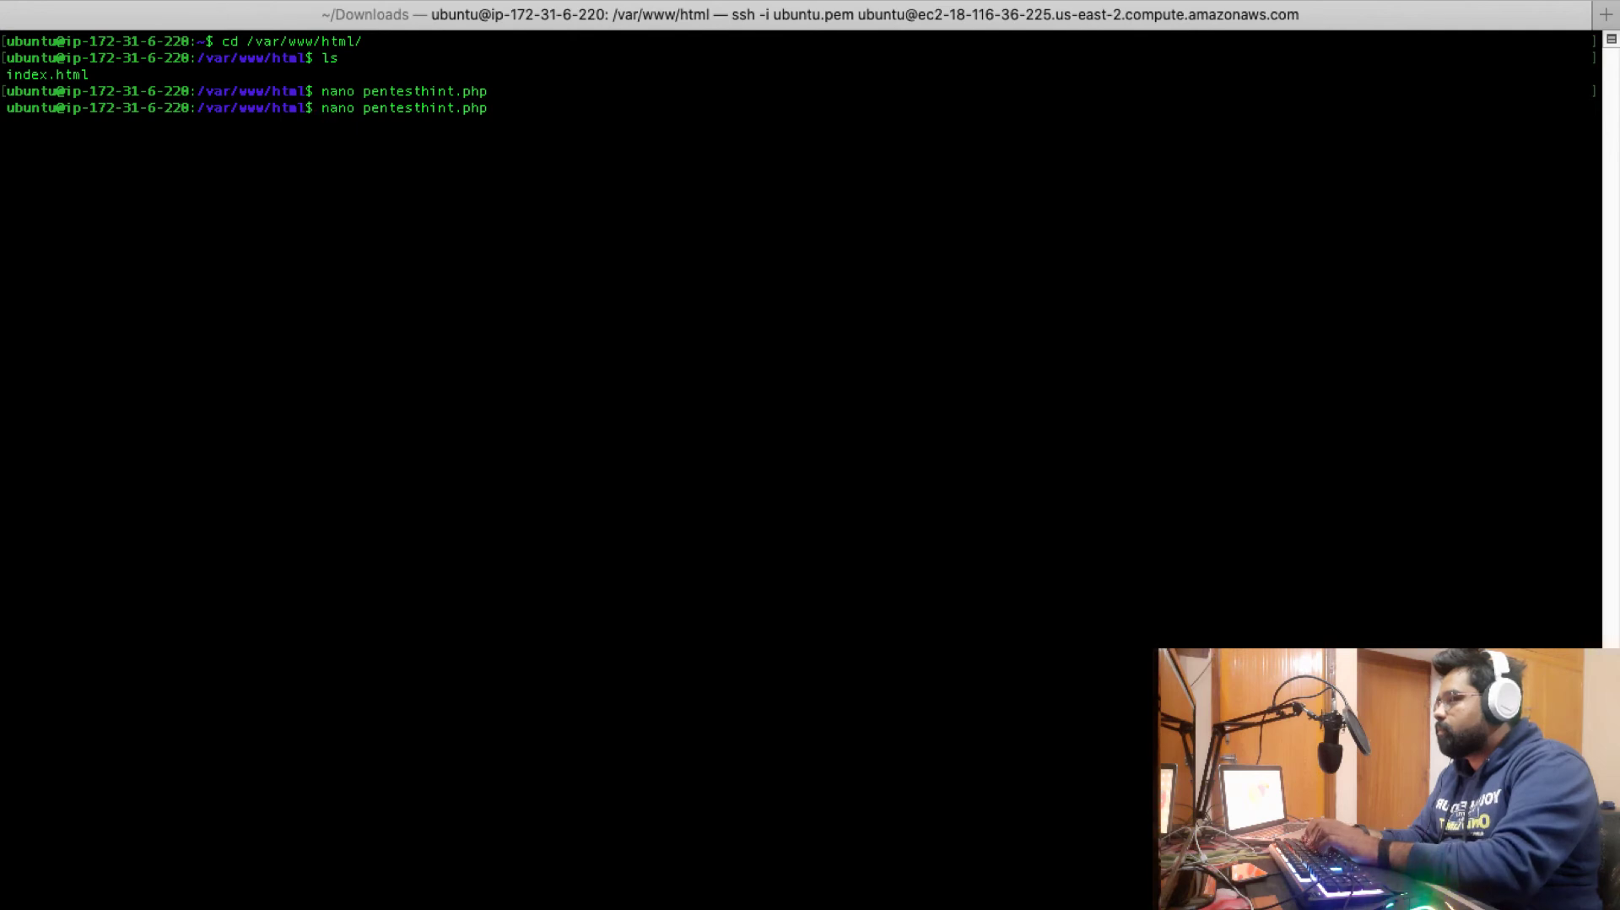
key("ctrl+a")
type("sudo")
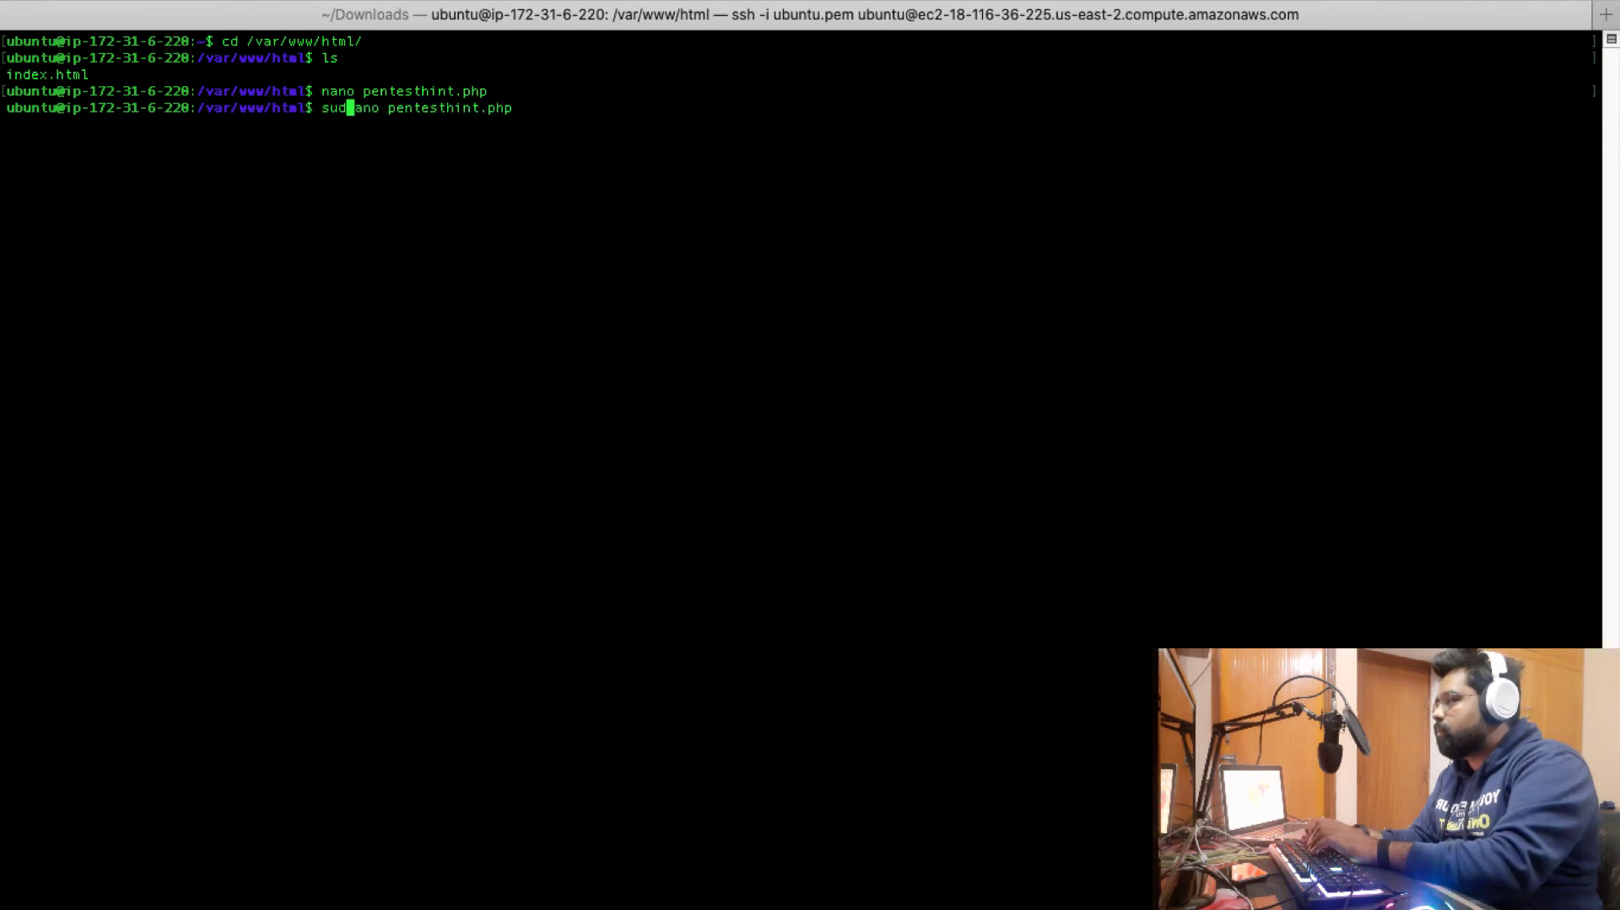
key("Return")
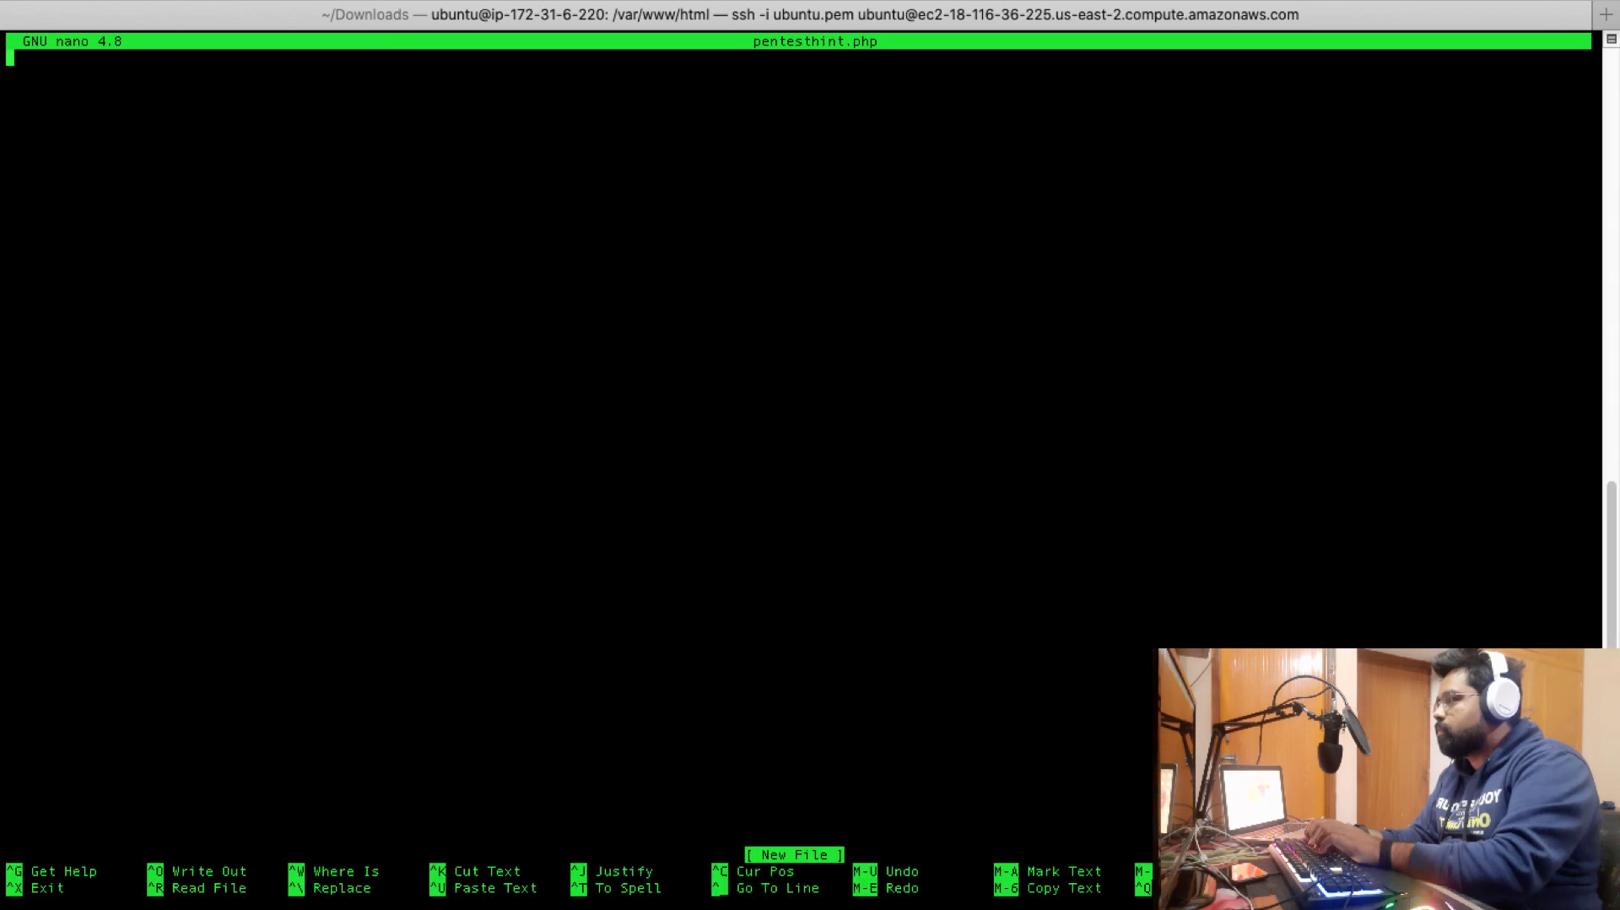
Enter <?php phpinfo(); ?>, save the file, and exit nano
type("<")
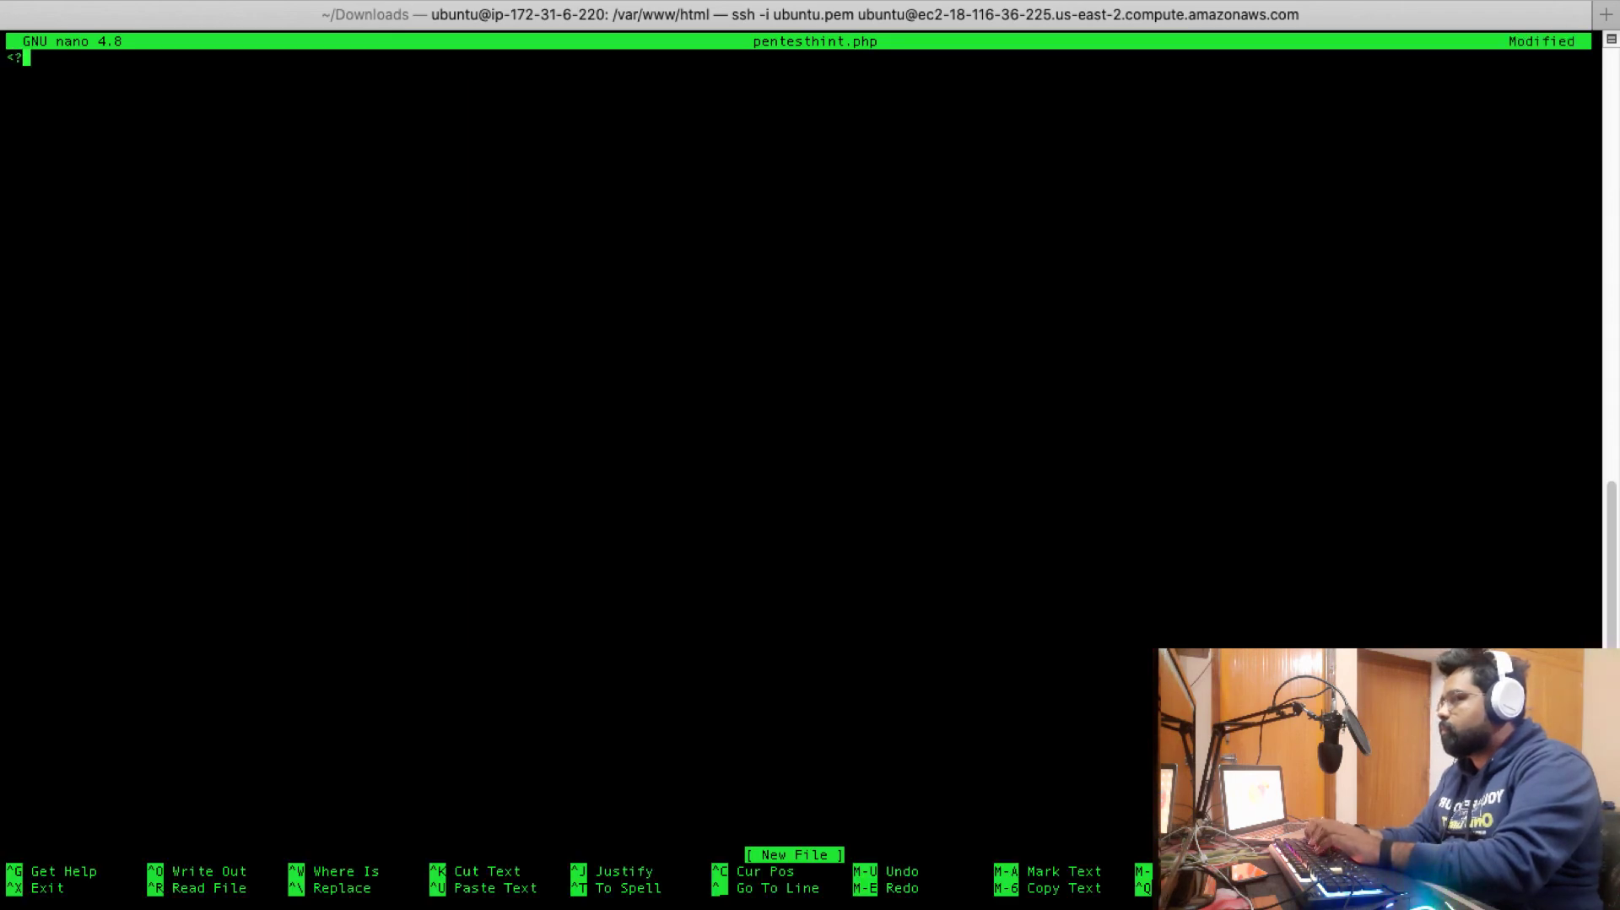
type("?php")
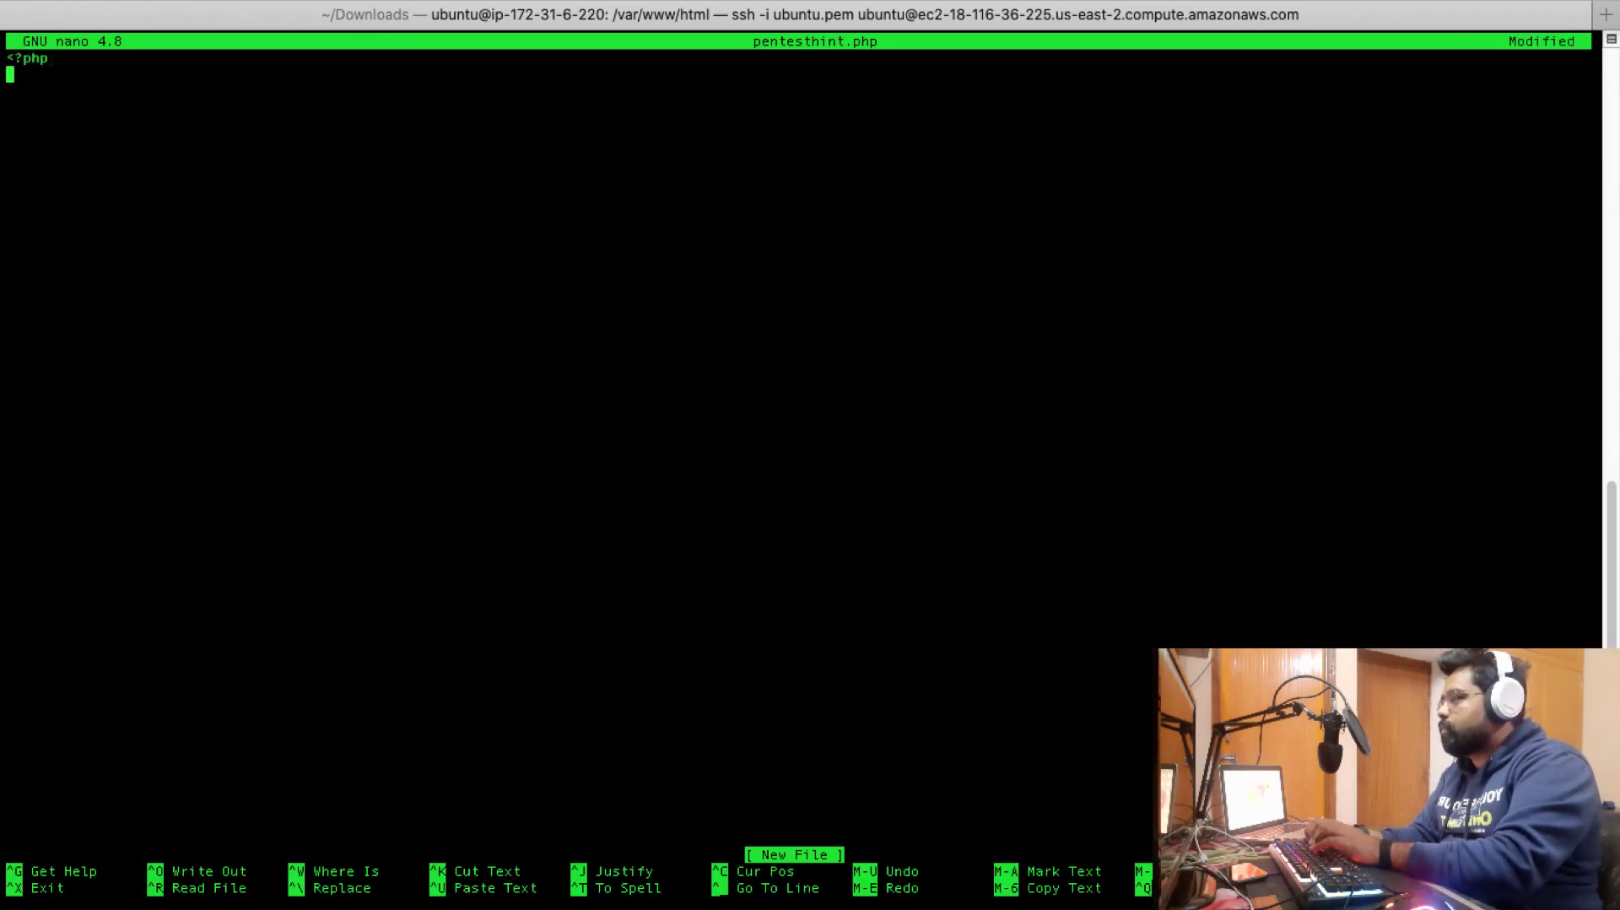
type(" phpinfo(); ")
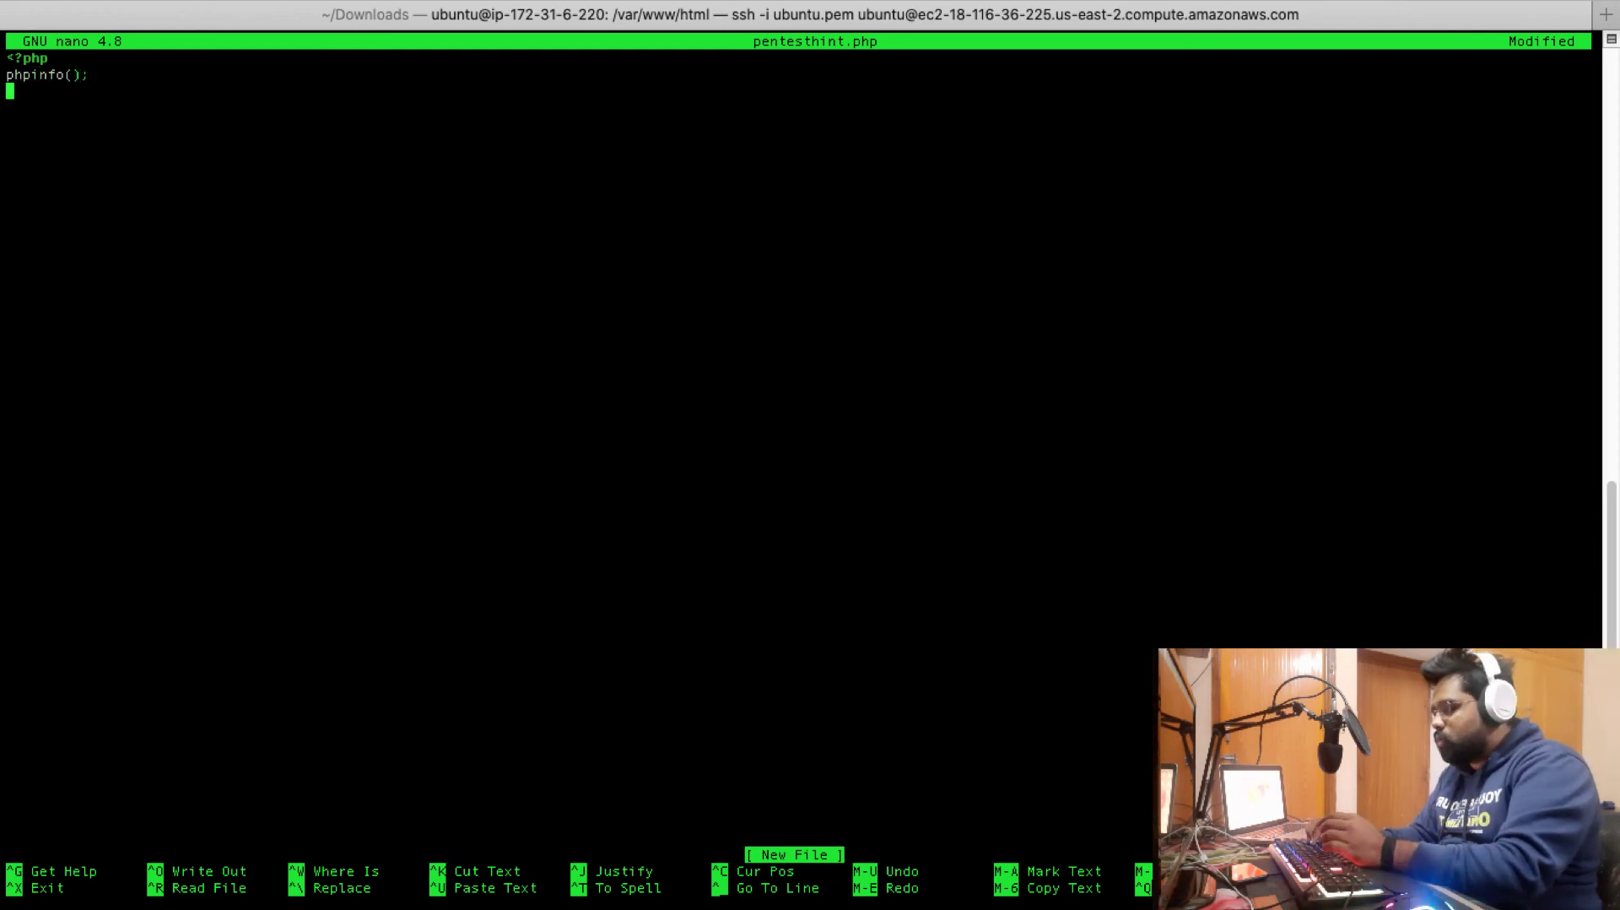
type("?>")
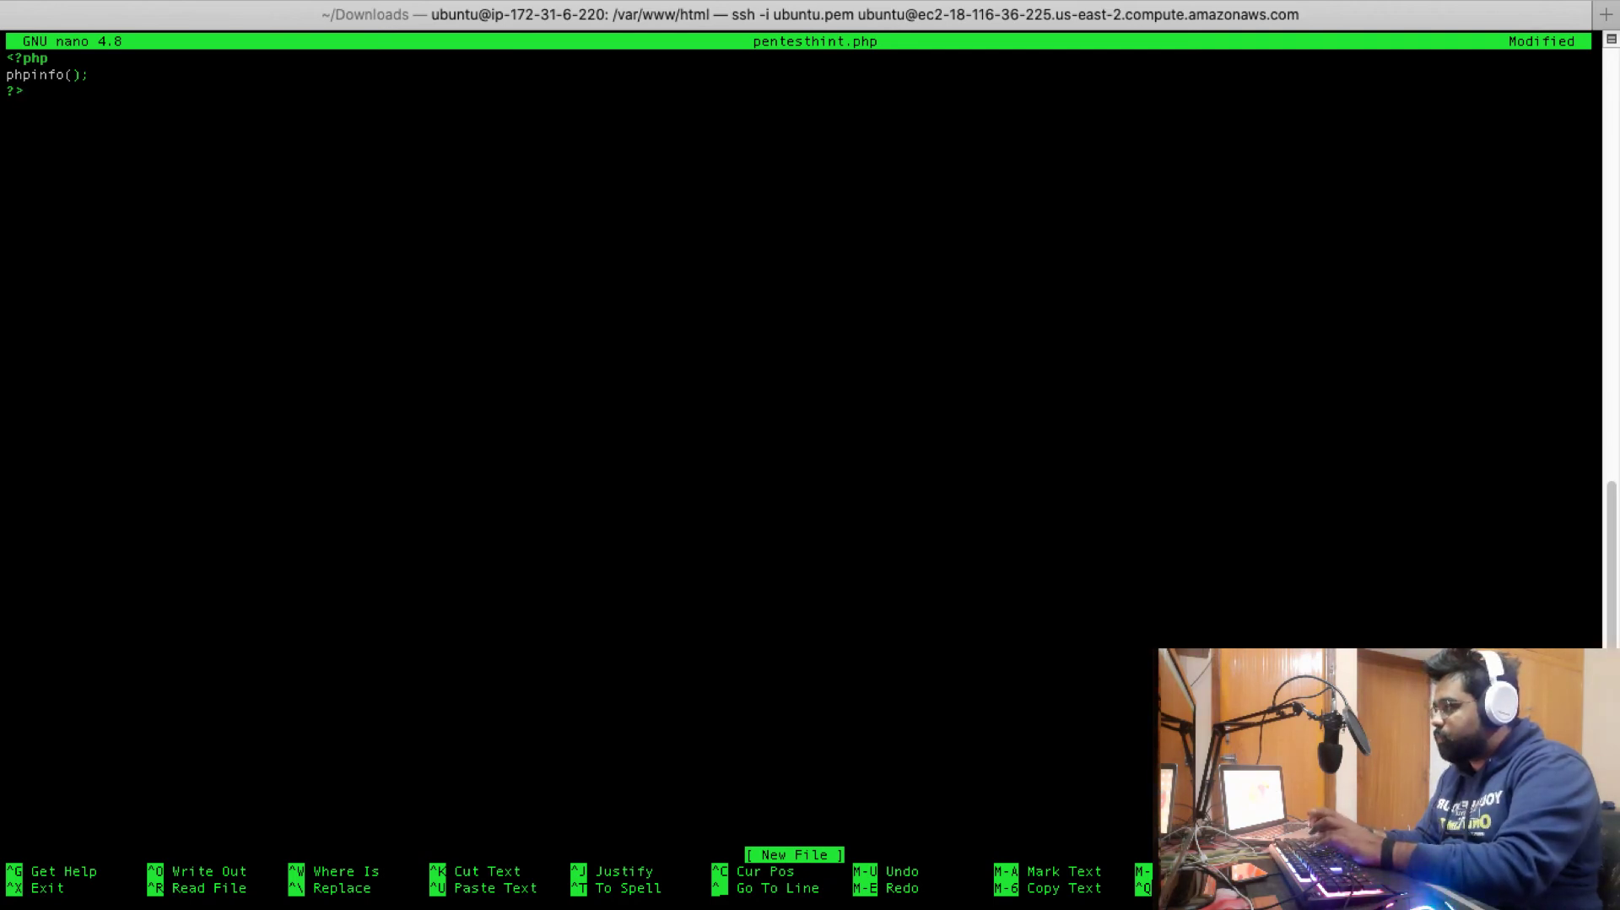
key("ctrl+o")
key("Return")
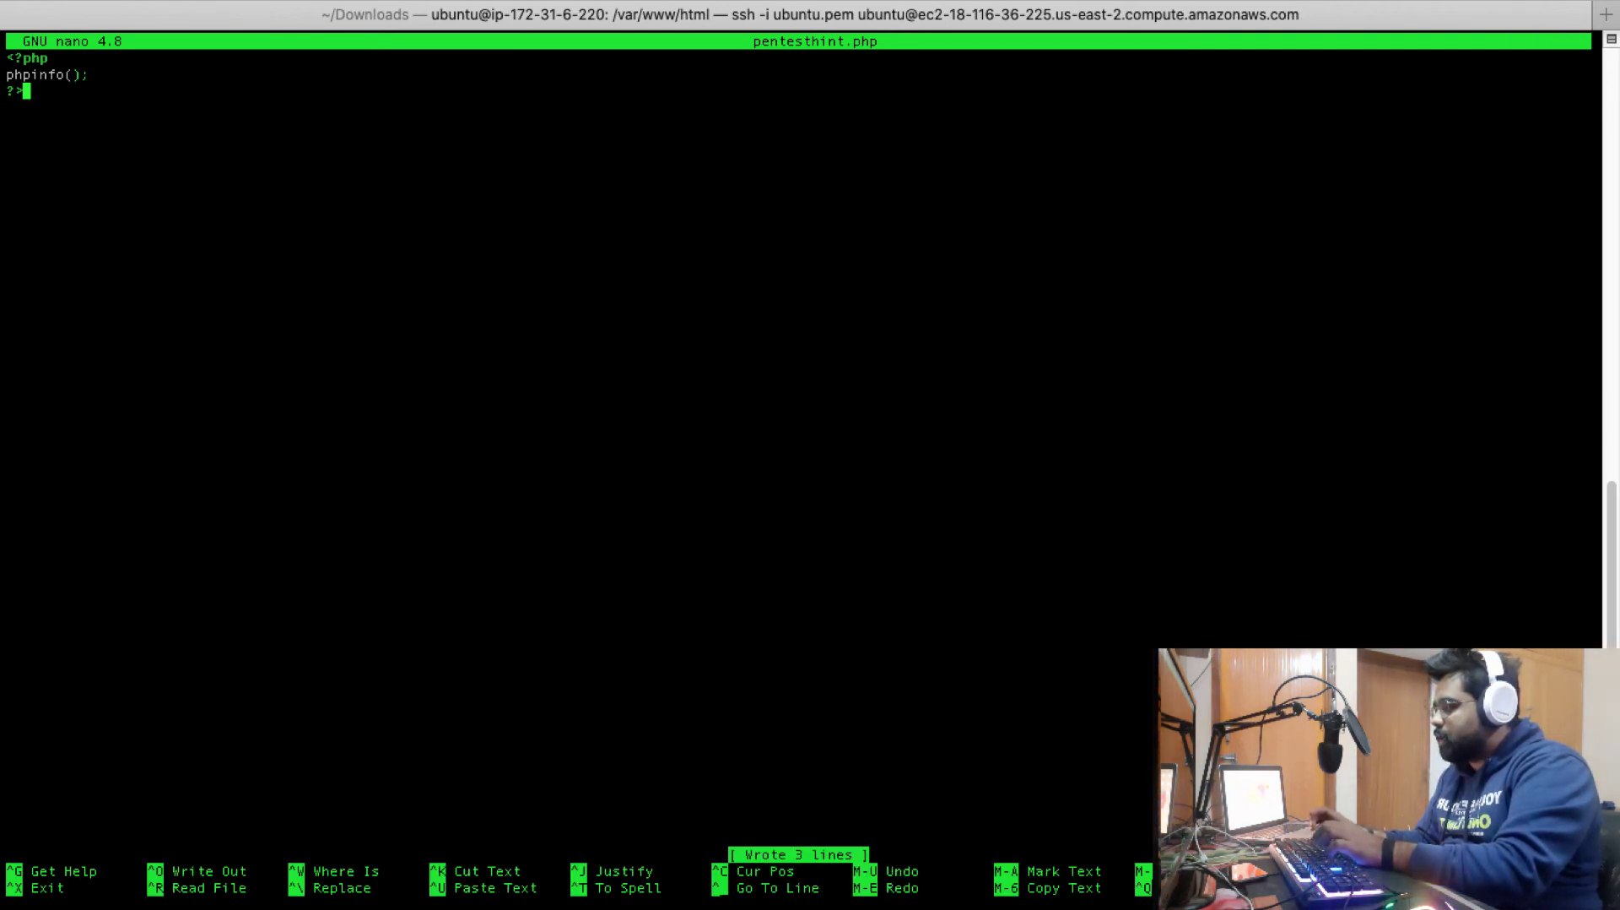
key("ctrl+x")
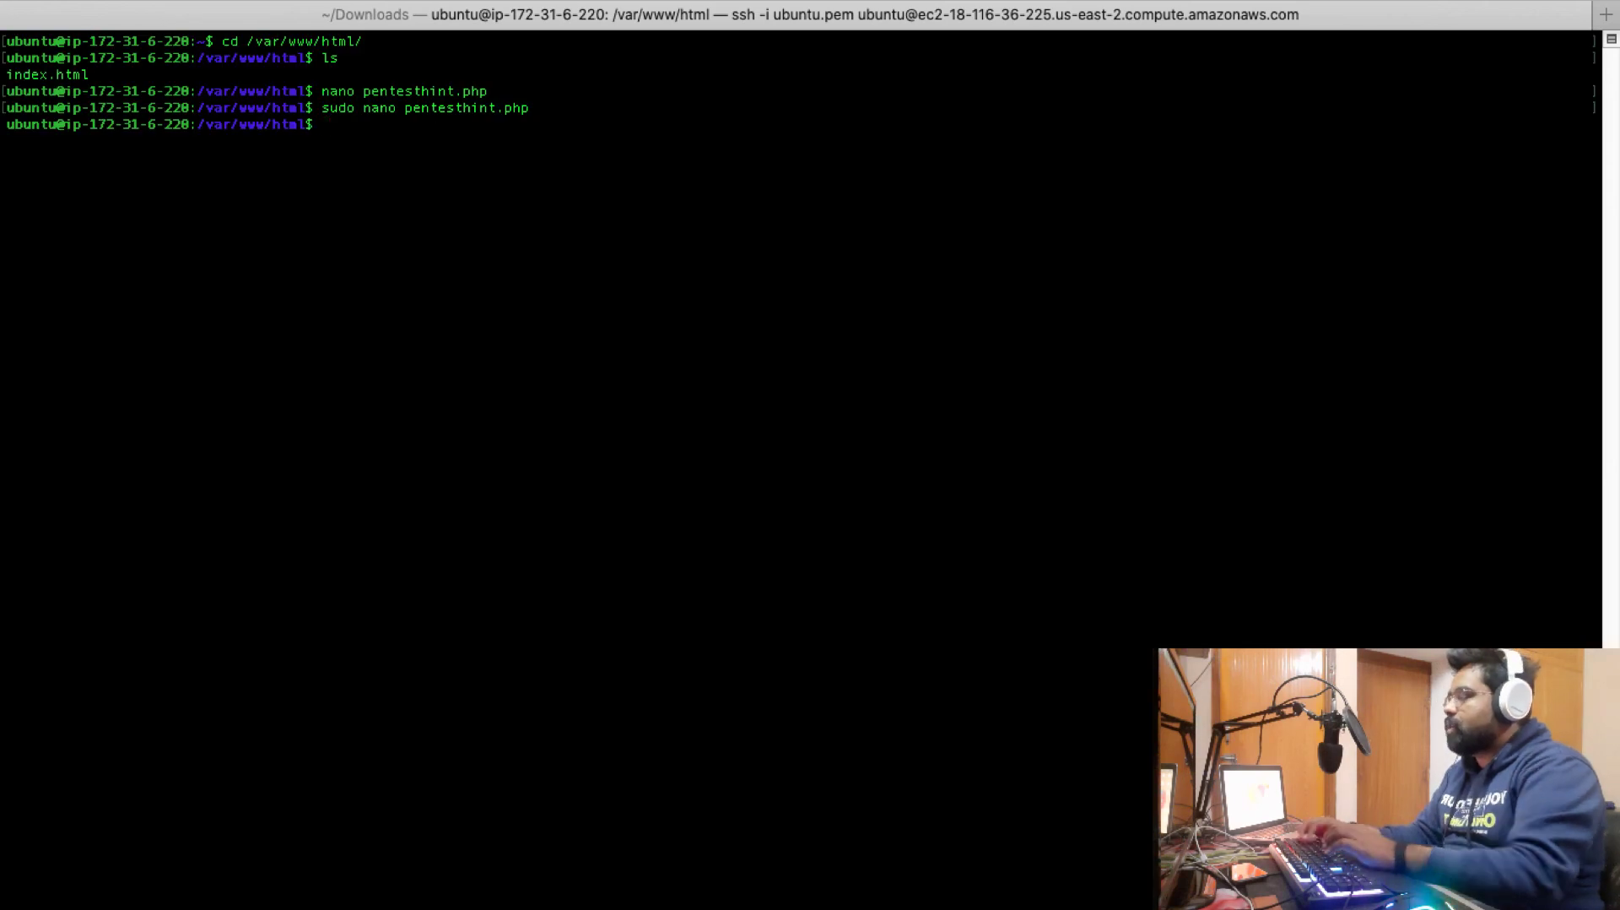
In Firefox, scroll through the PHP Version 7.4.3 phpinfo report at 18.116.36.225/pentesthint.php
mouse_move(833, 907)
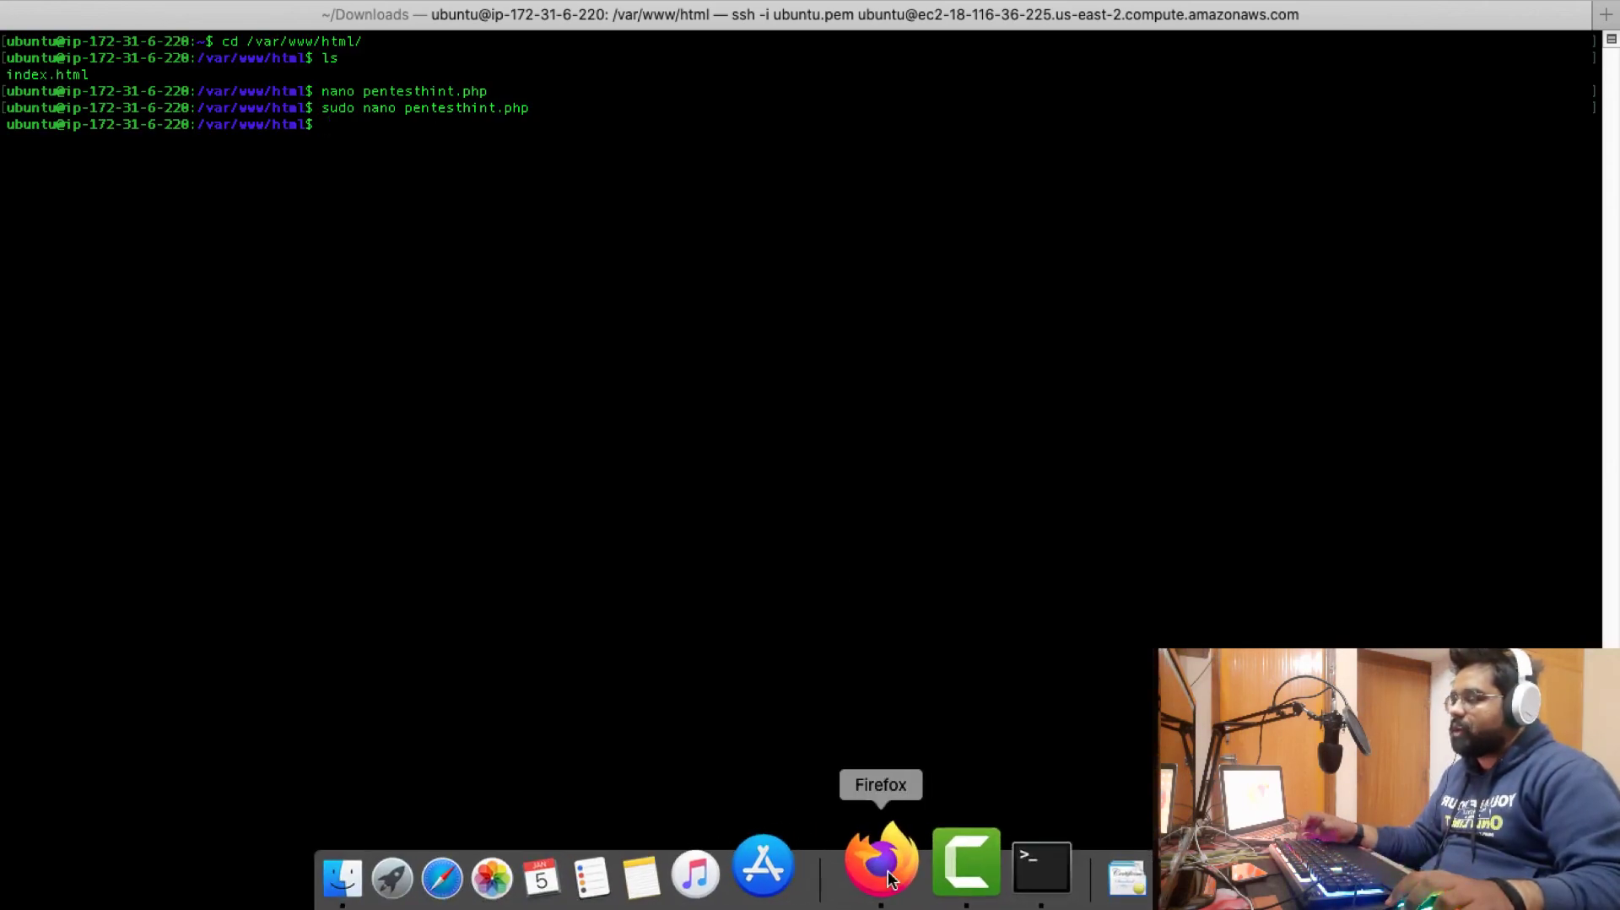
left_click(888, 878)
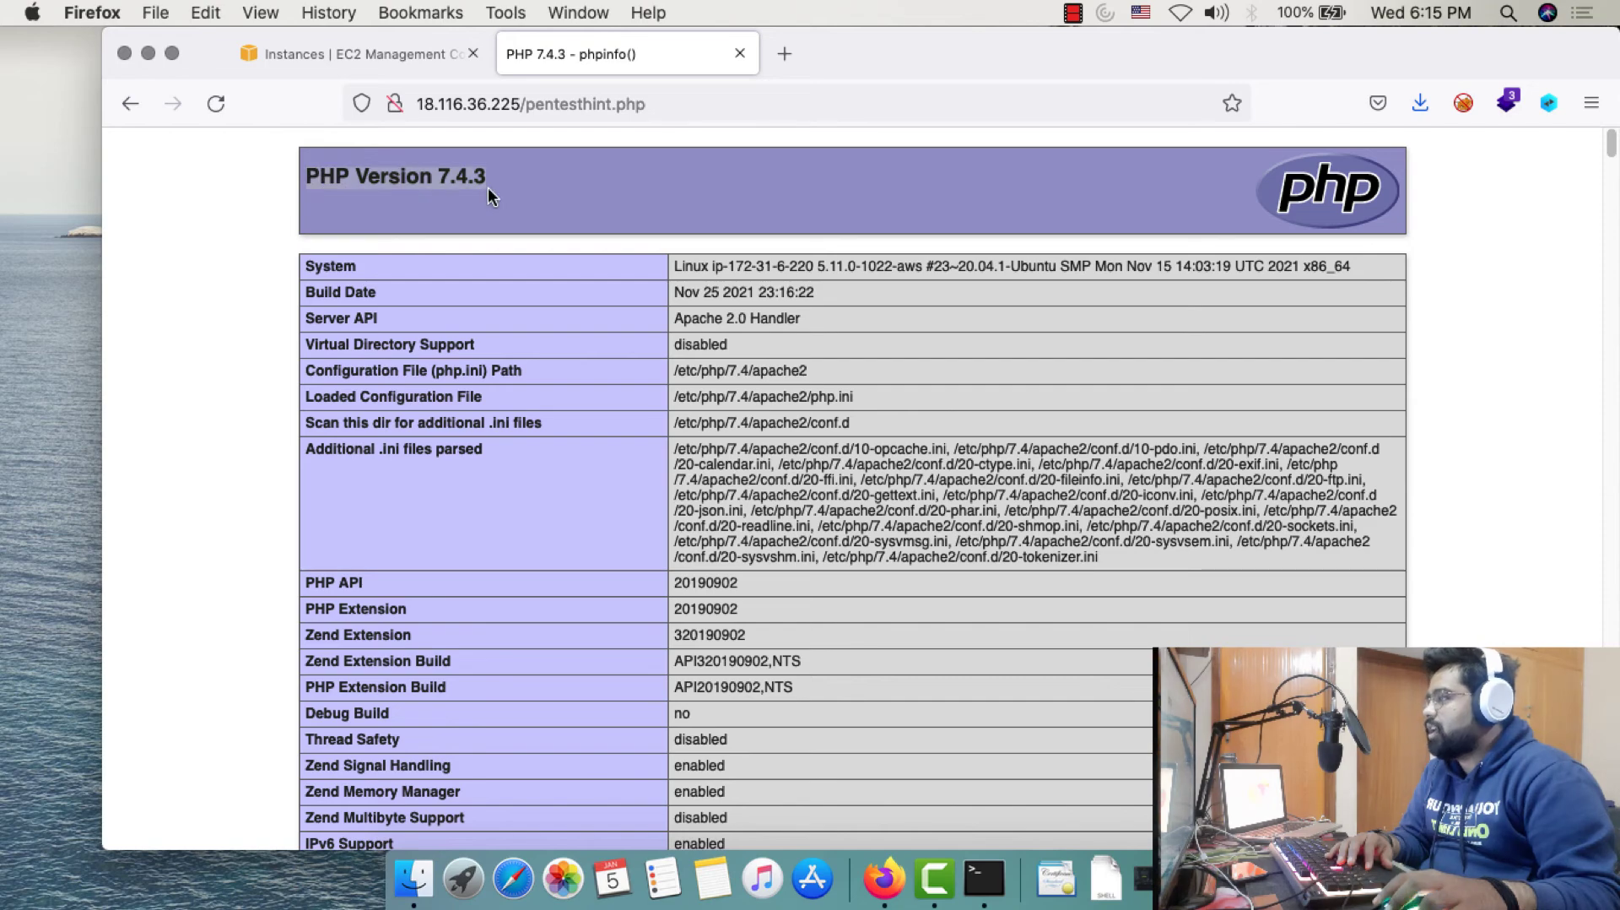
scroll(582, 322, "down", 2)
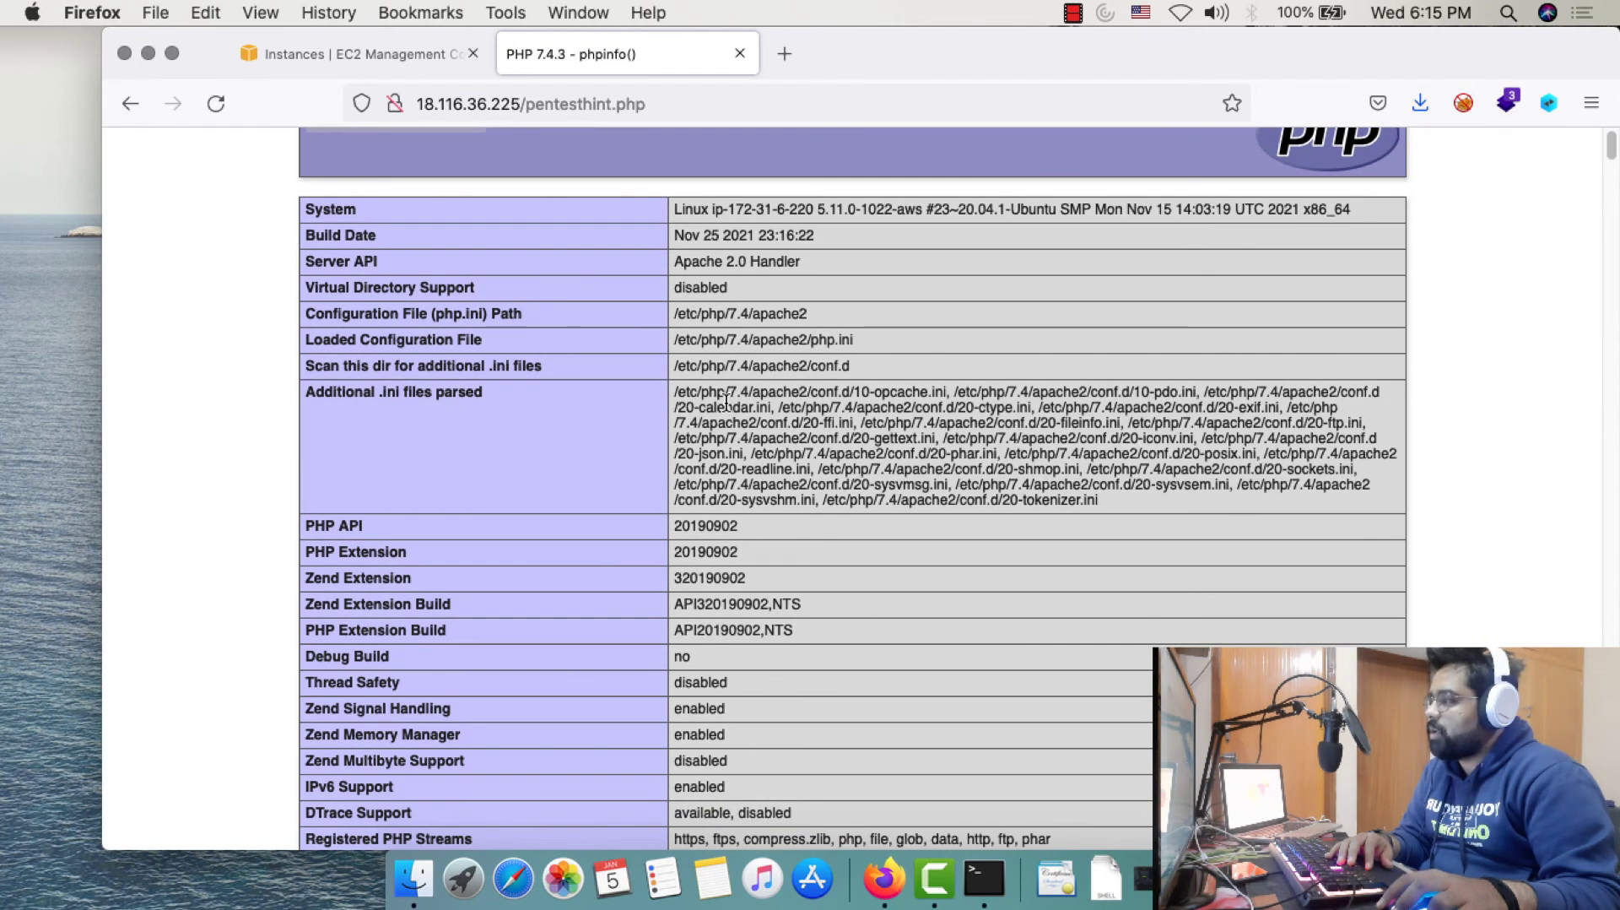
scroll(1020, 531, "down", 5)
scroll(613, 391, "down", 20)
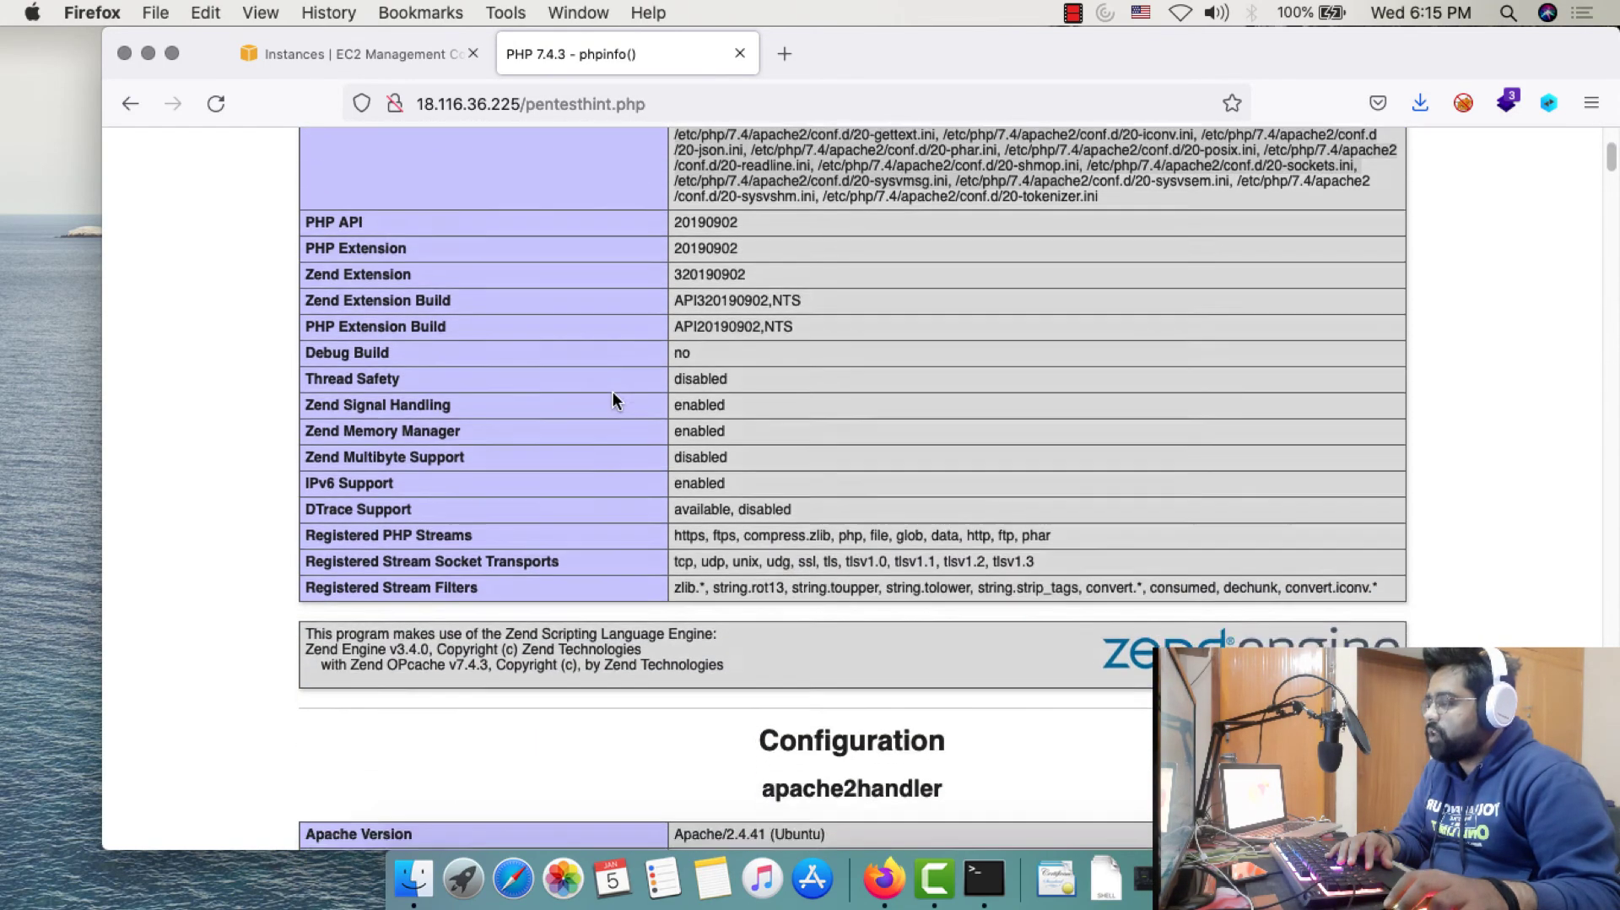
scroll(901, 477, "down", 20)
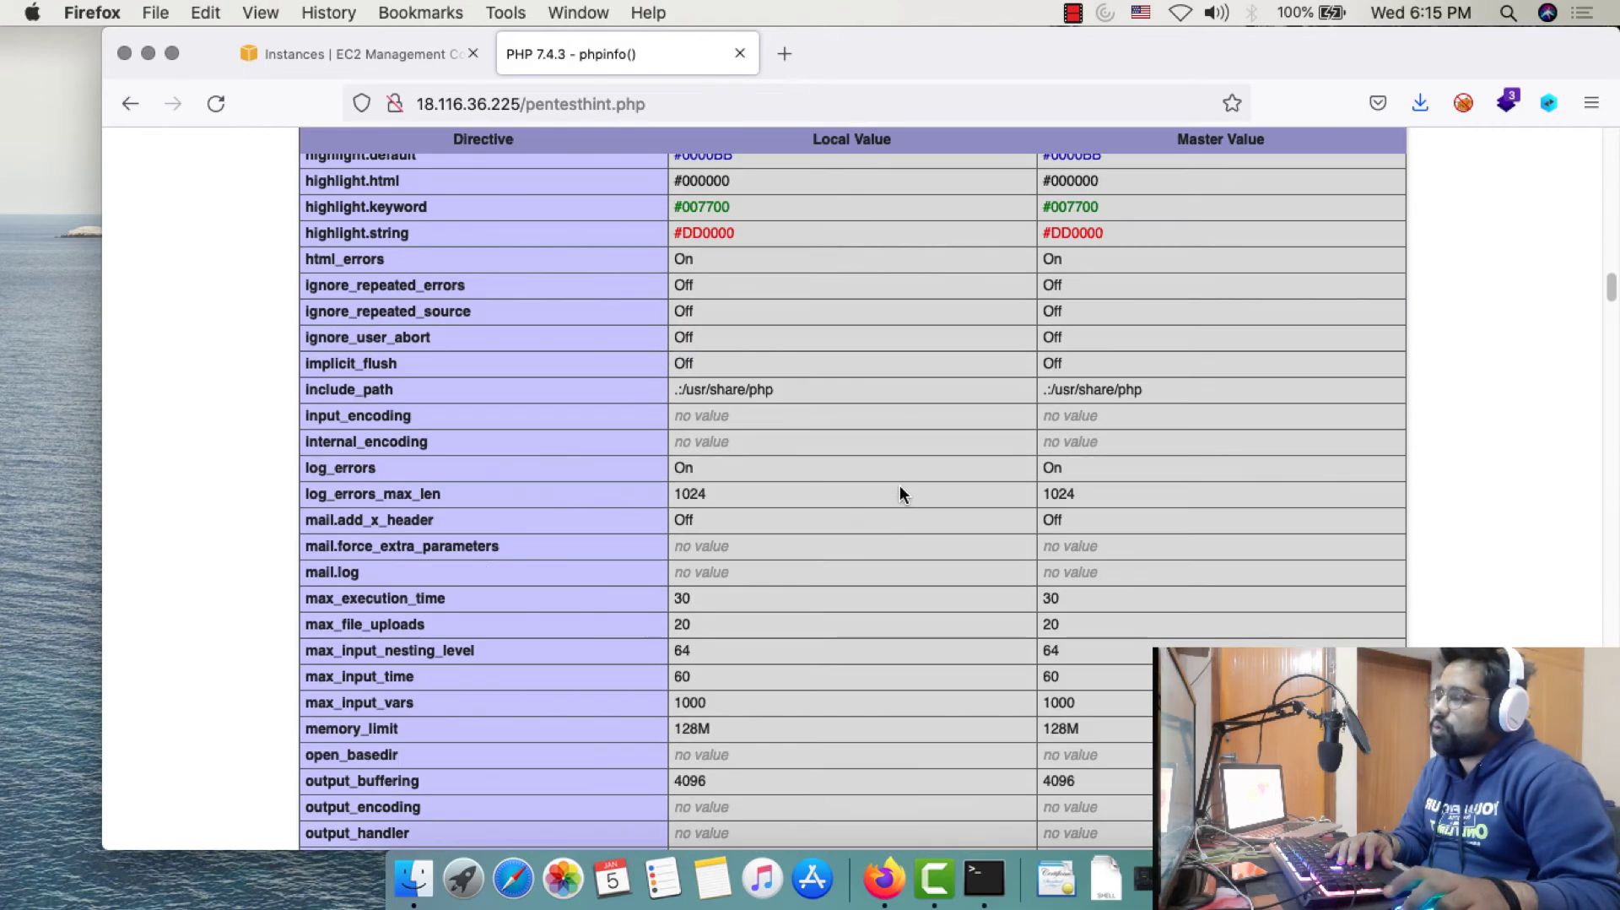
scroll(890, 506, "down", 5)
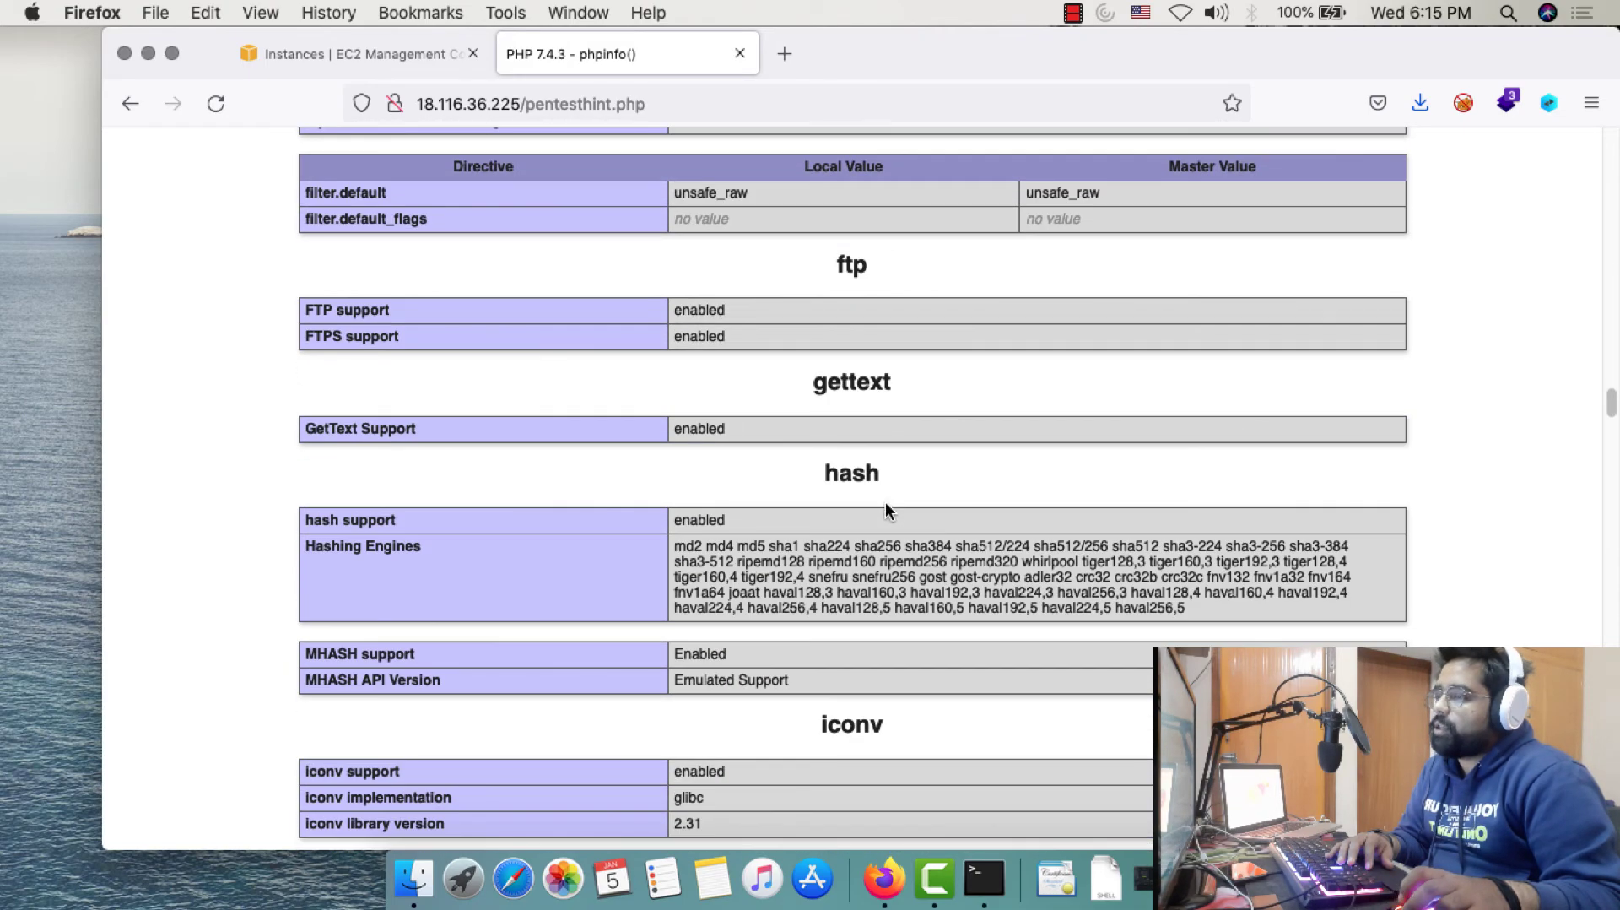
scroll(879, 498, "up", 20)
scroll(875, 493, "up", 15)
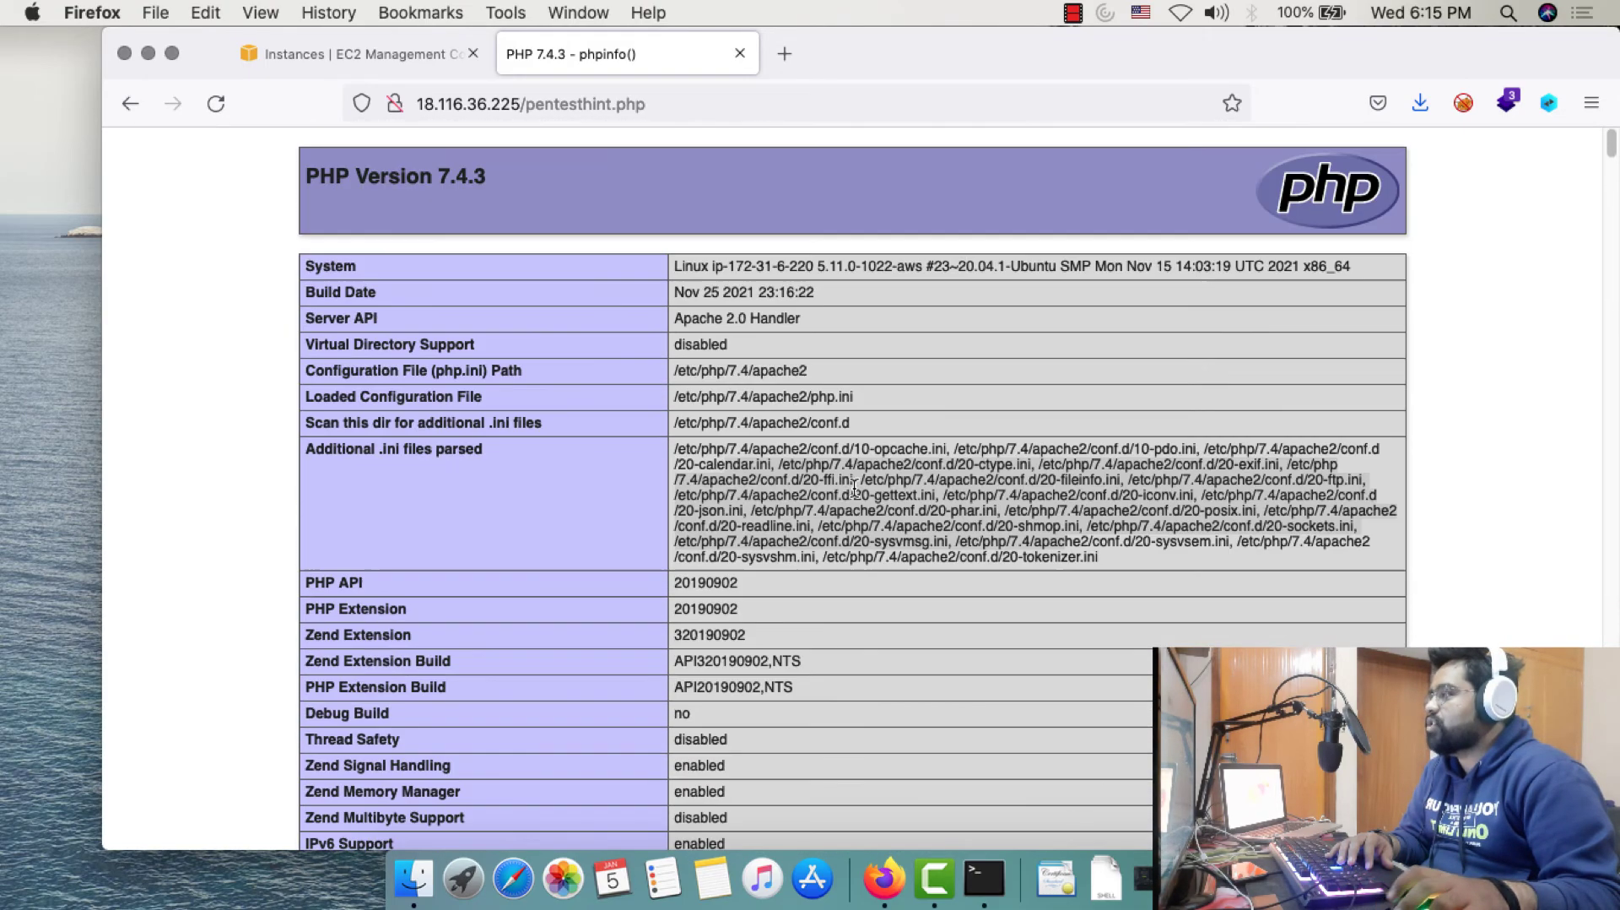